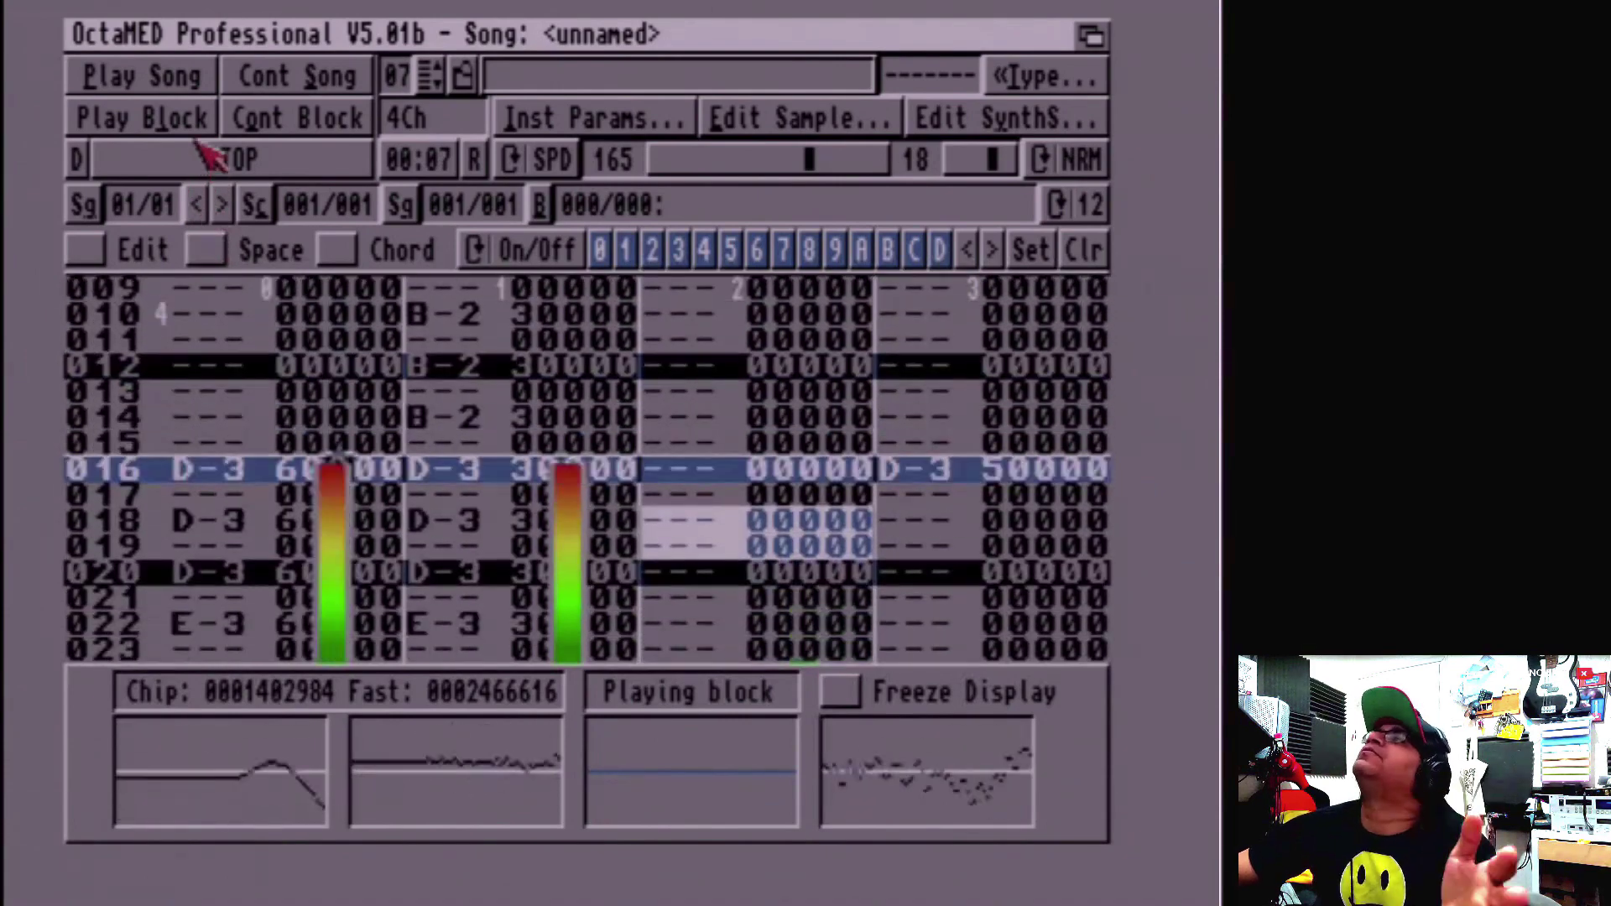
Step: Stop playback, load MAKE THIS WORLD BEYTTA from the SOUND LIBRARY/good drawer into instrument 07 as a raw sample, and audition it
click(208, 161)
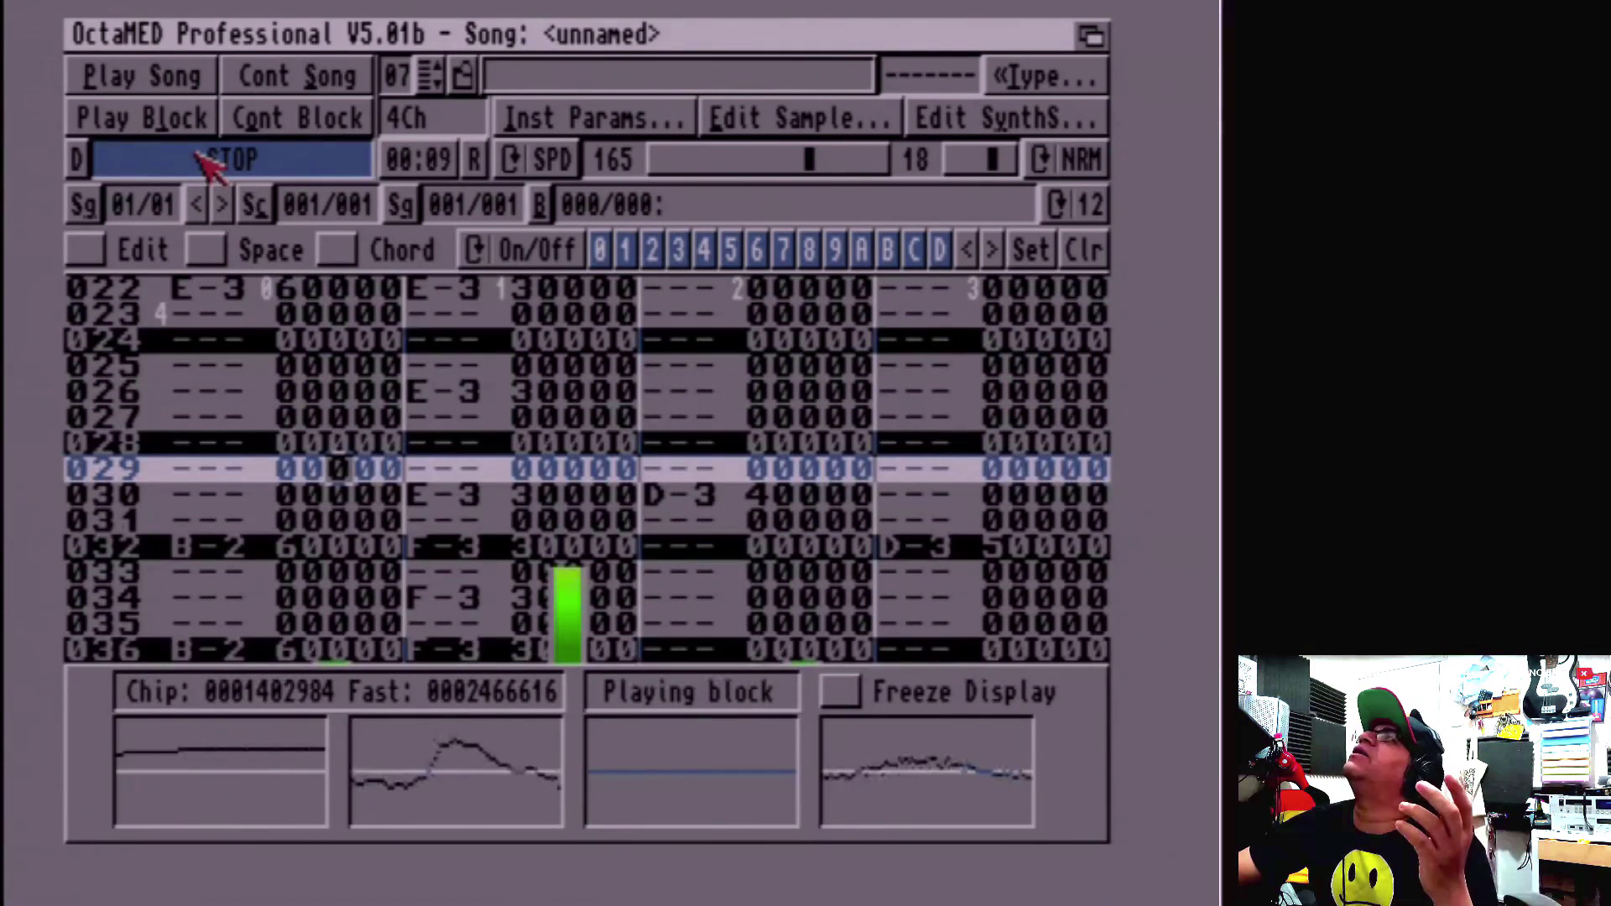
right_click(414, 18)
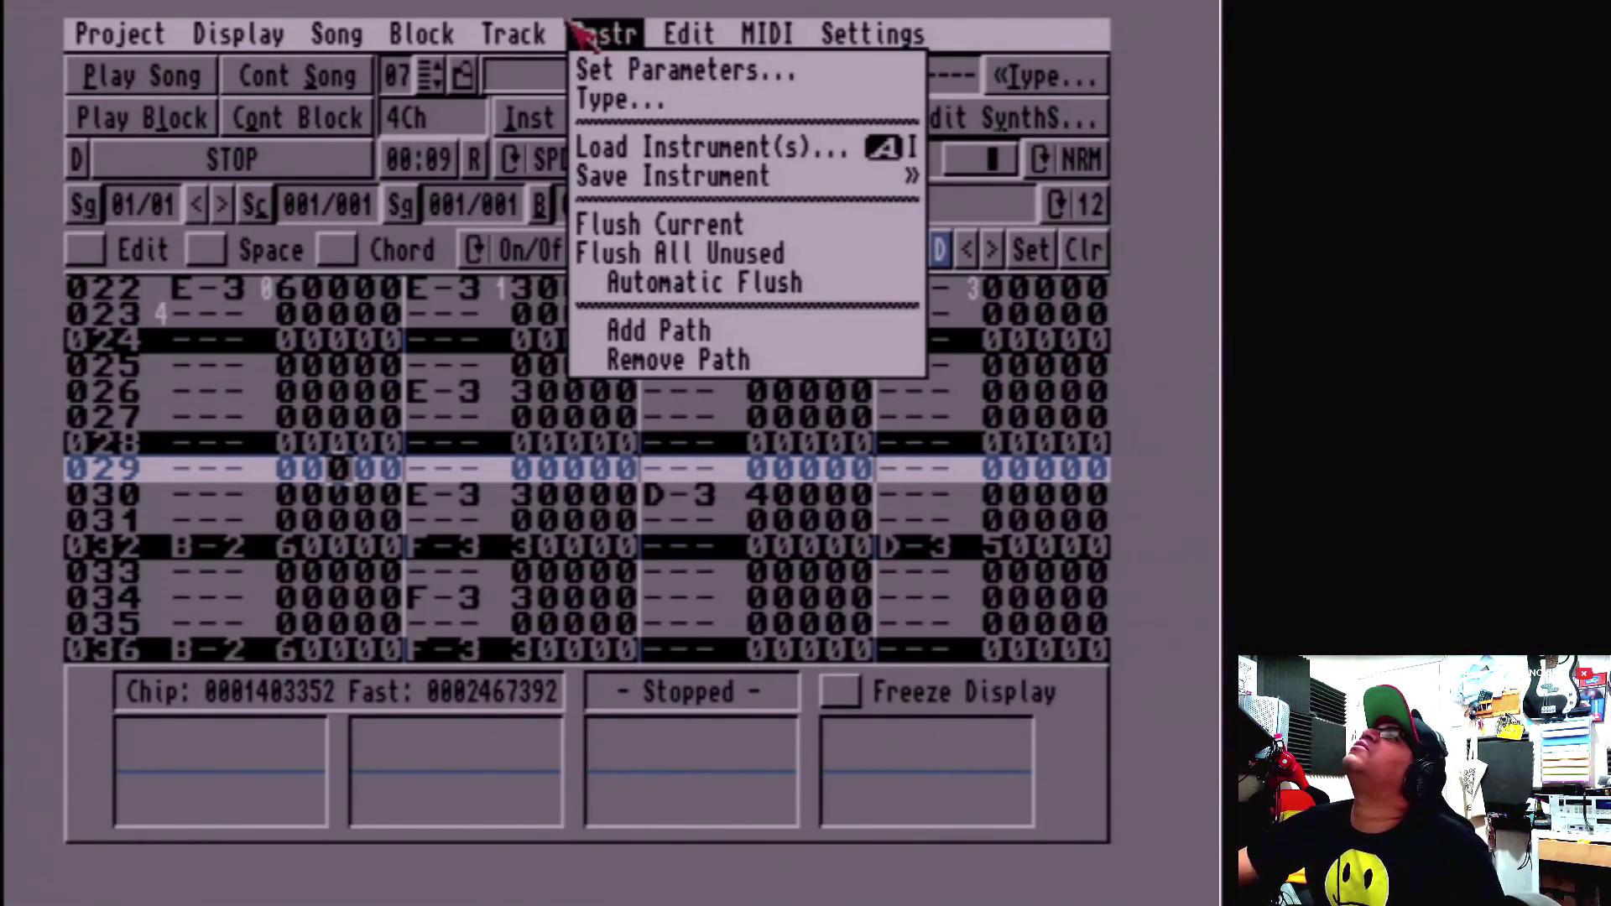
mouse_move(554, 38)
click(463, 75)
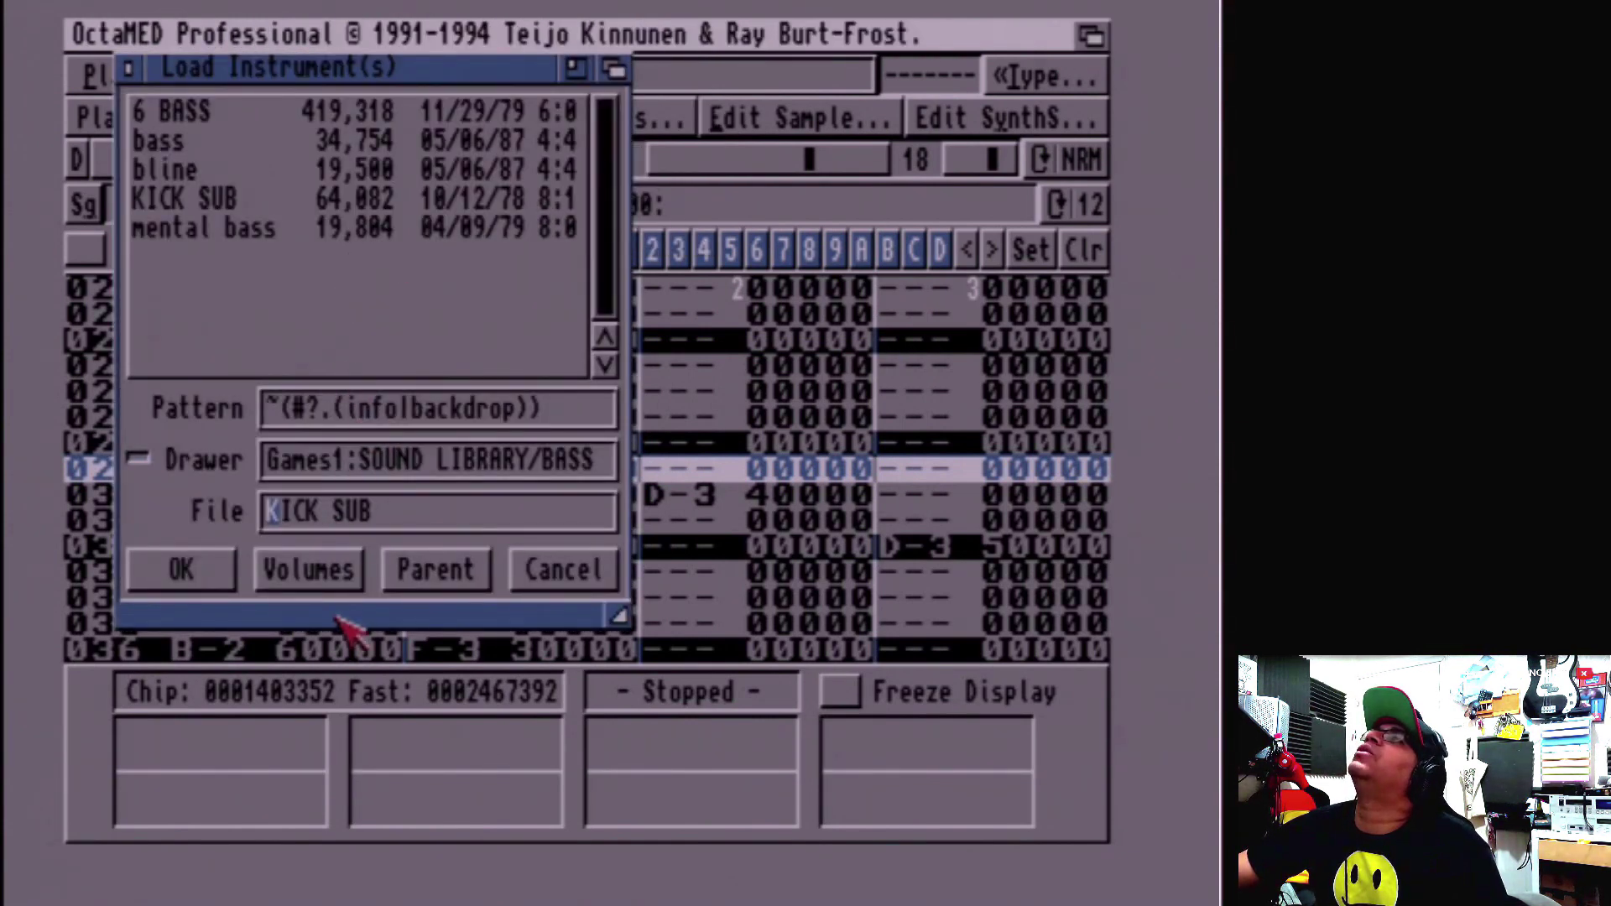
click(308, 570)
double_click(302, 142)
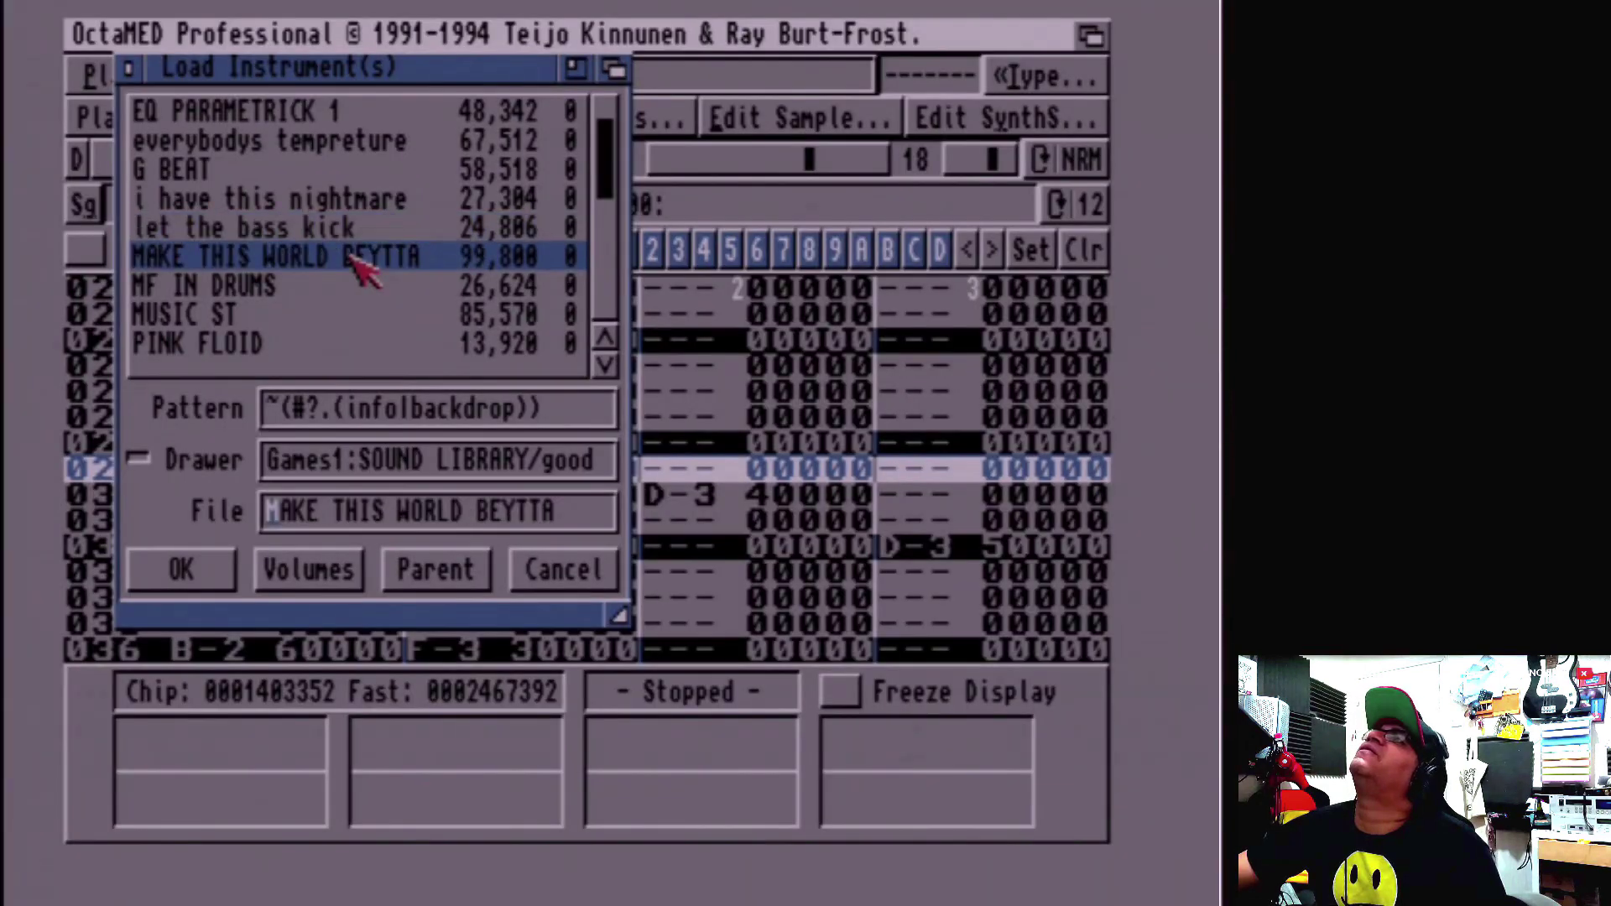
double_click(356, 270)
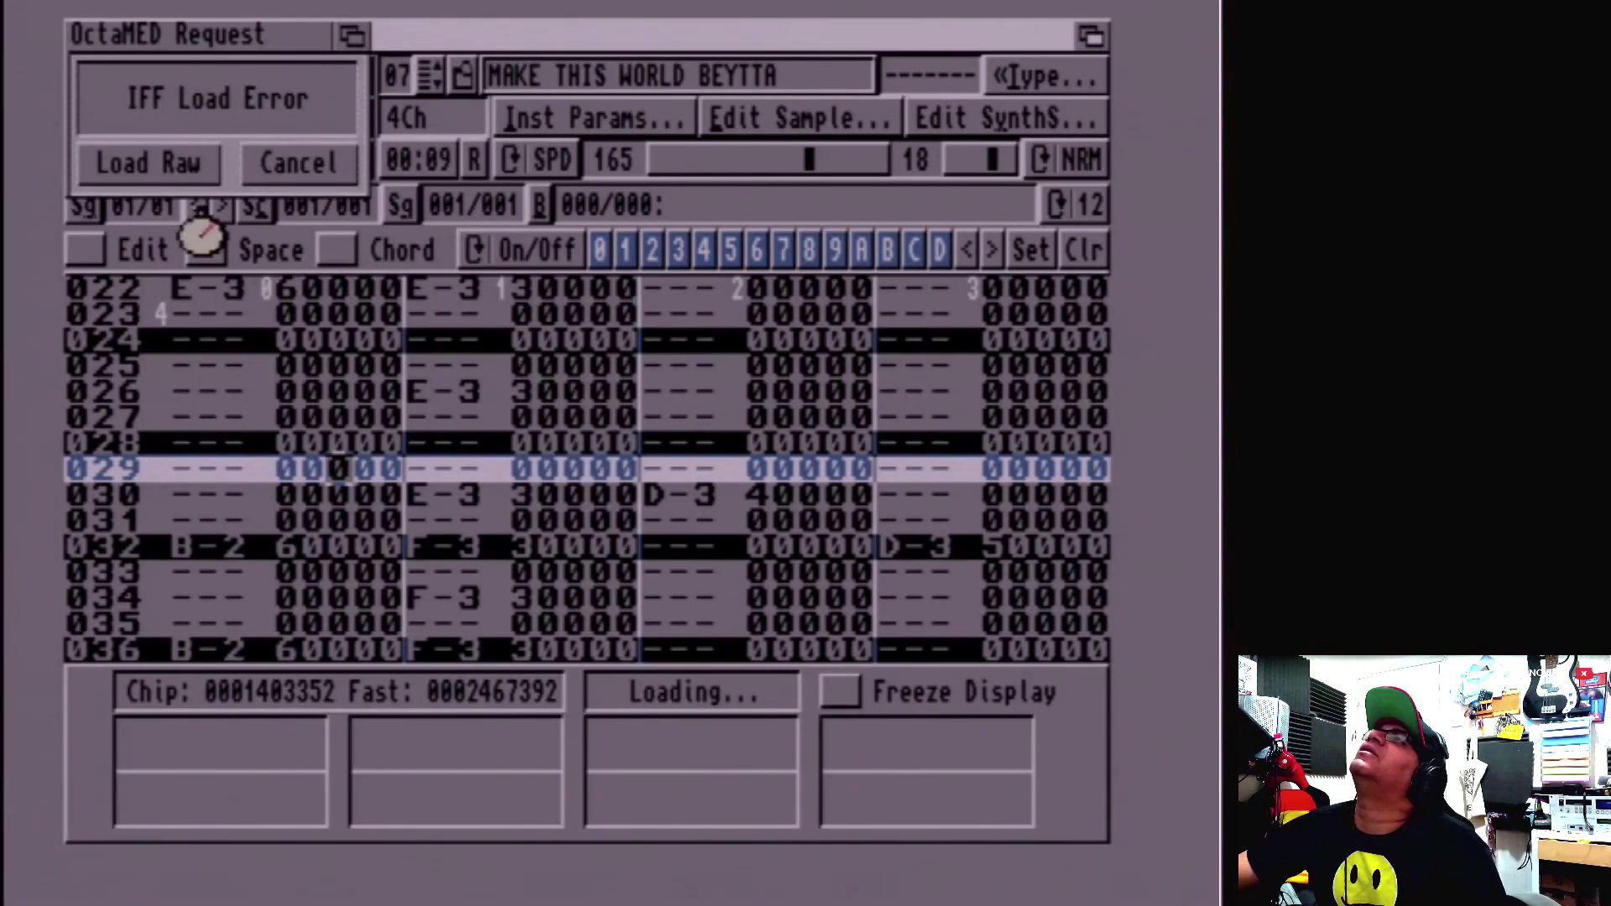
click(172, 164)
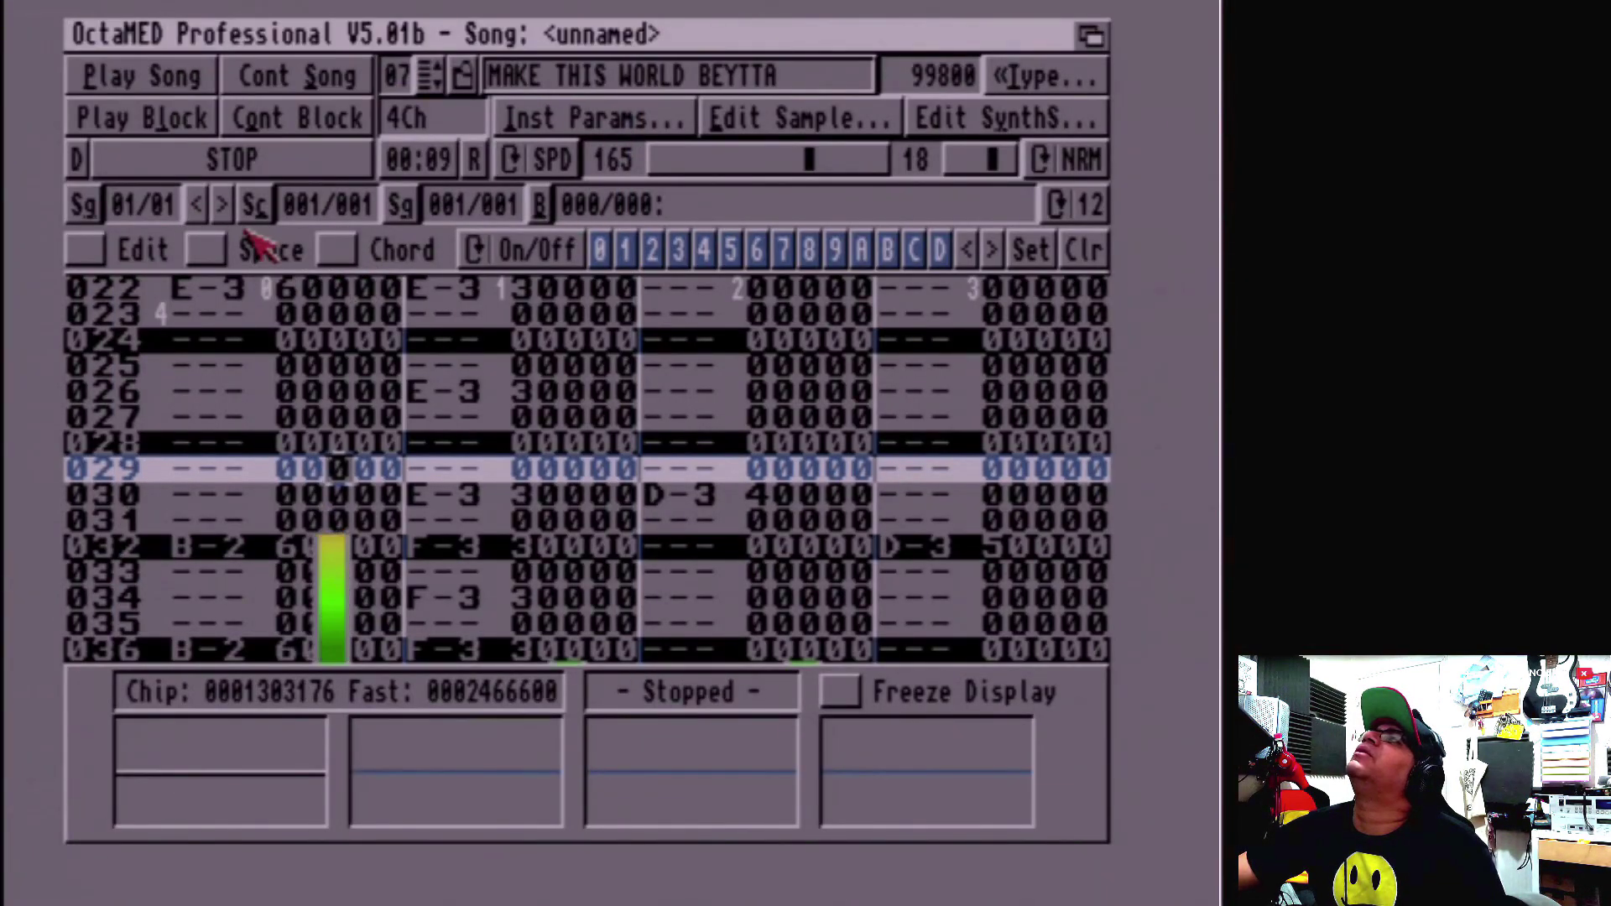
key(q)
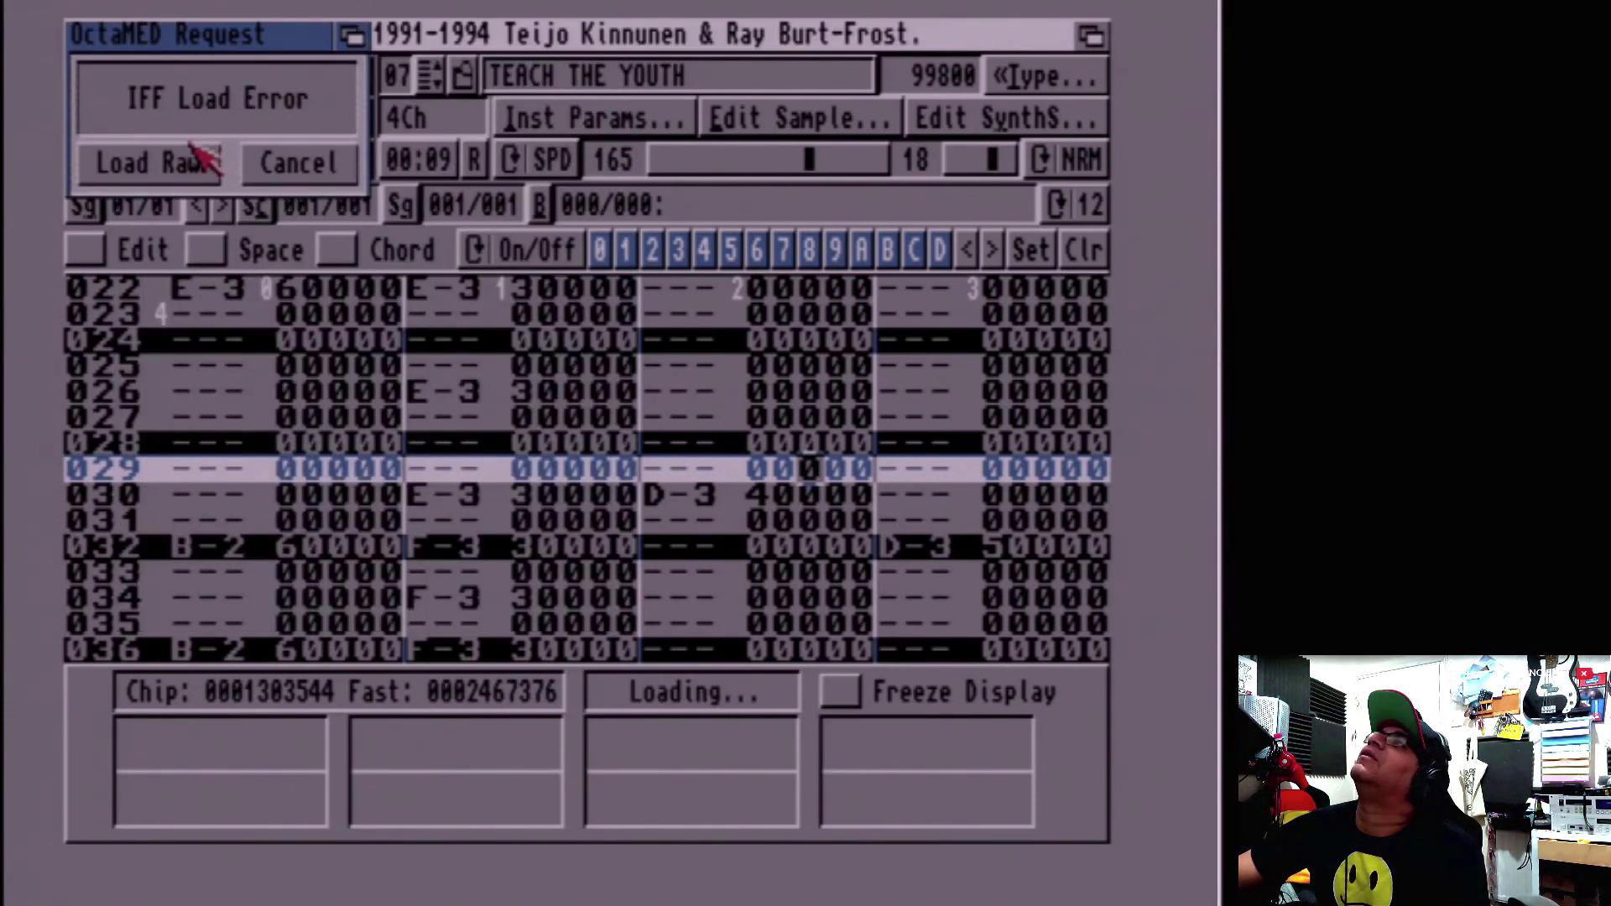
Step: Load TEACH THE YOUTH into instrument 07 as a raw sample and audition it against the playing block
click(195, 162)
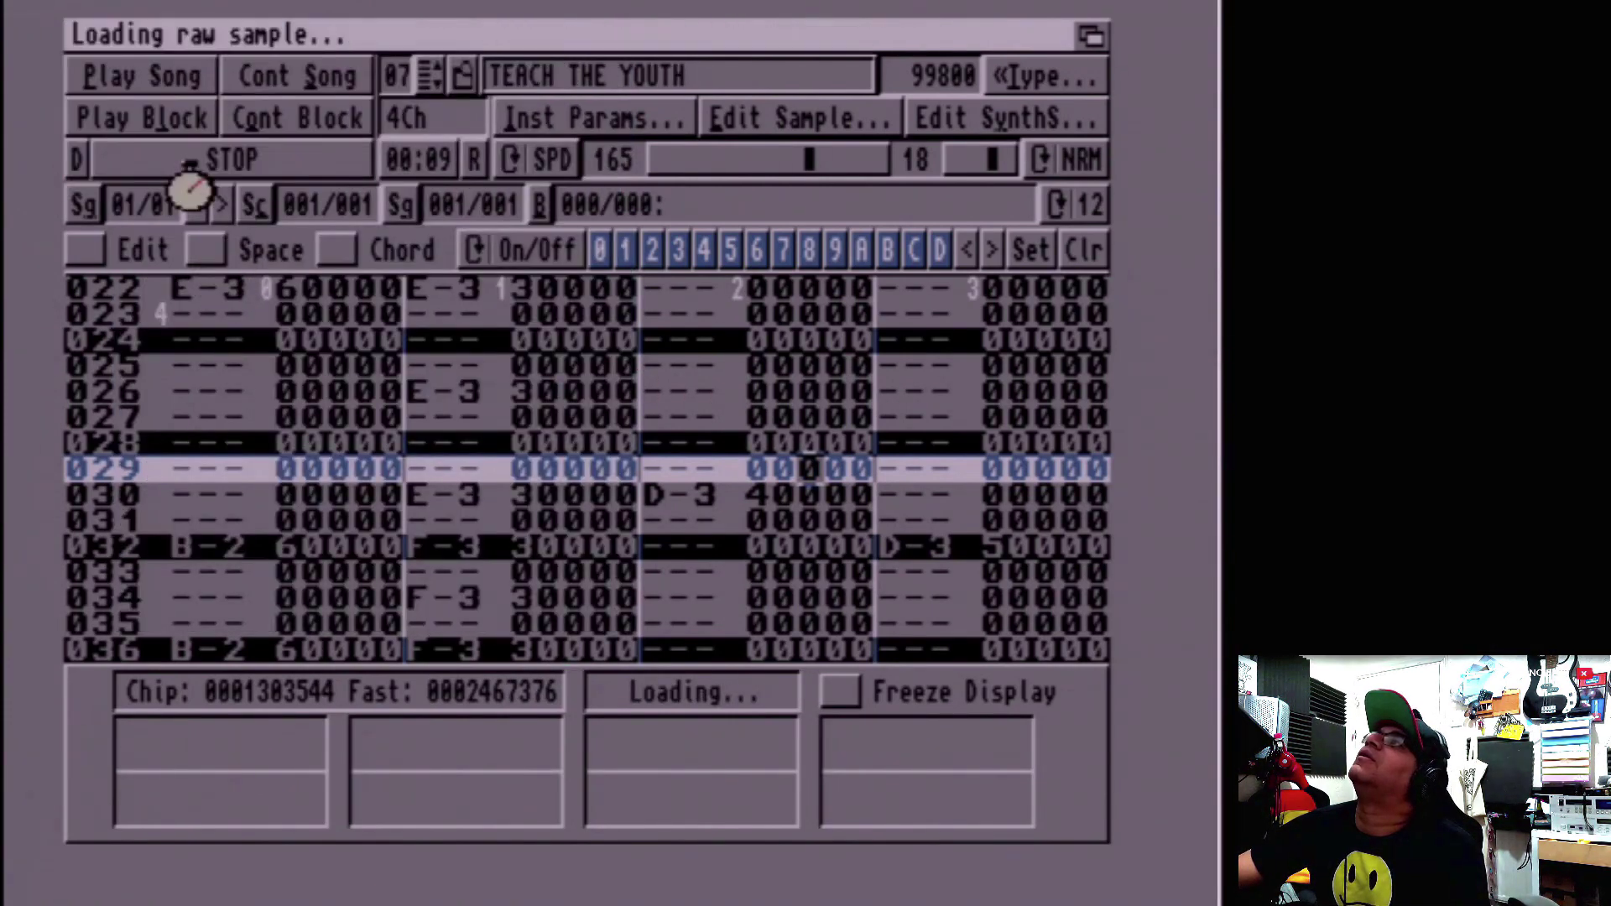
key(o)
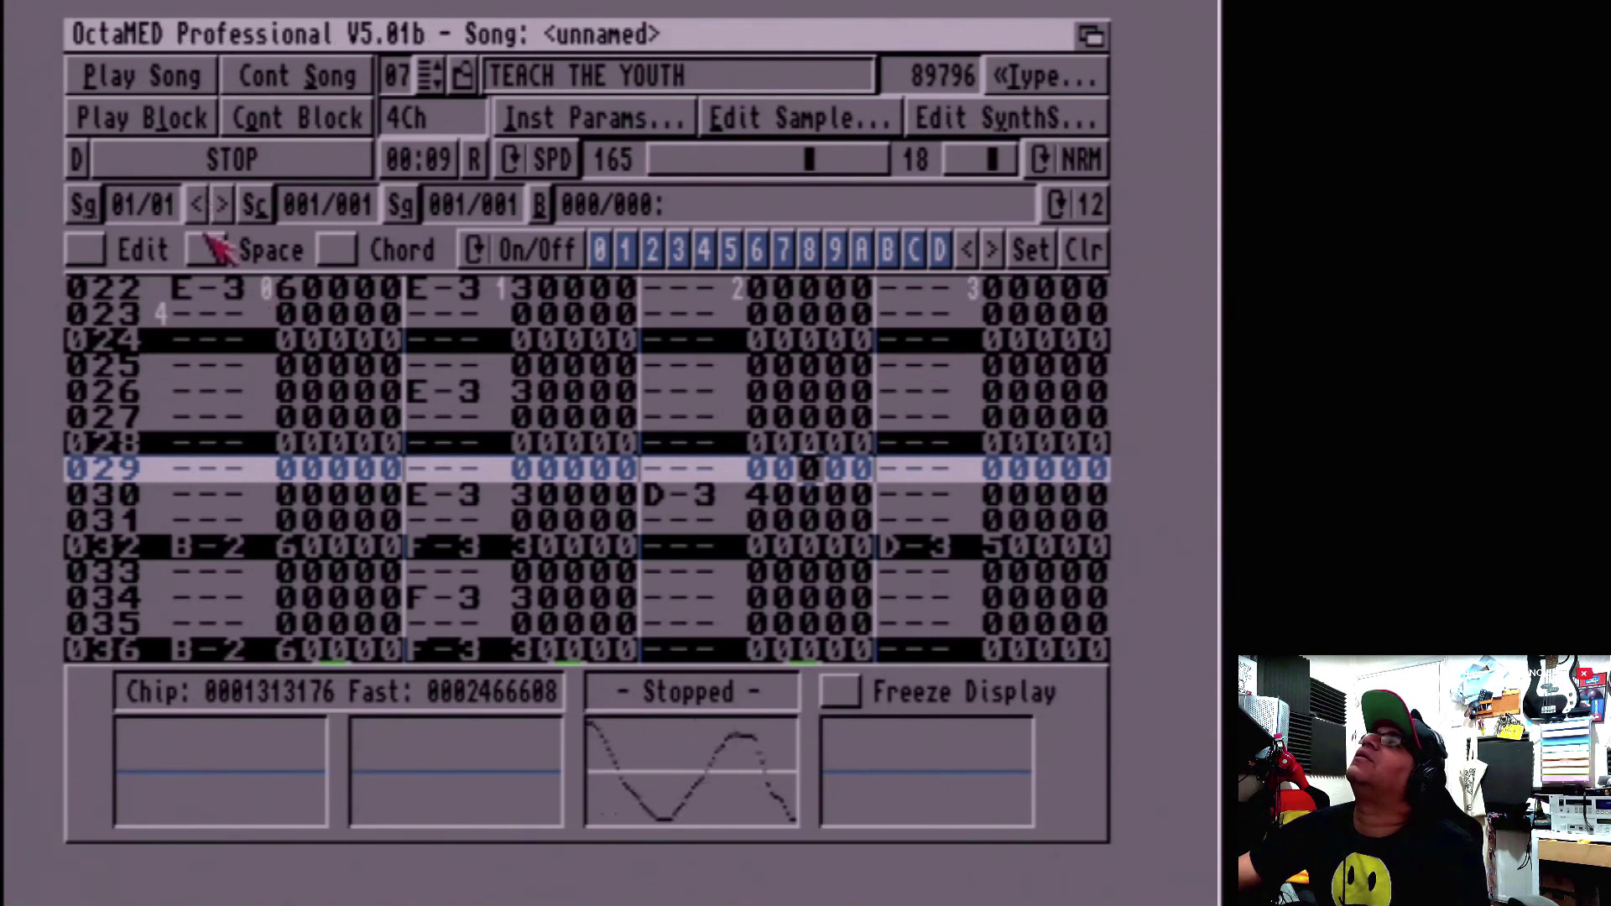
click(193, 120)
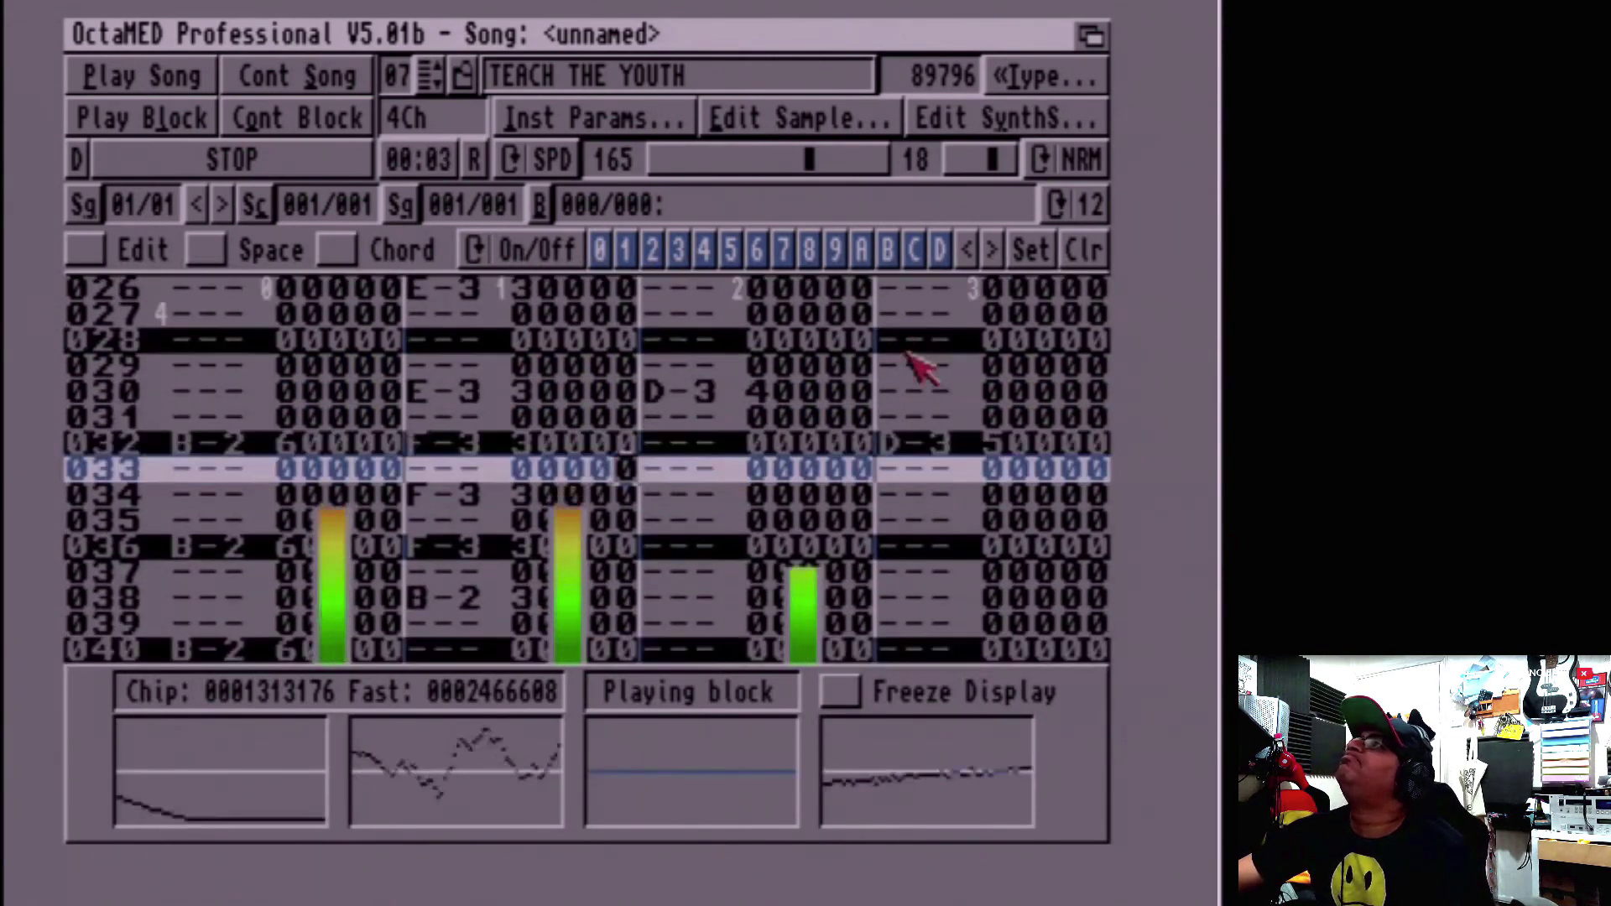
Step: Cut the range from 0 to 41966 out of the TEACH THE YOUTH sample, then stop playback and select instrument slot 08
click(720, 105)
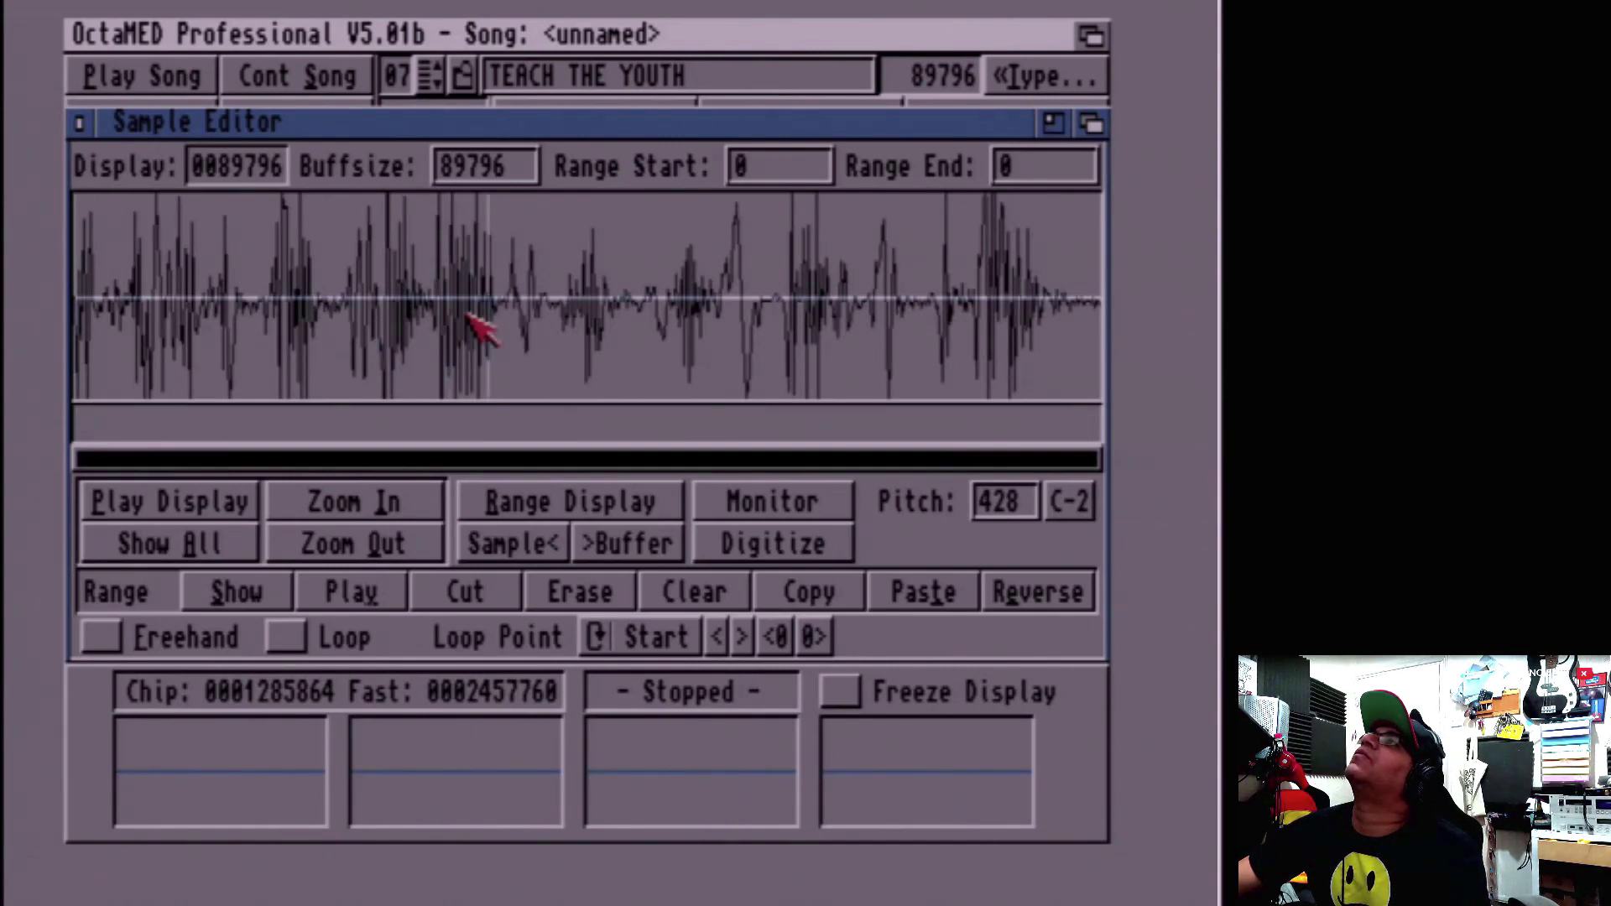
drag(554, 316, 68, 330)
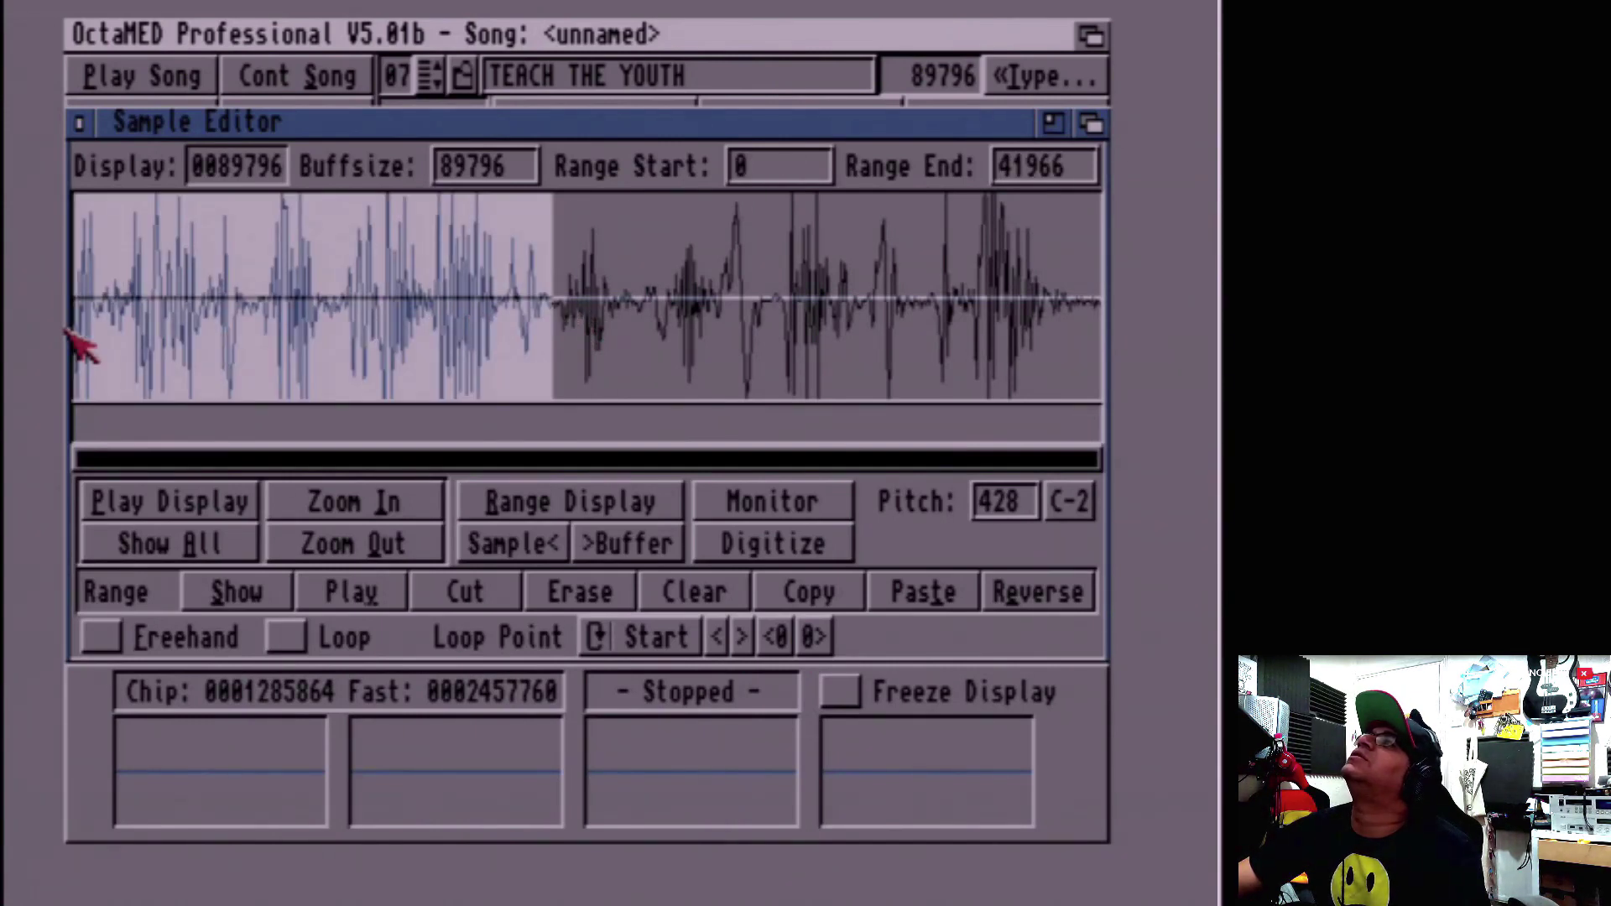
click(466, 592)
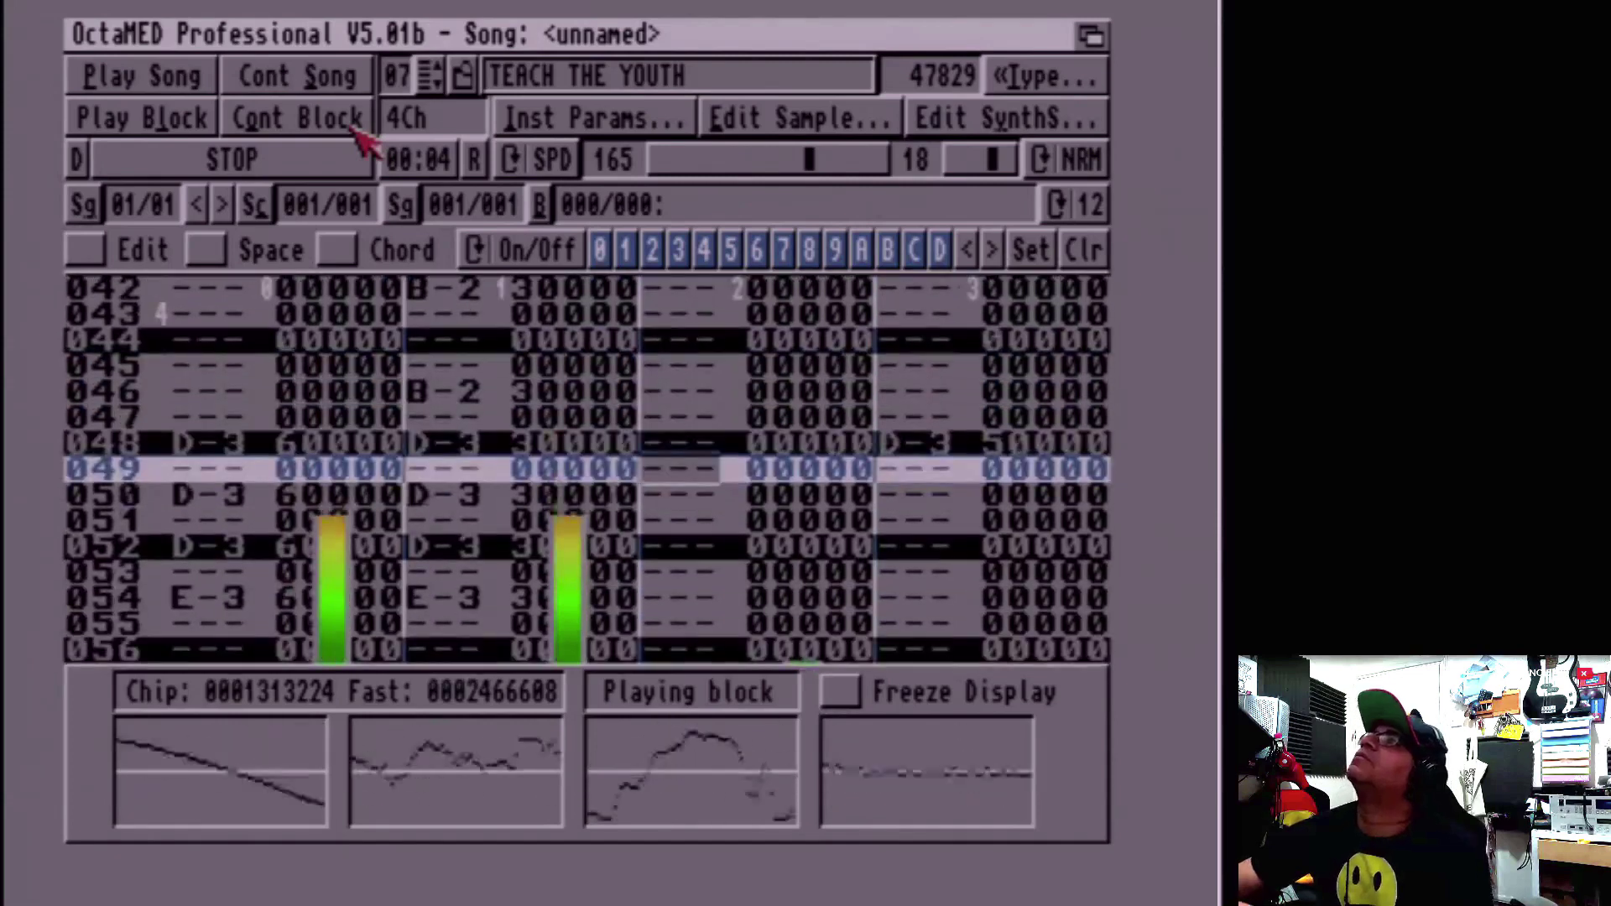
key(space)
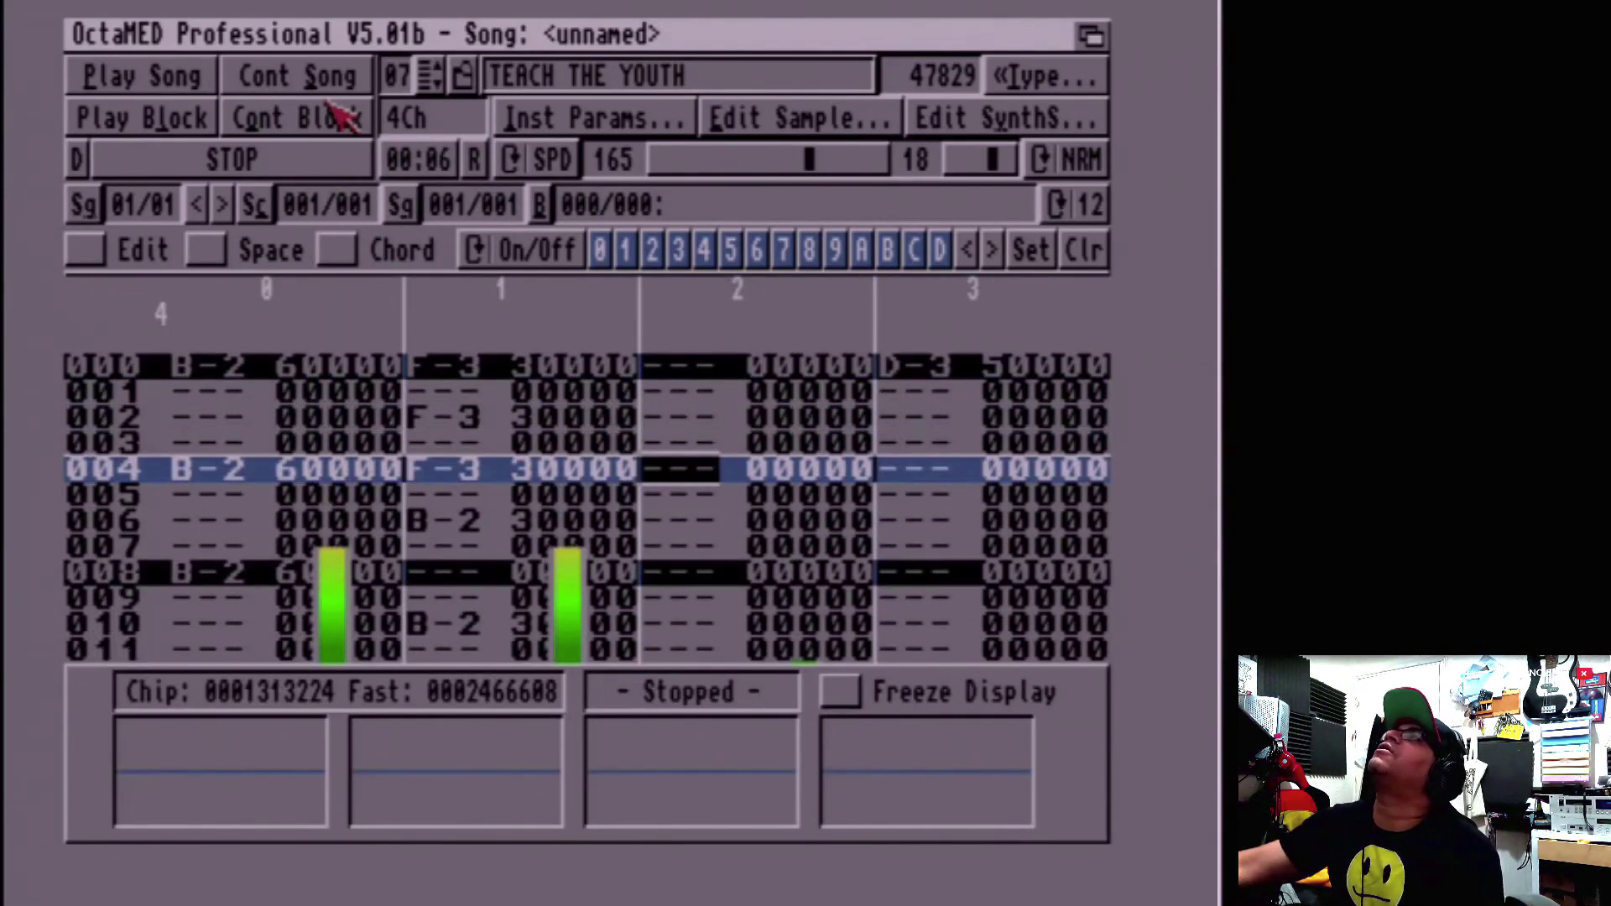
key(shift+Right)
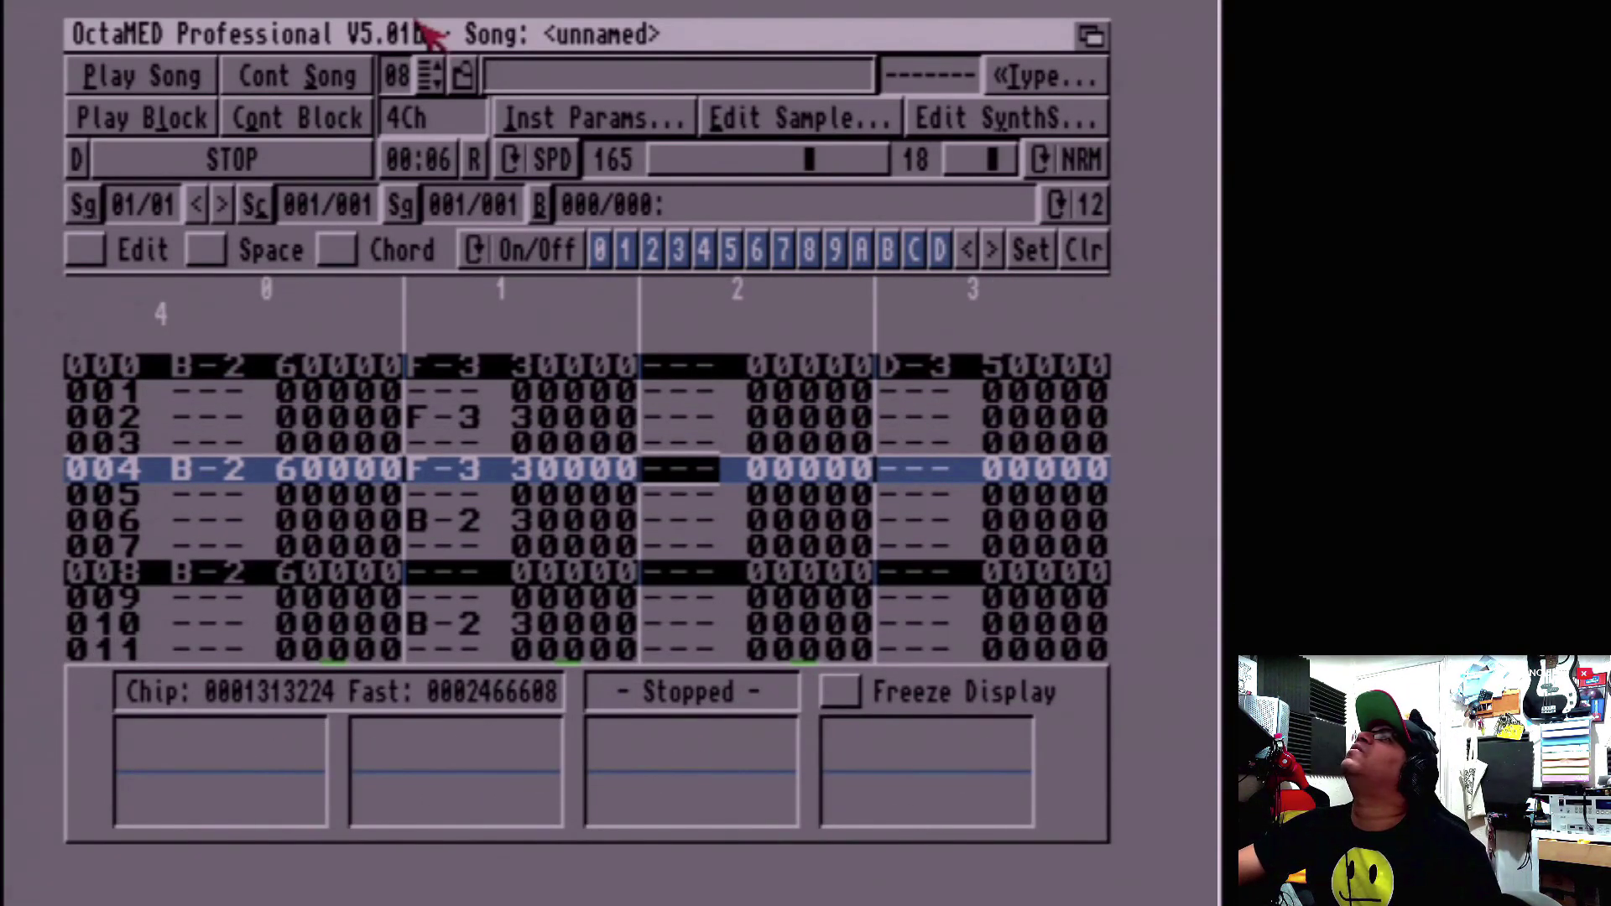
Step: Load CANT YOU FEEL from the SOUND LIBRARY/VOCAL drawer into instrument 08 as a raw sample
right_click(610, 151)
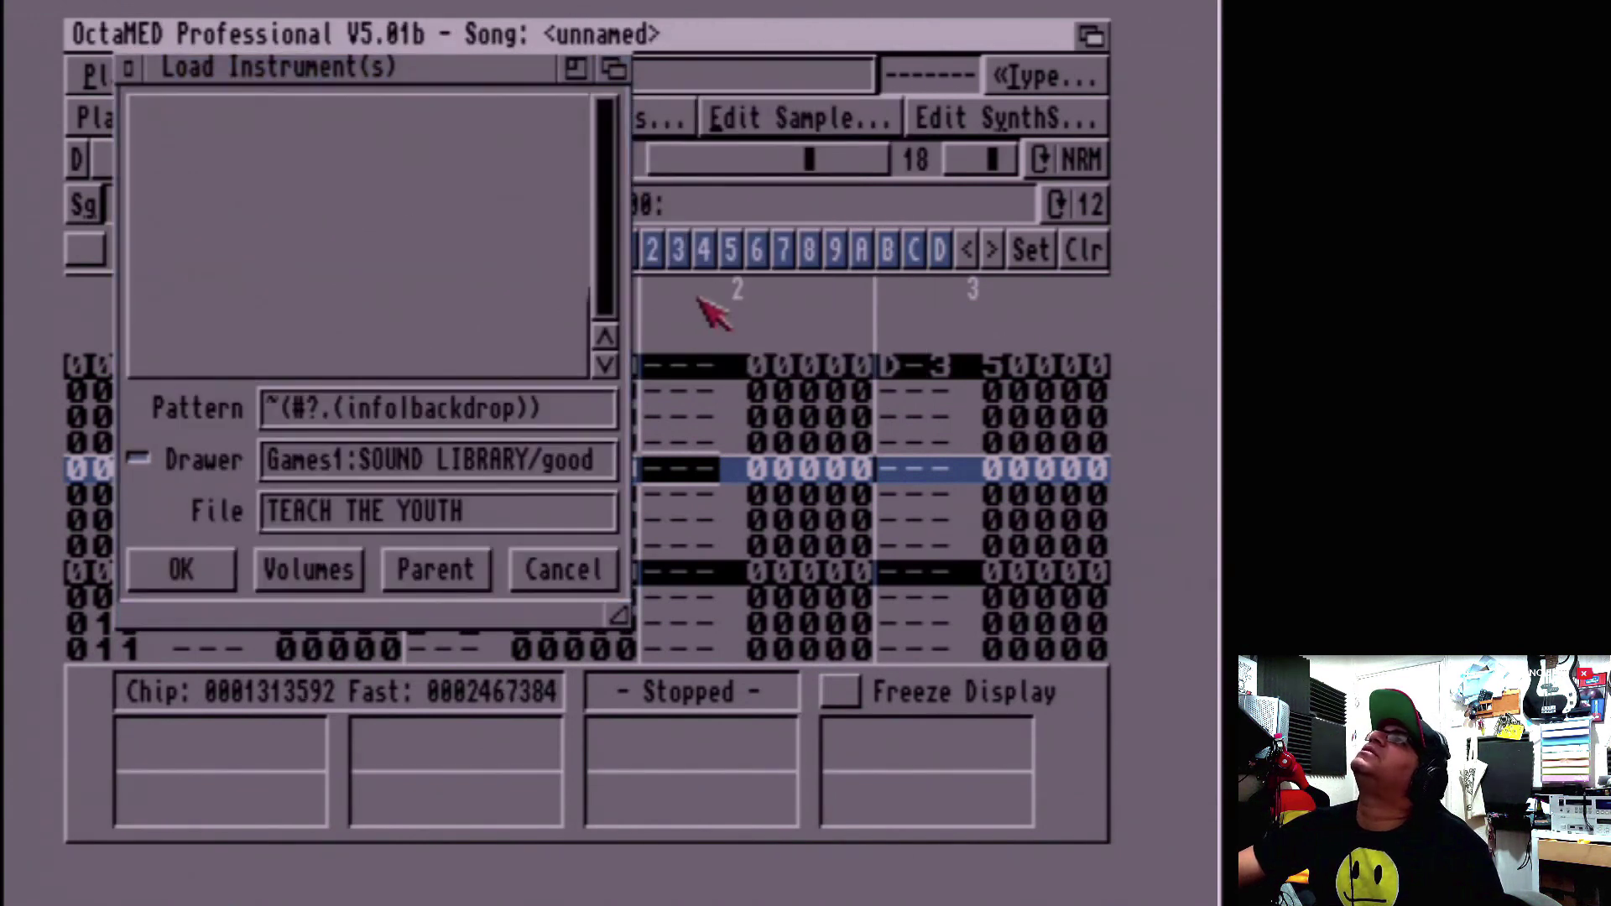
click(285, 227)
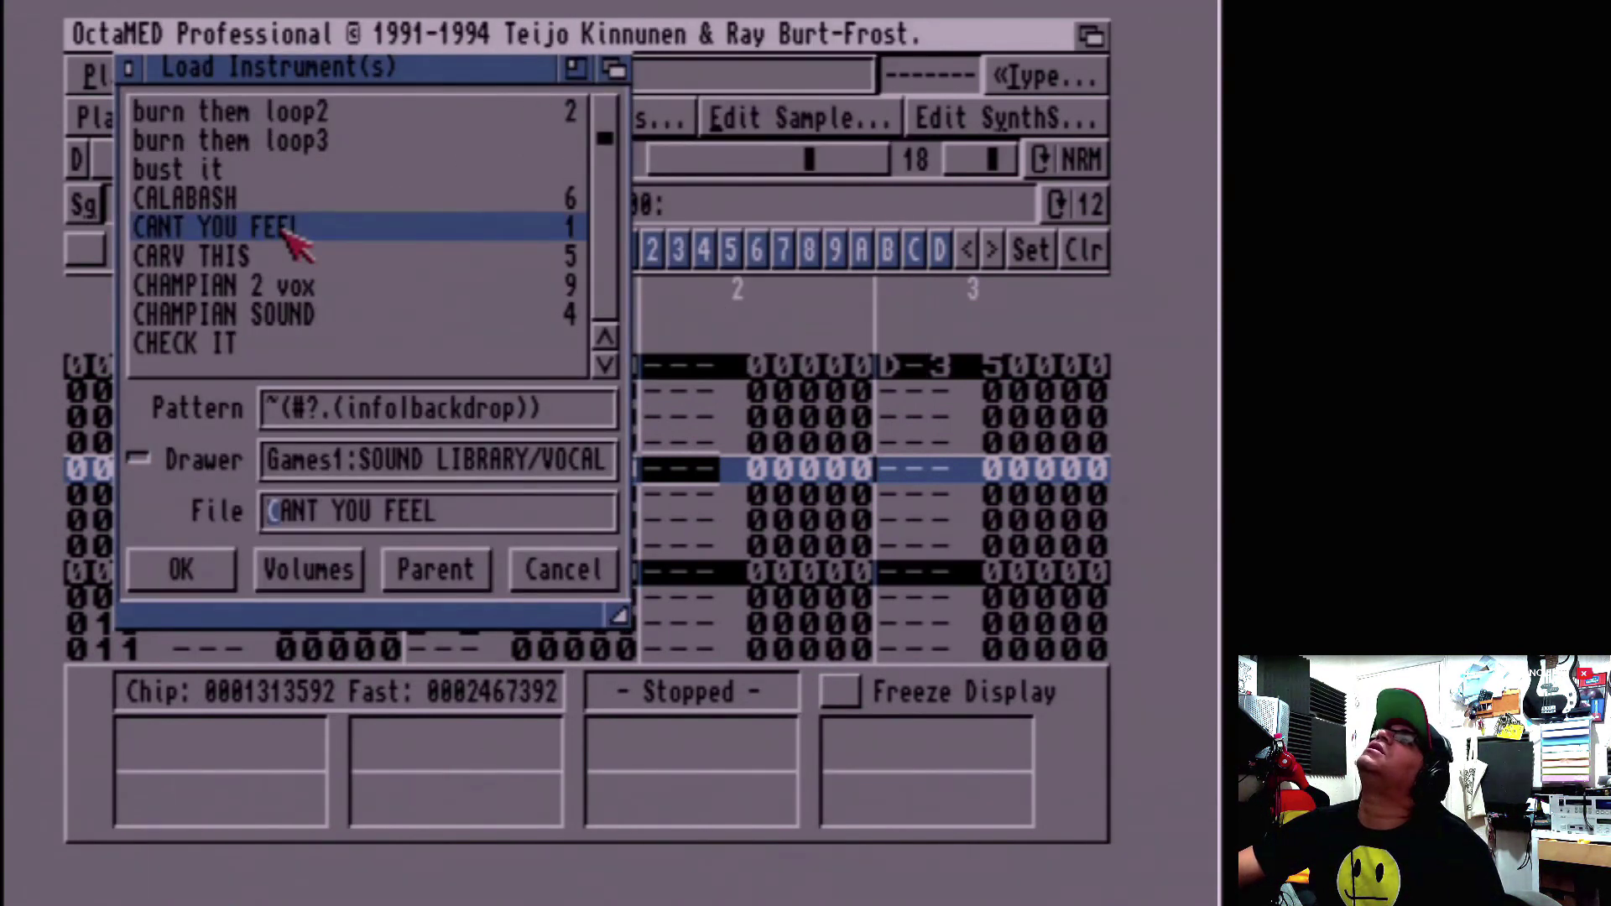
click(285, 226)
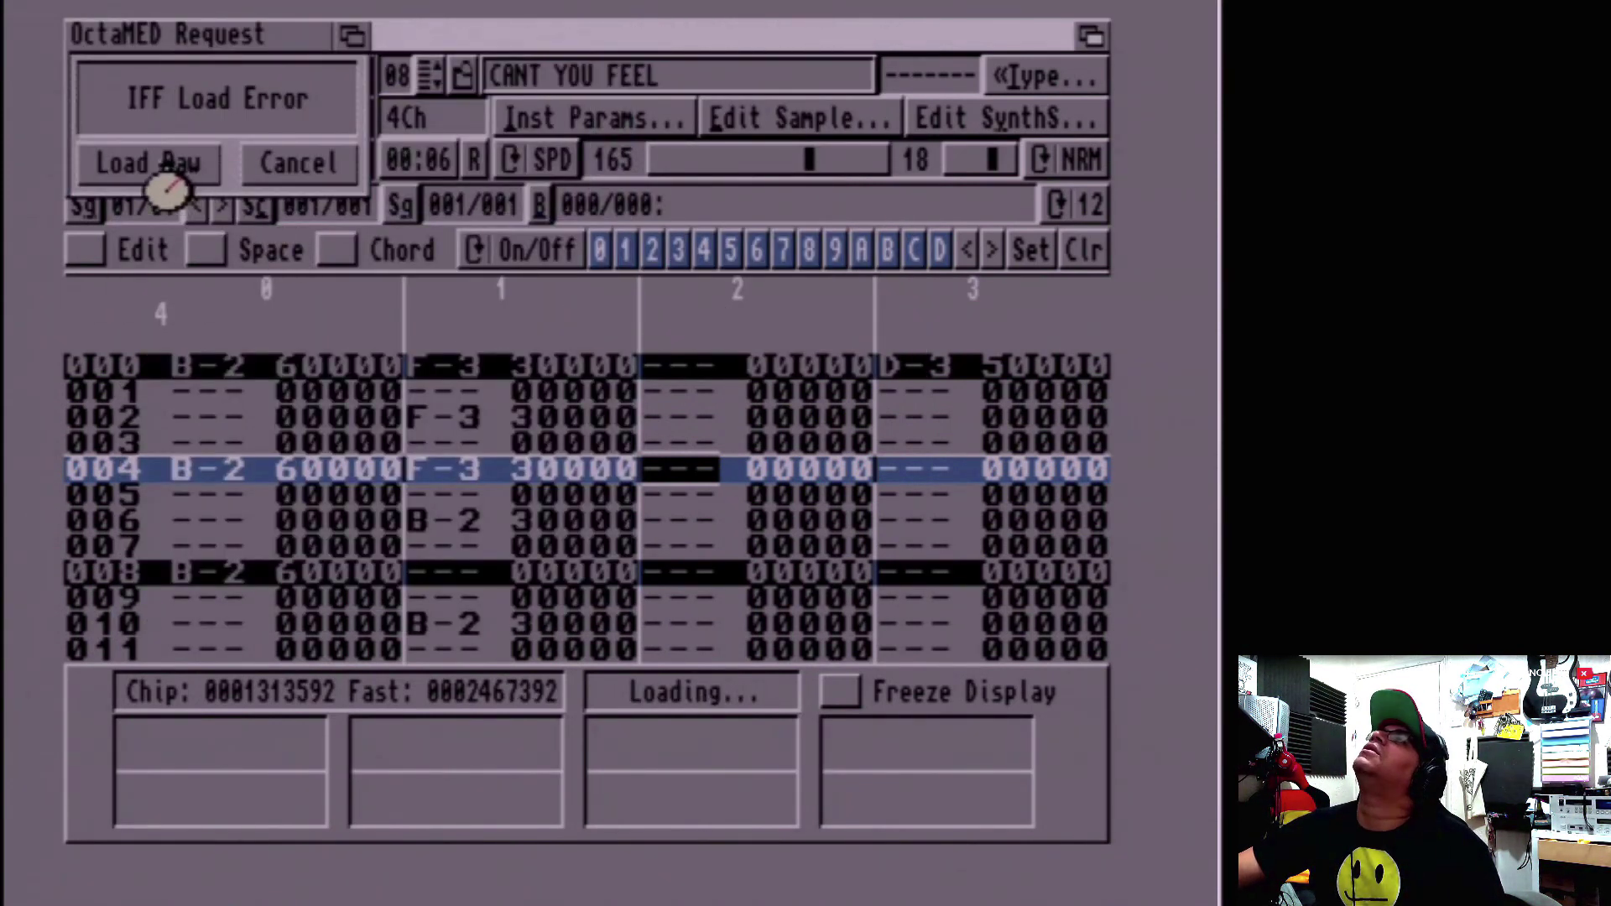
click(164, 172)
Step: Load WOO HO HOO from the SOUND LIBRARY/VOCAL drawer into instrument 08 and audition it alone and against the playing block
right_click(571, 34)
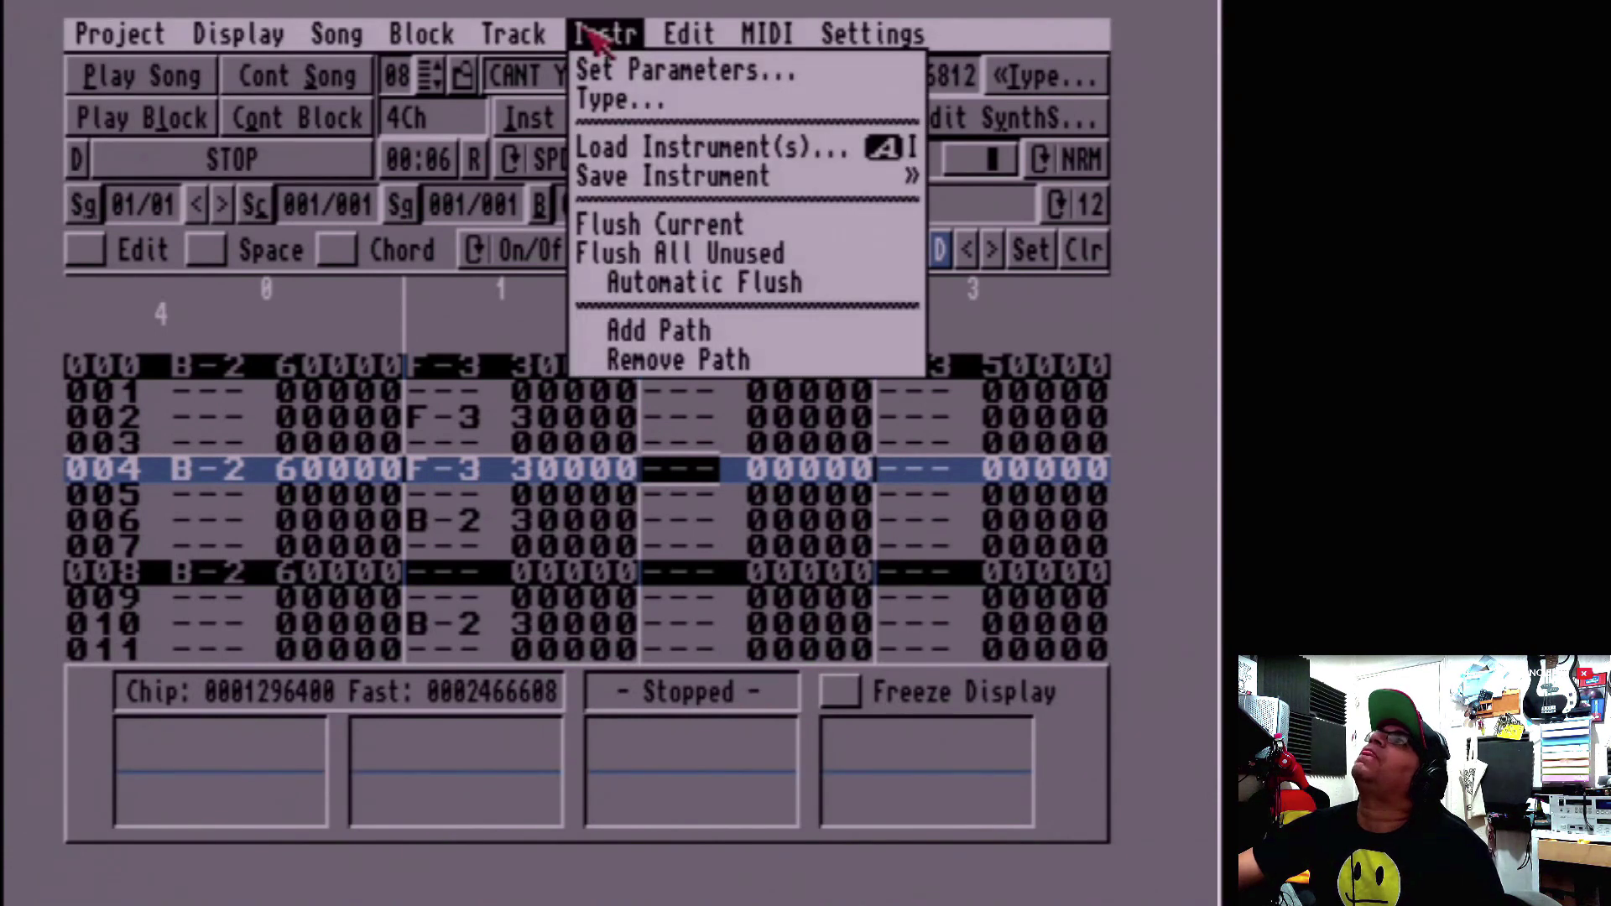
right_click(580, 153)
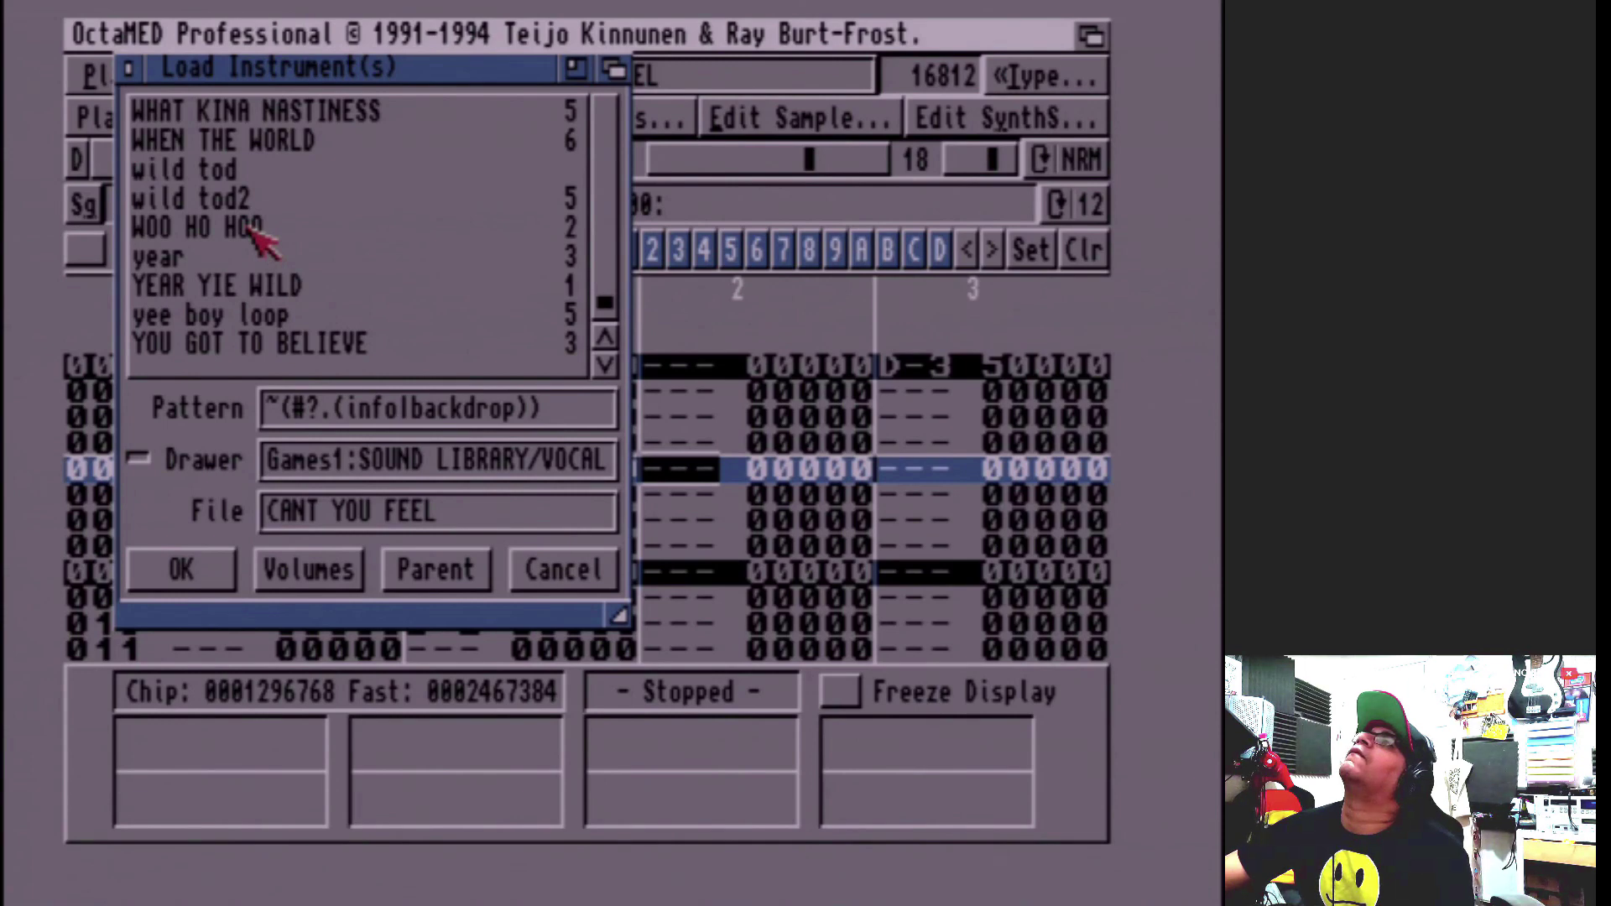
double_click(252, 233)
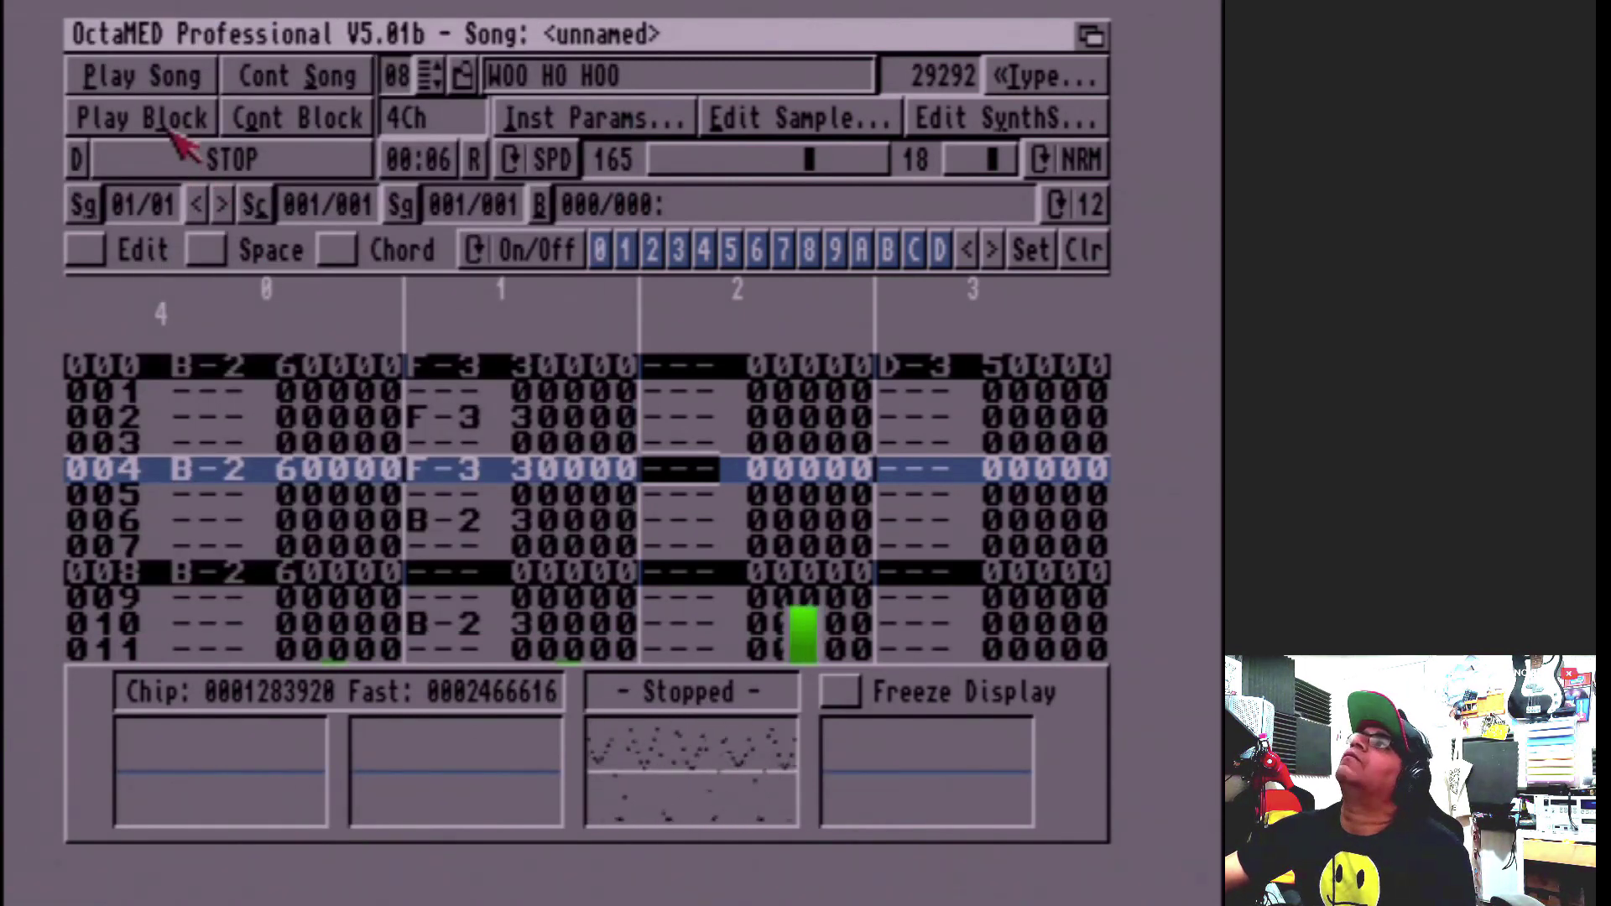
key(q)
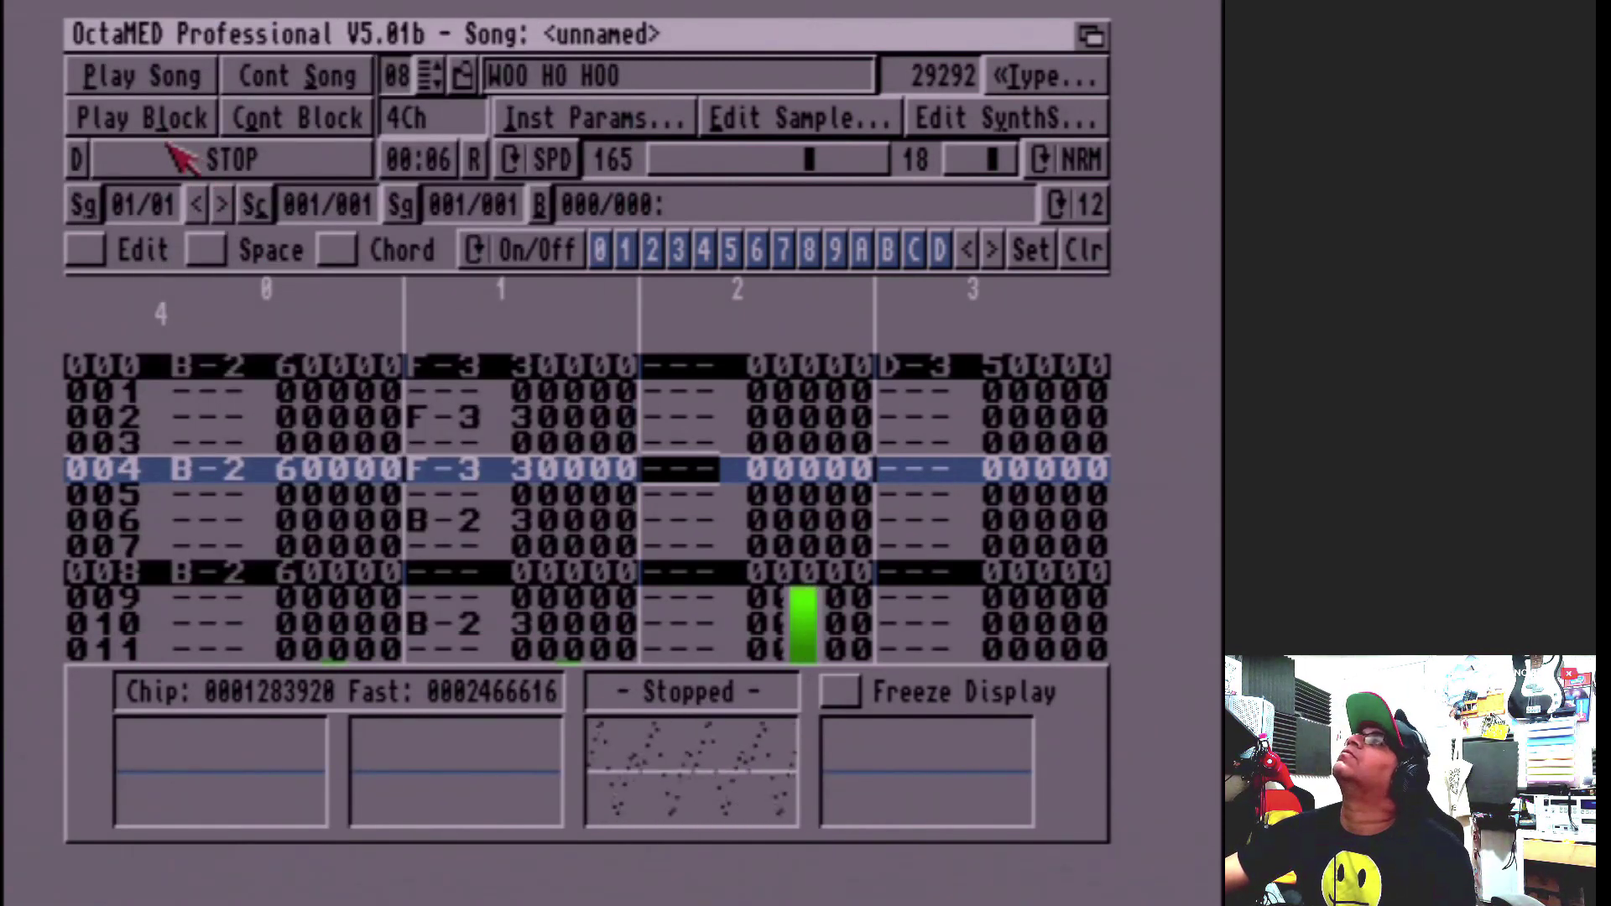
key(q)
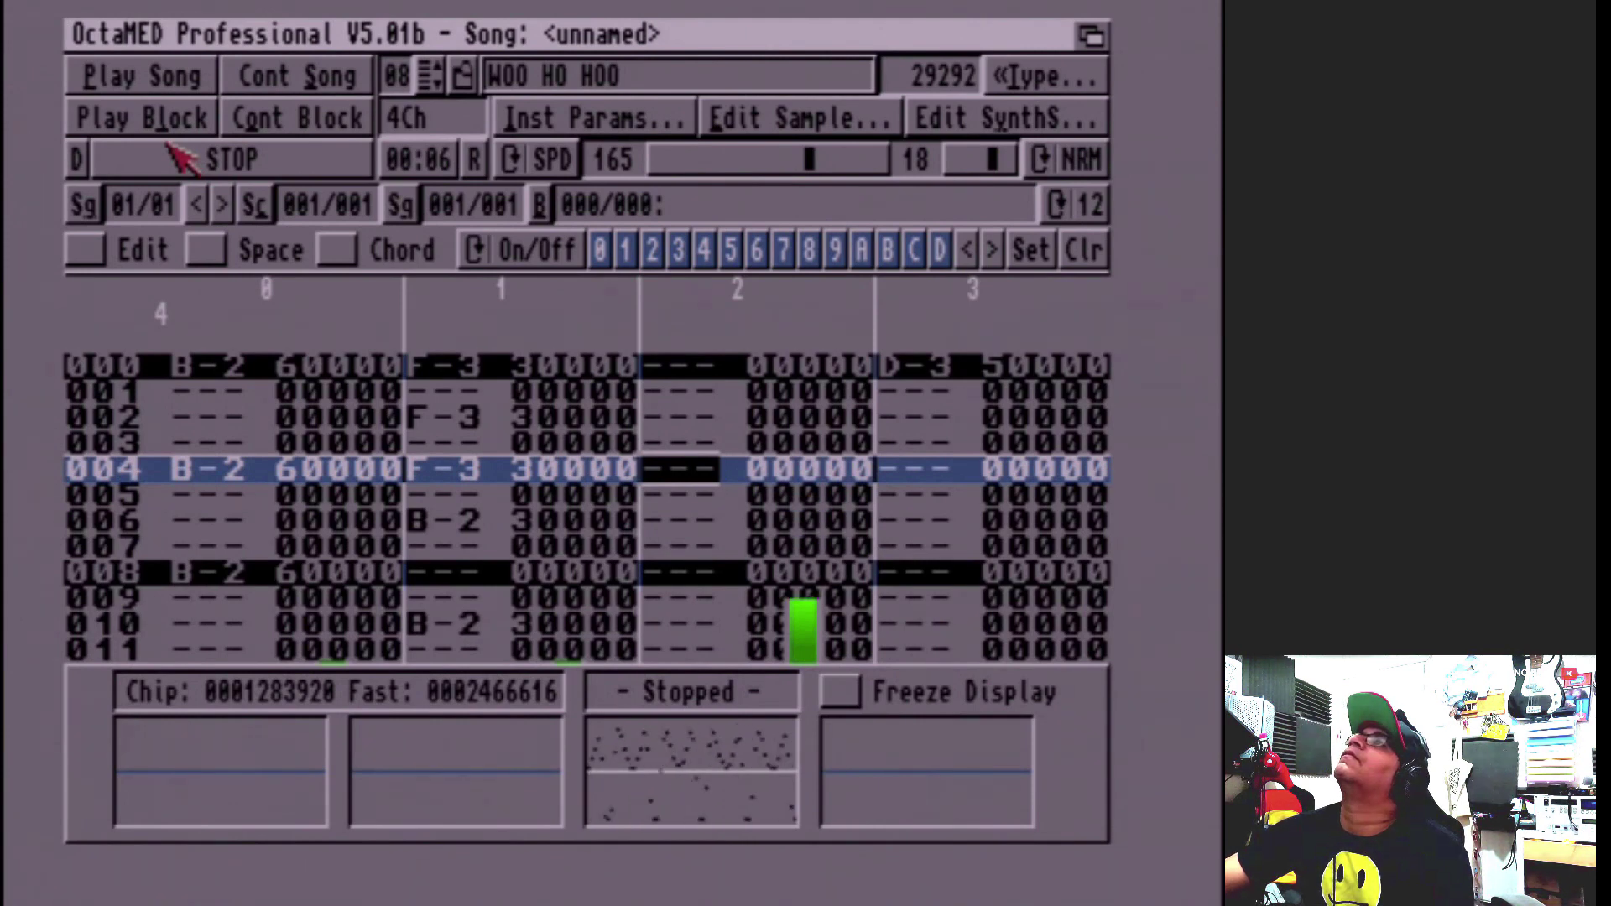
key(z)
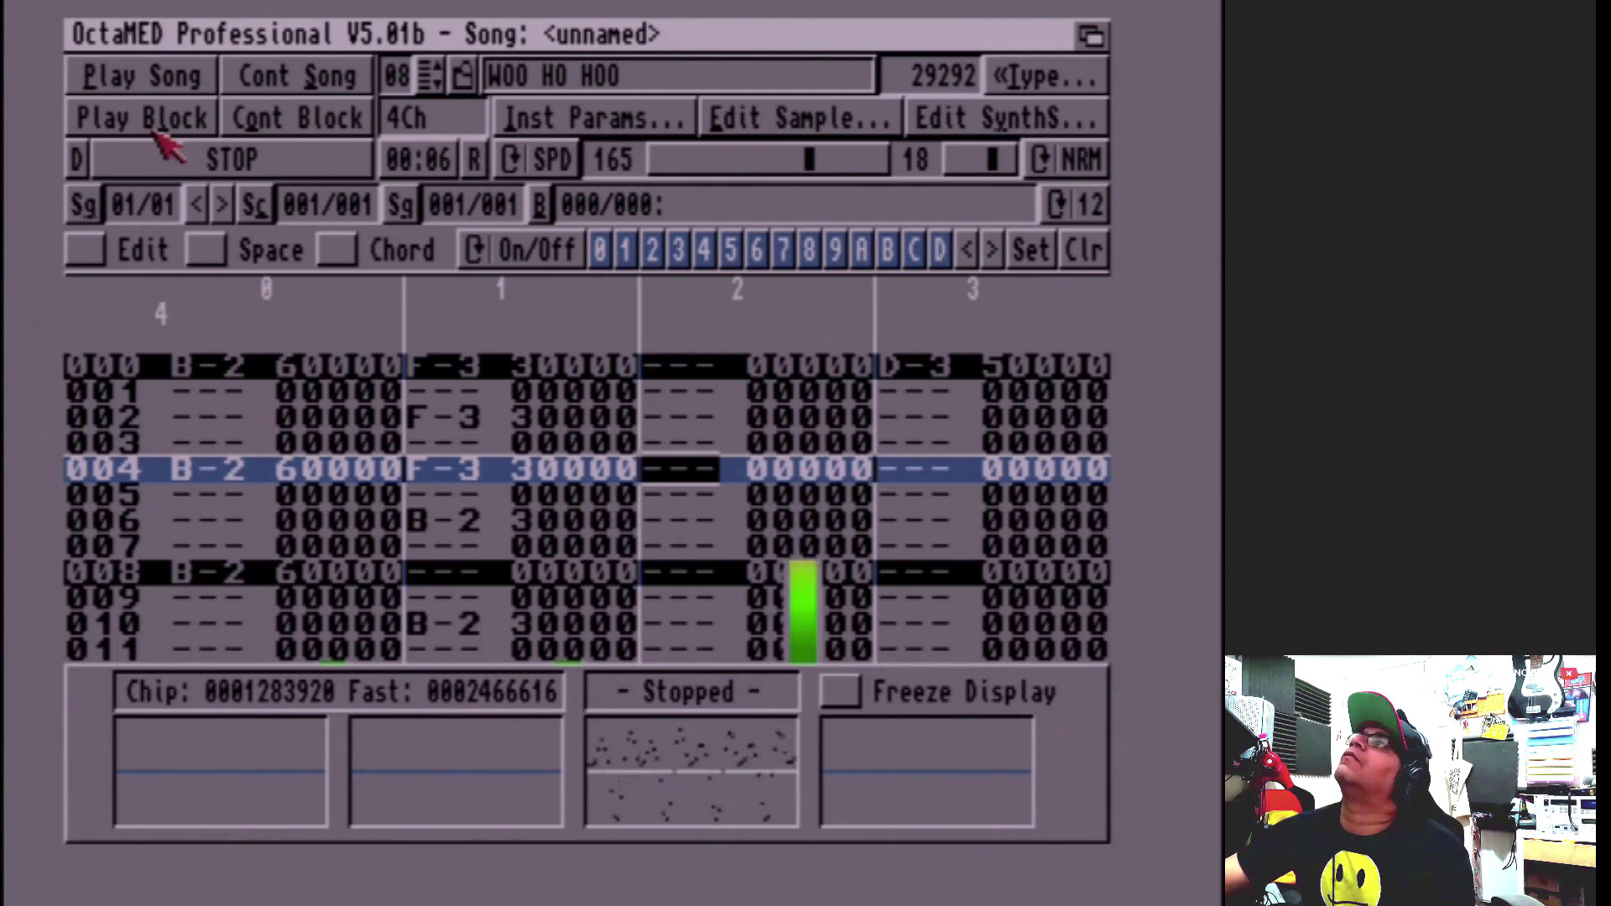
click(157, 127)
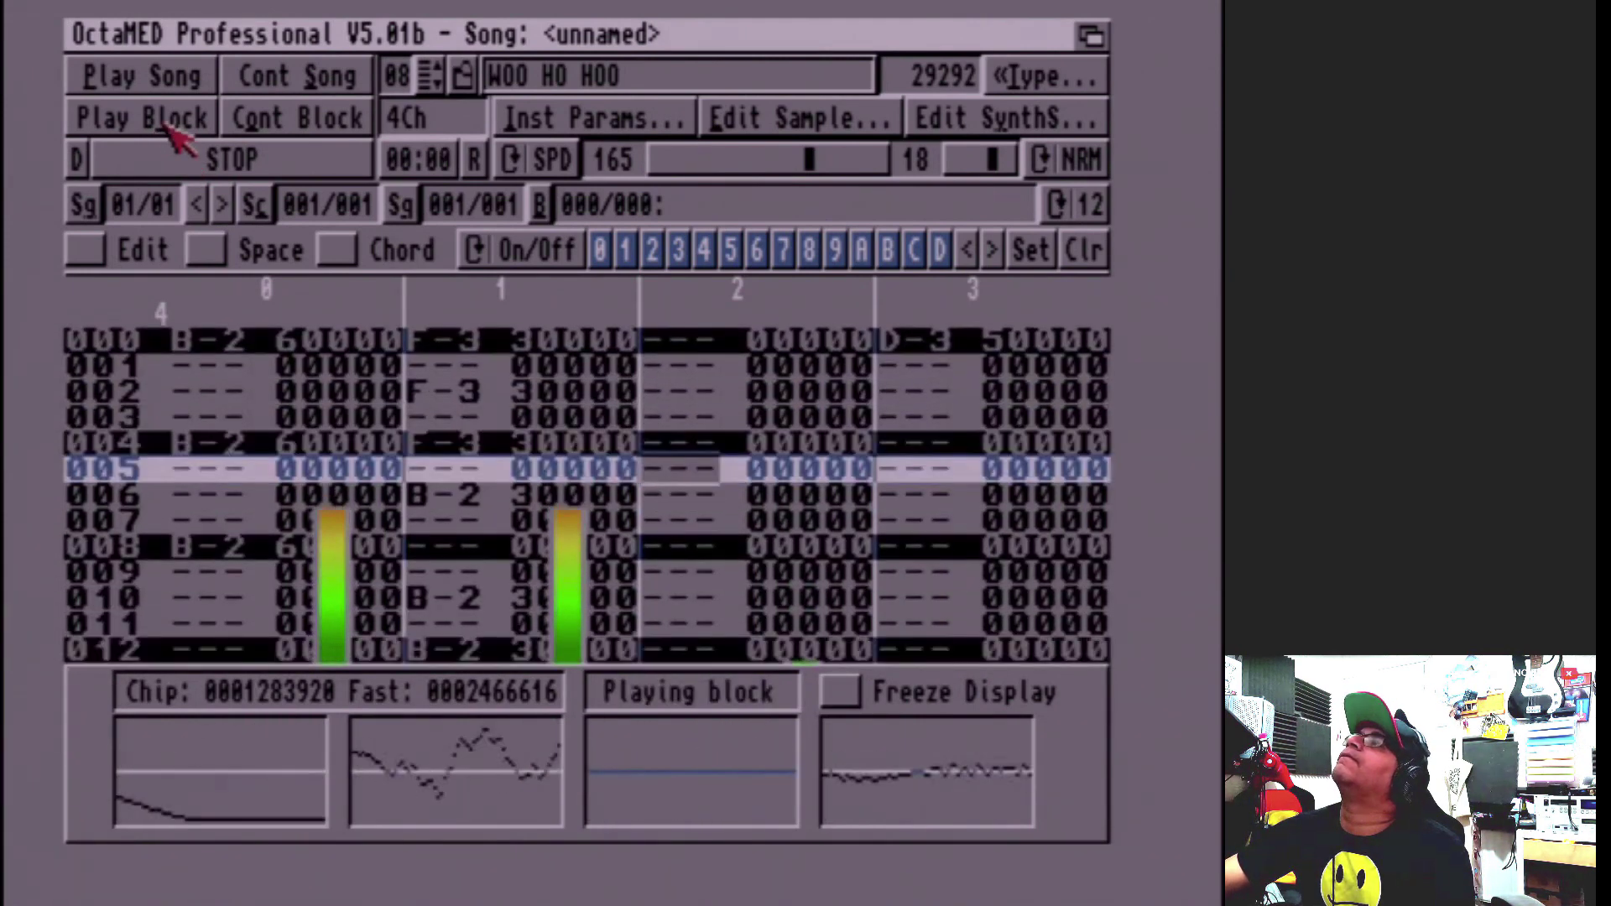
Step: Trim the WOO HO HOO sample by cutting the range from 0 to 1795 at its start and the short noise at its end
click(734, 126)
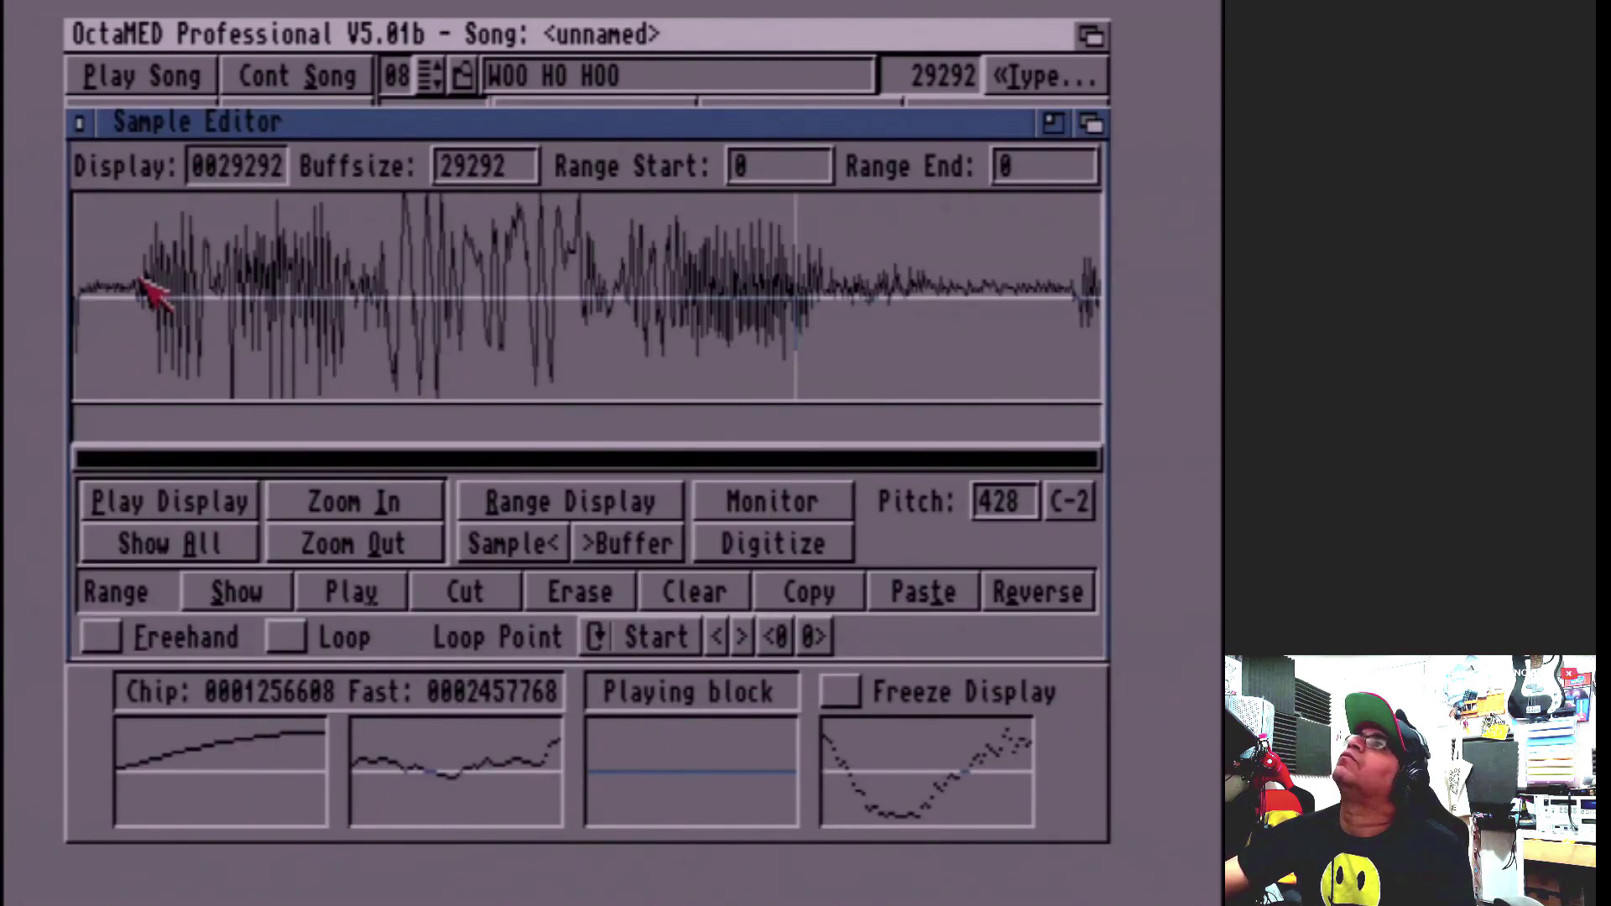
drag(138, 289, 74, 308)
click(465, 592)
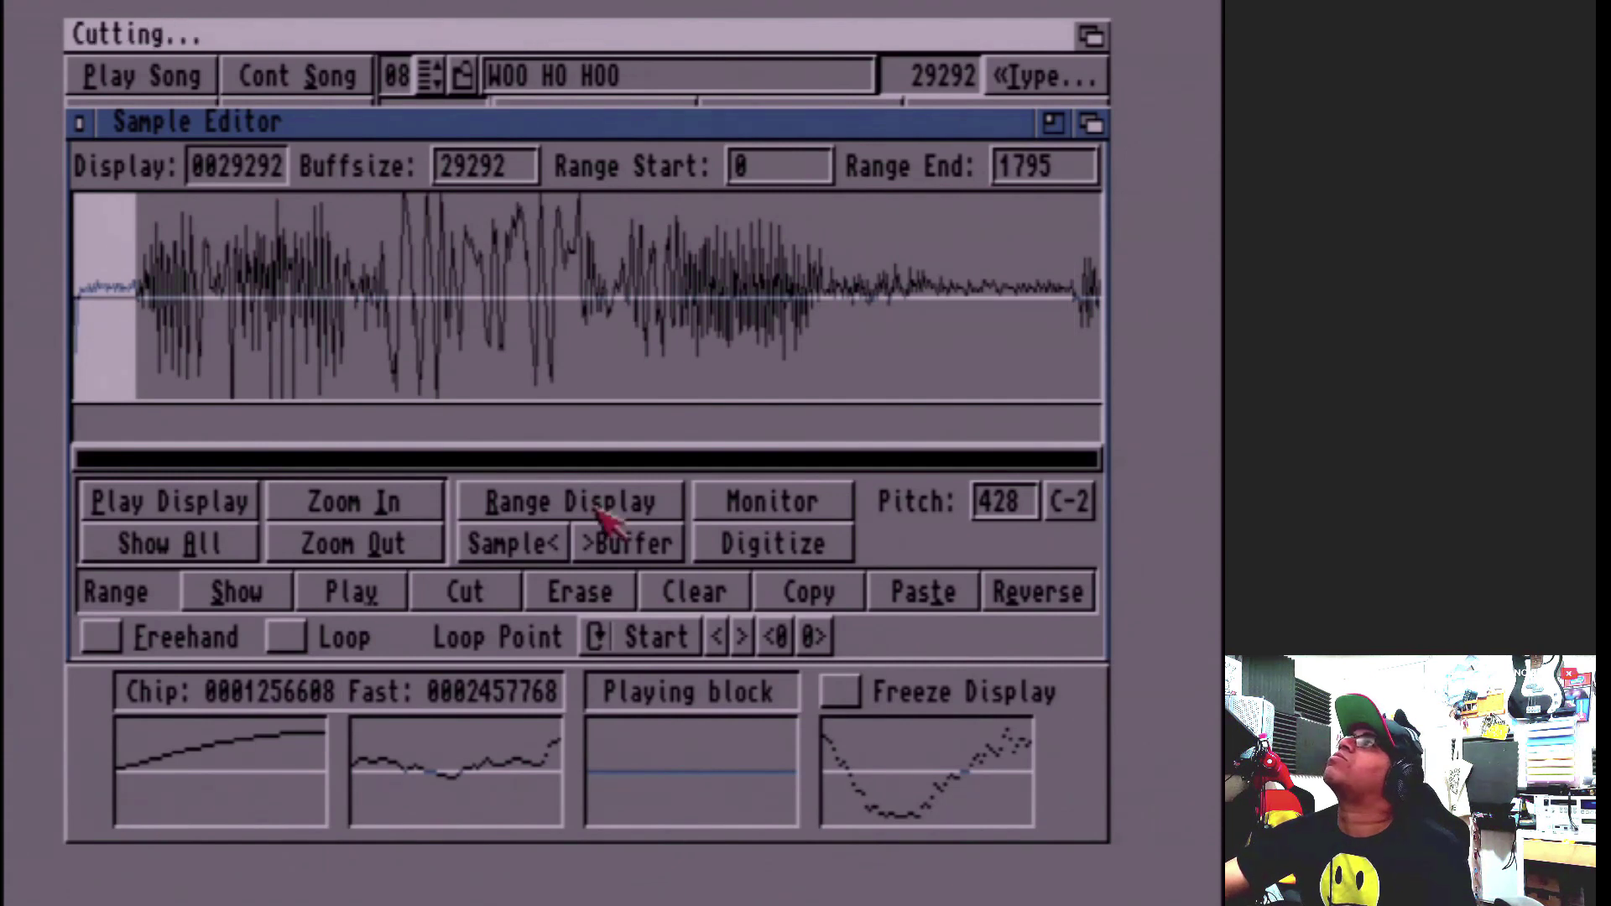
drag(1029, 288, 1101, 302)
click(468, 593)
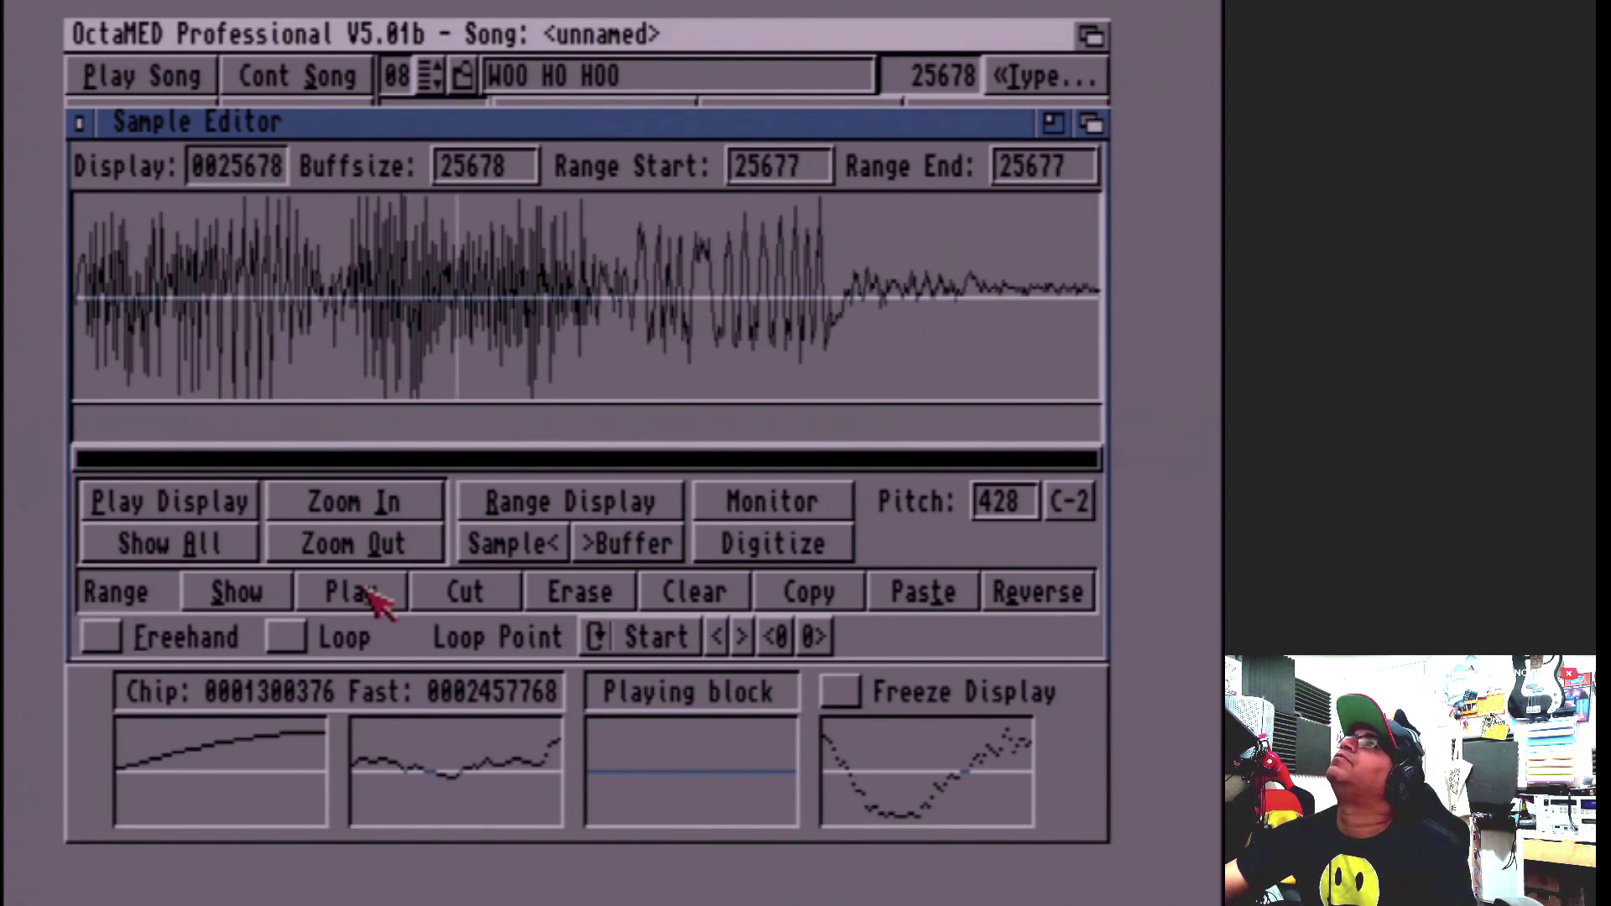
click(80, 124)
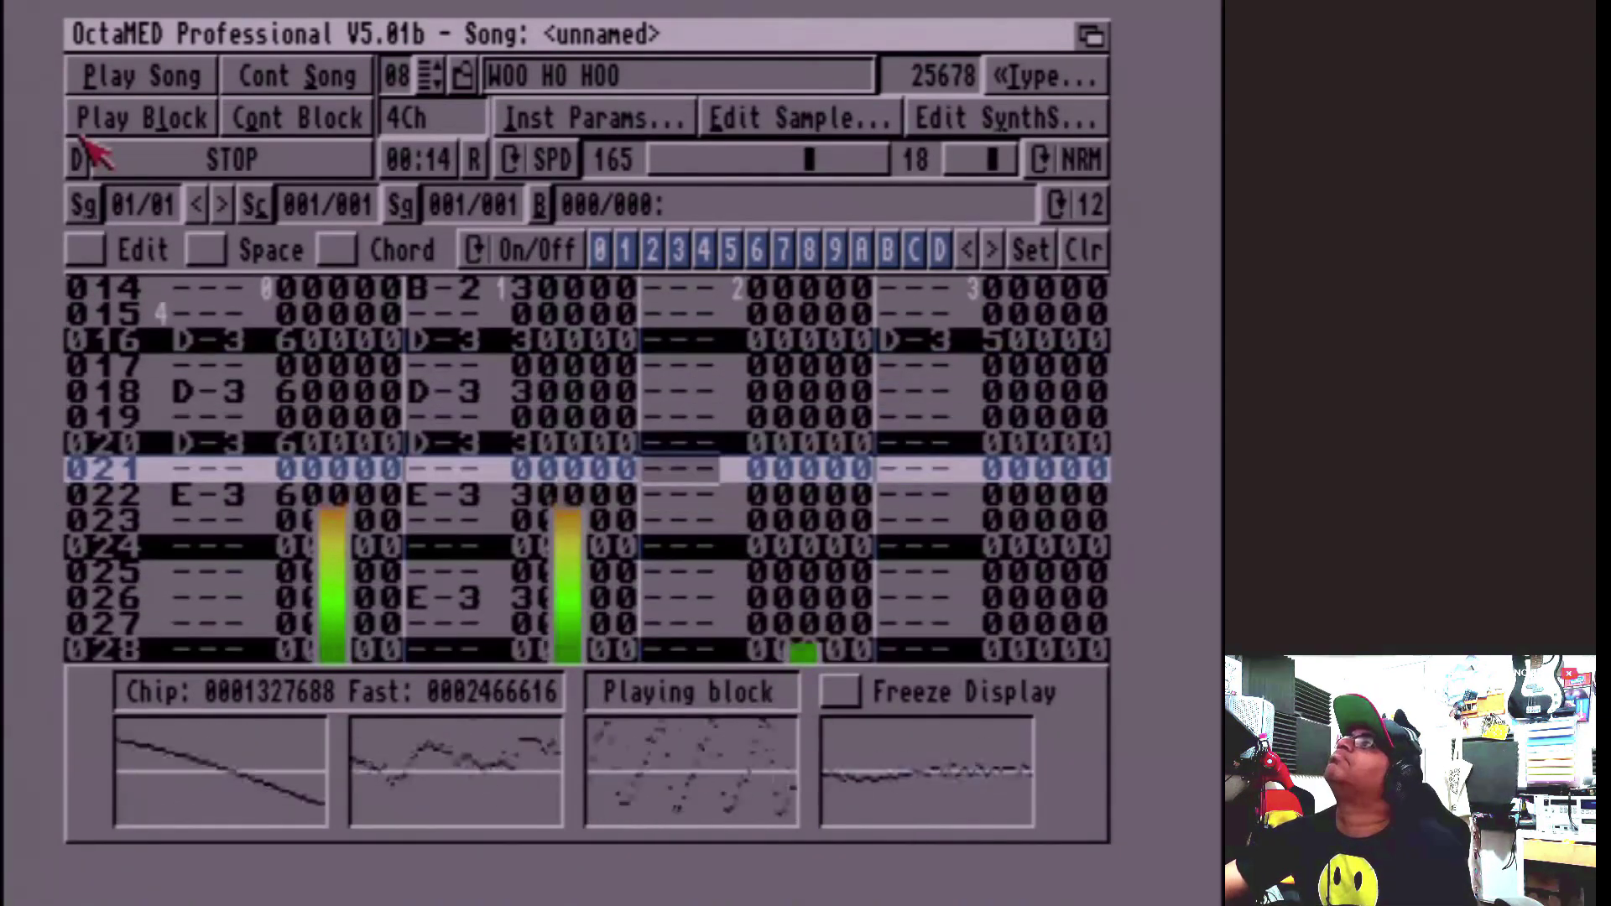
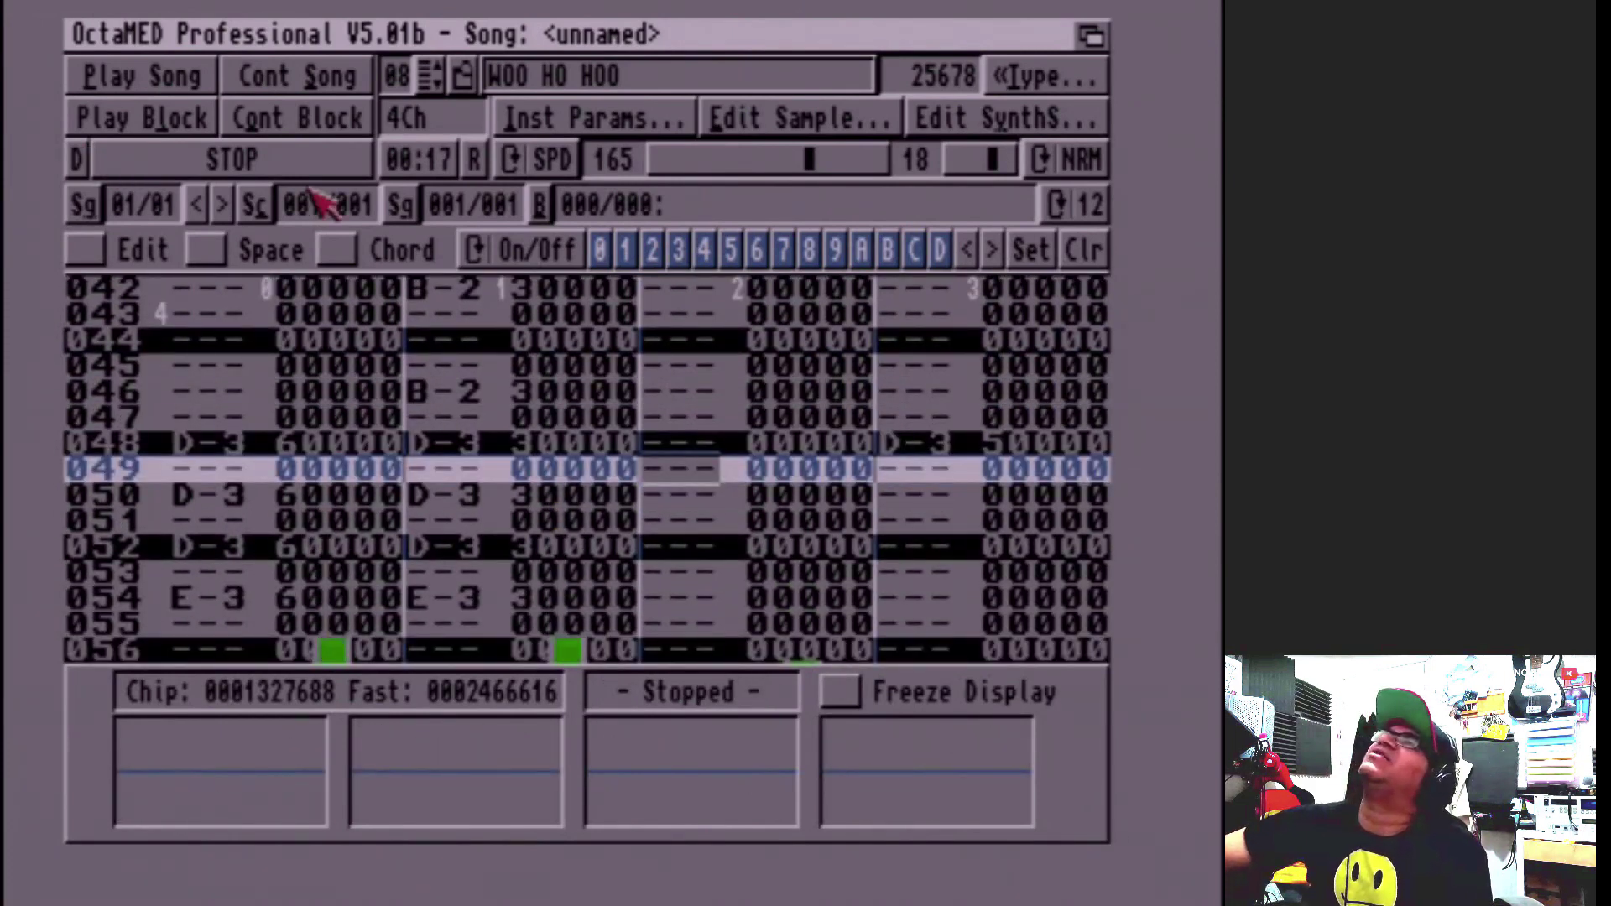
Step: Set the volume of the WOO HO HOO instrument to 28 and play the block to check the level
click(592, 118)
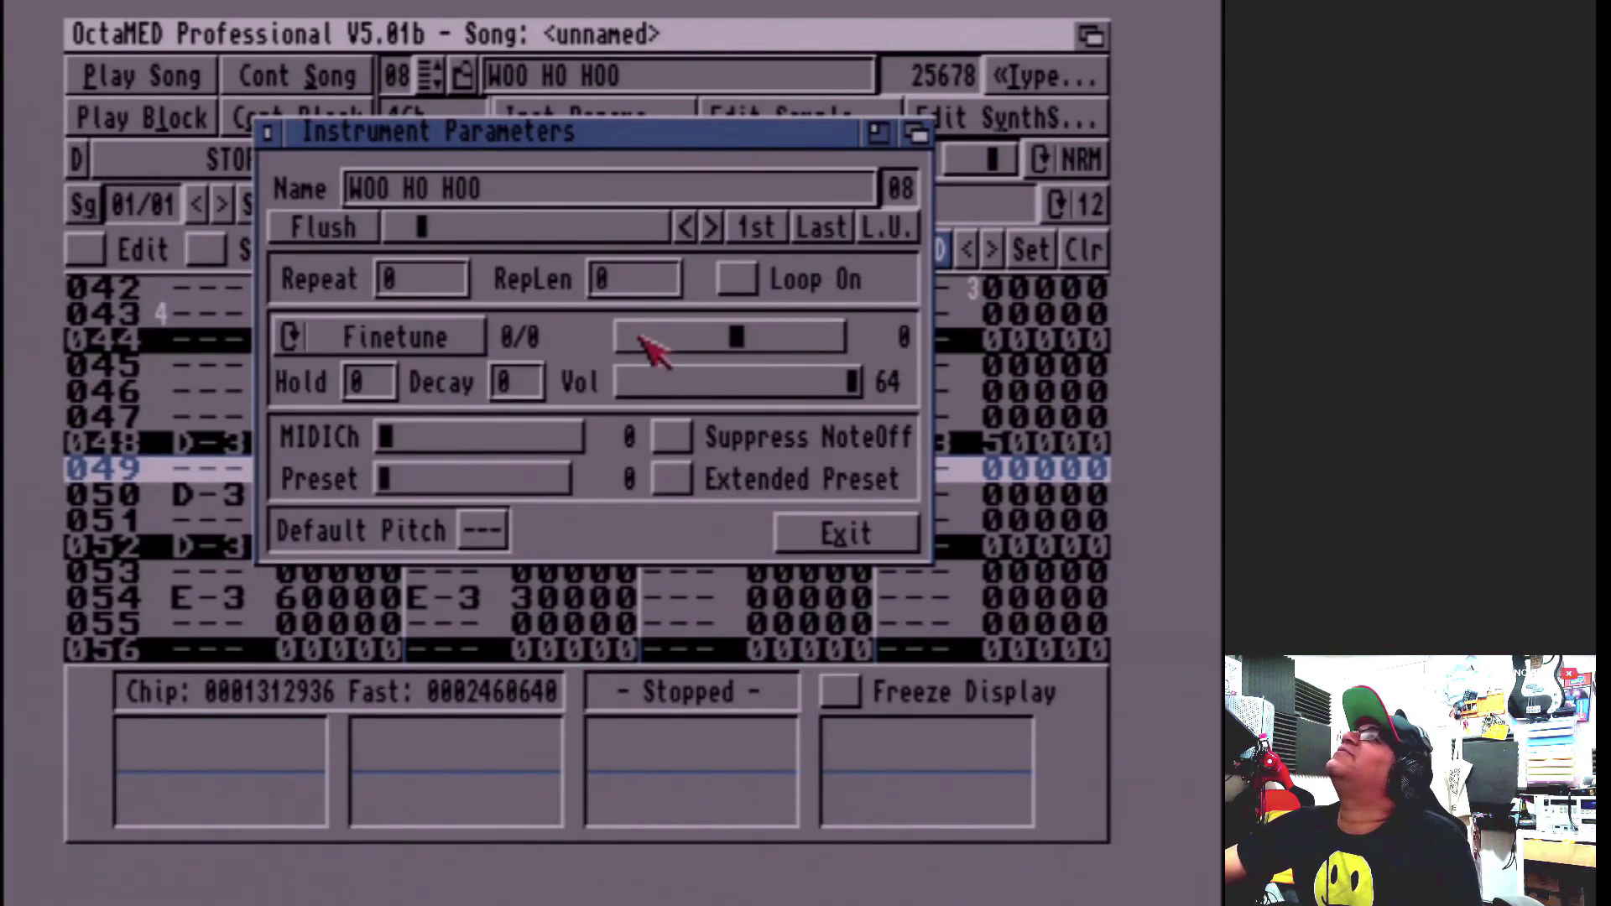
click(701, 387)
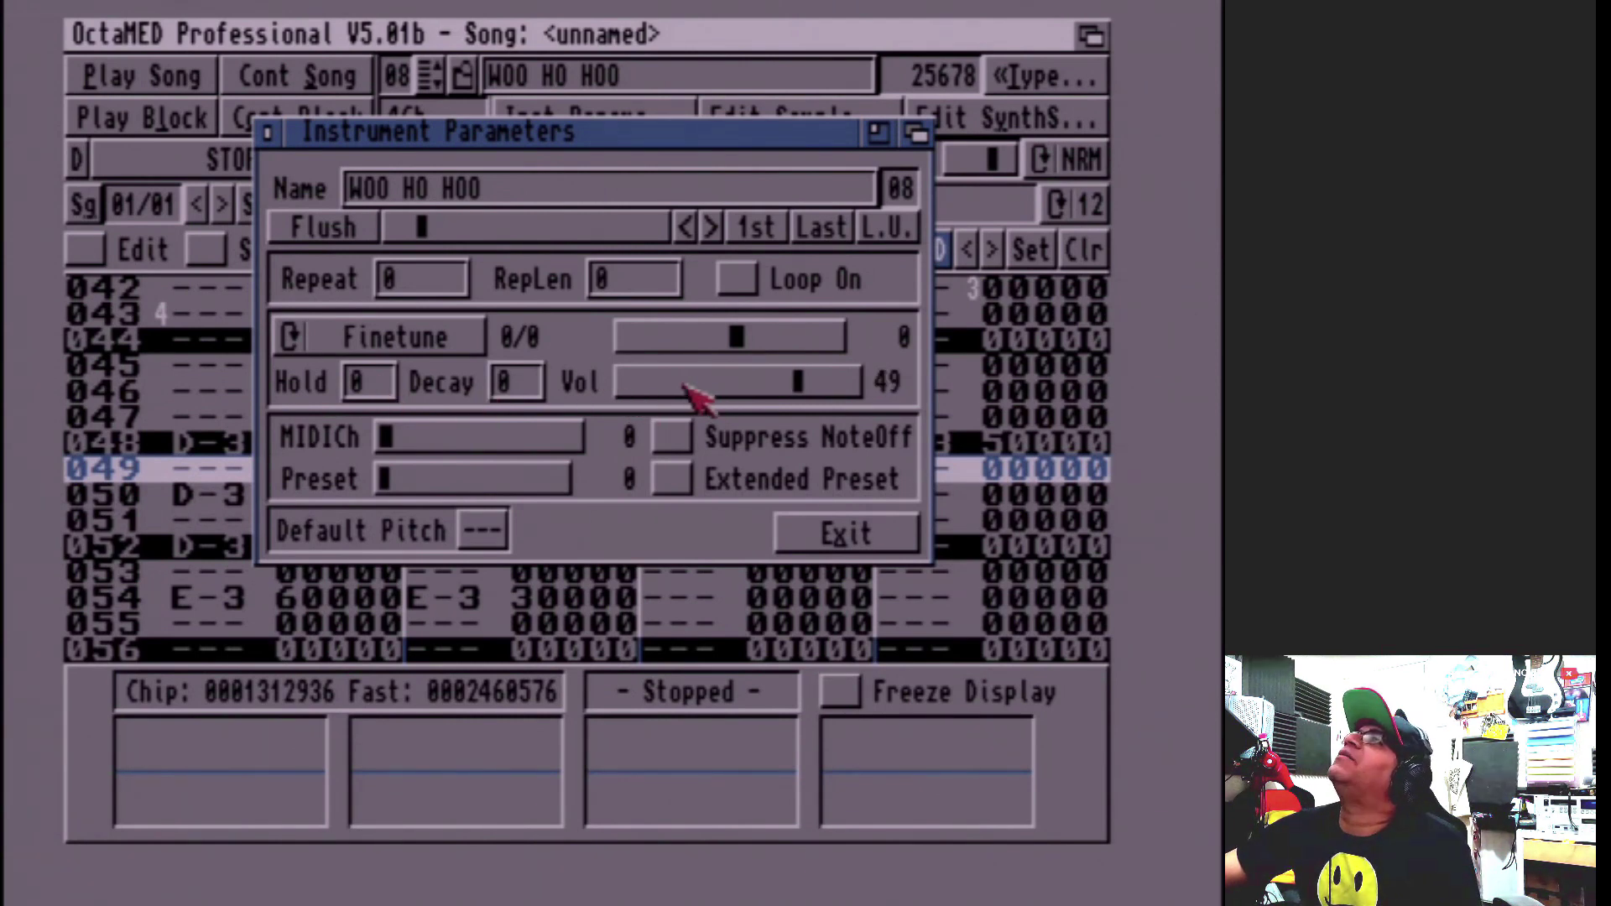
click(685, 387)
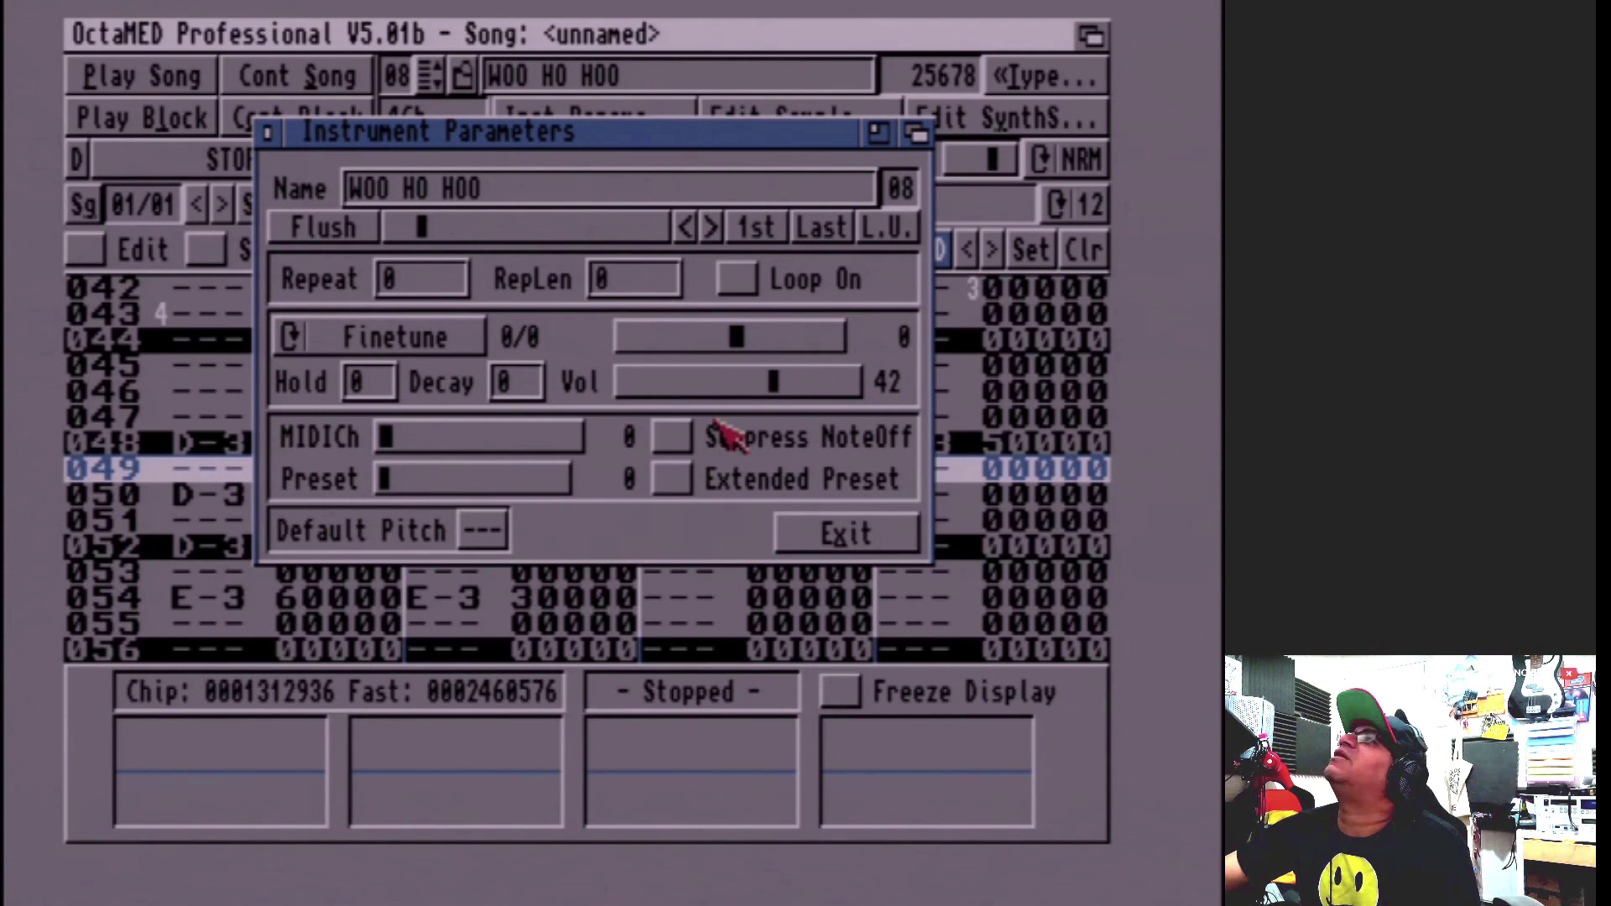
mouse_move(718, 384)
mouse_down()
mouse_move(667, 384)
mouse_move(731, 386)
mouse_up()
click(247, 112)
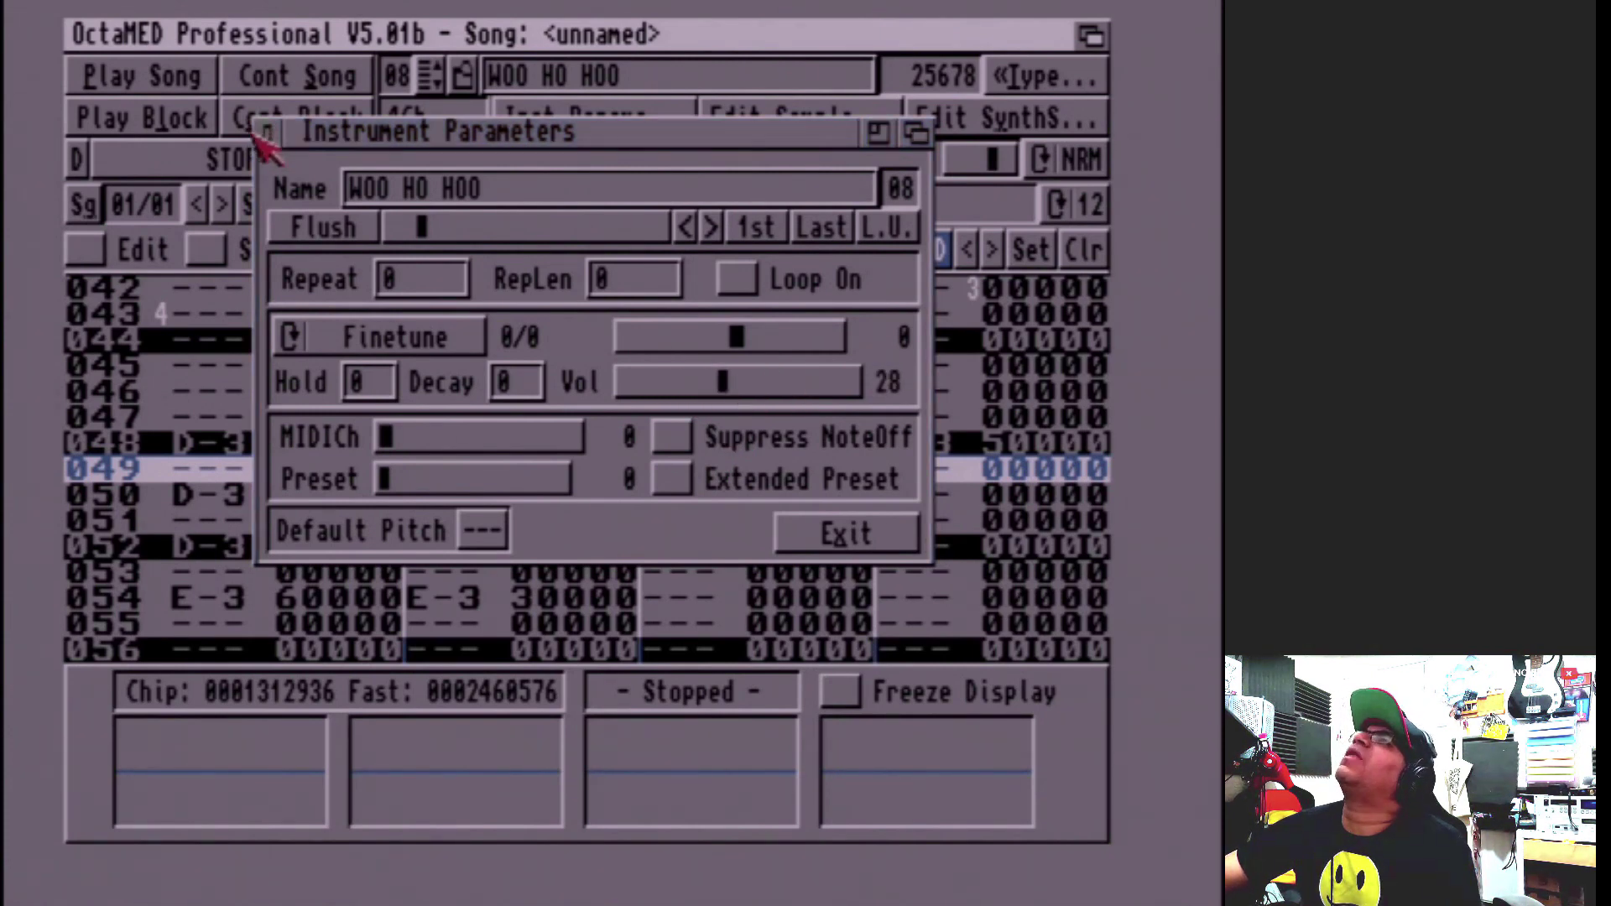
click(262, 133)
click(115, 130)
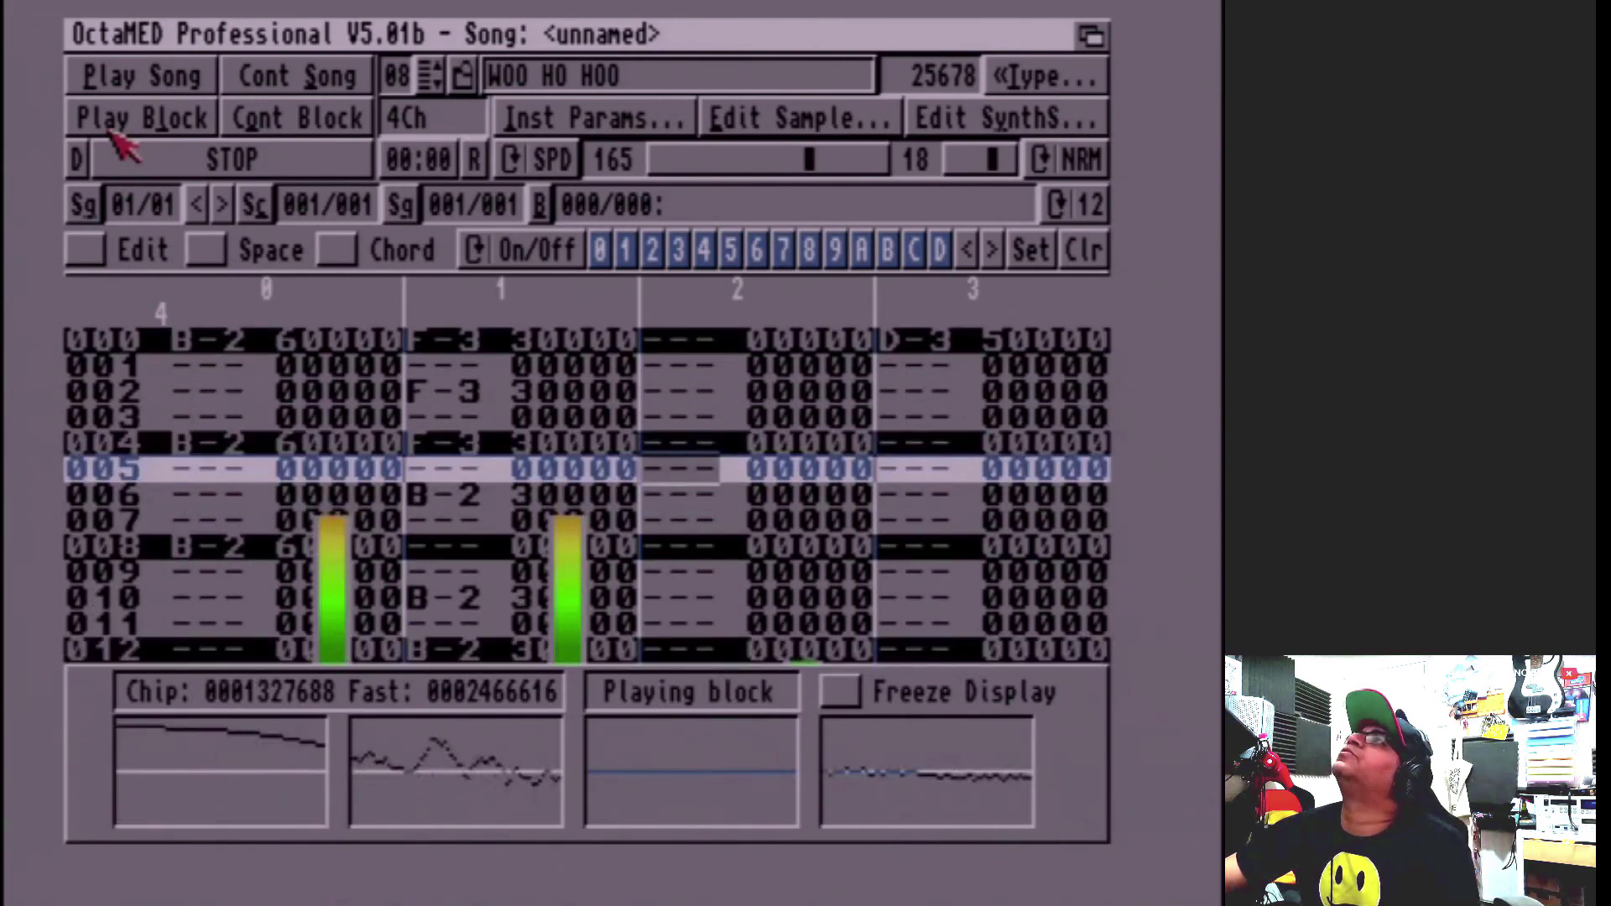
Step: Check the WOO HO HOO instrument's parameters, listen to the block again and stop playback
click(625, 124)
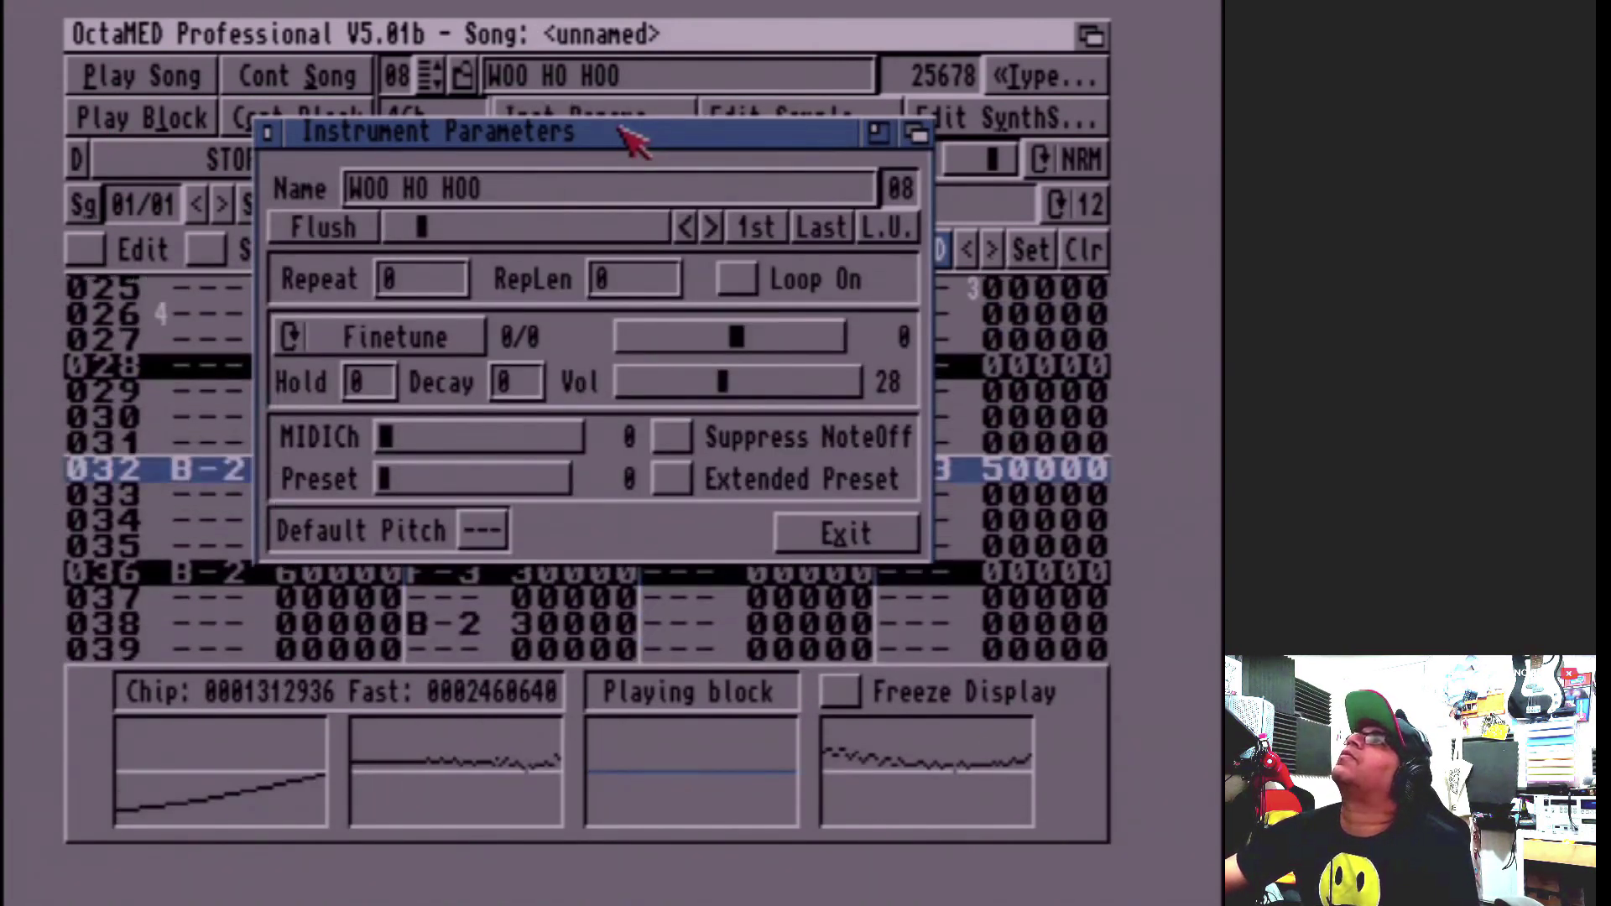
click(266, 133)
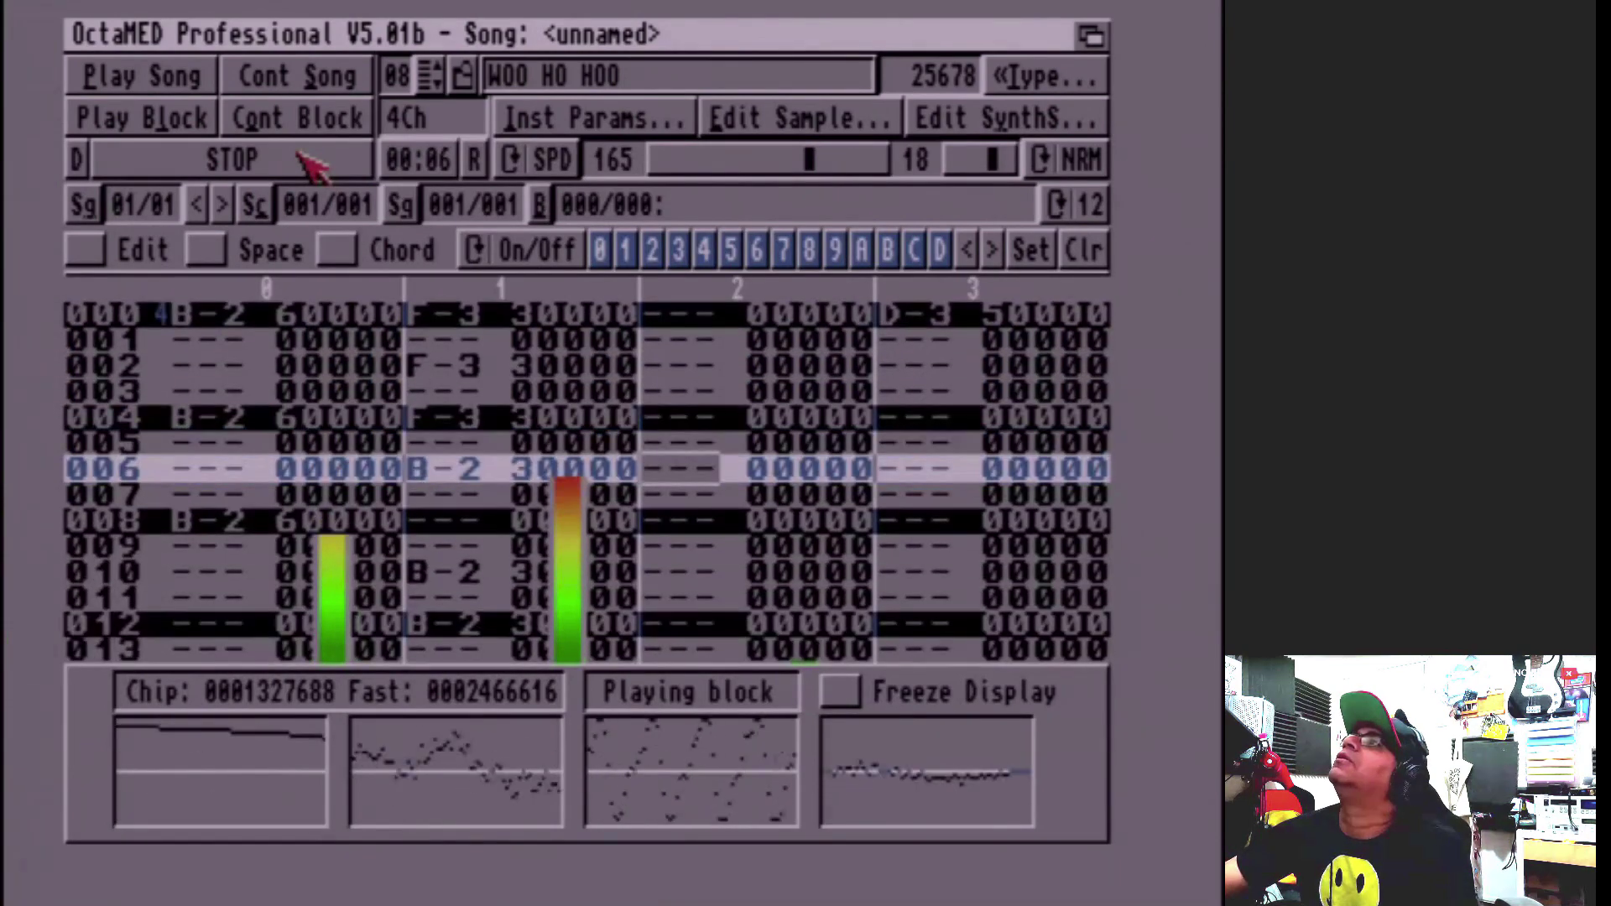
click(312, 164)
Step: Copy block 000 and append a new empty block after it
right_click(340, 35)
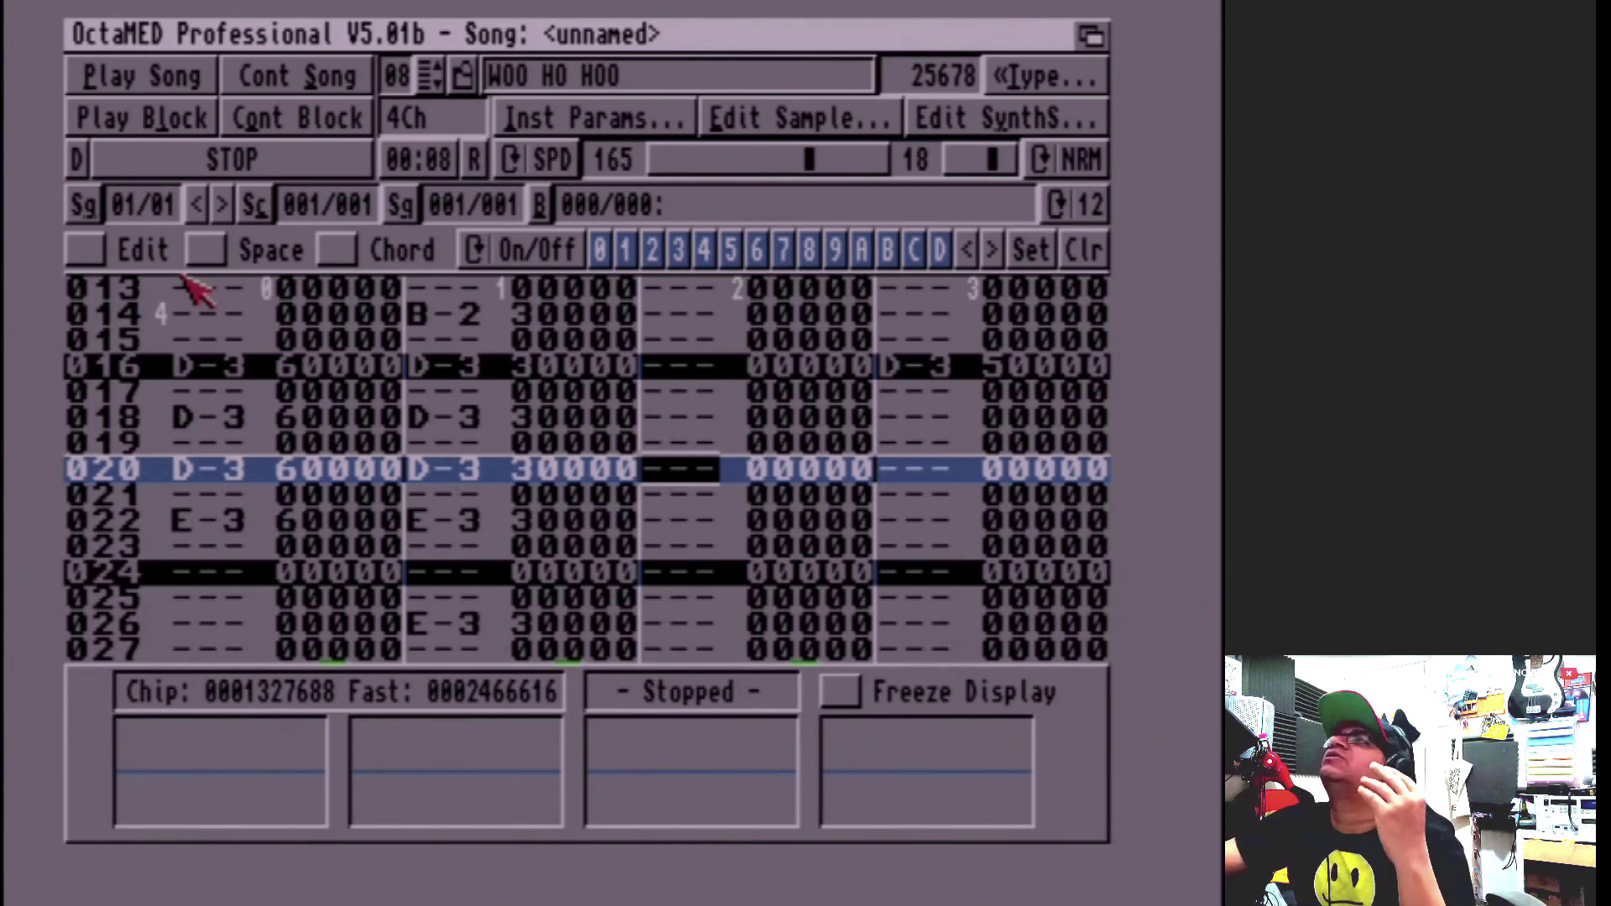
right_click(216, 67)
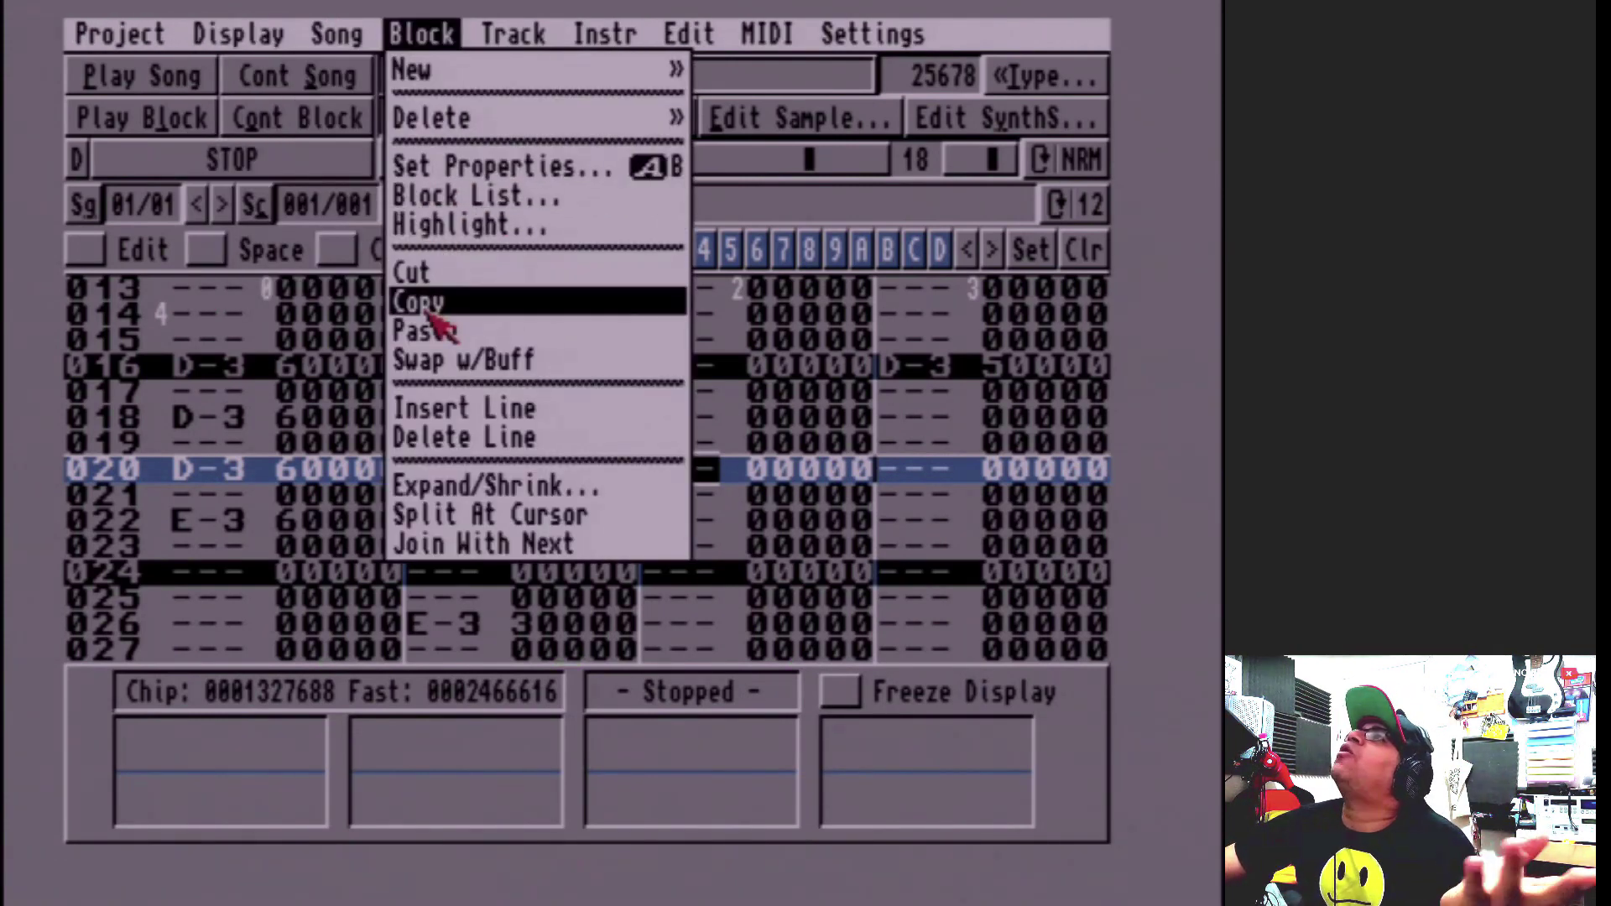
right_click(432, 309)
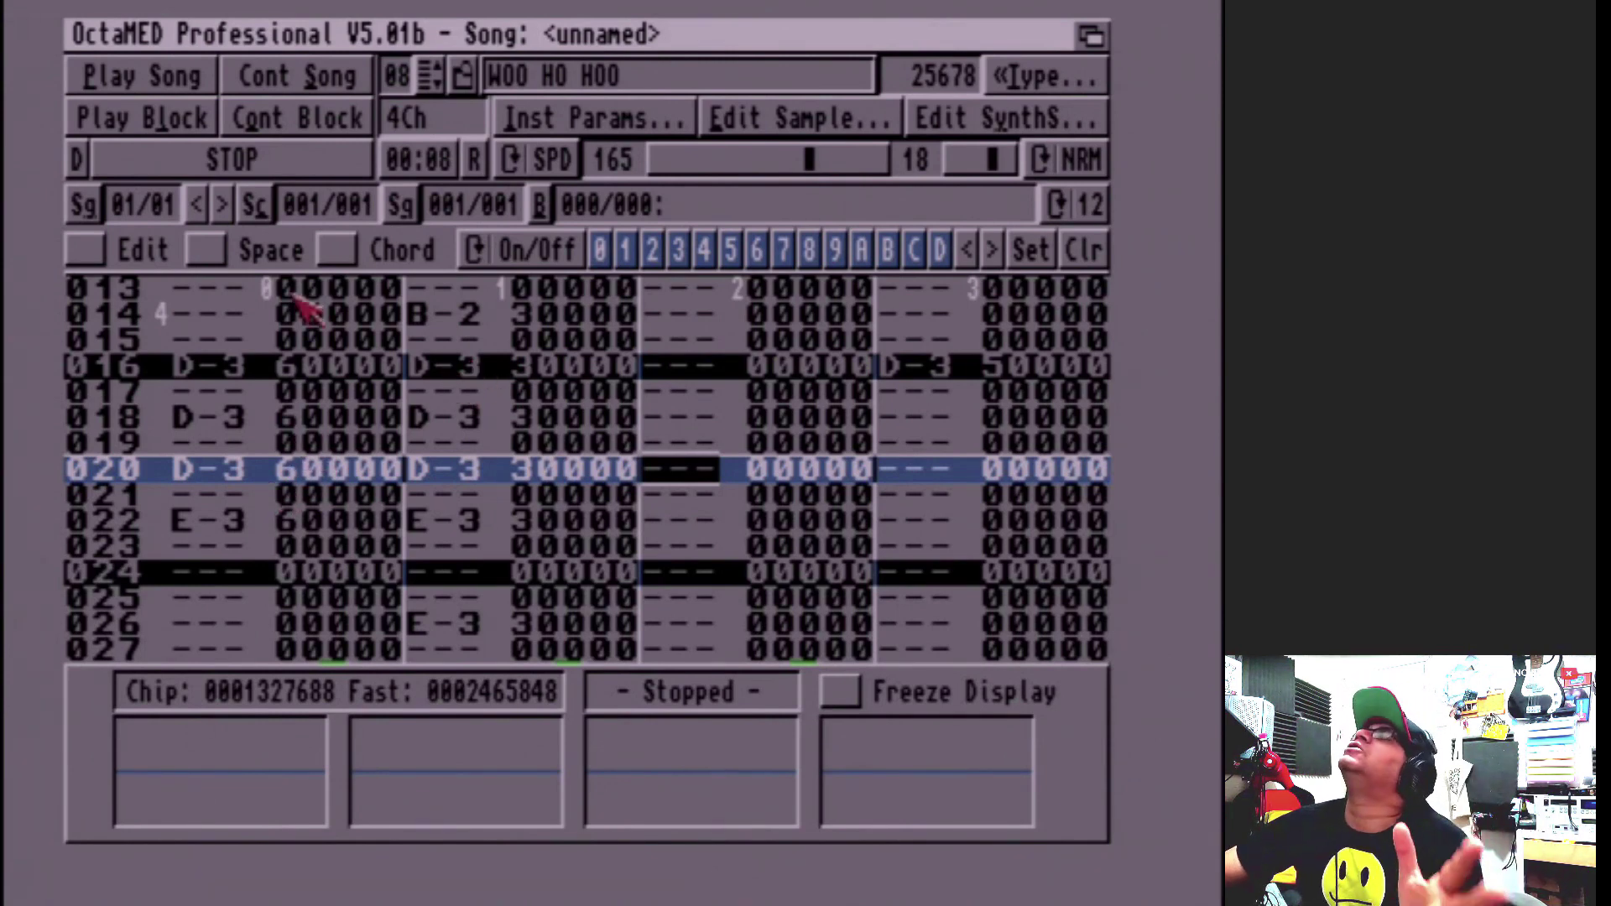
right_click(367, 29)
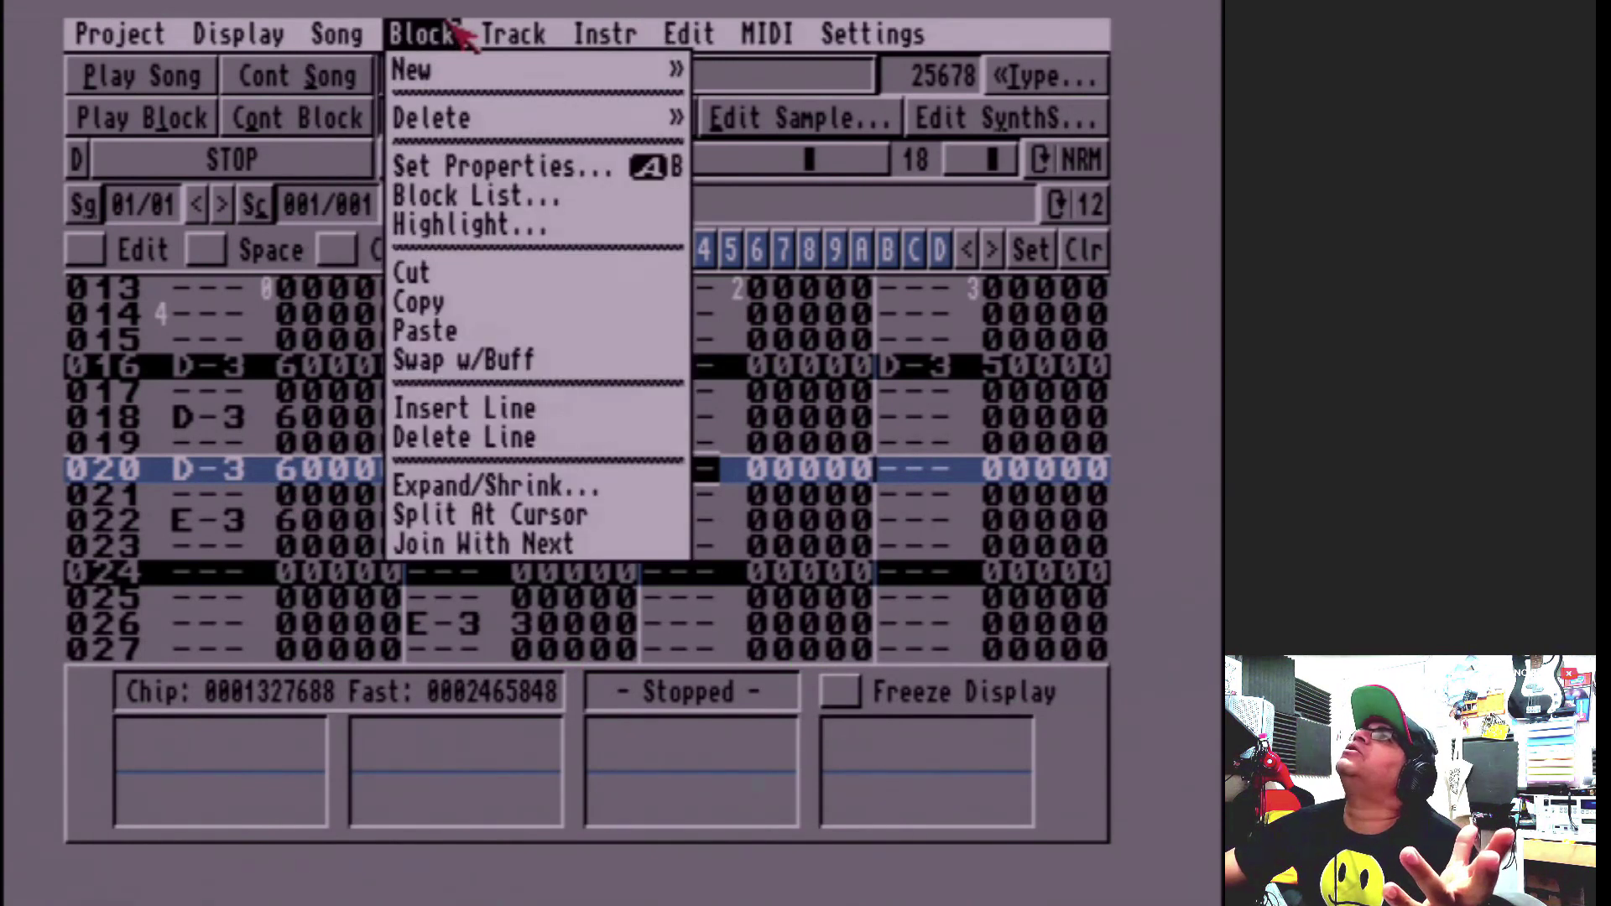
mouse_move(588, 70)
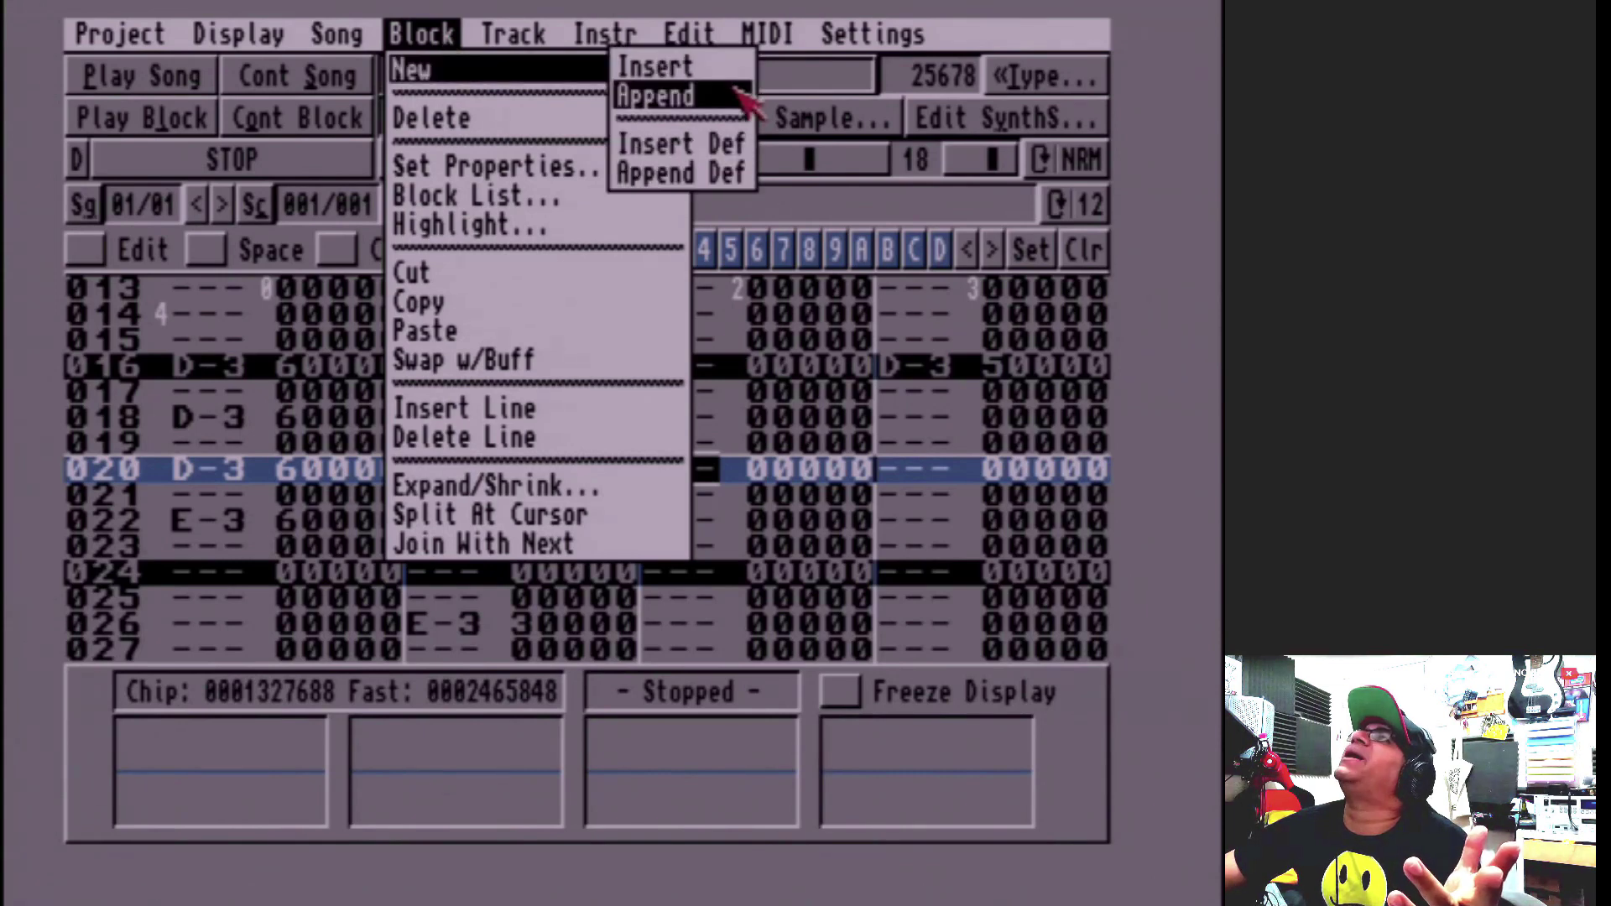
right_click(747, 99)
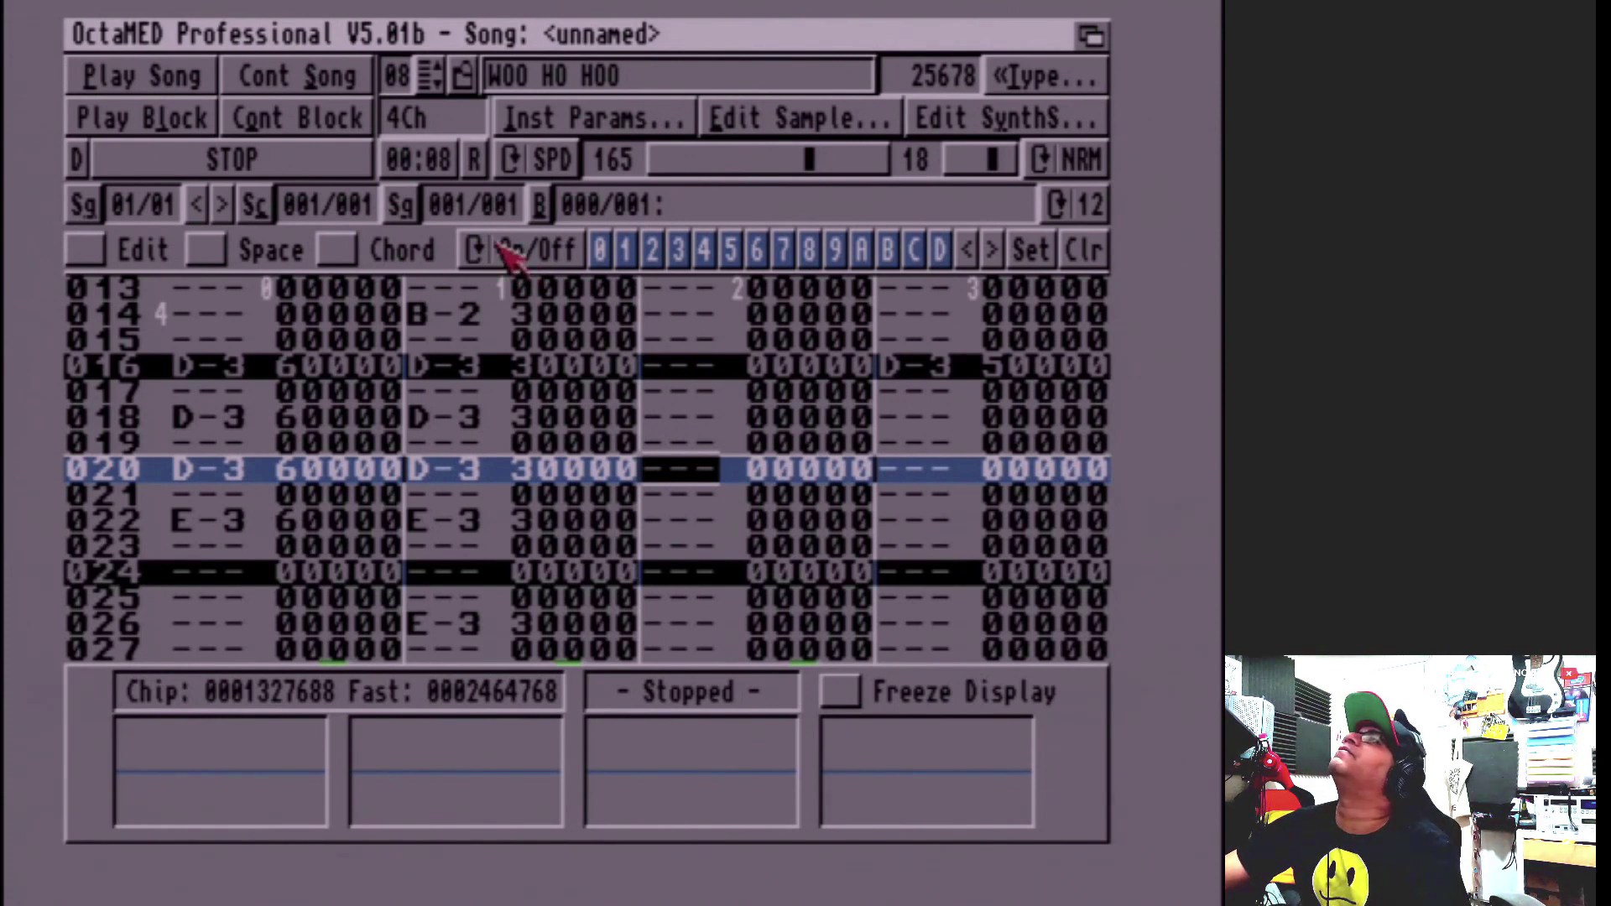
Step: Switch from block 000 to the empty block 001 and paste the copied block into it
key(shift+Right)
key(shift+Left)
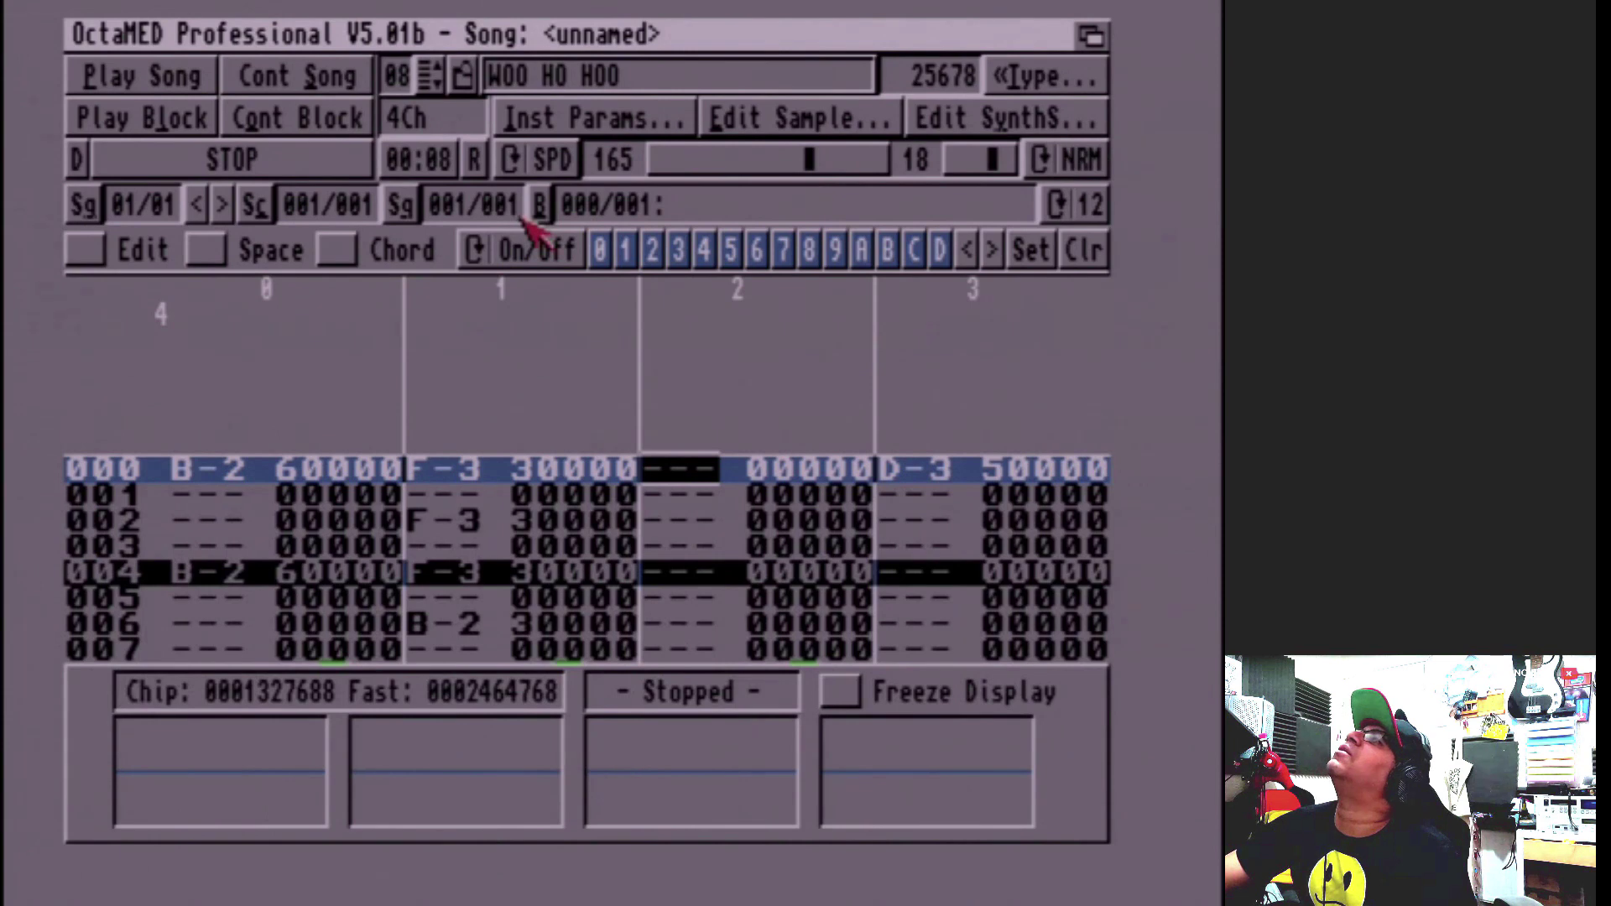
key(shift+Right)
key(shift+Left)
key(shift+Right)
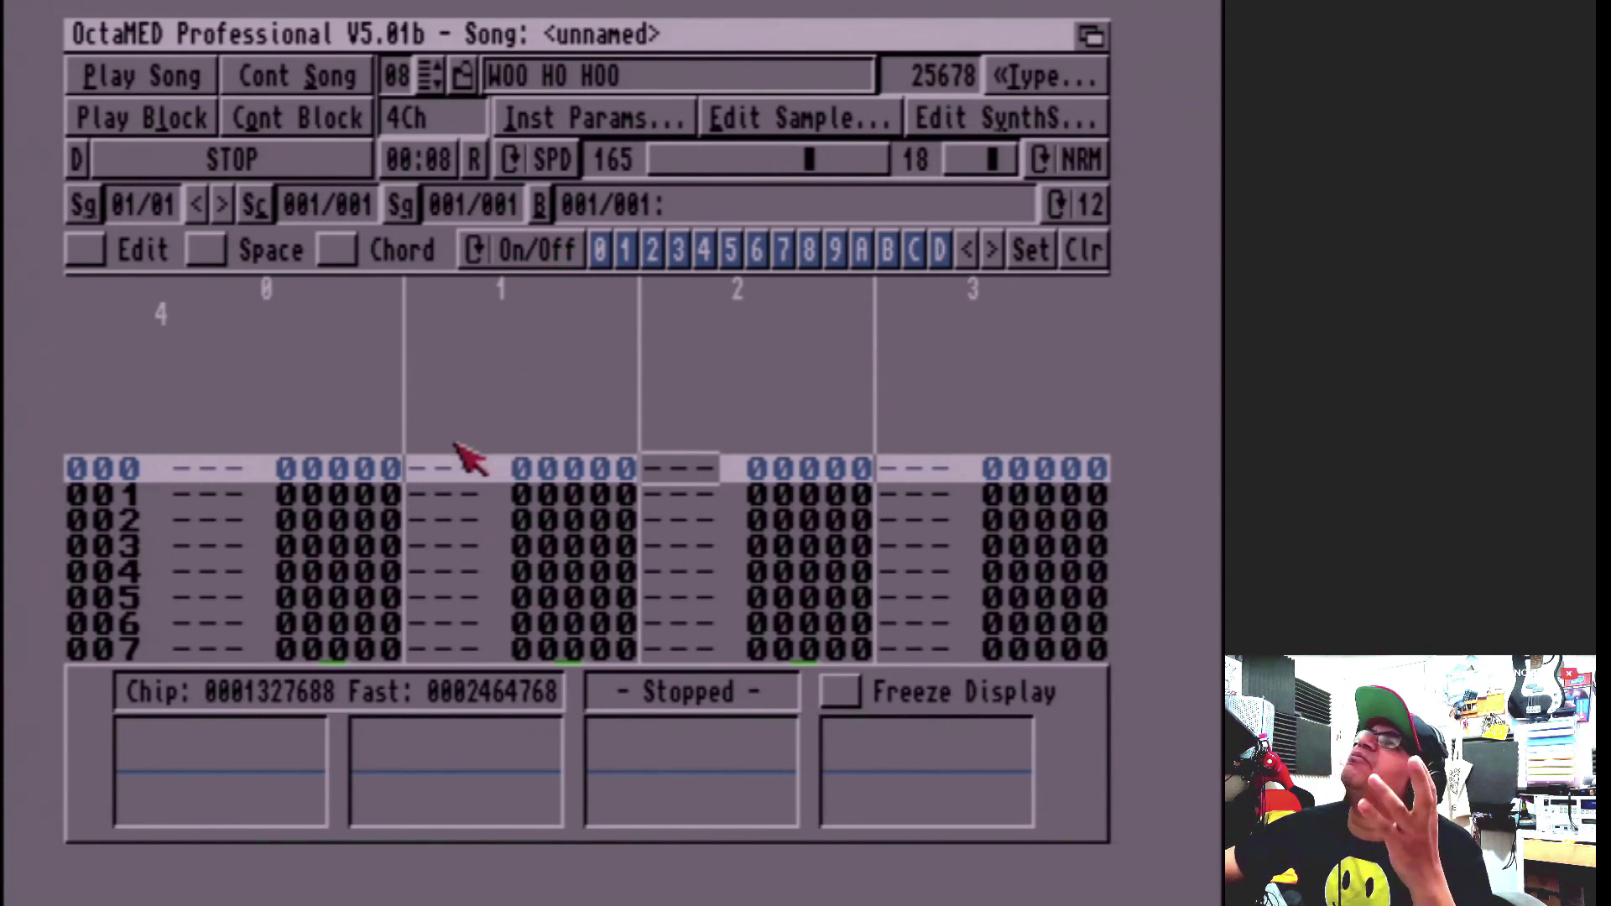
right_click(293, 29)
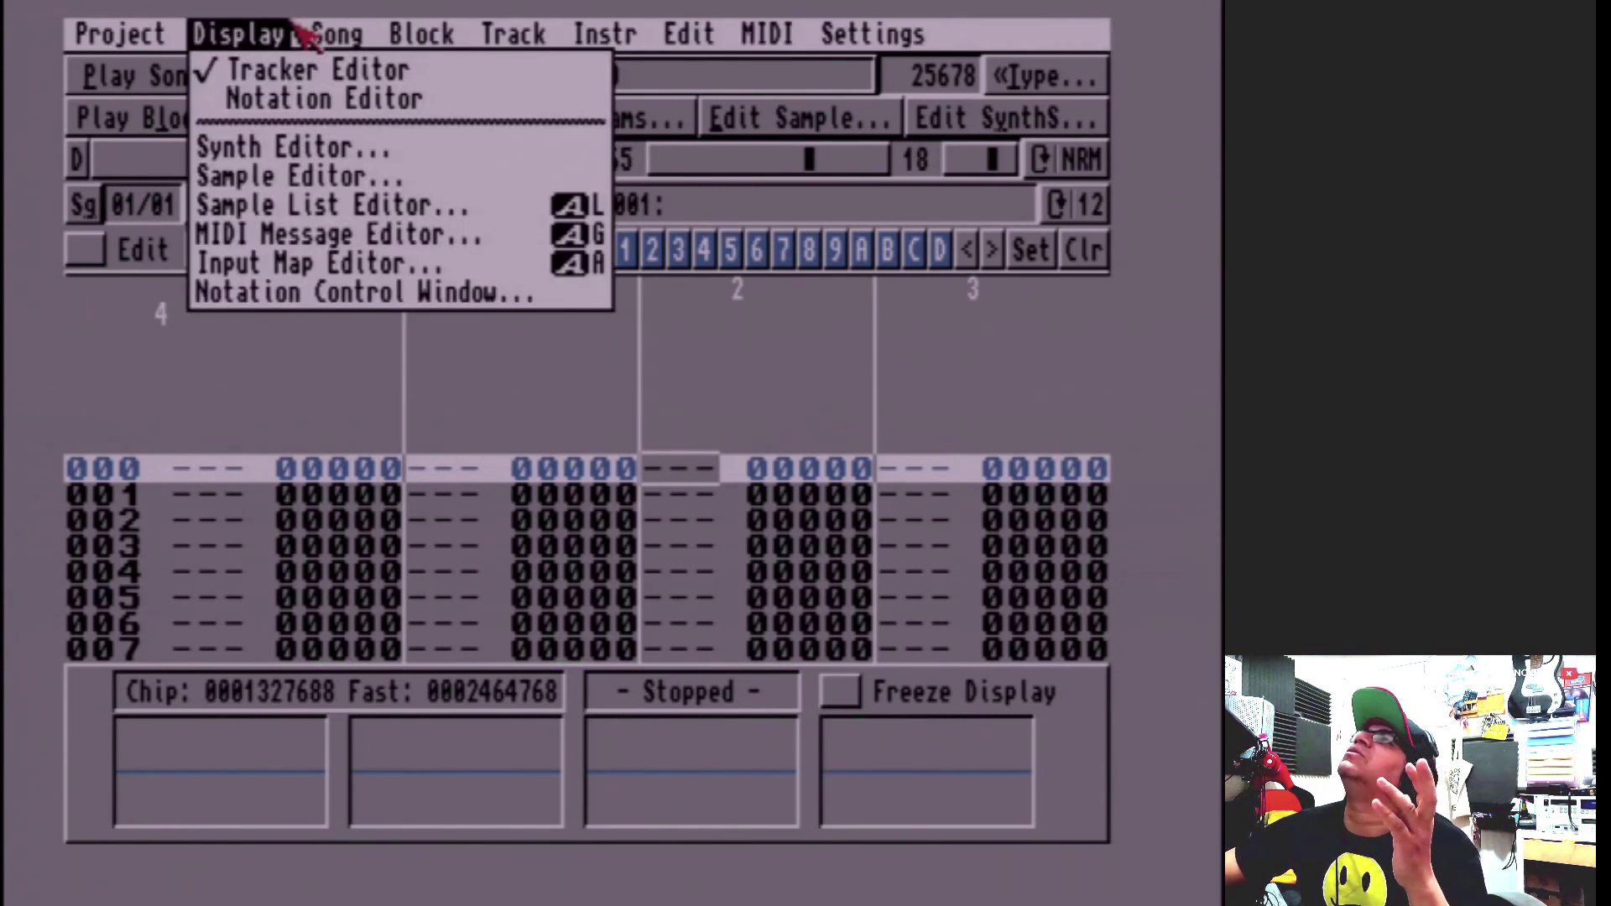
right_click(442, 324)
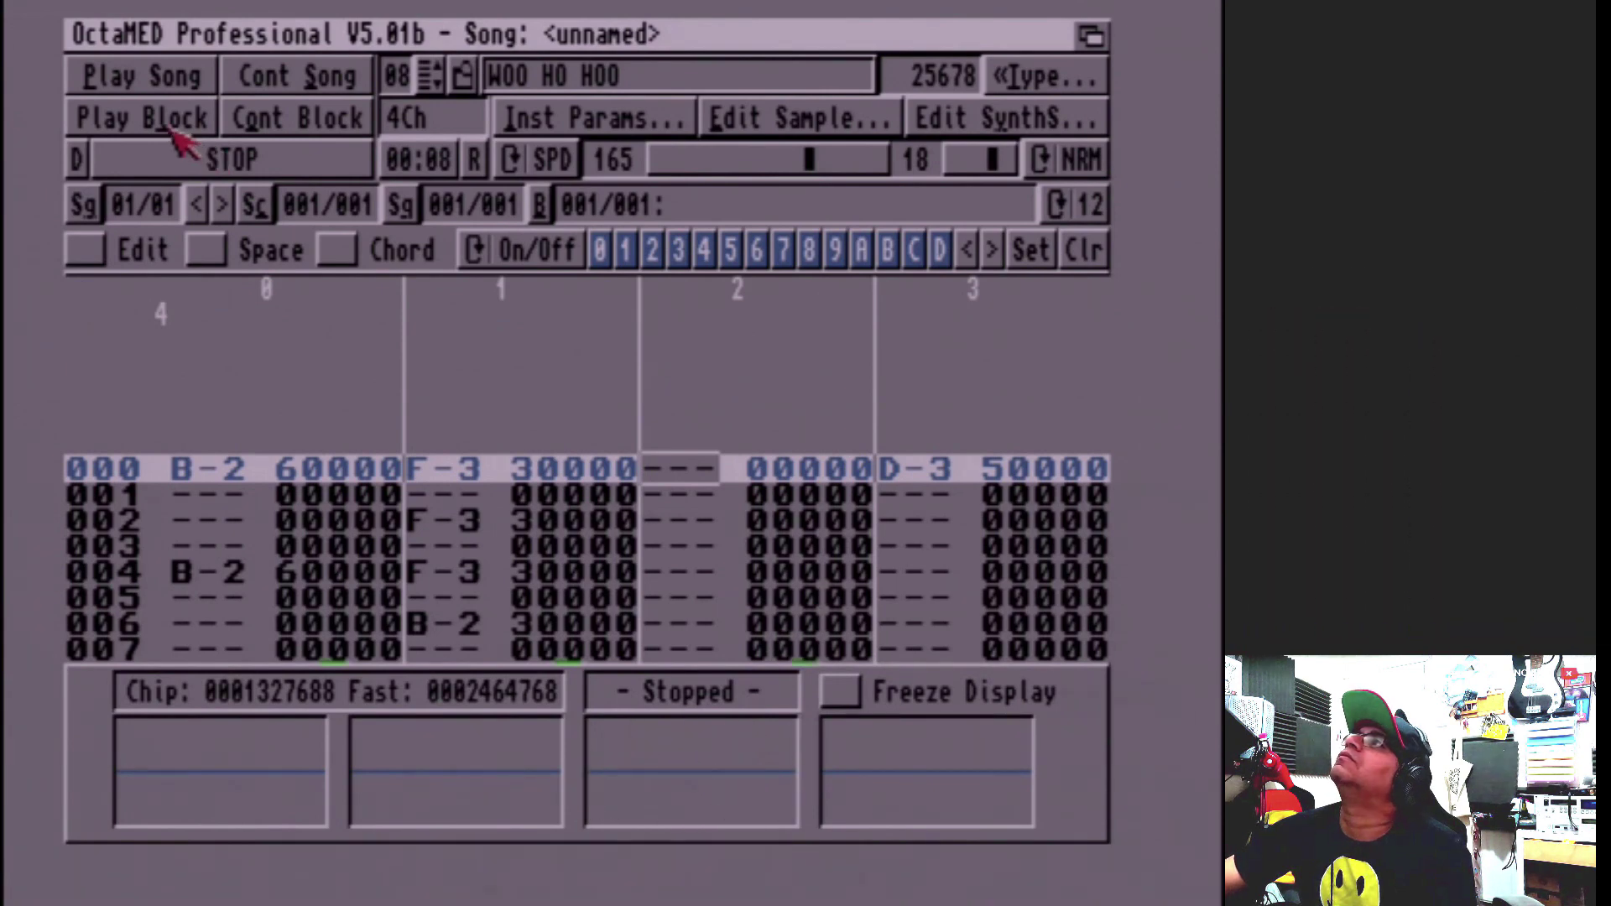
Step: Play block 001 several times to audition the WOO HO HOO sample against it, stopping playback after each run
click(175, 133)
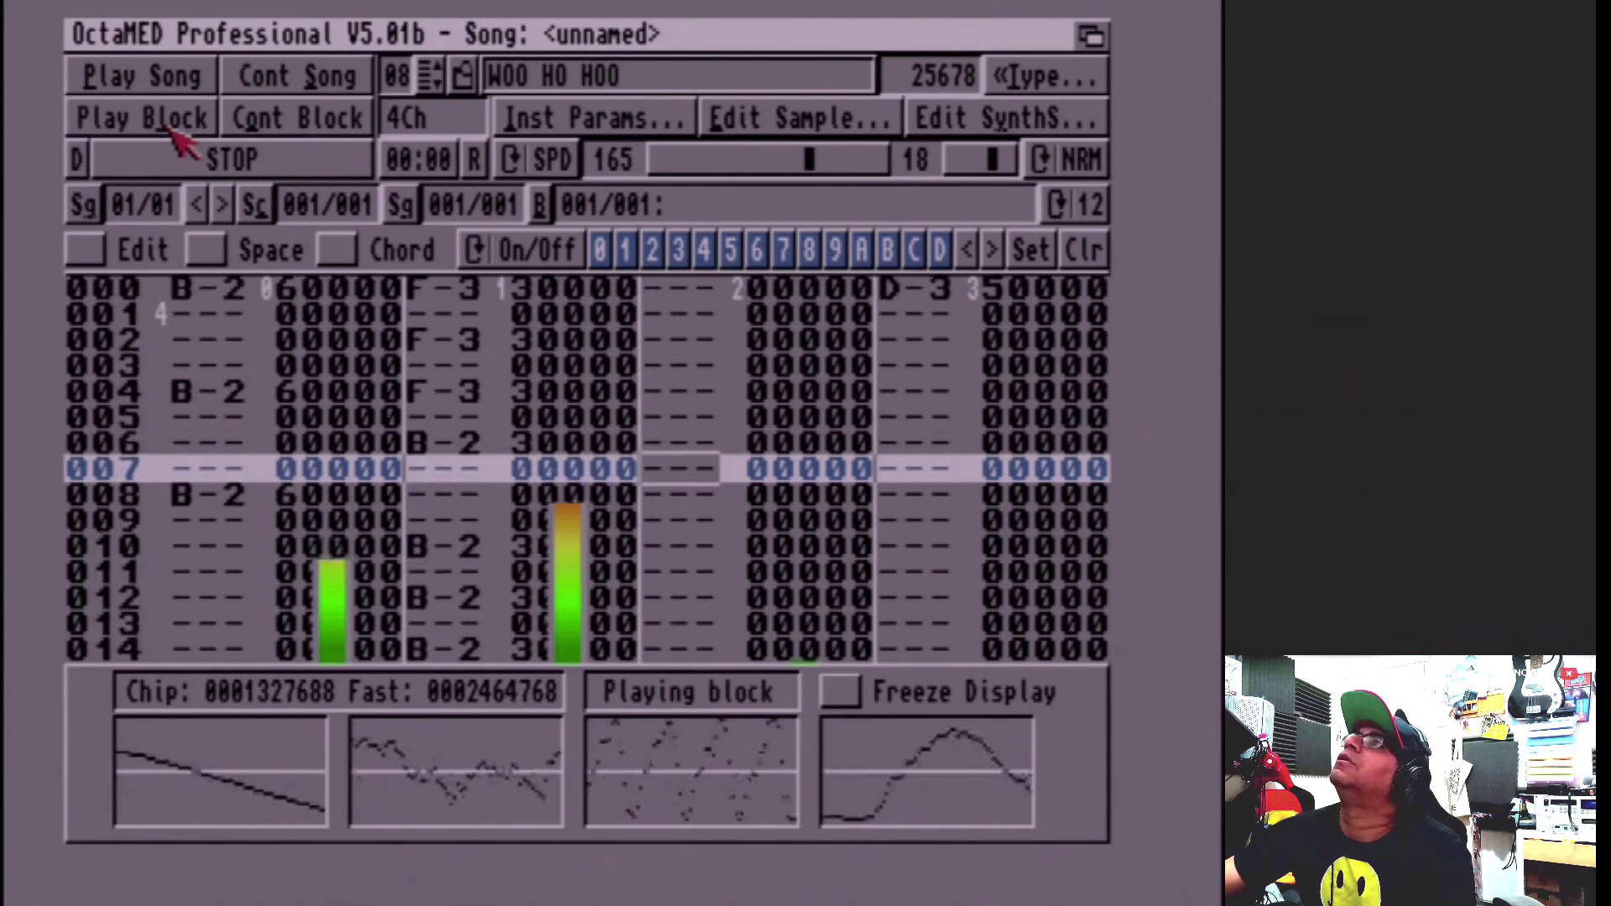
key(space)
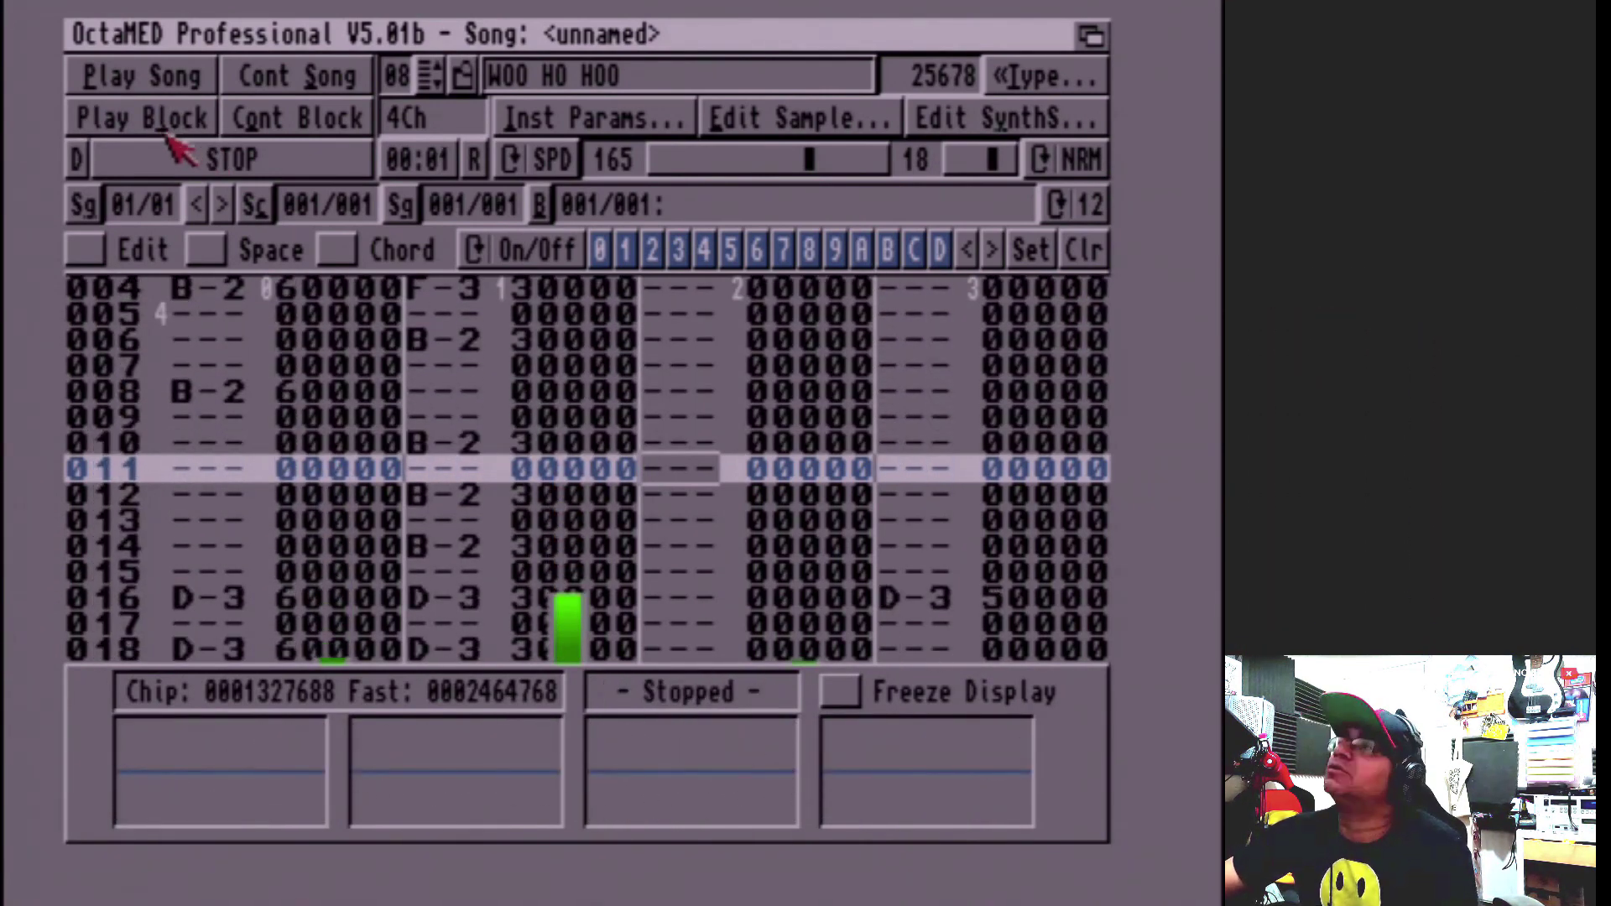
click(171, 132)
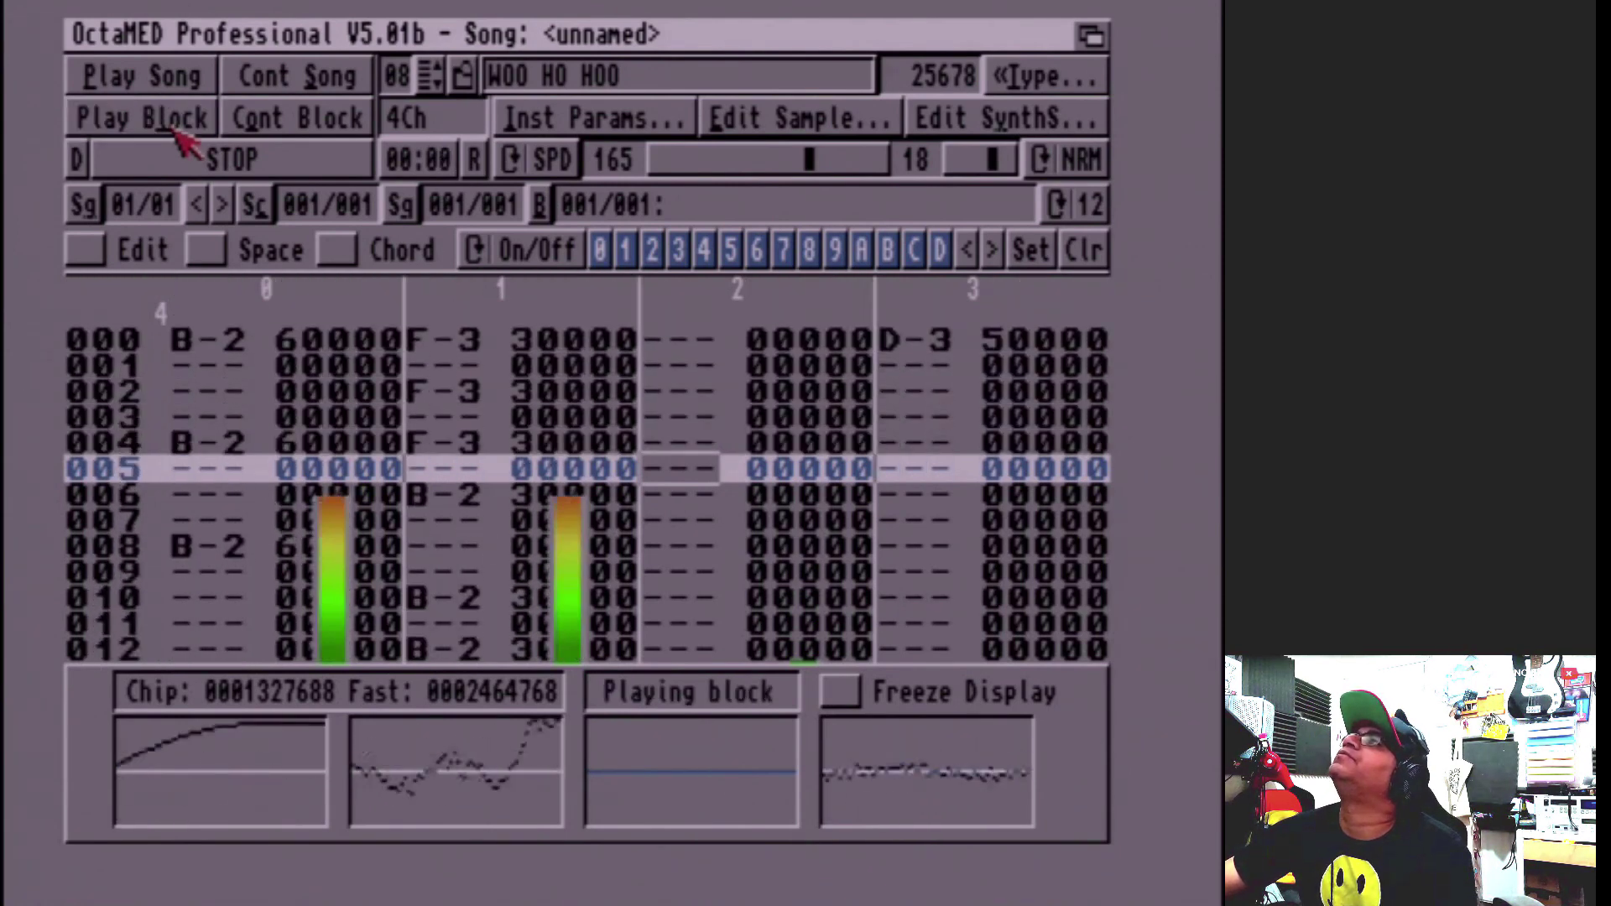
key(space)
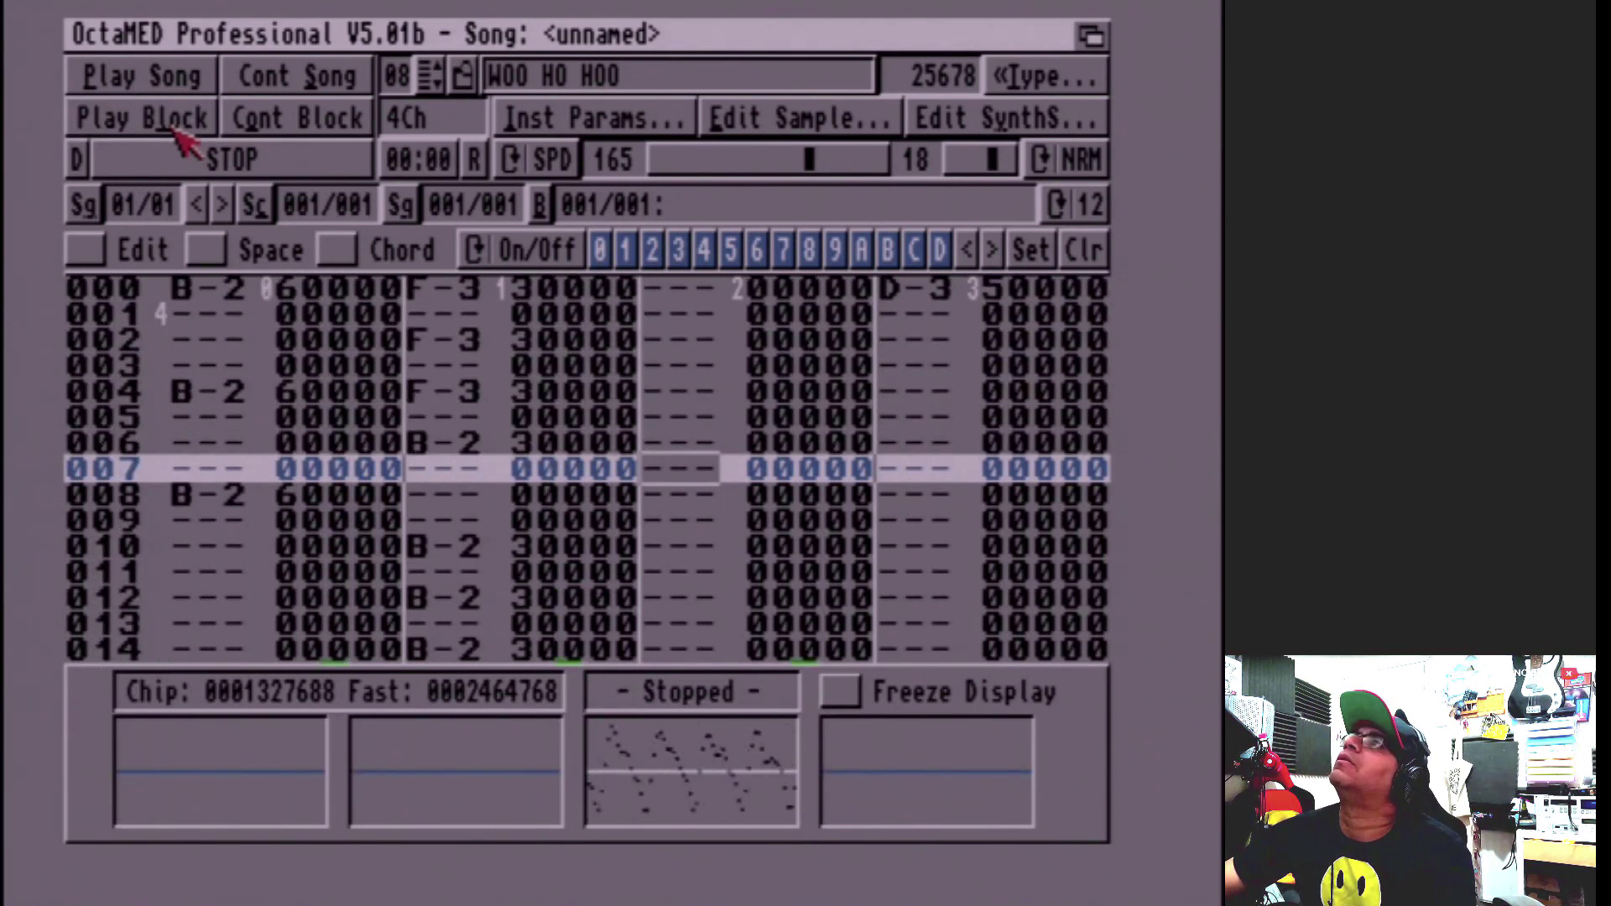
click(174, 131)
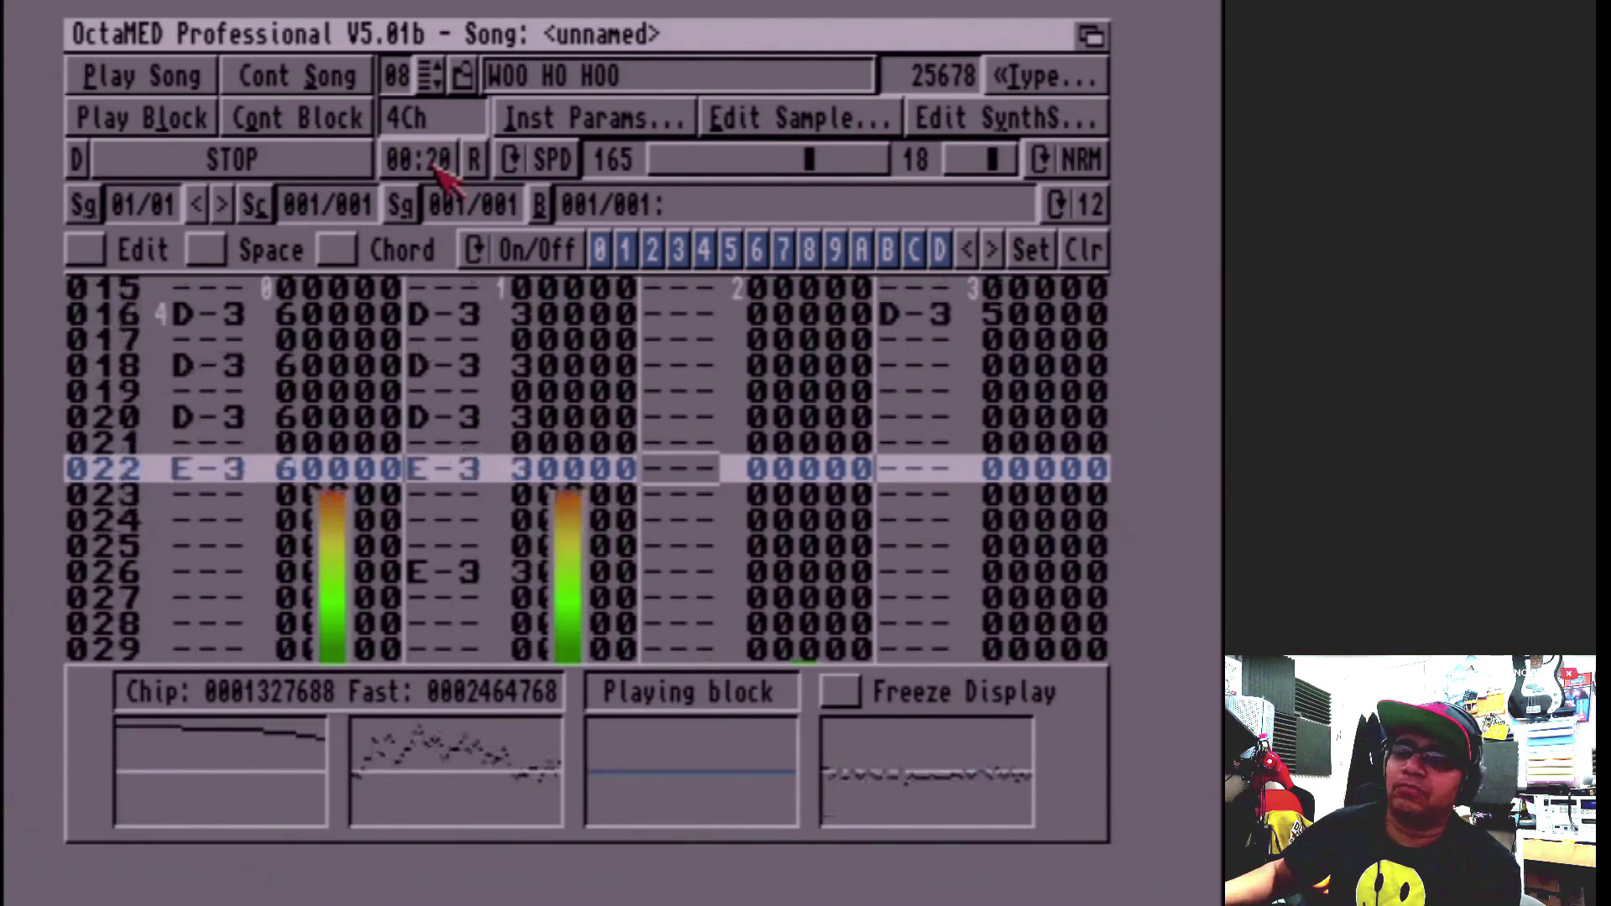
key(space)
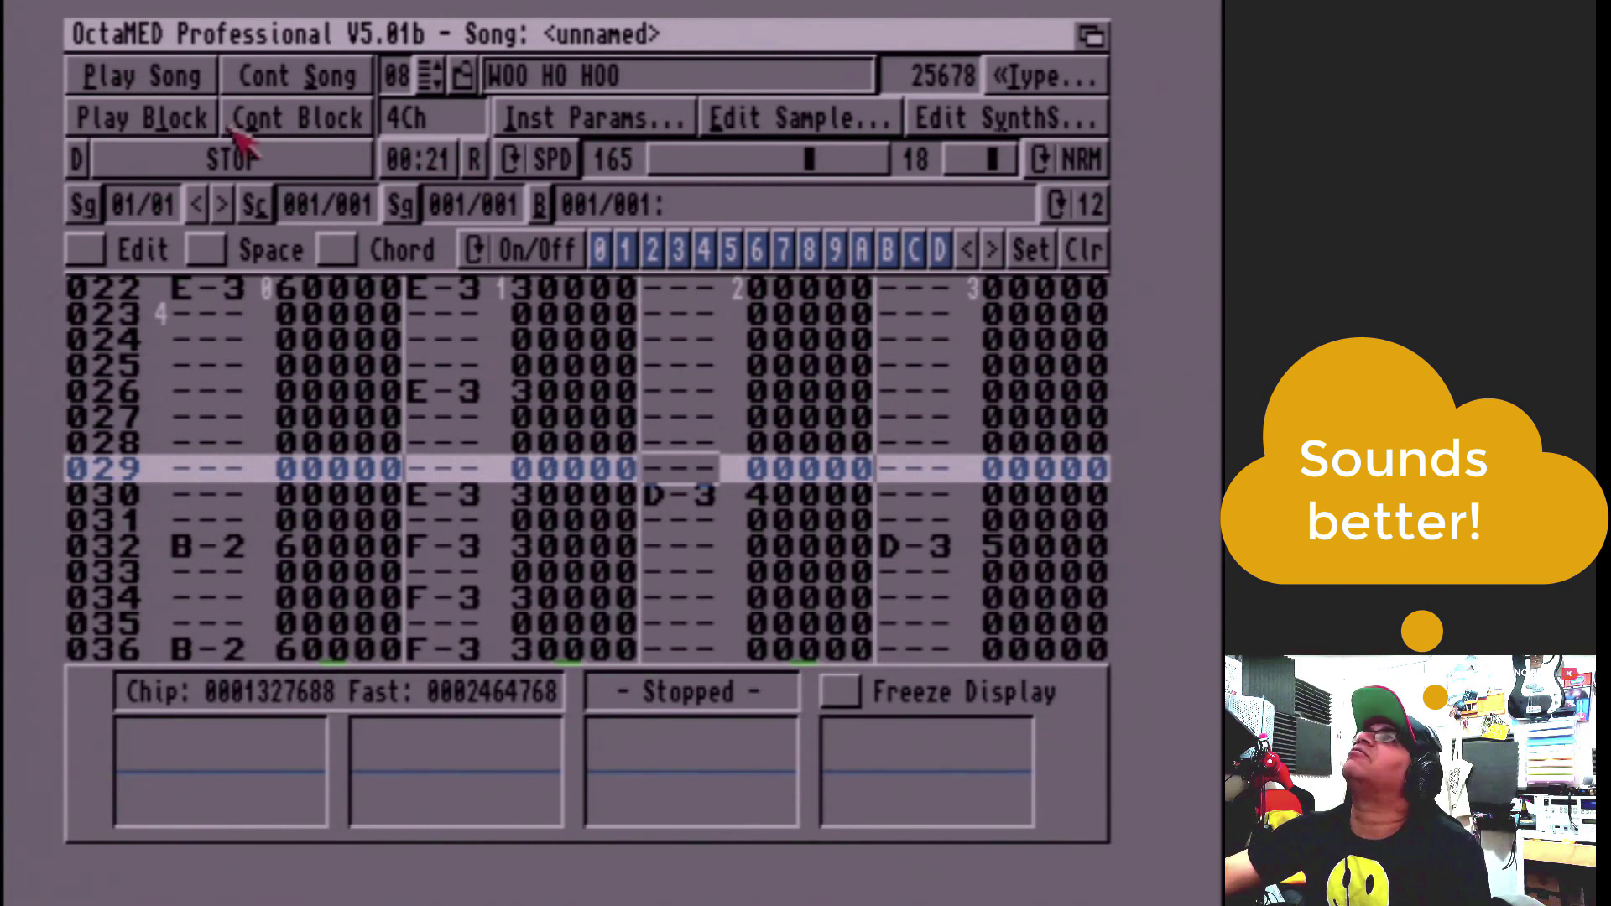
Step: Enter note A-2 with instrument 8 at line 000 of track 2 in block 001, play the block and turn editing off
key(F6)
key(Escape)
key(n)
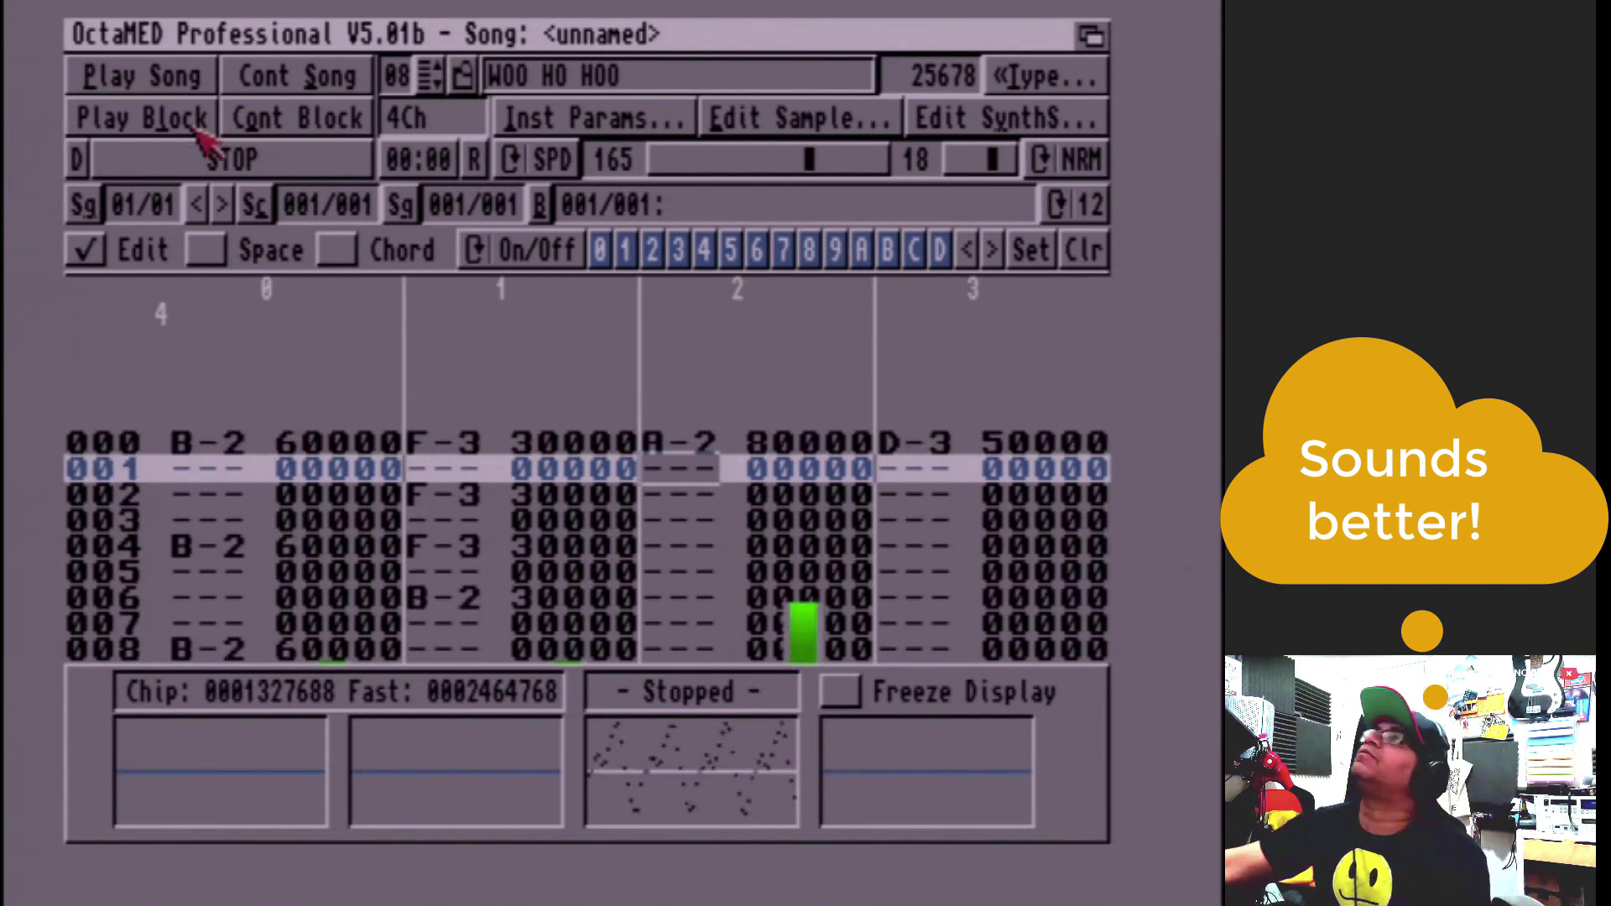
click(193, 127)
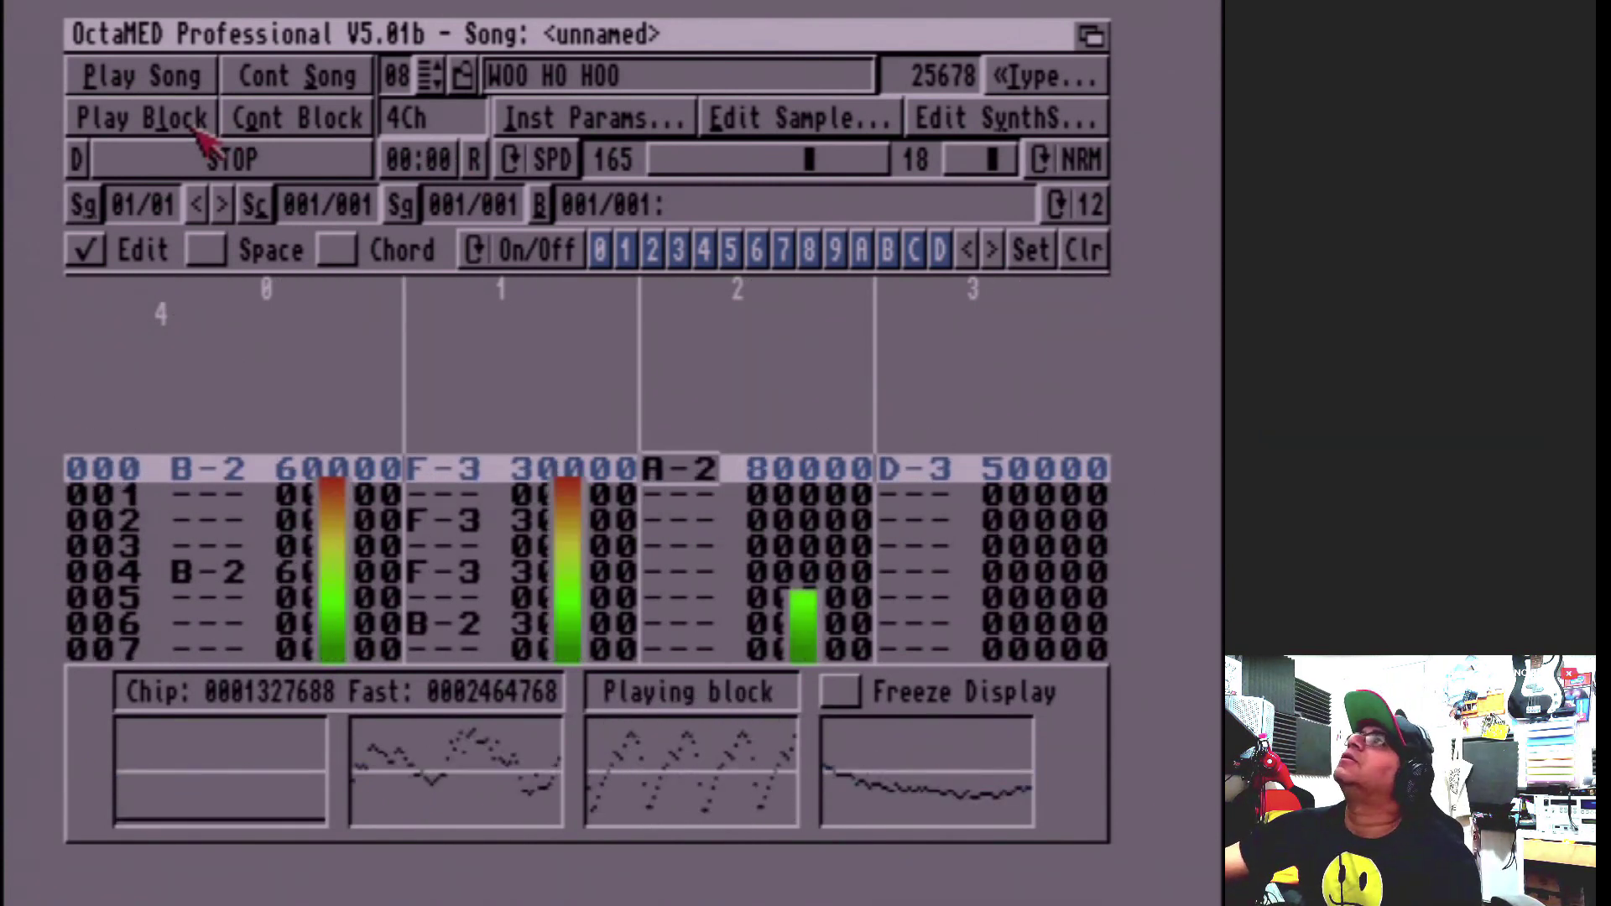
key(Escape)
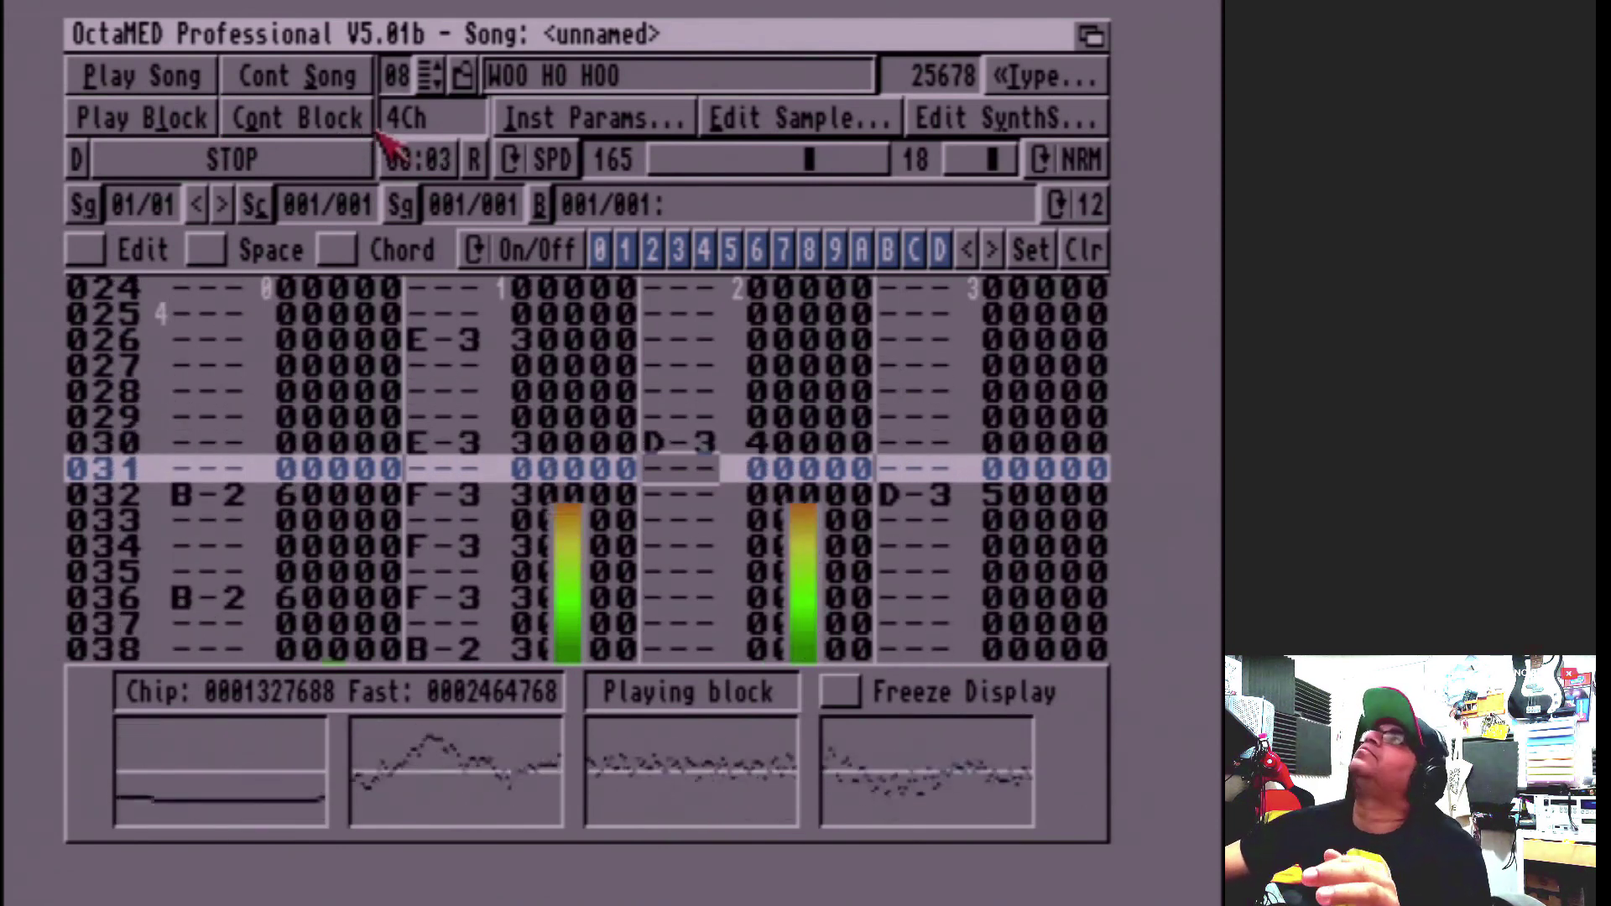
Step: Enable looping on the WOO HO HOO sample, set the loop points around its quiet tail, and replay block 001
click(800, 118)
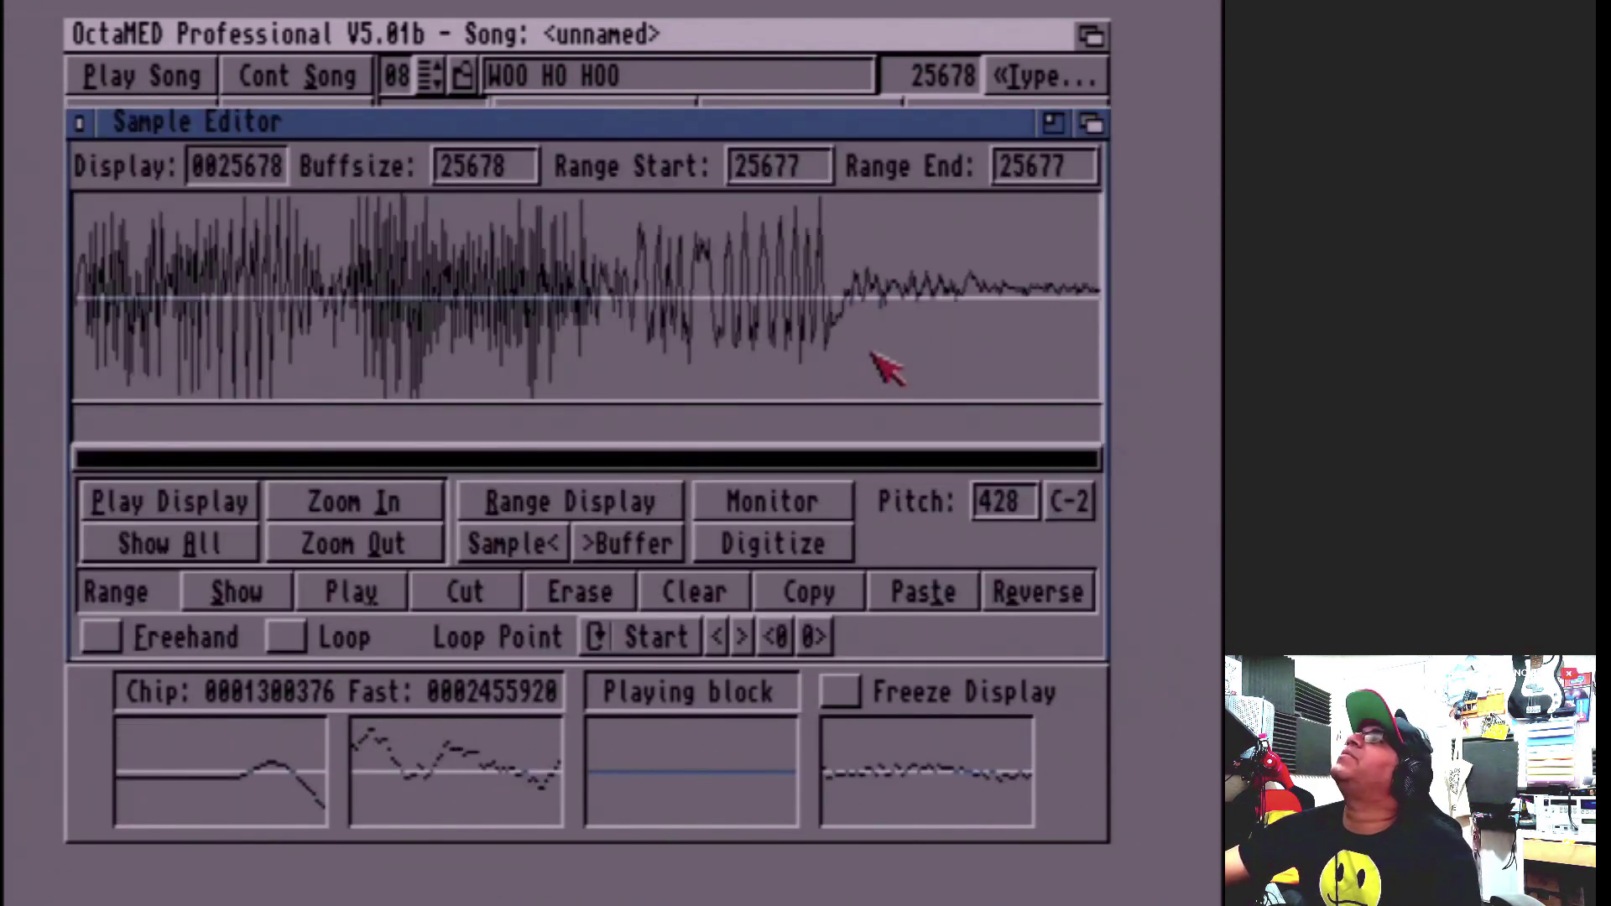
click(835, 325)
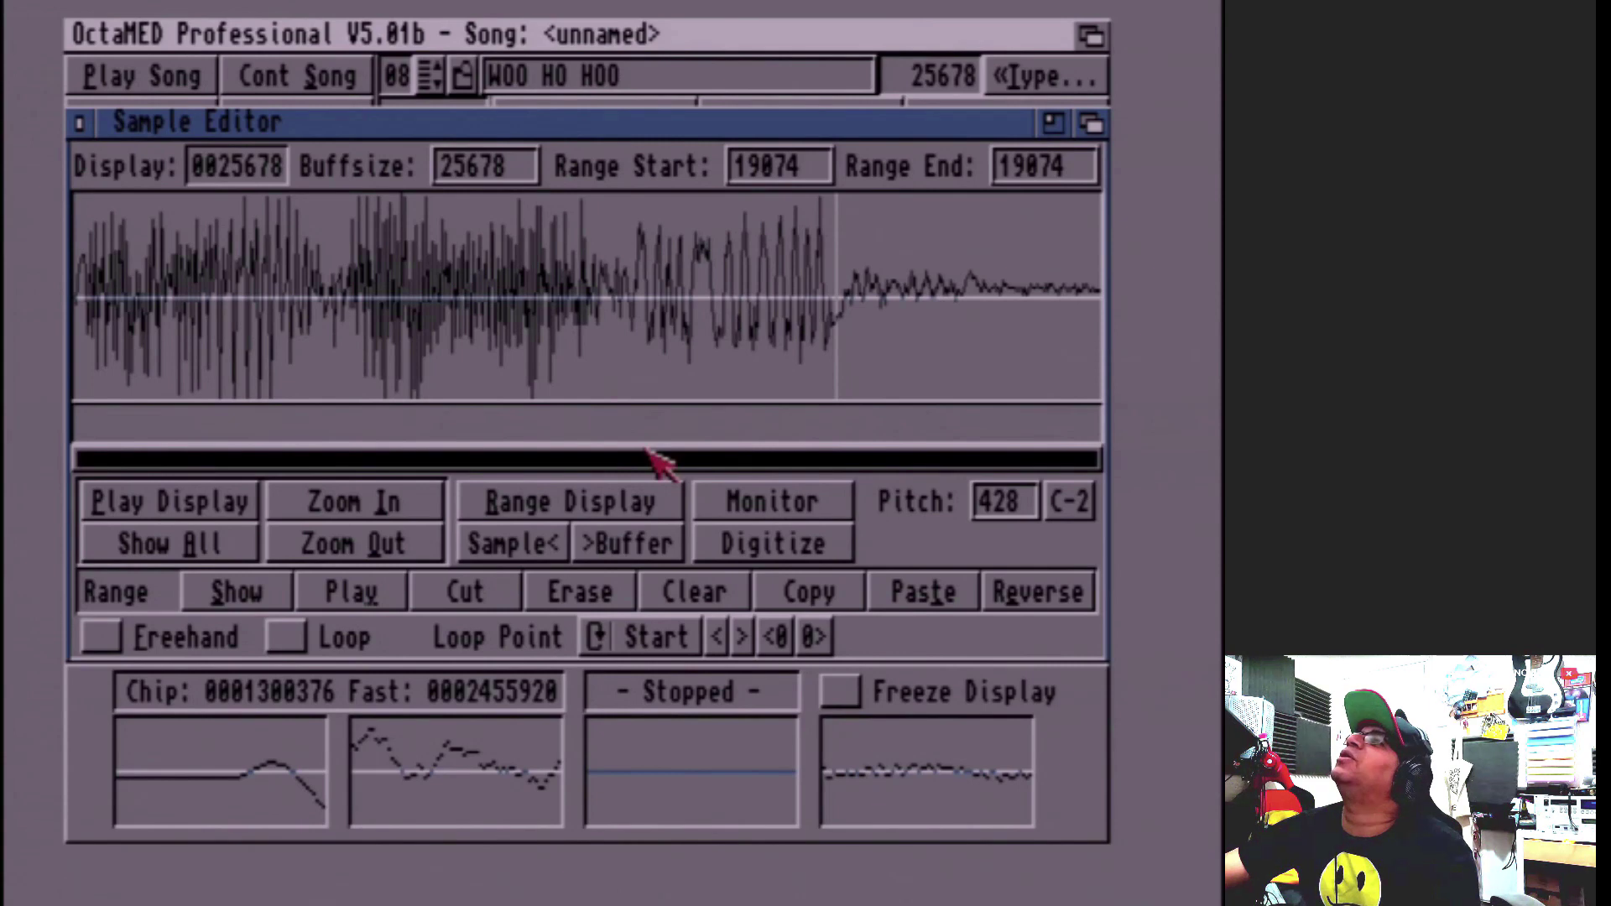
key(l)
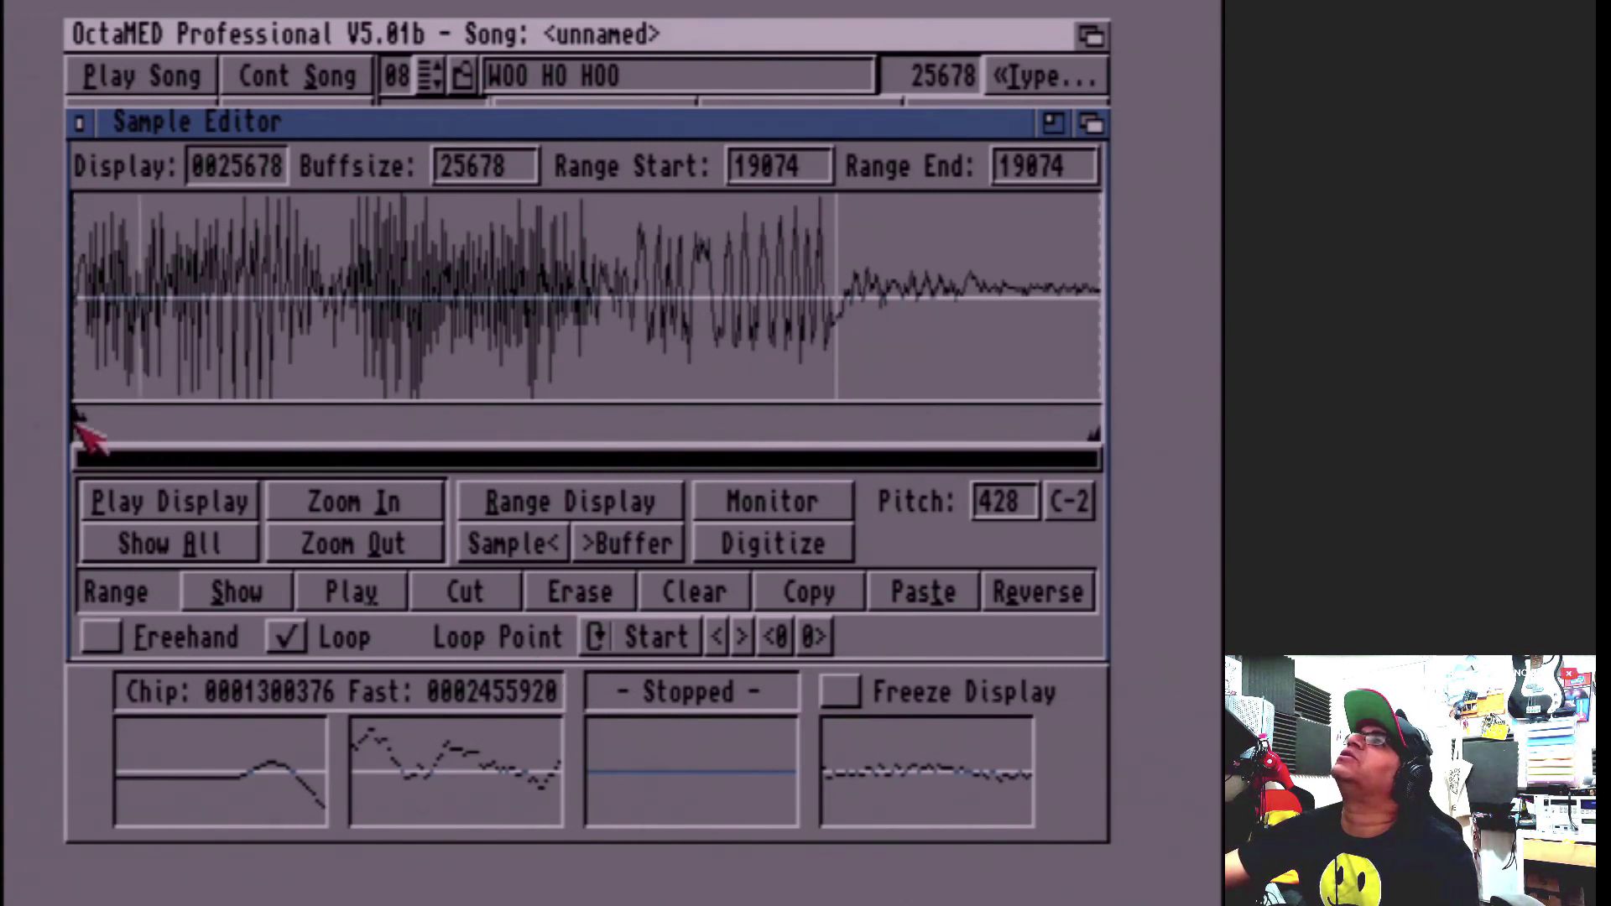
mouse_move(75, 420)
mouse_down()
mouse_move(953, 424)
mouse_move(857, 415)
mouse_up()
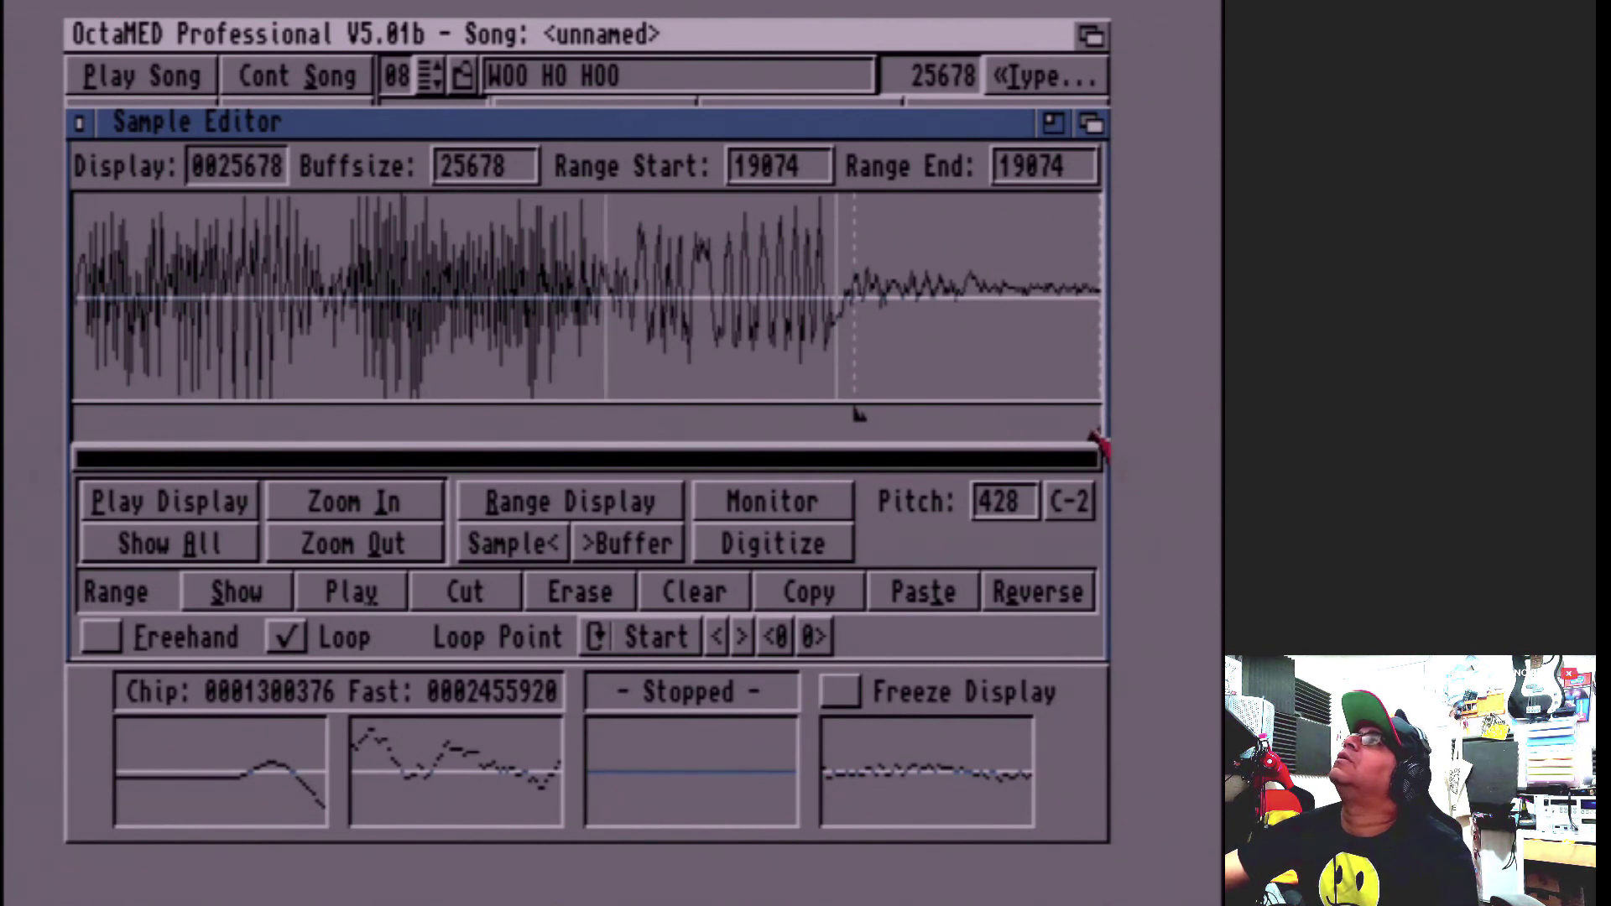
drag(1098, 444, 976, 432)
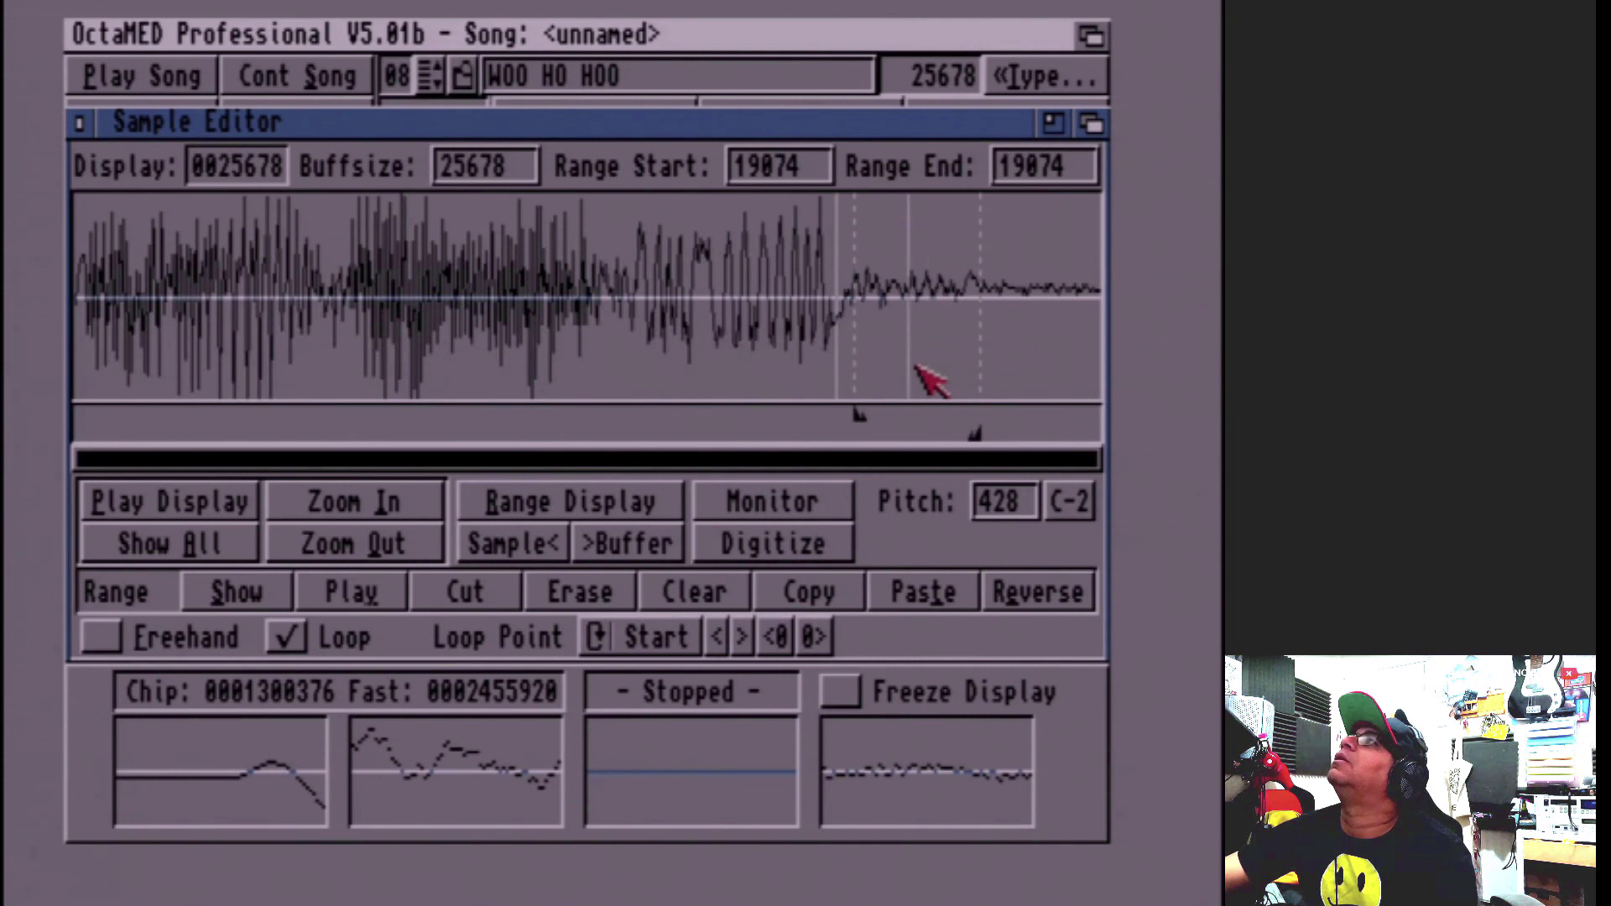
drag(858, 414, 729, 413)
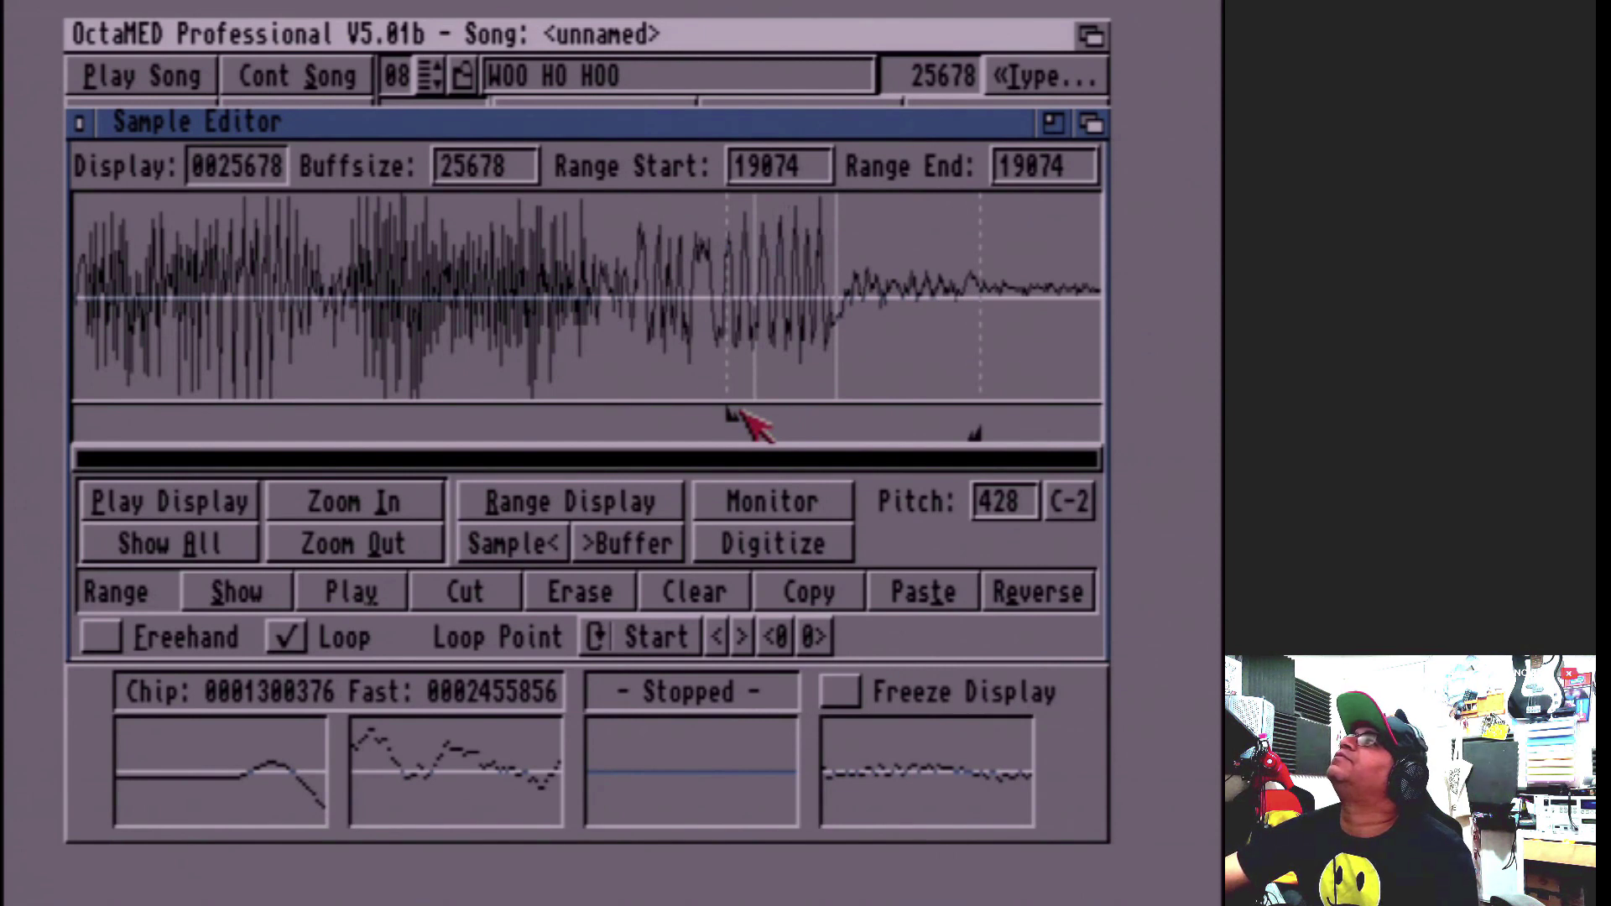
drag(739, 411, 920, 414)
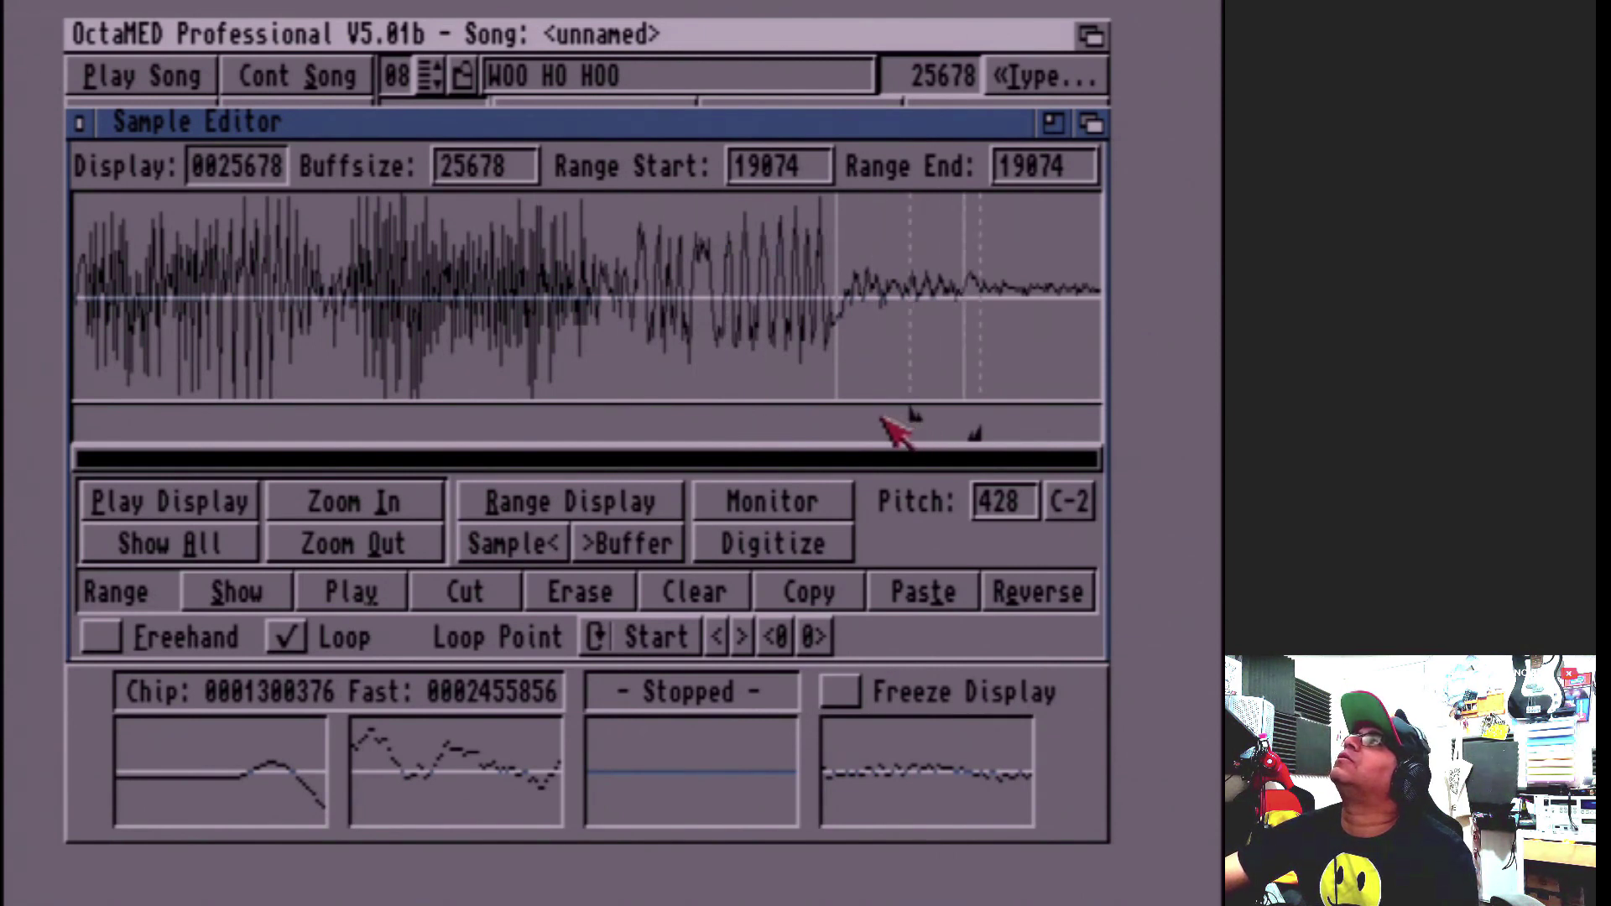
click(79, 124)
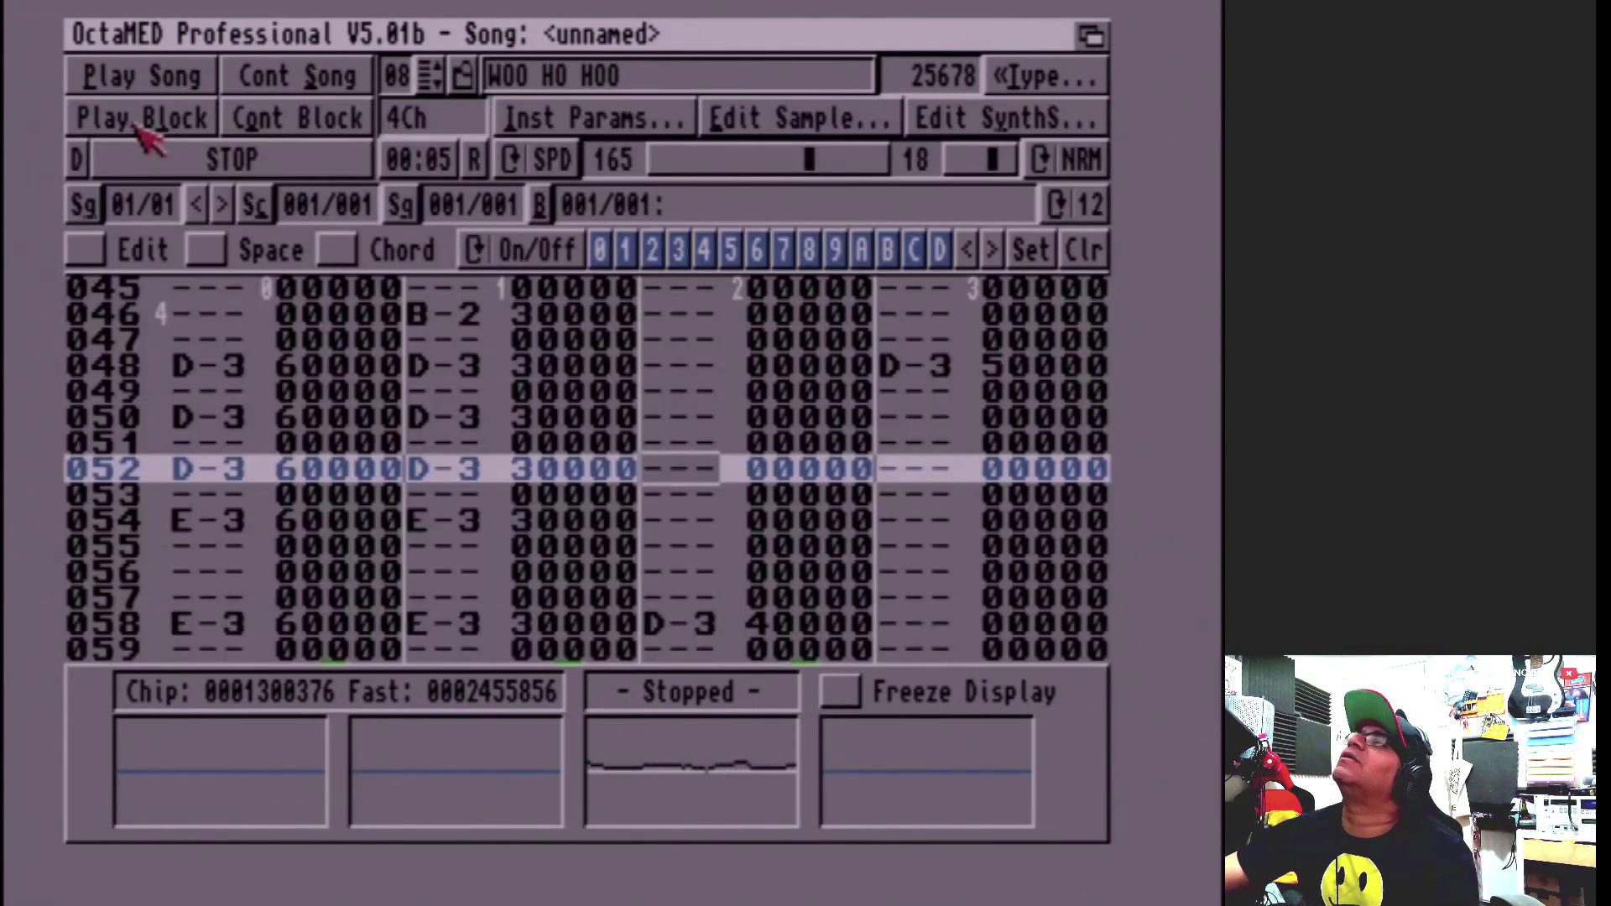
click(141, 122)
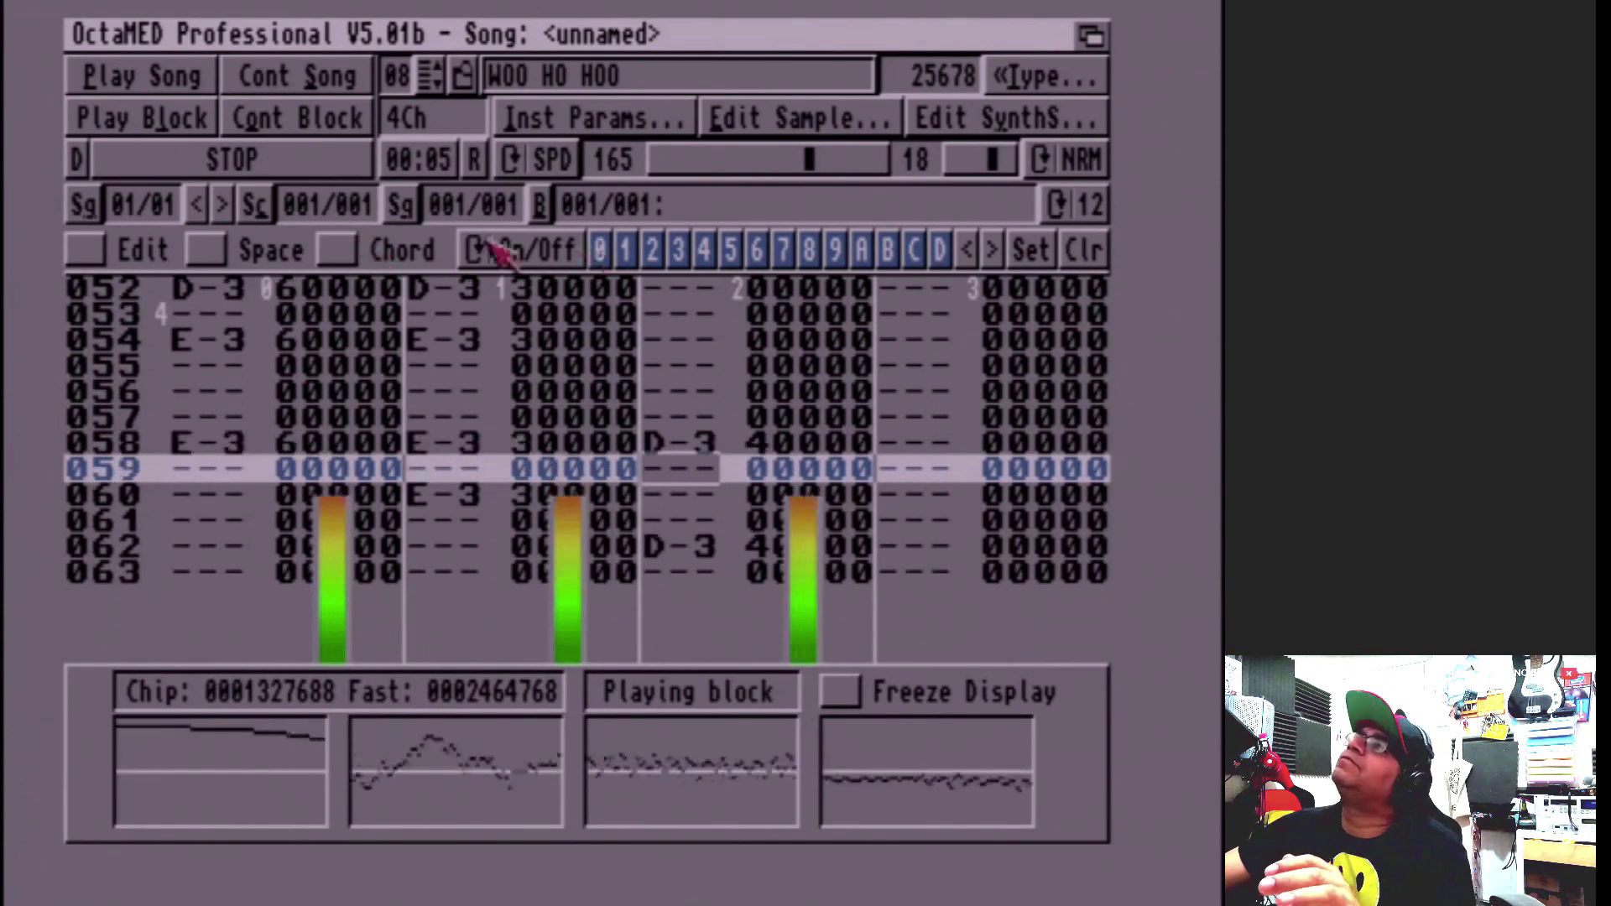
Step: Stop playback and copy block 001 with its vocal note
right_click(210, 31)
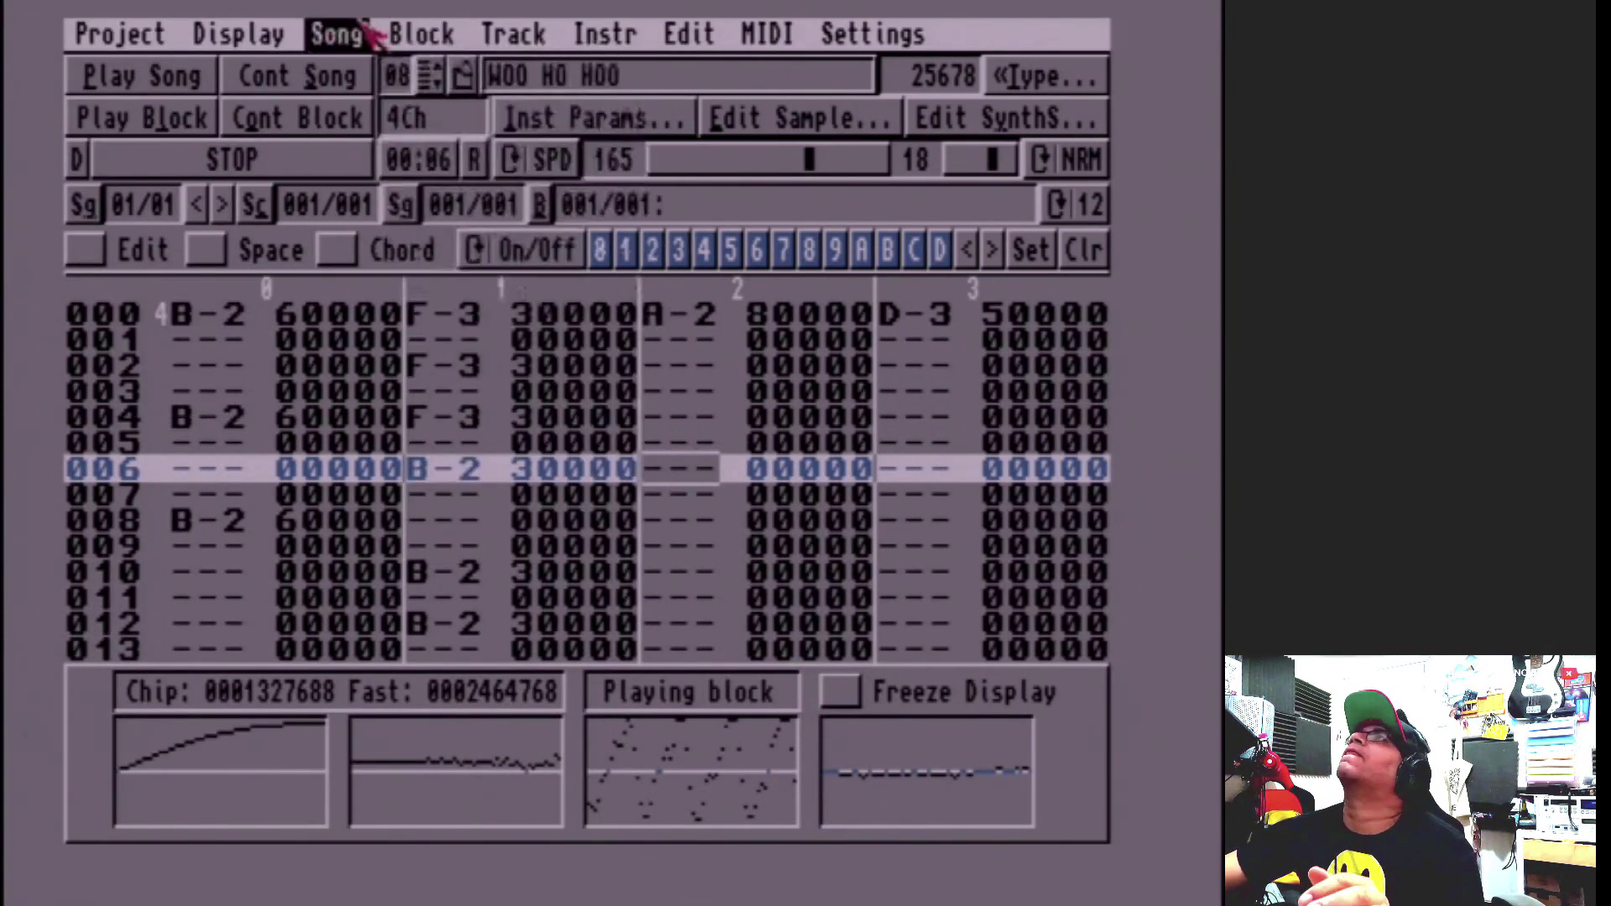
mouse_move(372, 23)
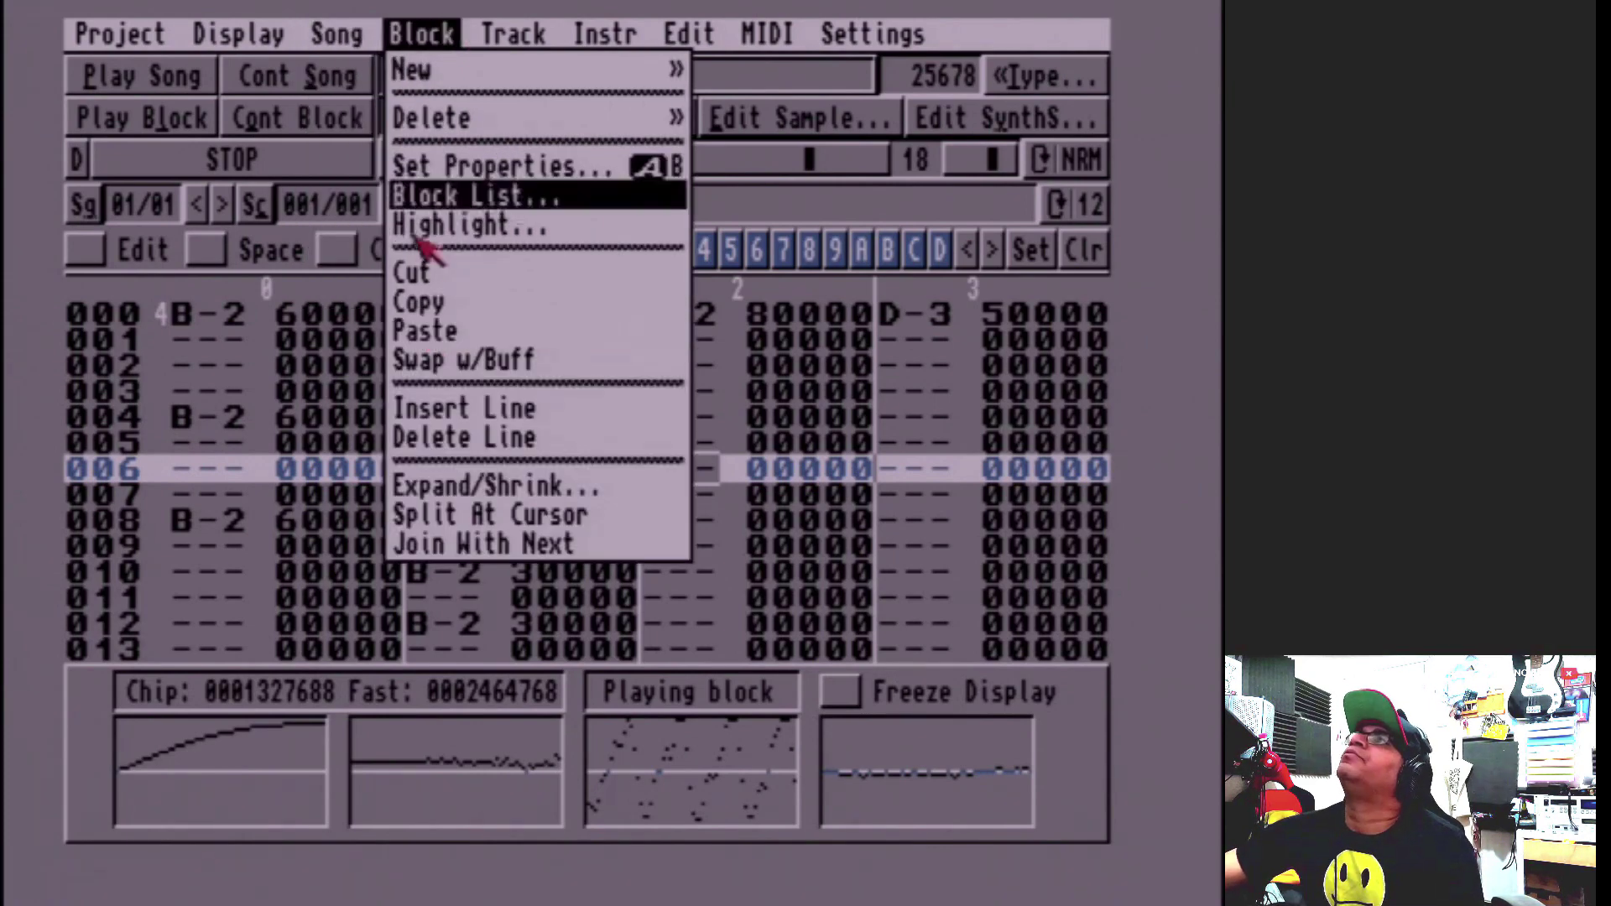
key(space)
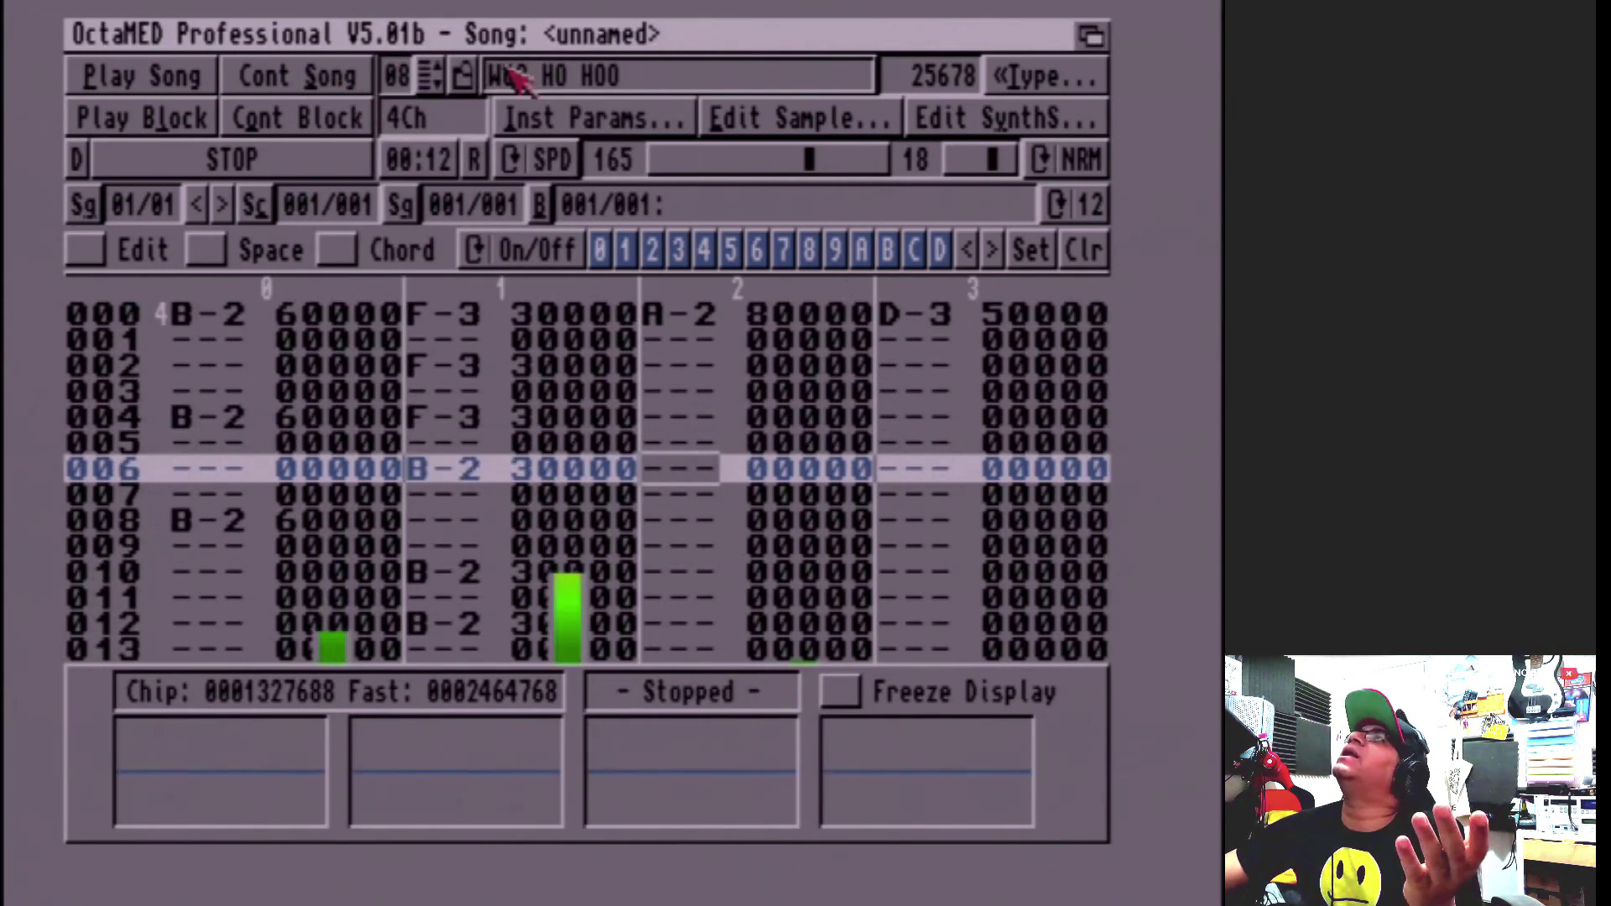
right_click(419, 30)
right_click(420, 304)
Step: Append a new empty block after block 001 and switch to block 002
right_click(416, 23)
right_click(727, 114)
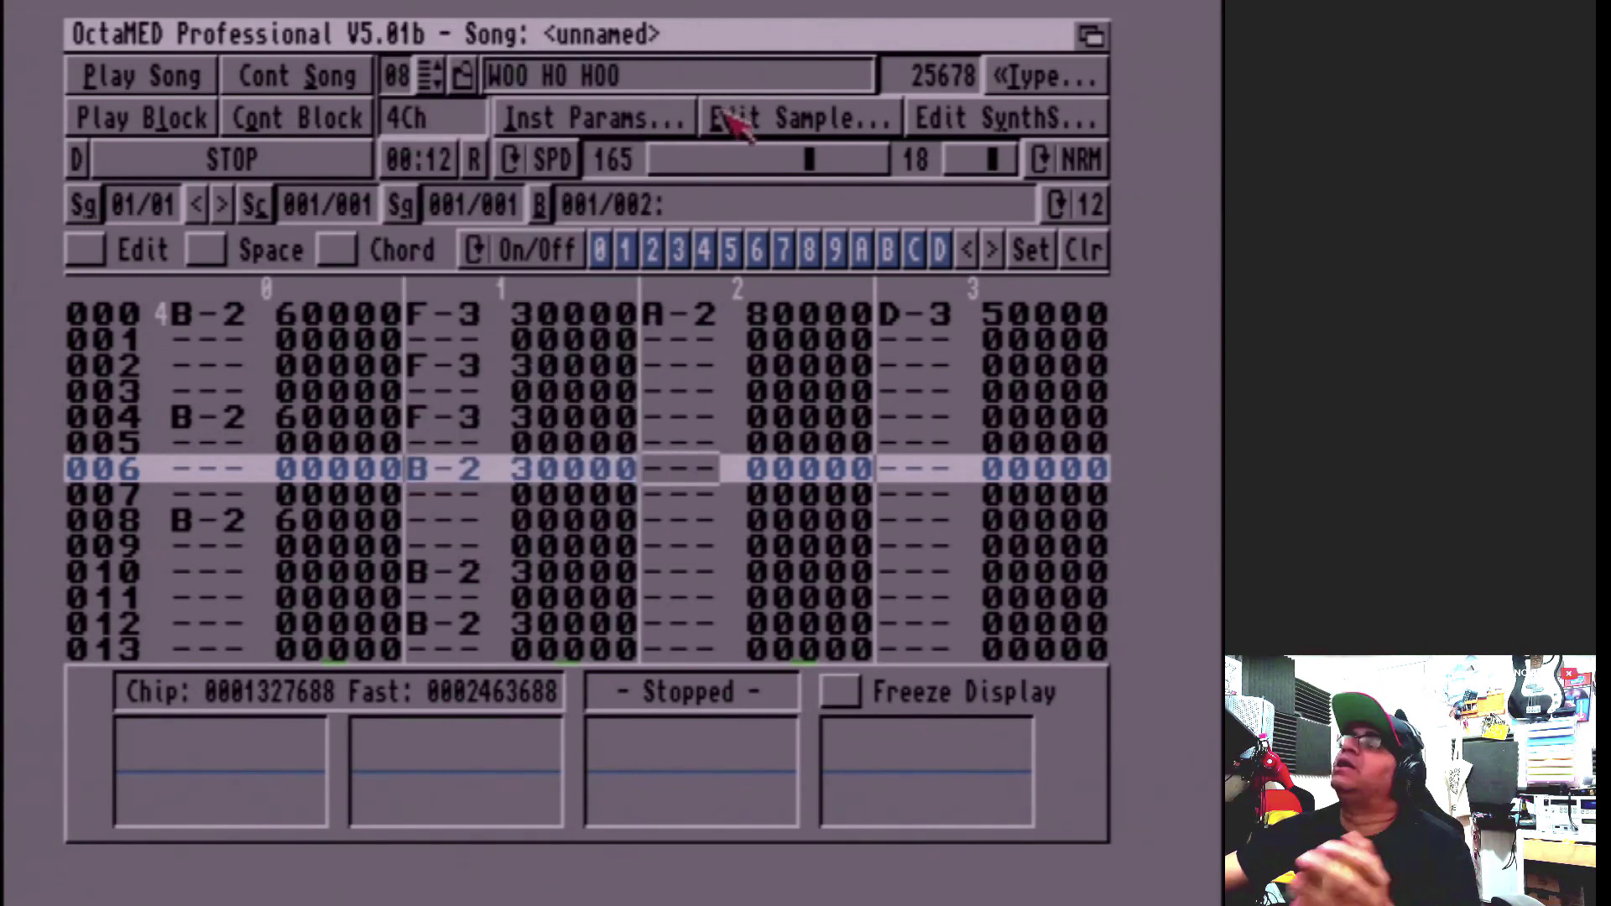
key(shift+Right)
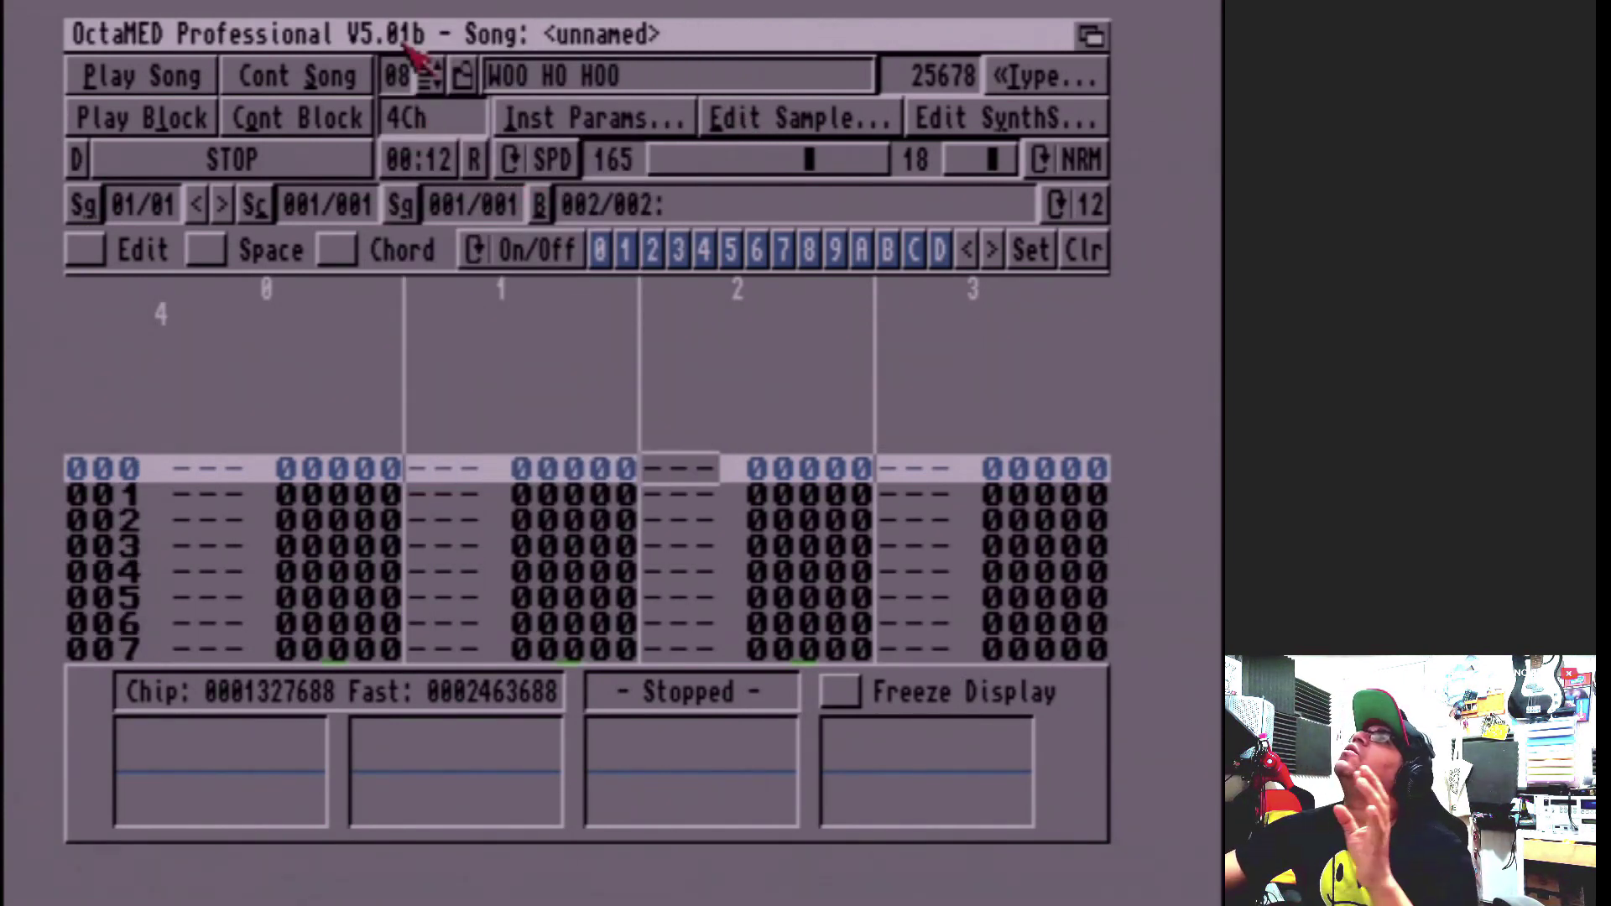
Step: Paste the copied block into block 002, then play it and stop playback
right_click(444, 330)
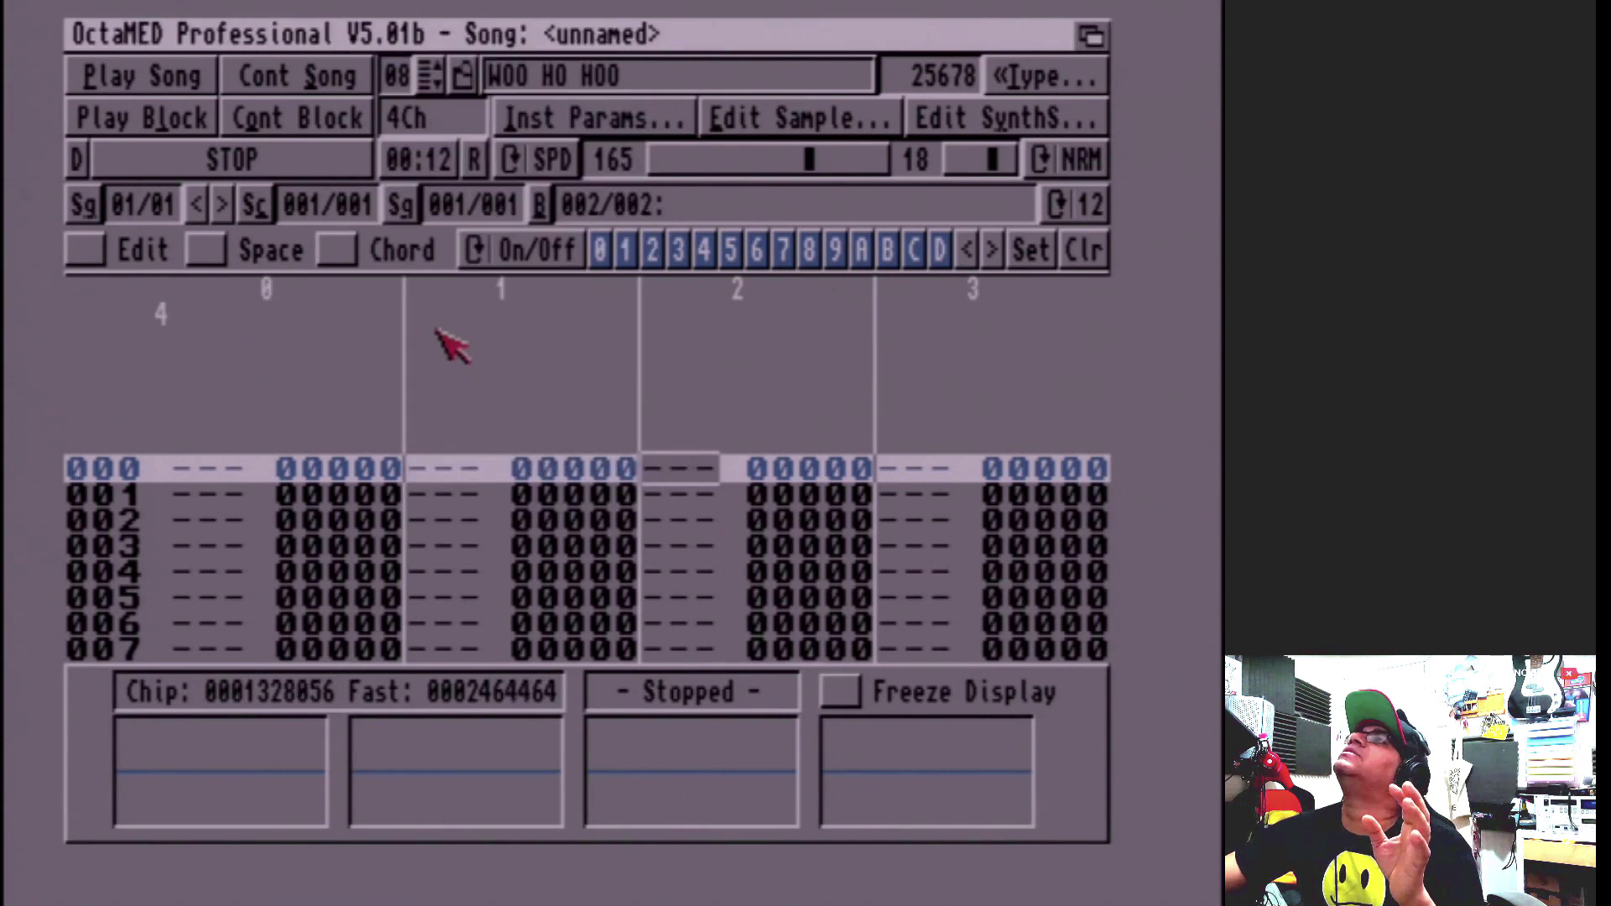
click(180, 122)
key(space)
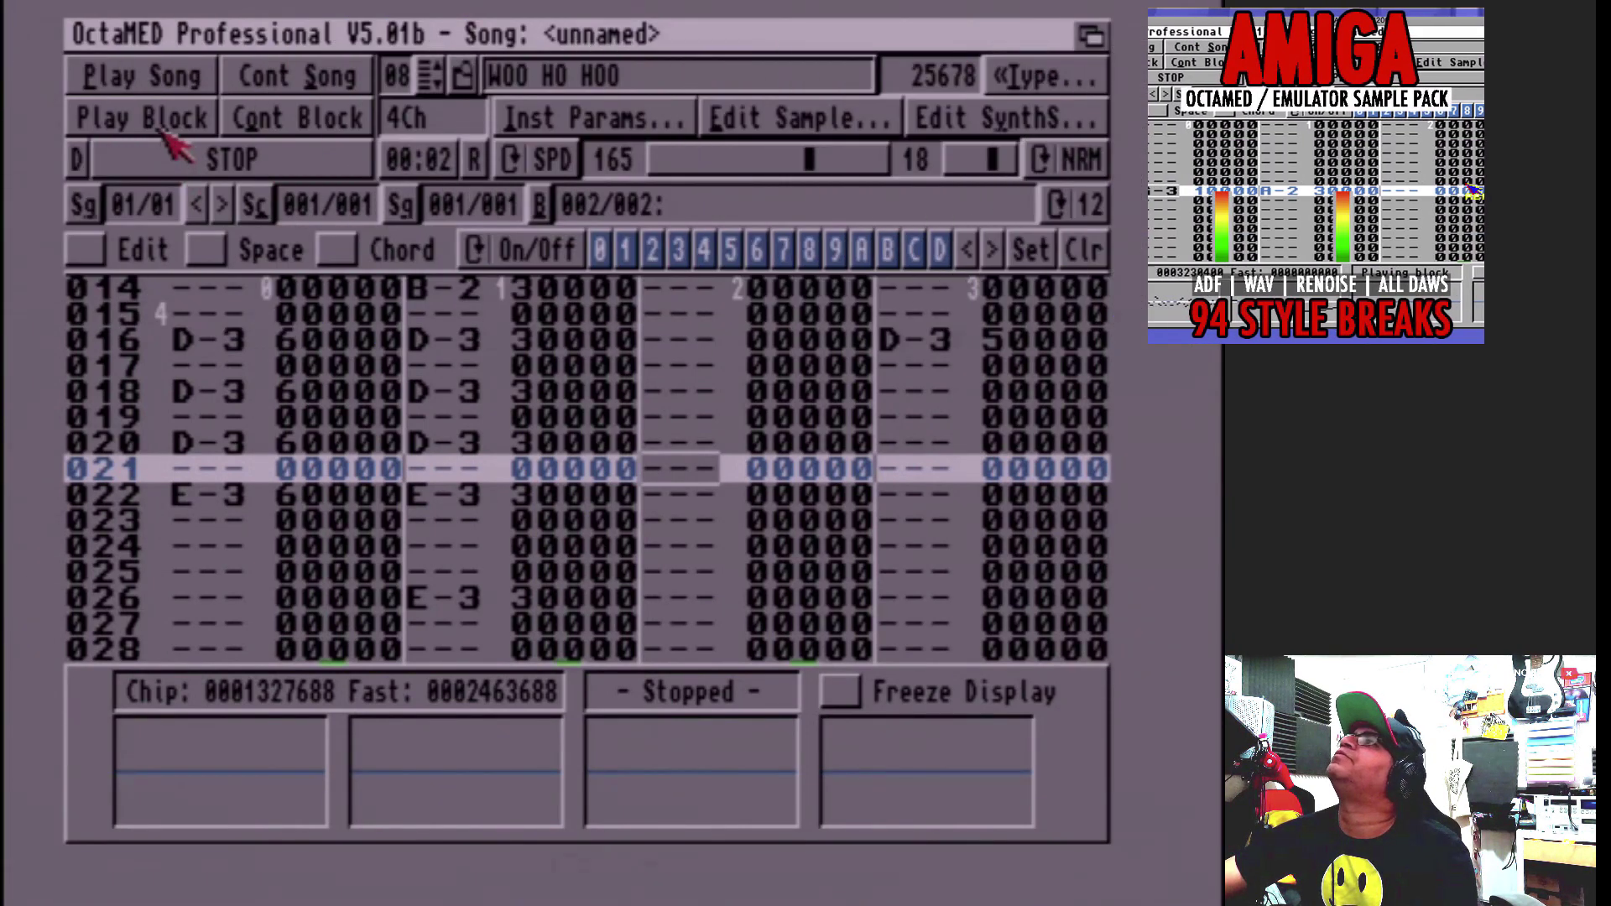
click(163, 127)
click(252, 149)
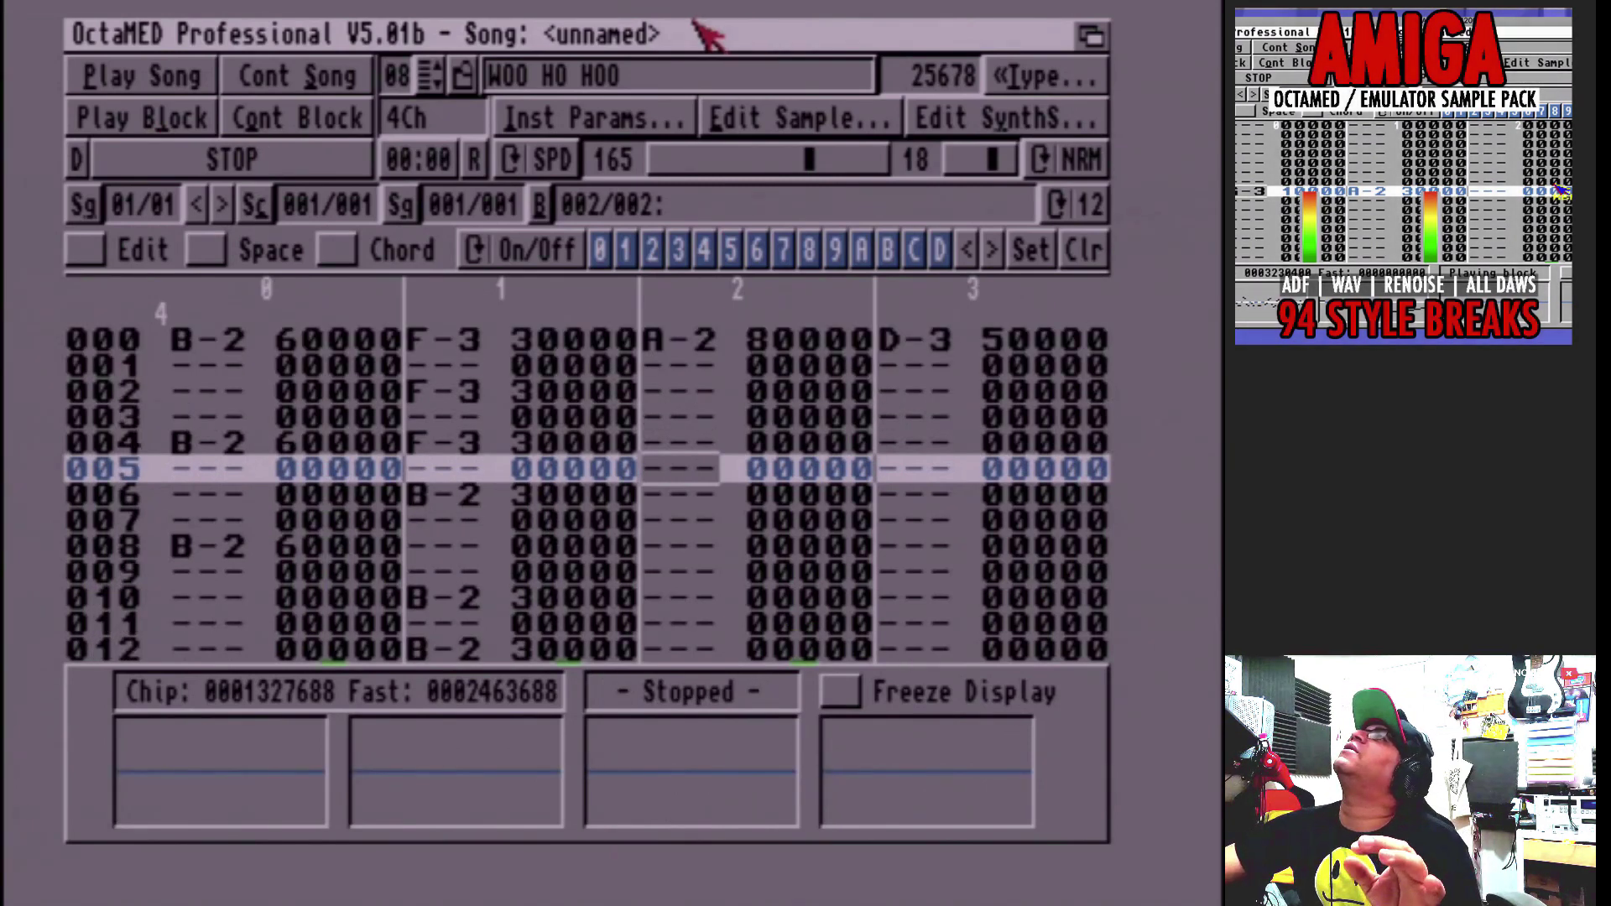
Step: Remove the instrument 8 note A-2 from line 000 of track 2 in block 002 and replay the block
right_click(618, 36)
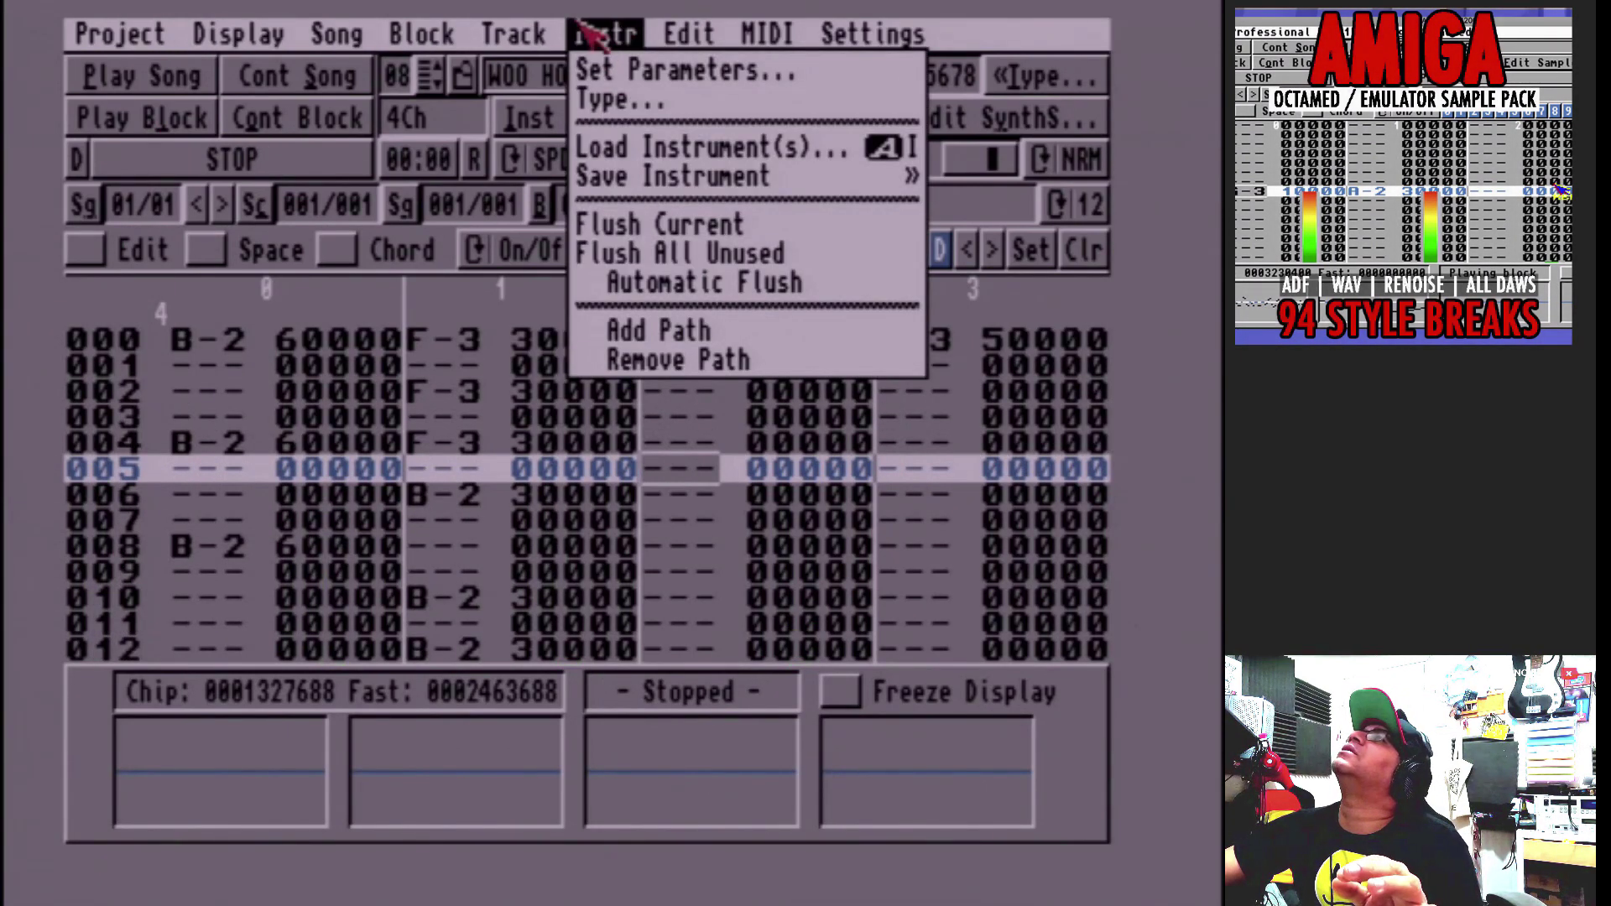
right_click(500, 72)
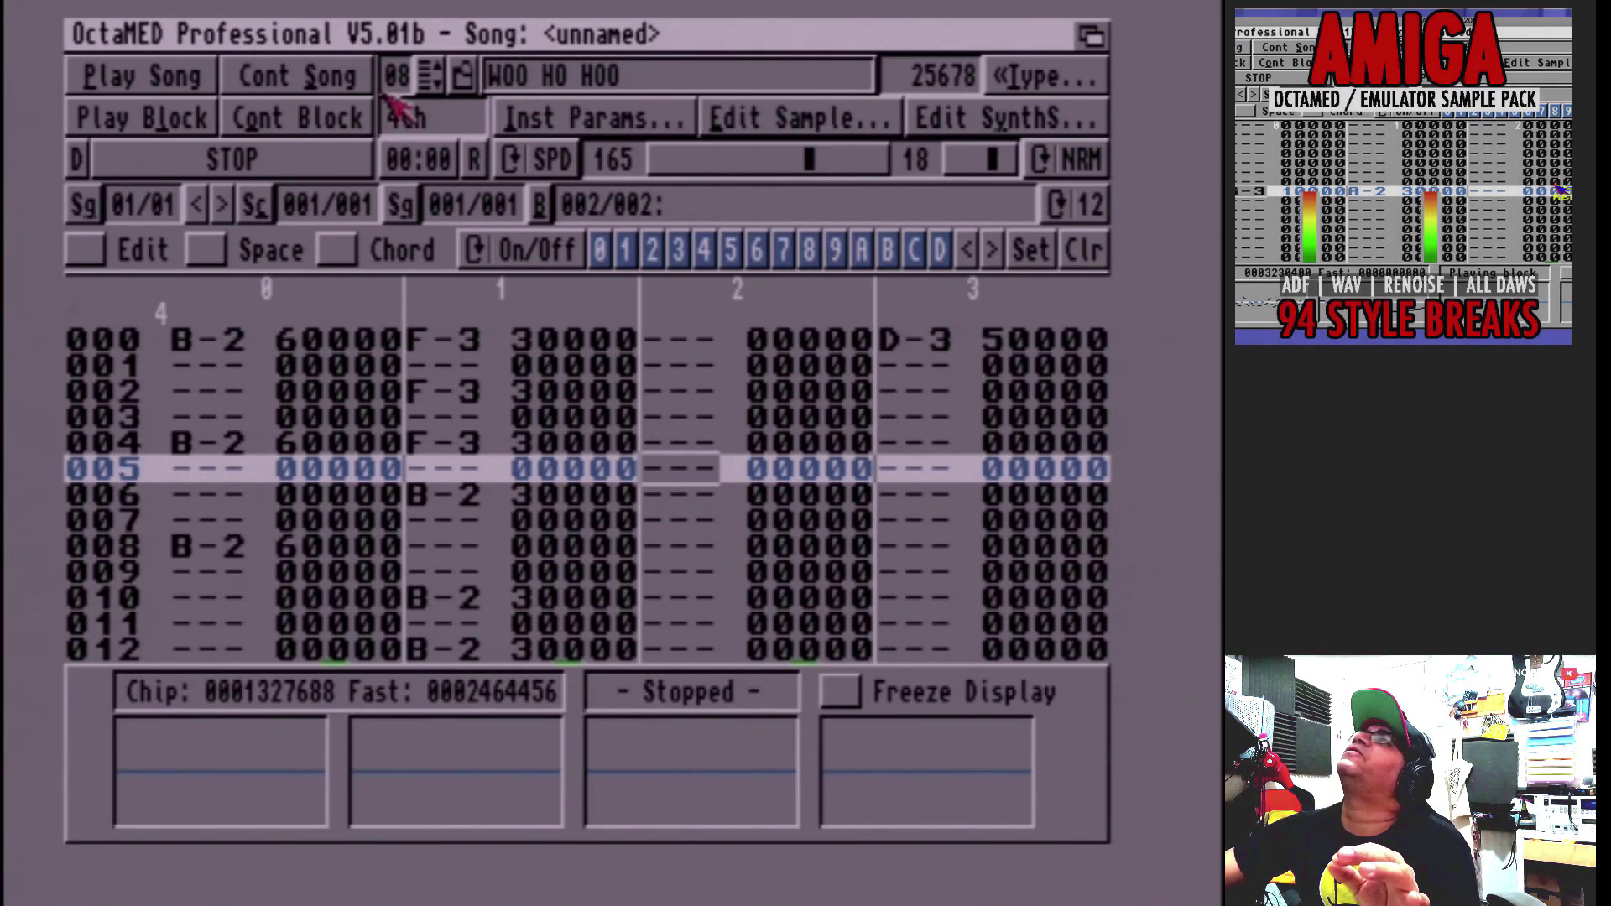
click(173, 118)
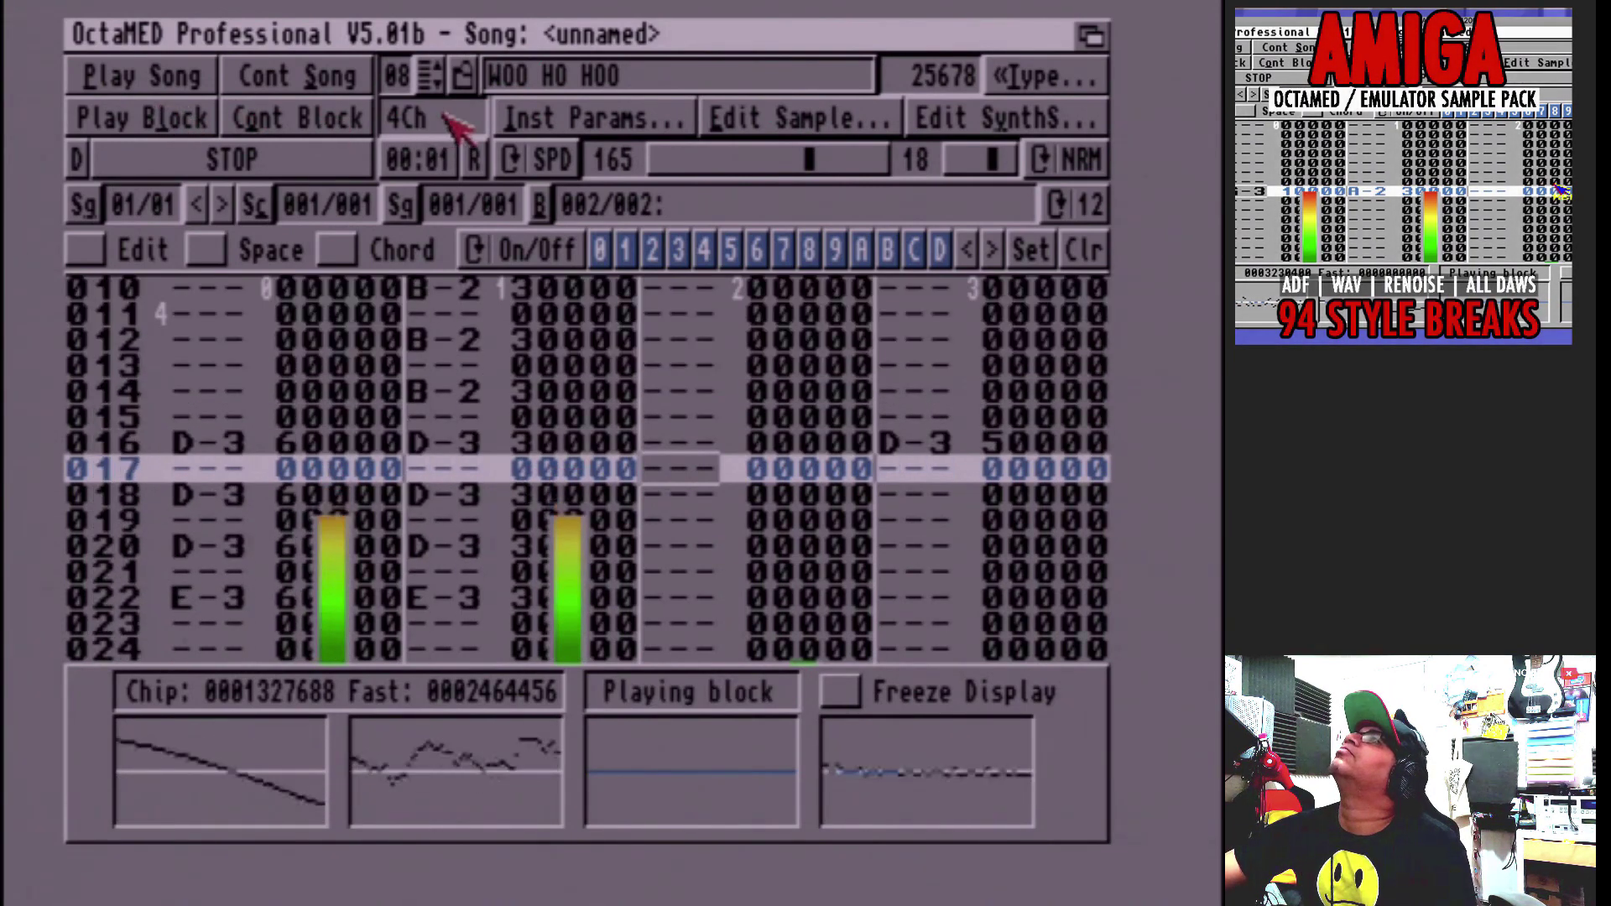
key(space)
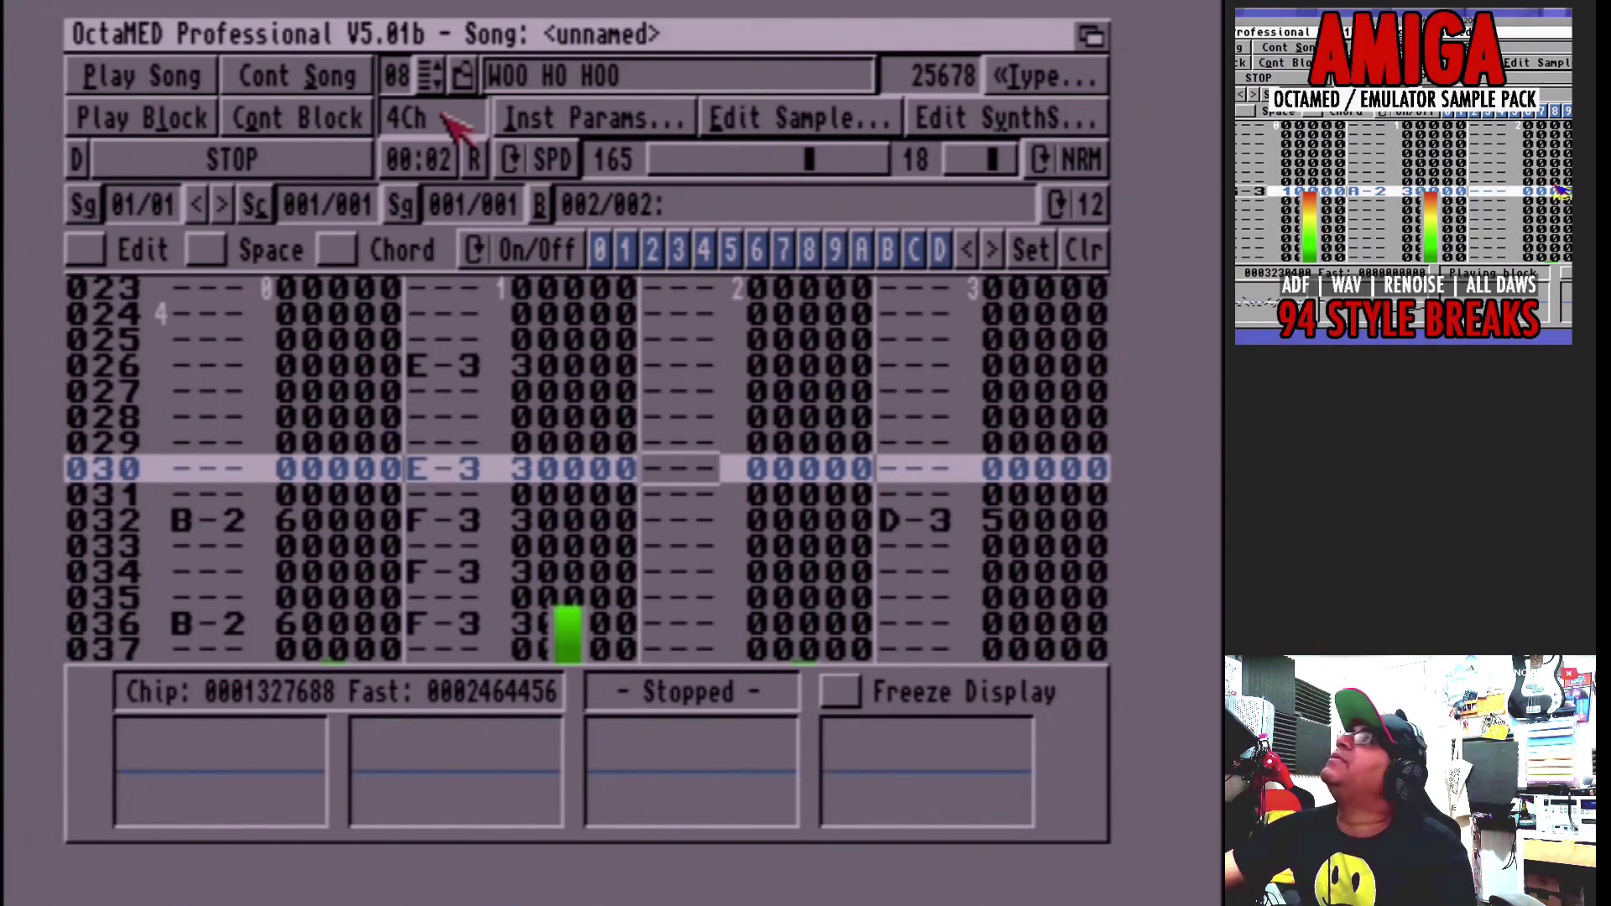
Step: Select instrument 07 TEACH THE YOUTH, preview the vocal and audition it while block 002 plays
key(shift+Left)
key(q)
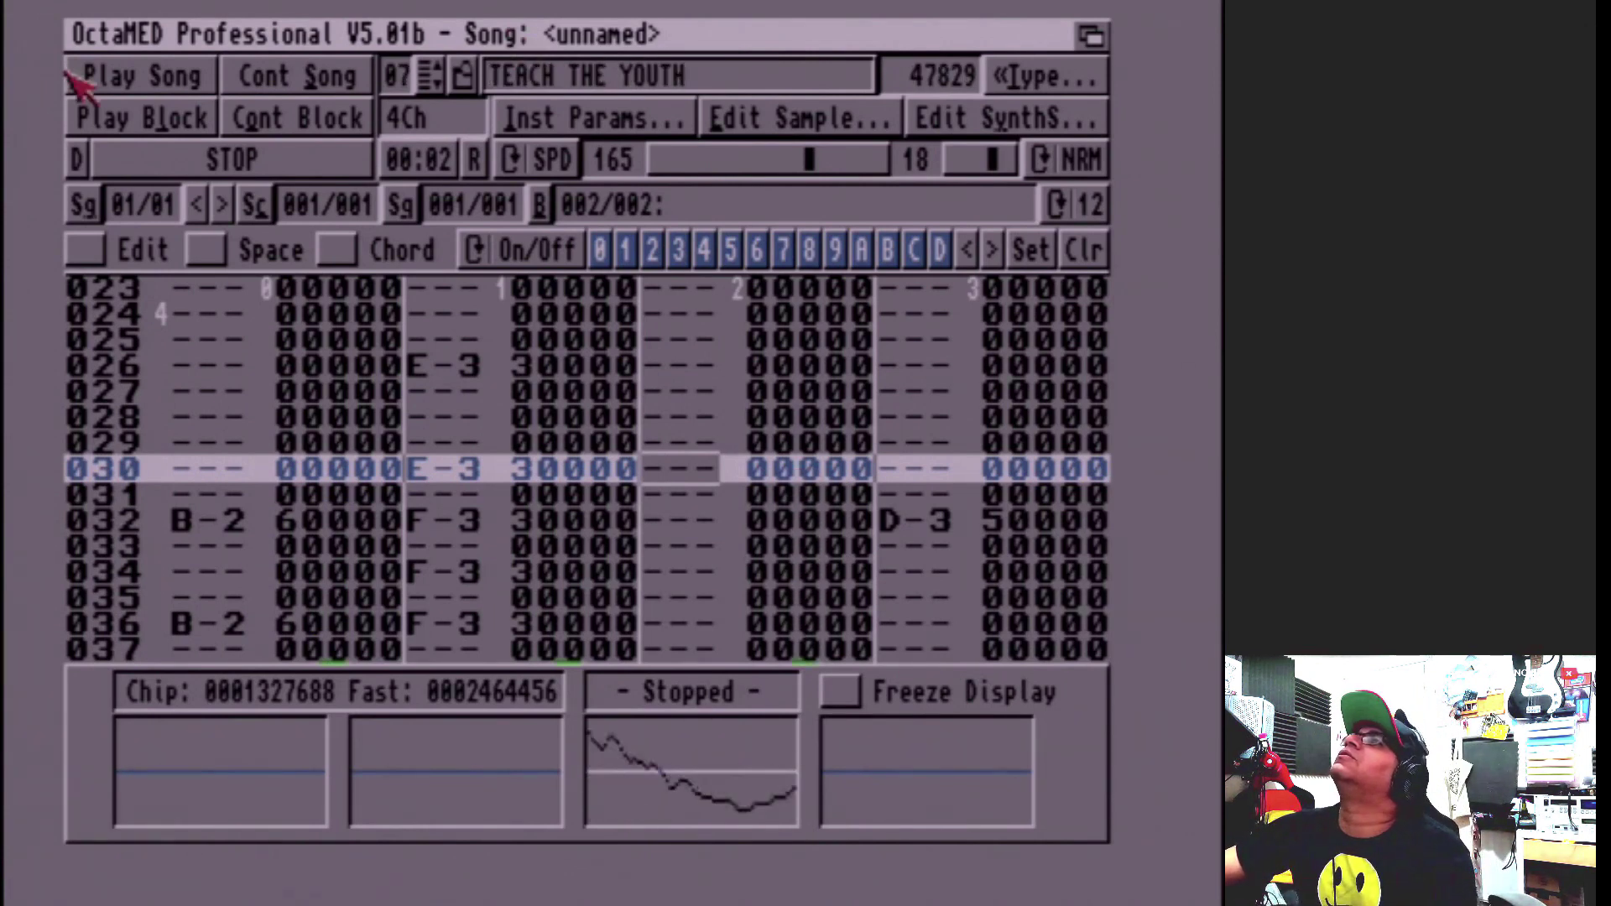
key(q)
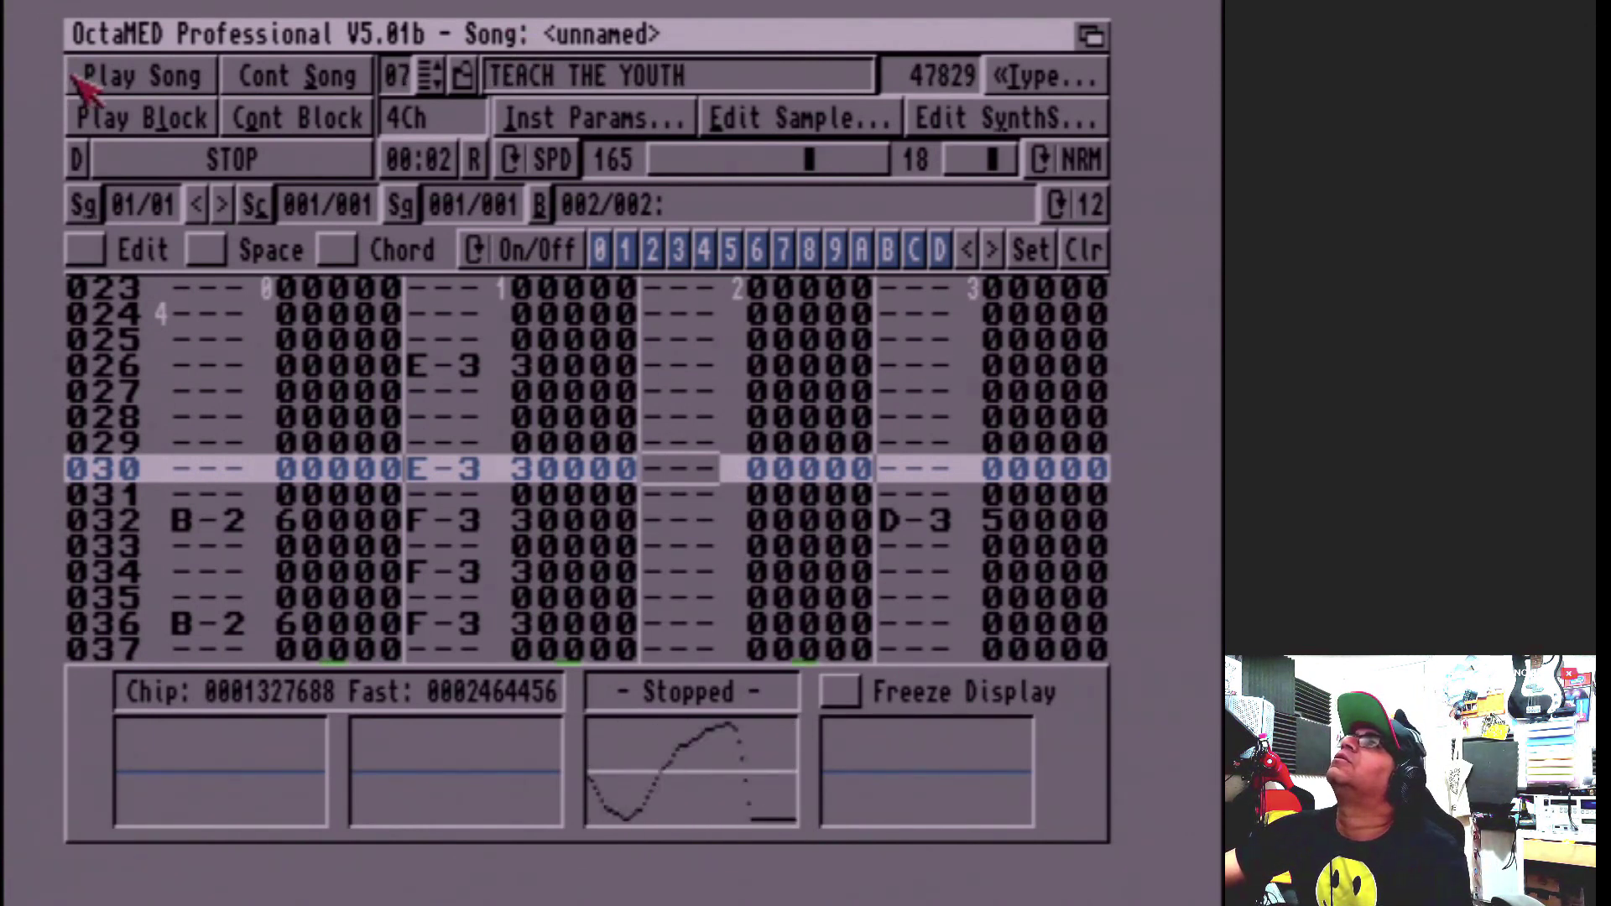
click(146, 122)
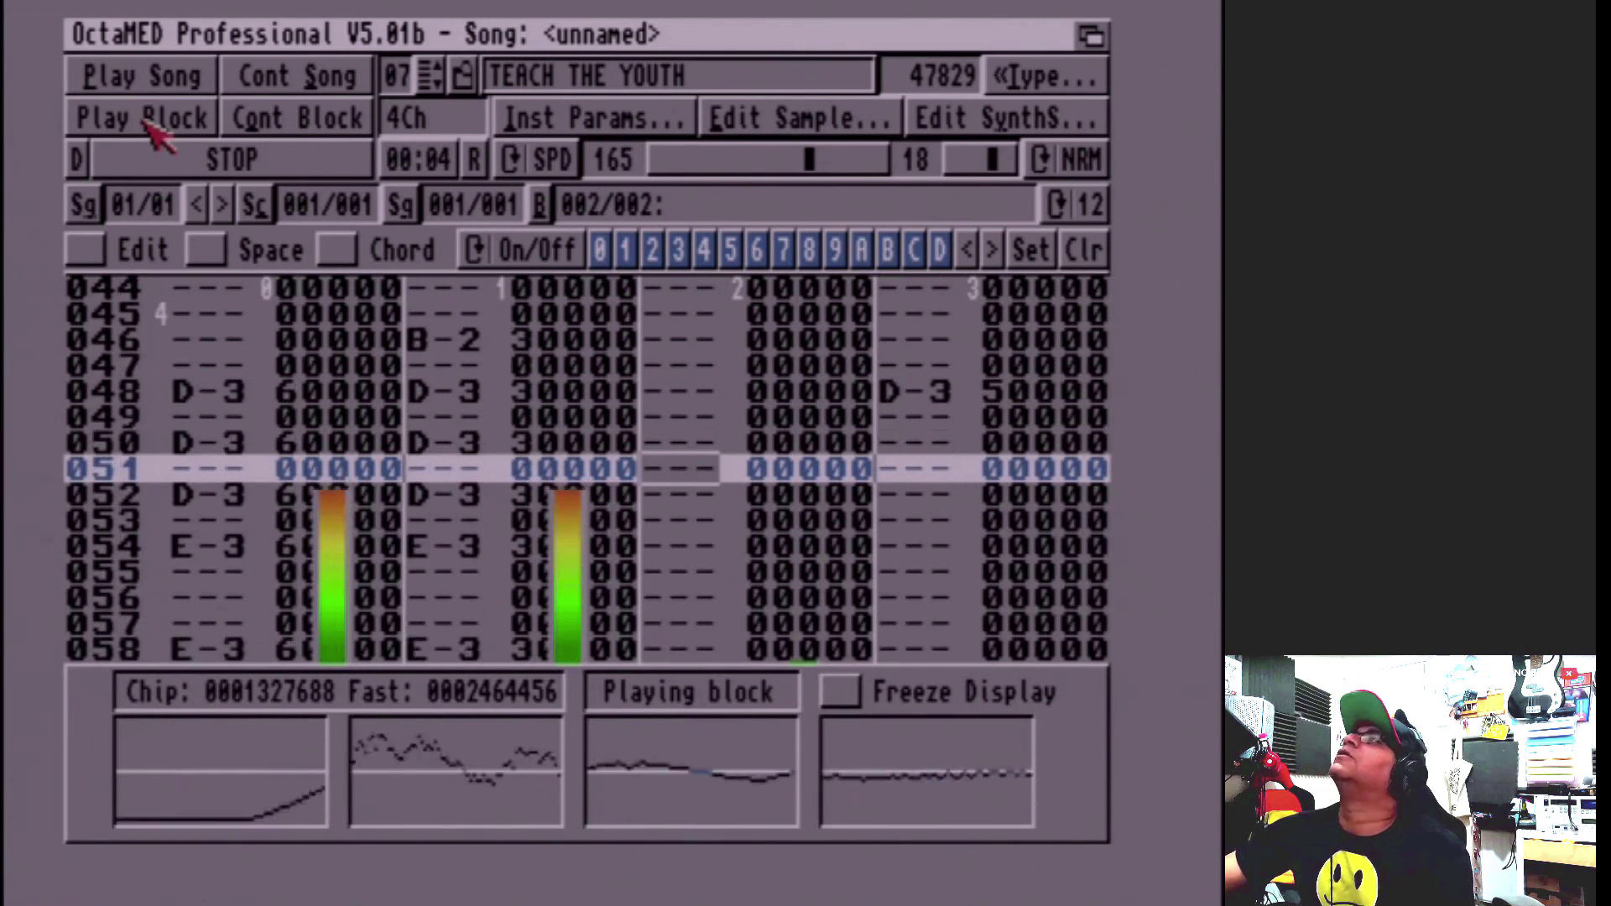
key(Escape)
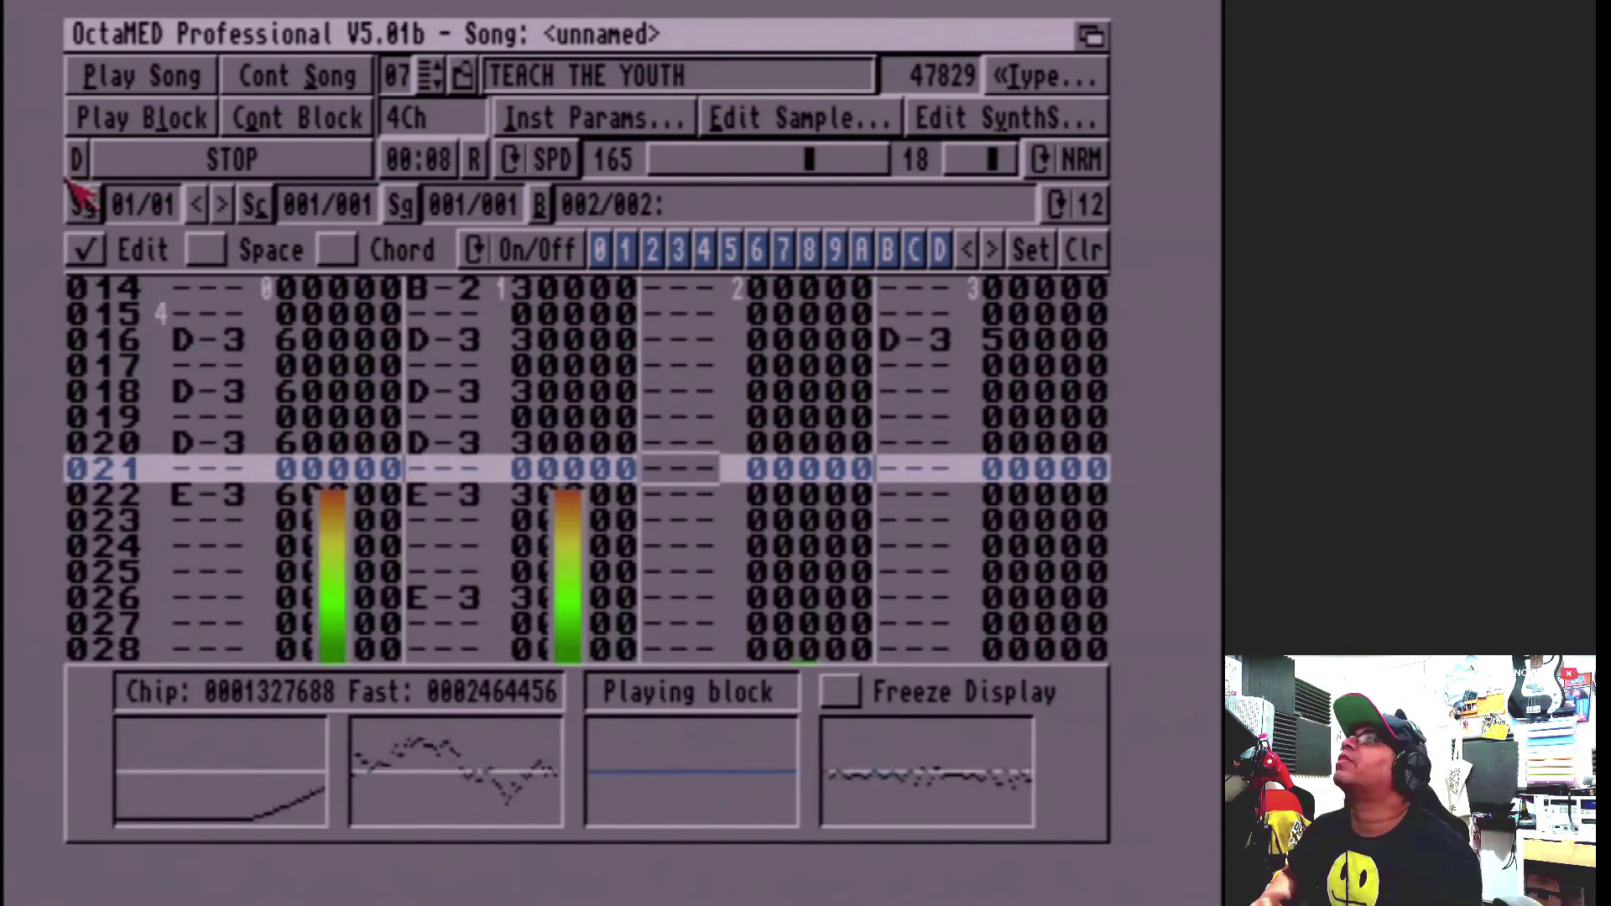
key(Escape)
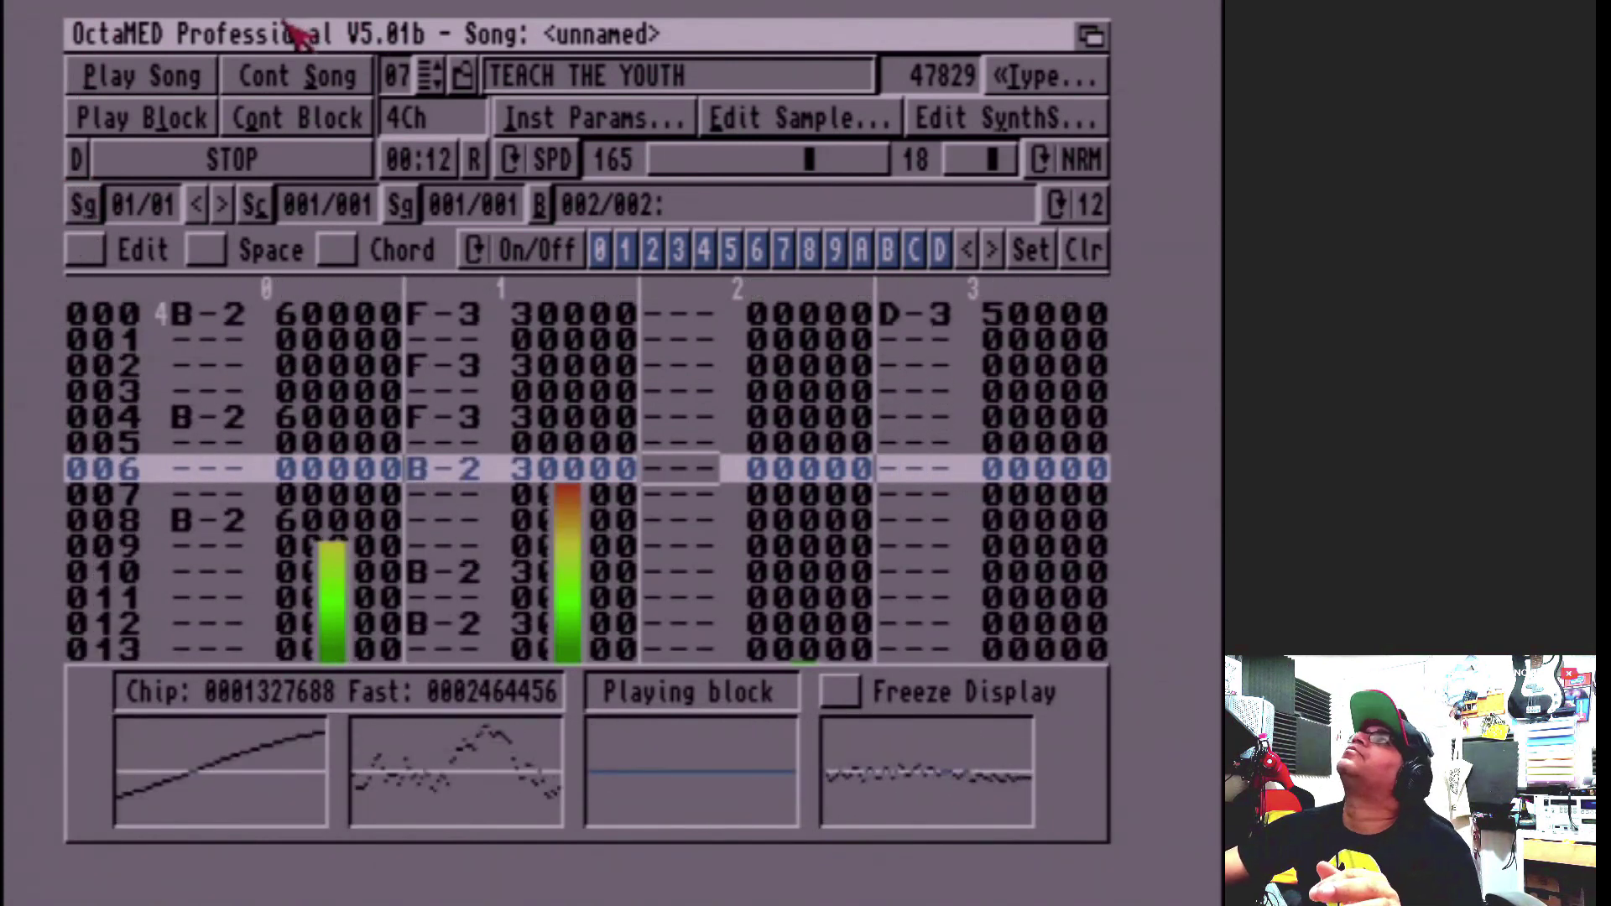
Step: Highlight every 4th line of block 002
right_click(536, 37)
mouse_move(470, 37)
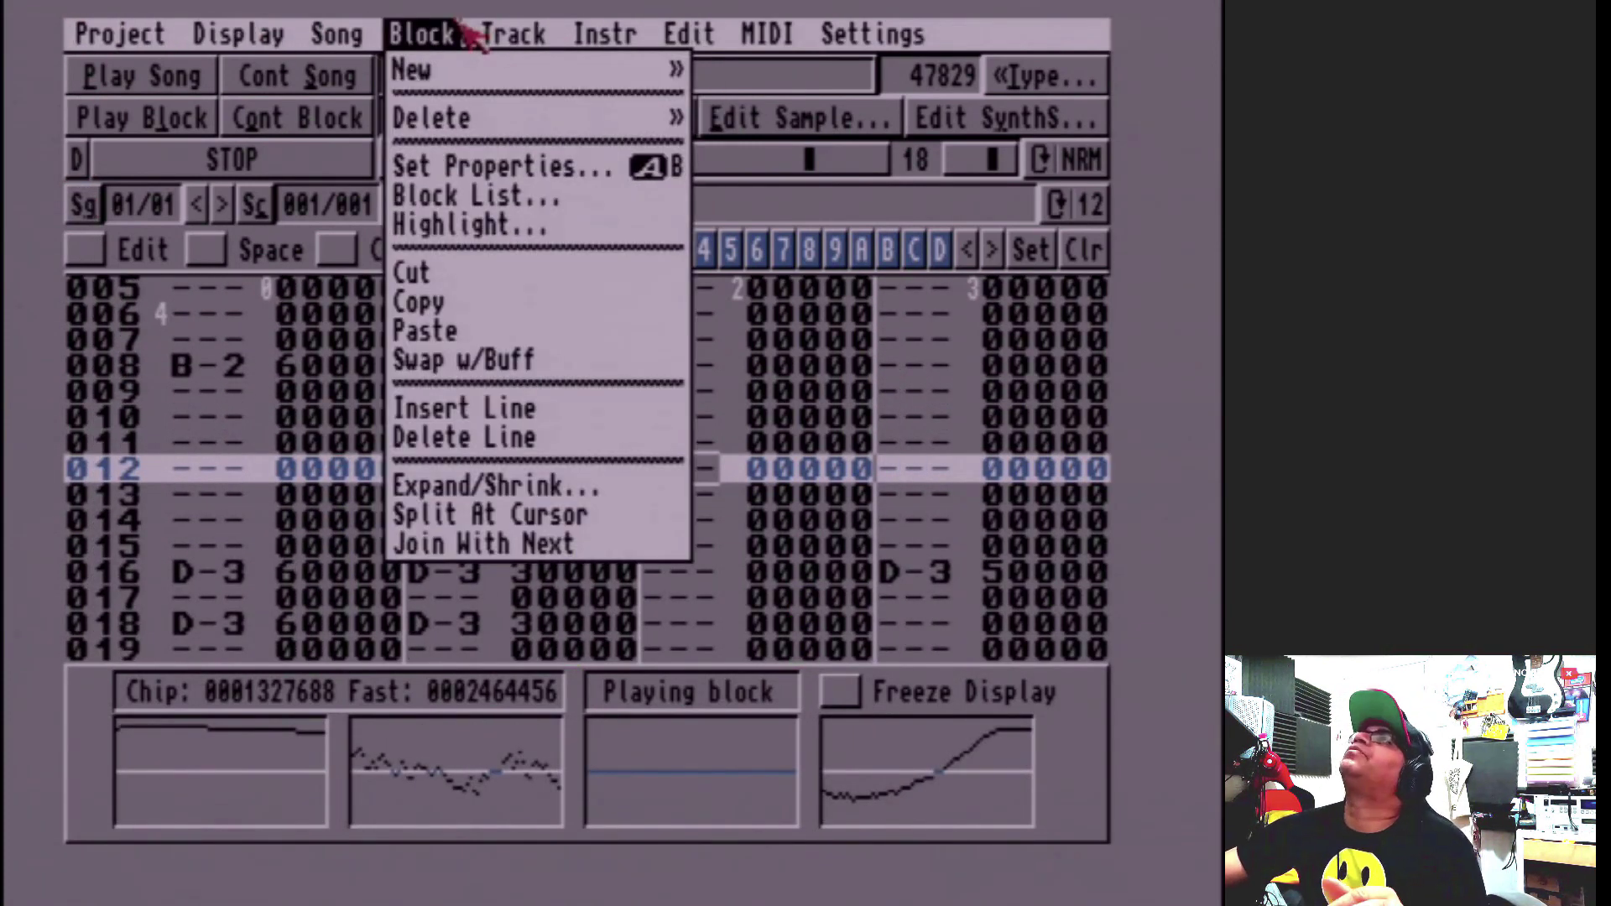
right_click(457, 227)
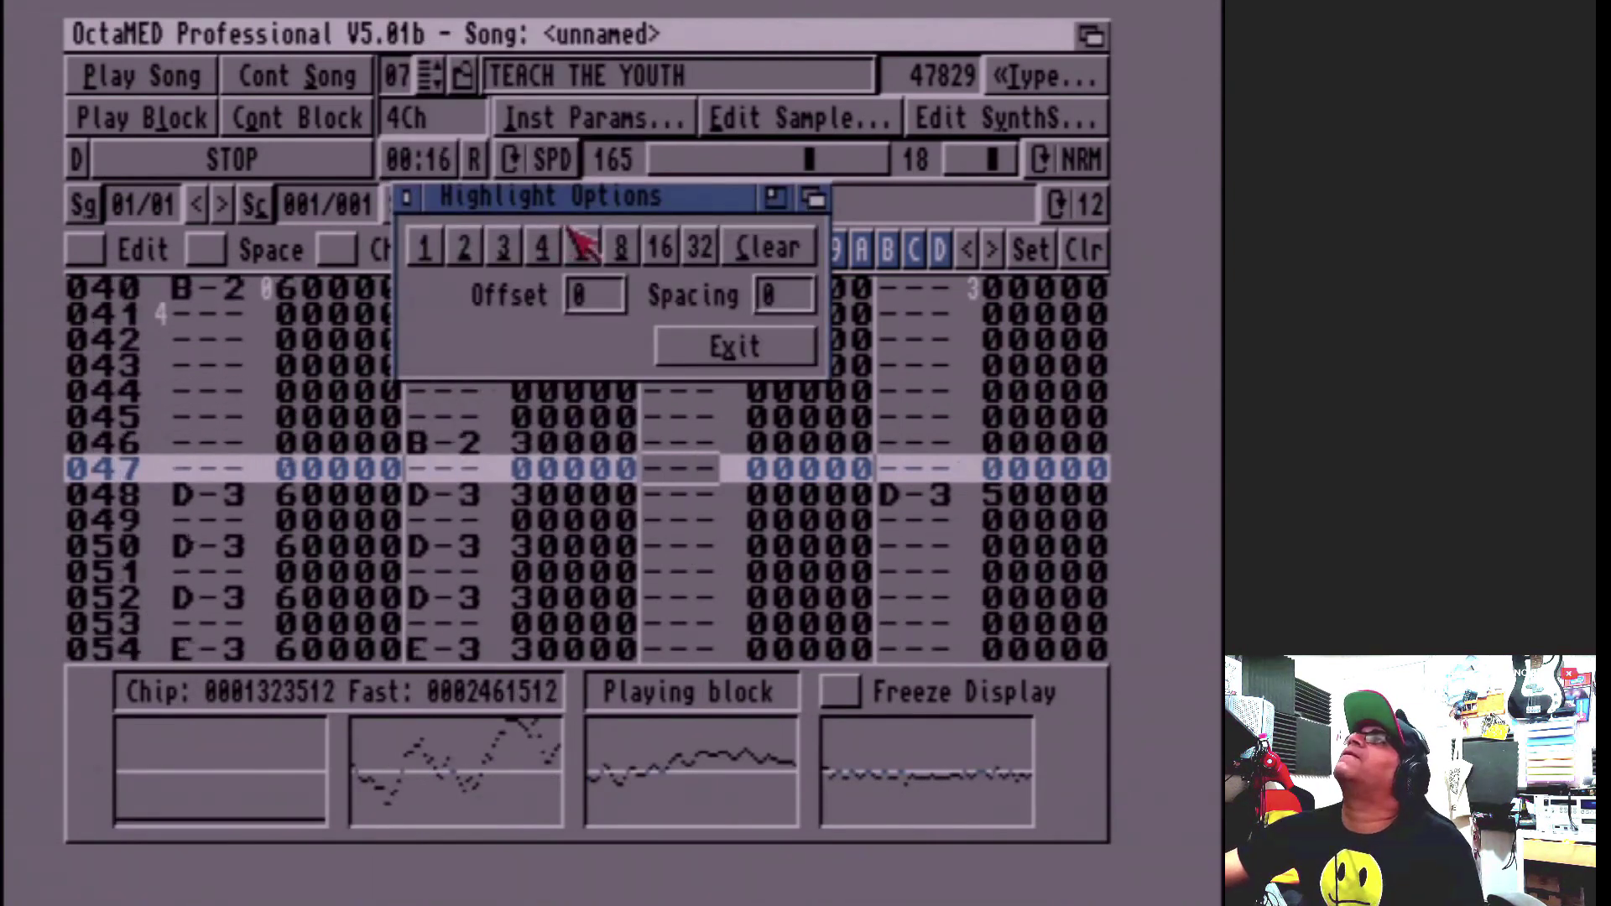
click(551, 254)
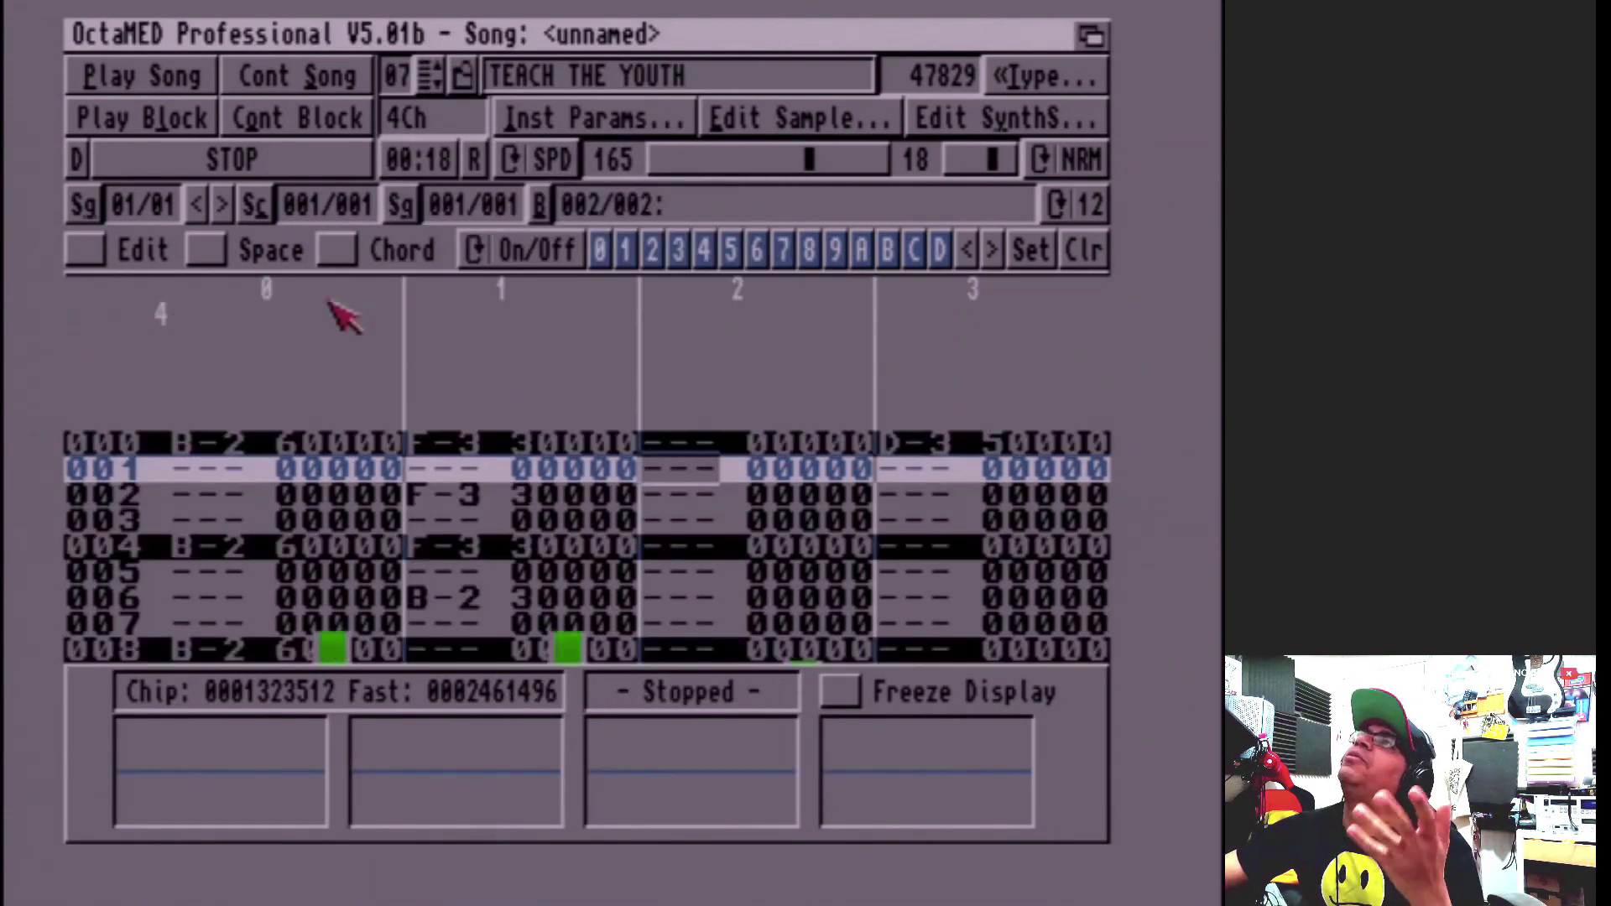
Step: Place note F-3 with instrument 7 at line 032 of track 2 in block 002, play the block and turn editing off
click(164, 128)
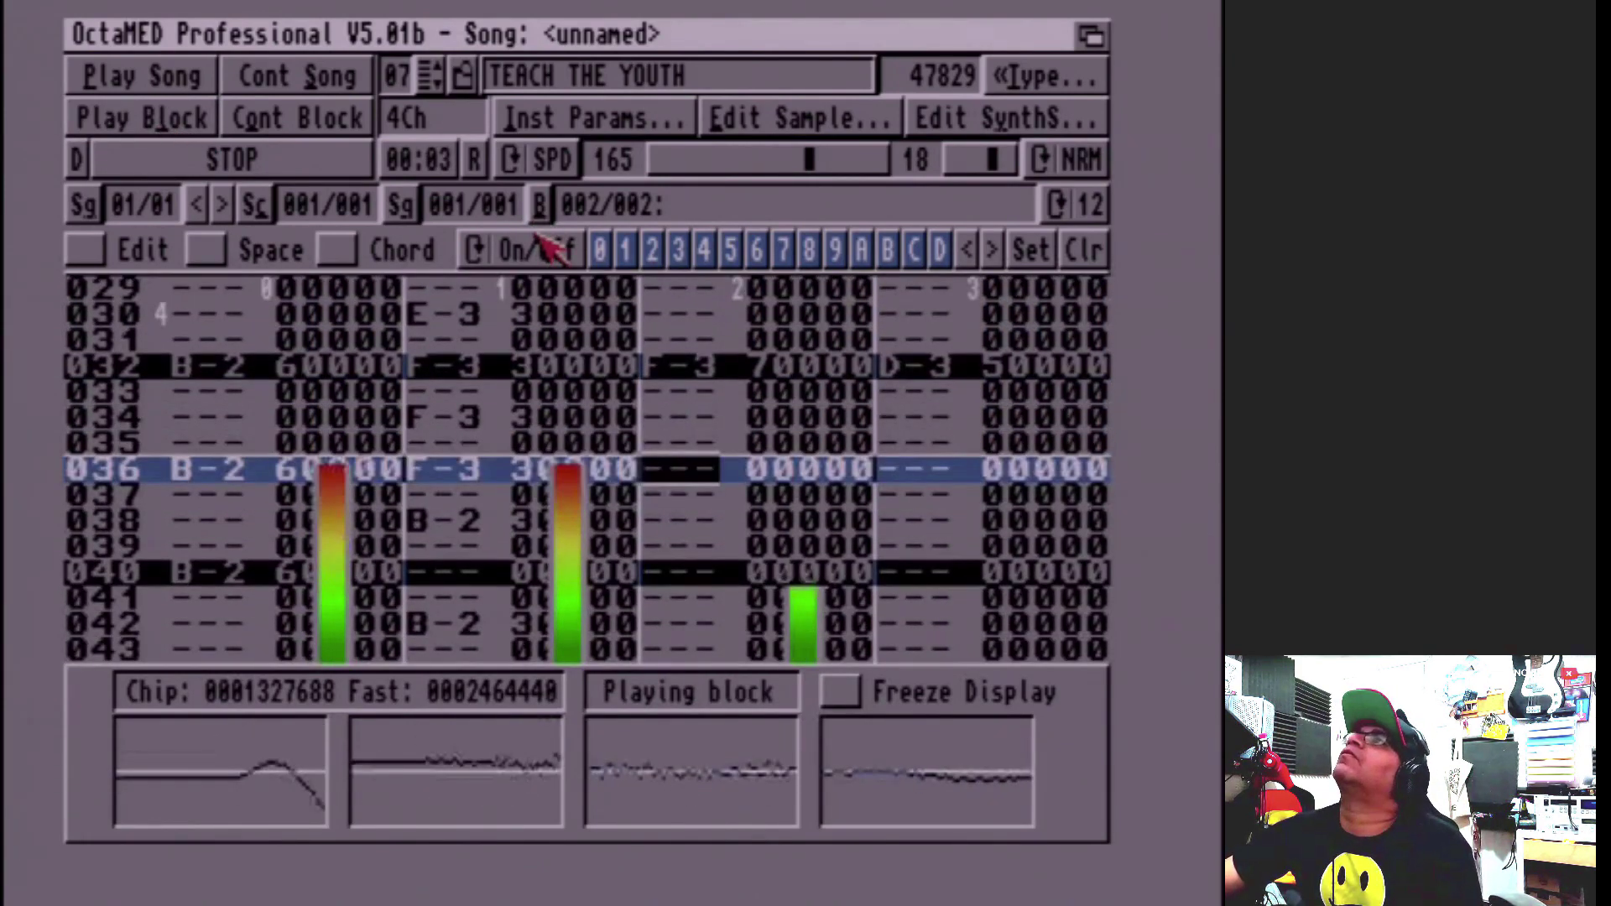
click(172, 161)
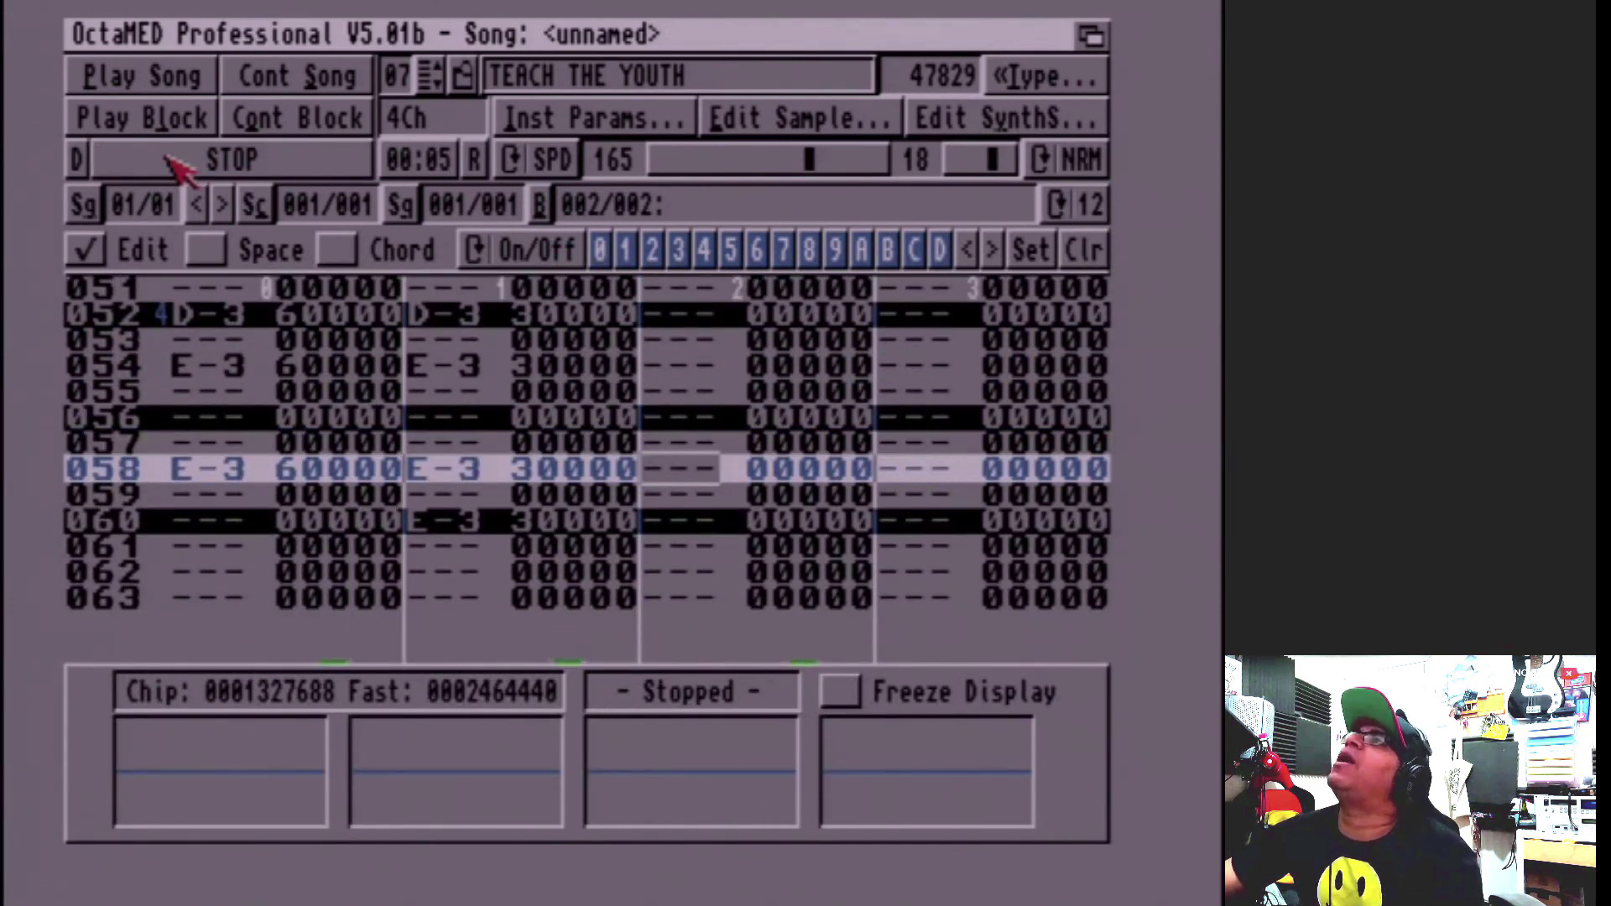
key(Escape)
Step: Duplicate block 002 into a newly appended block 003 and return to block 002
click(262, 495)
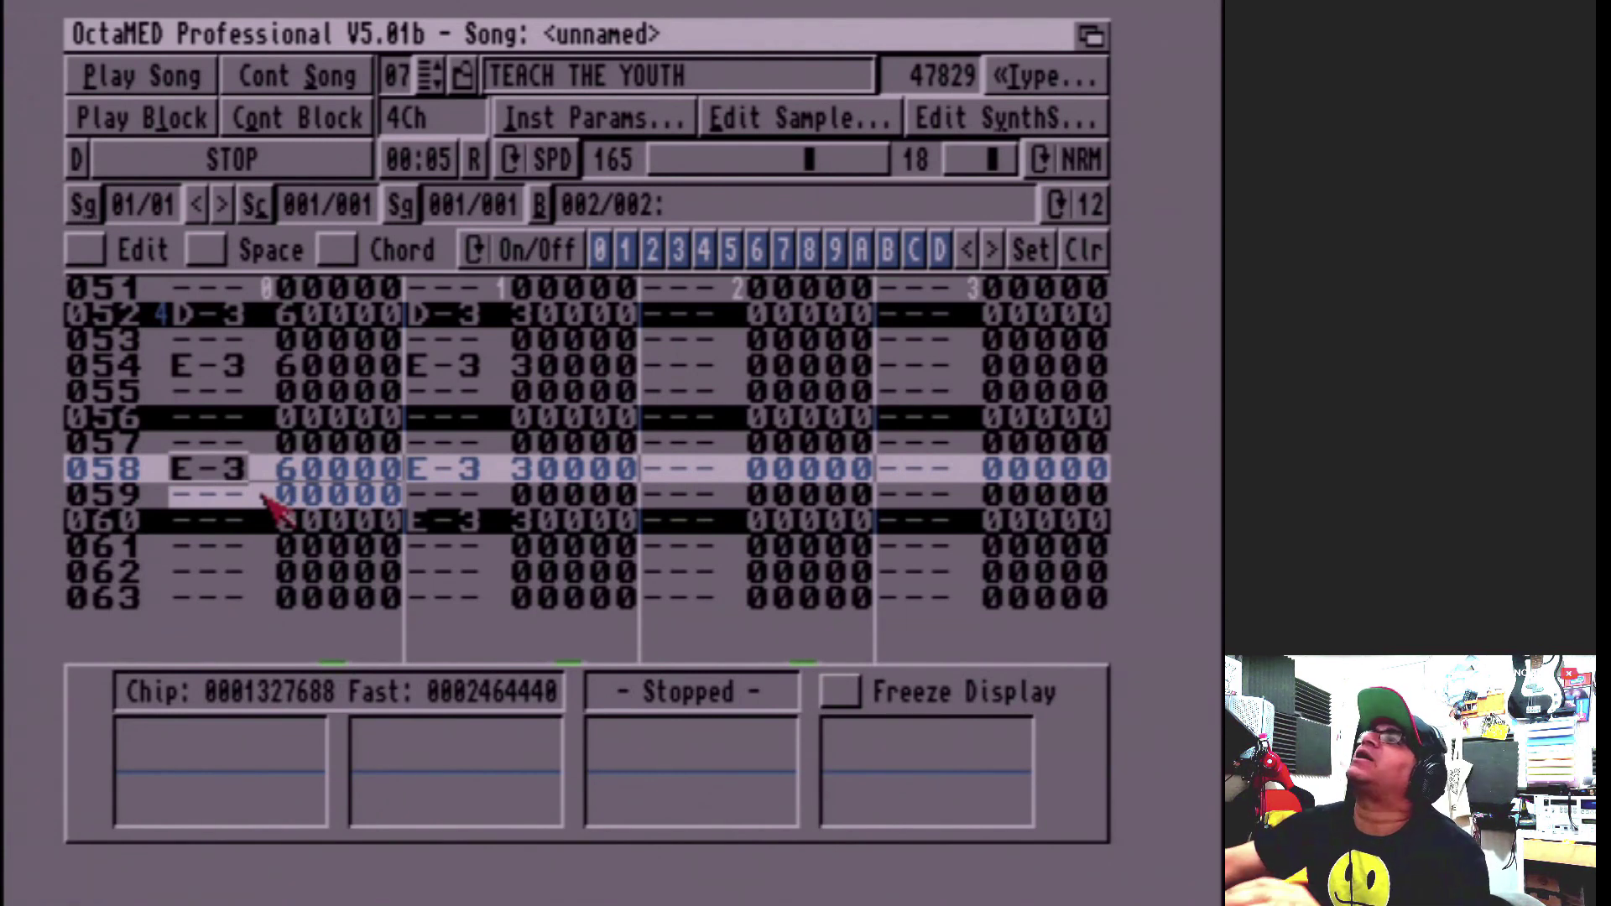
right_click(402, 32)
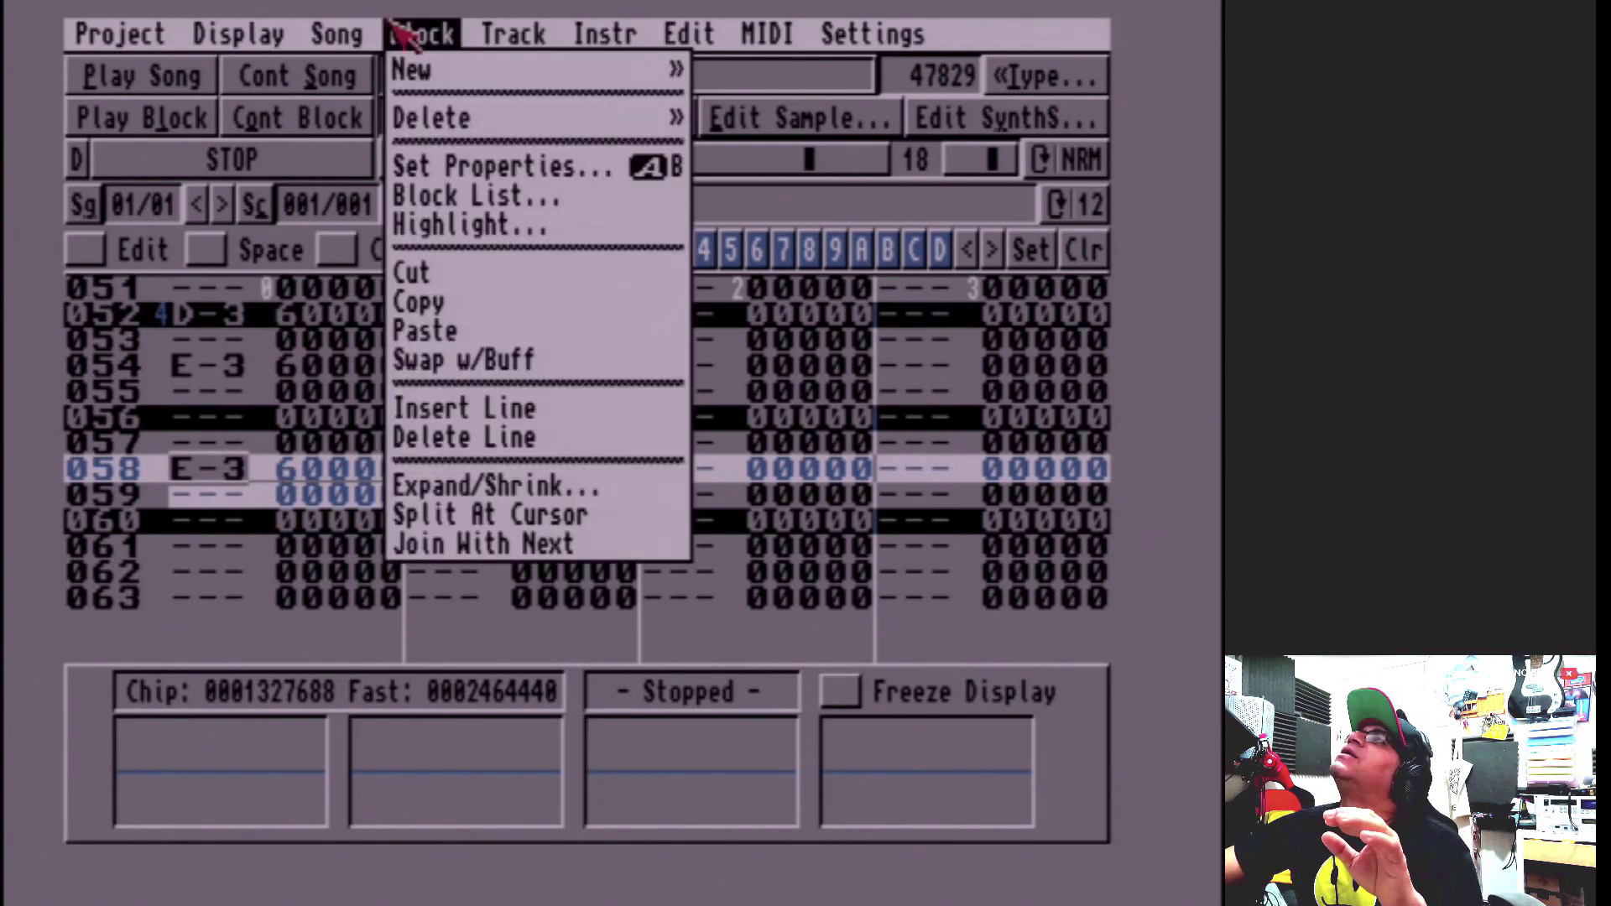
click(406, 297)
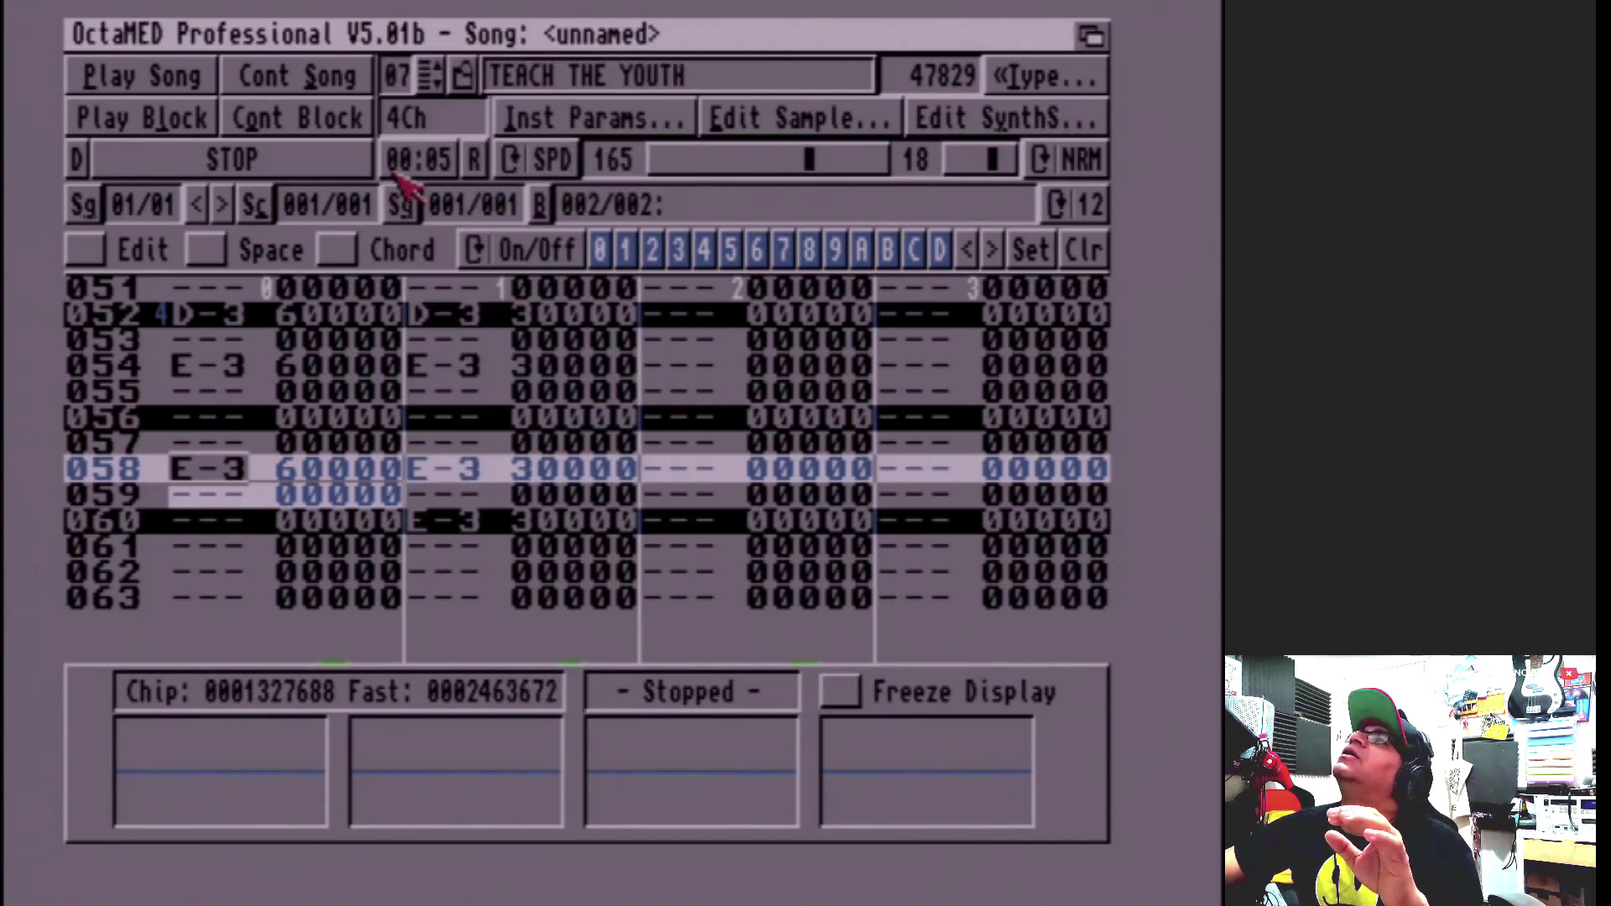
right_click(375, 38)
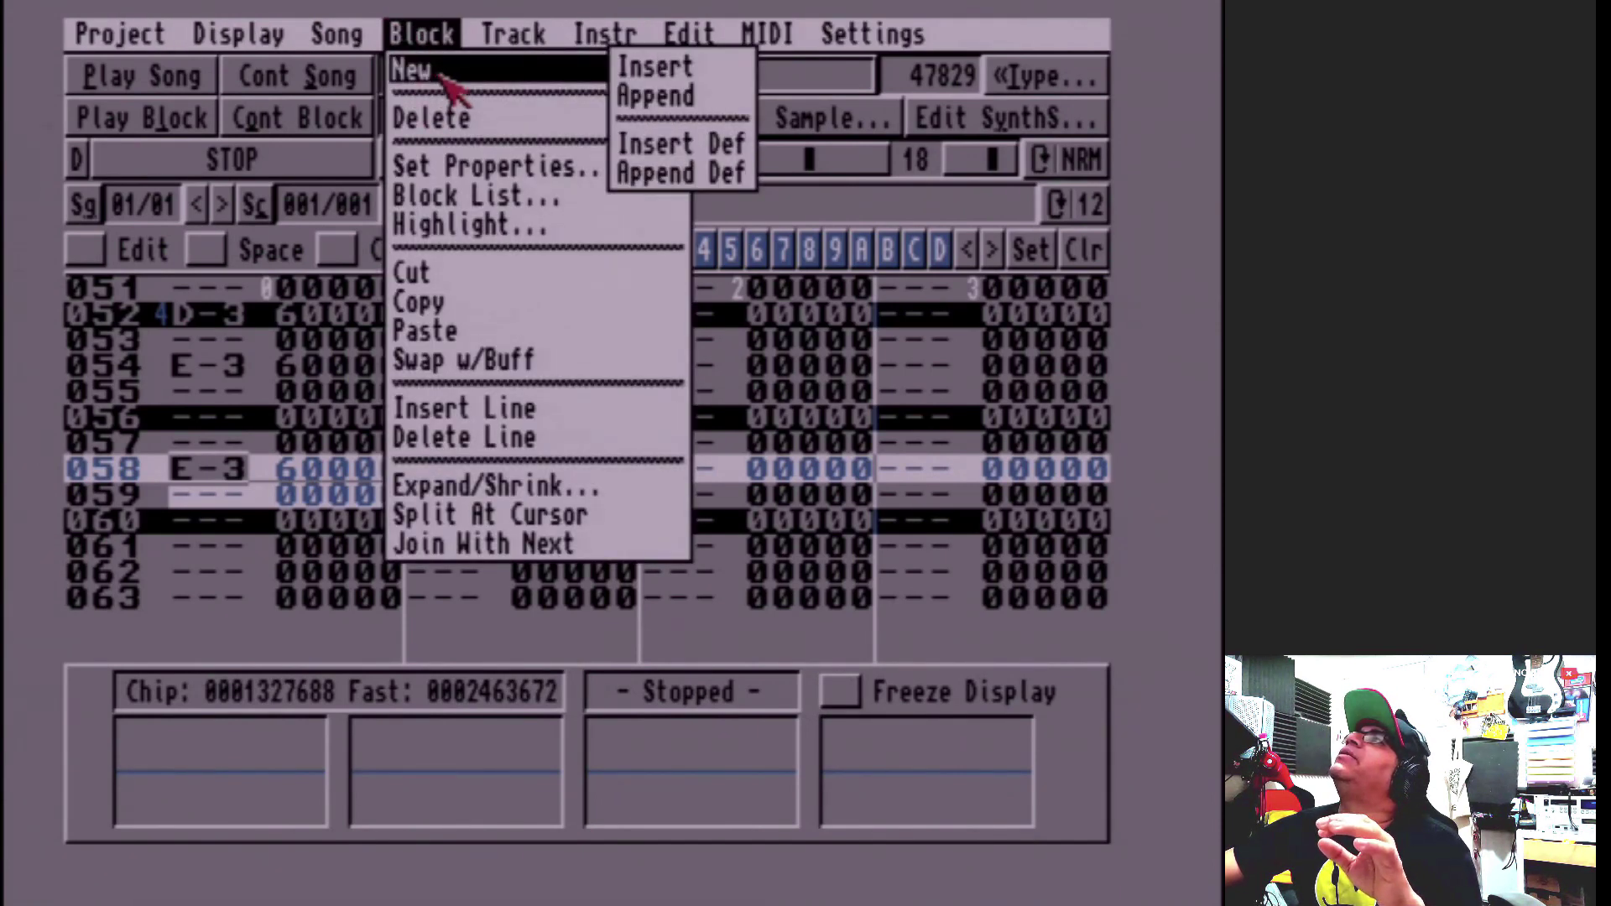
click(656, 96)
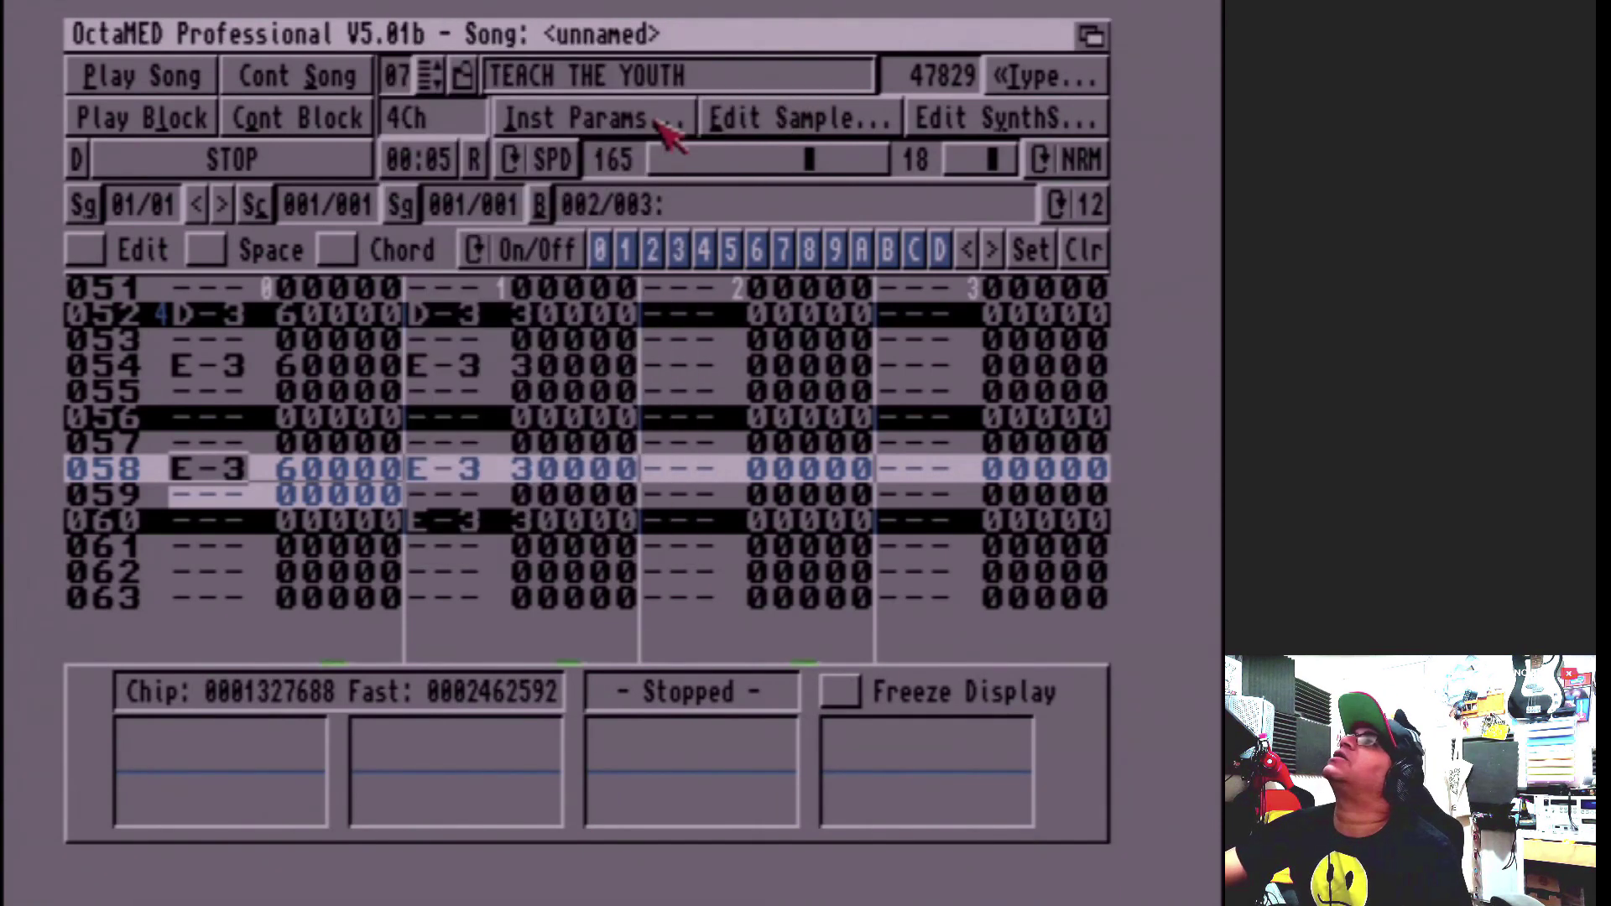
key(shift+Right)
right_click(327, 25)
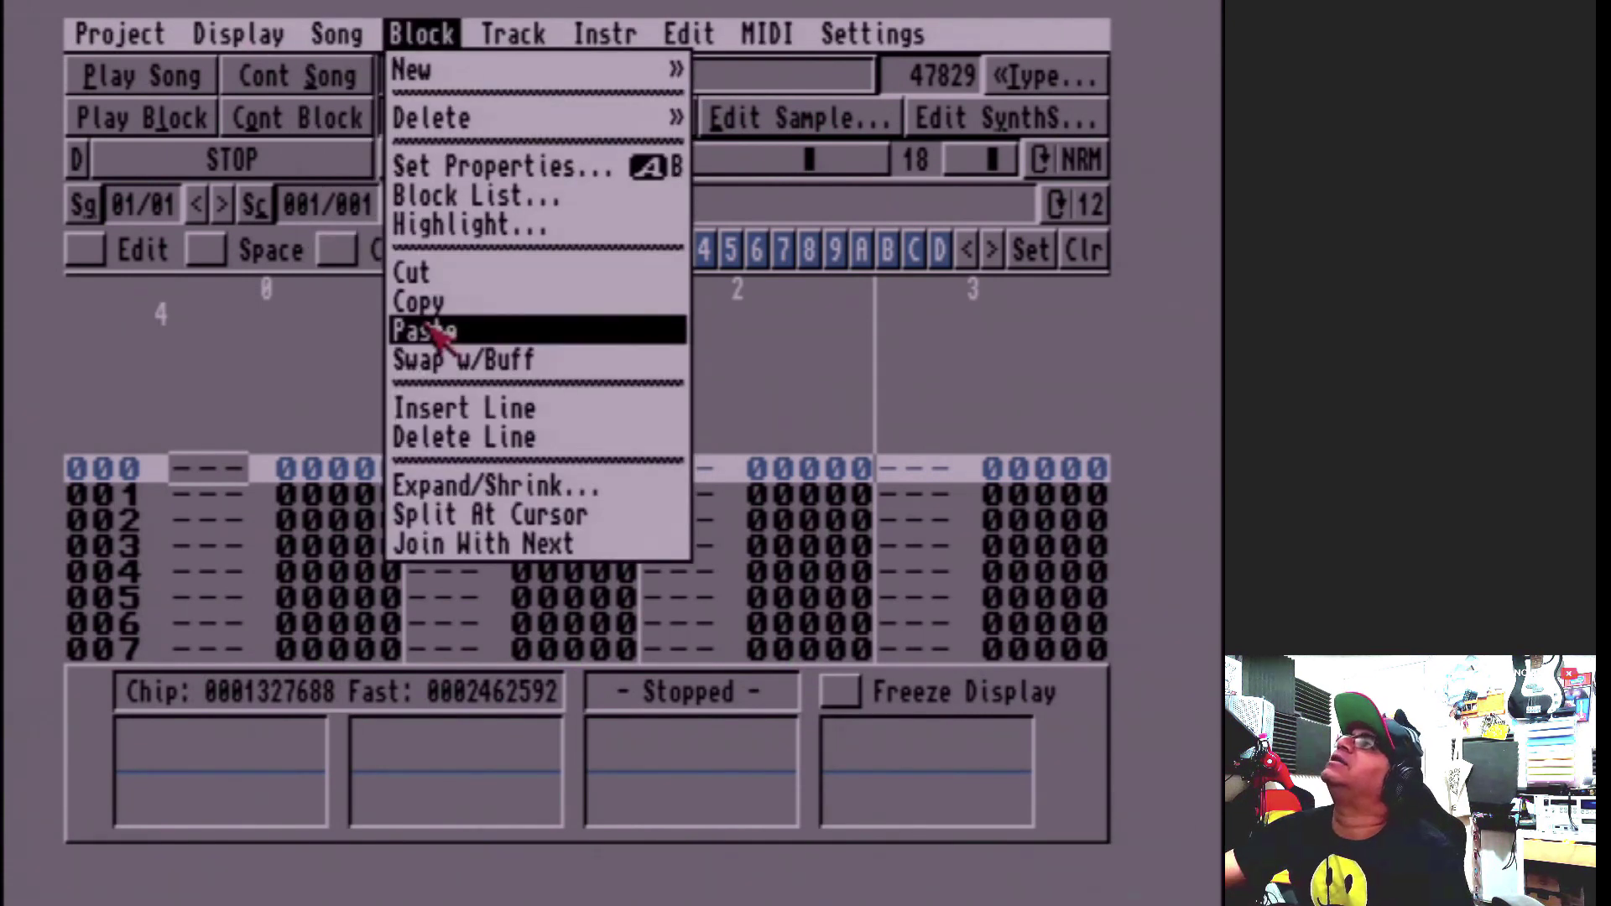
right_click(433, 328)
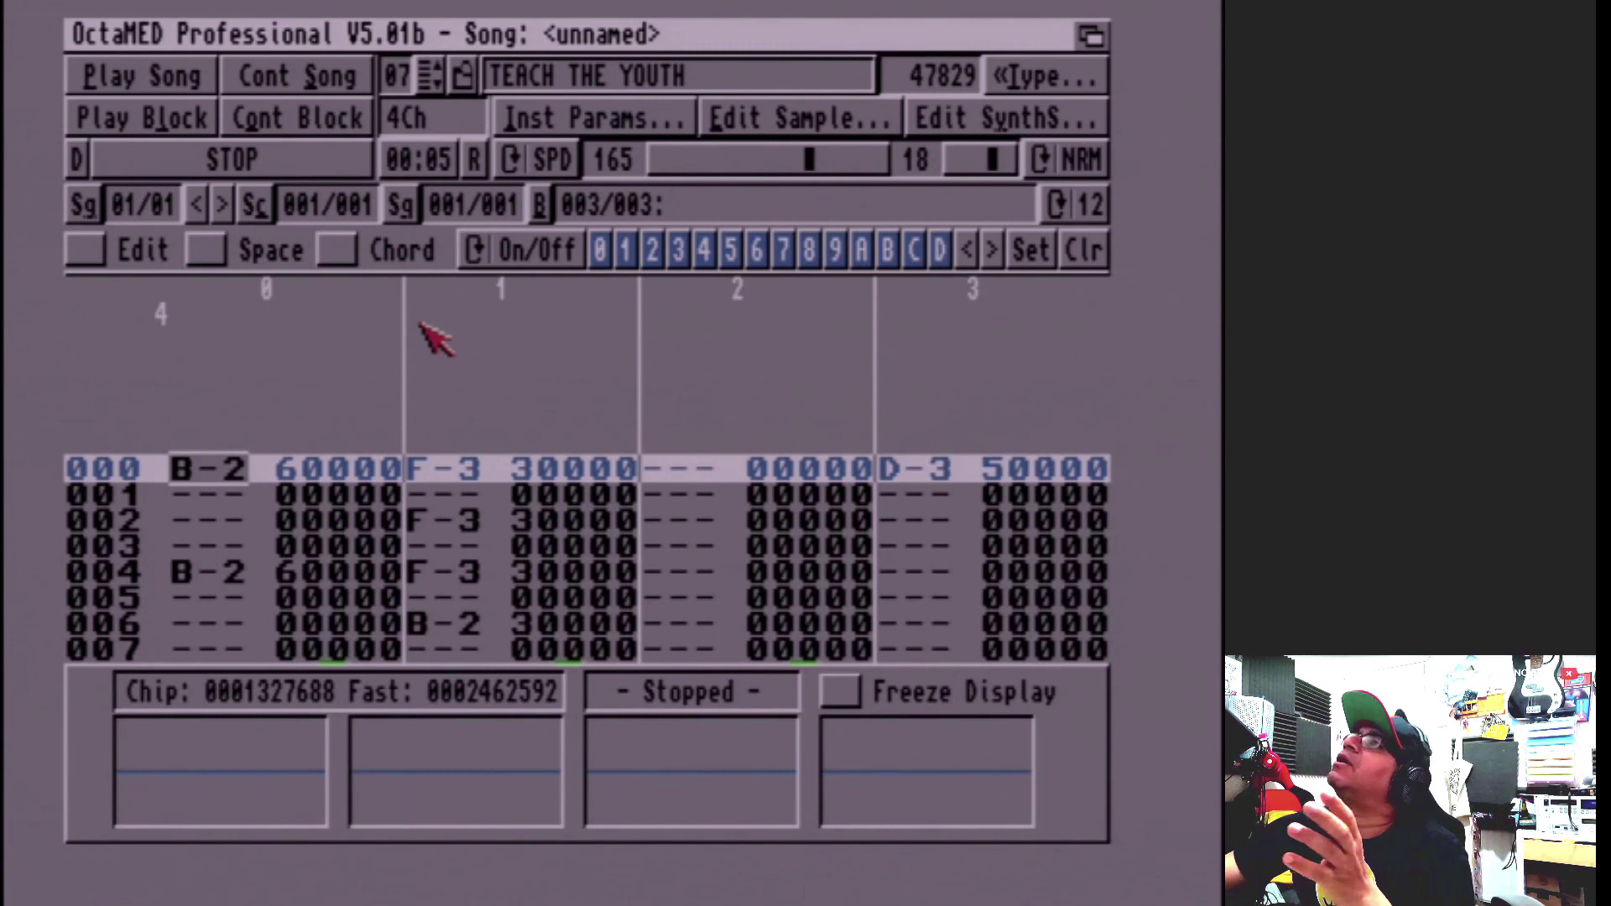
key(shift+Left)
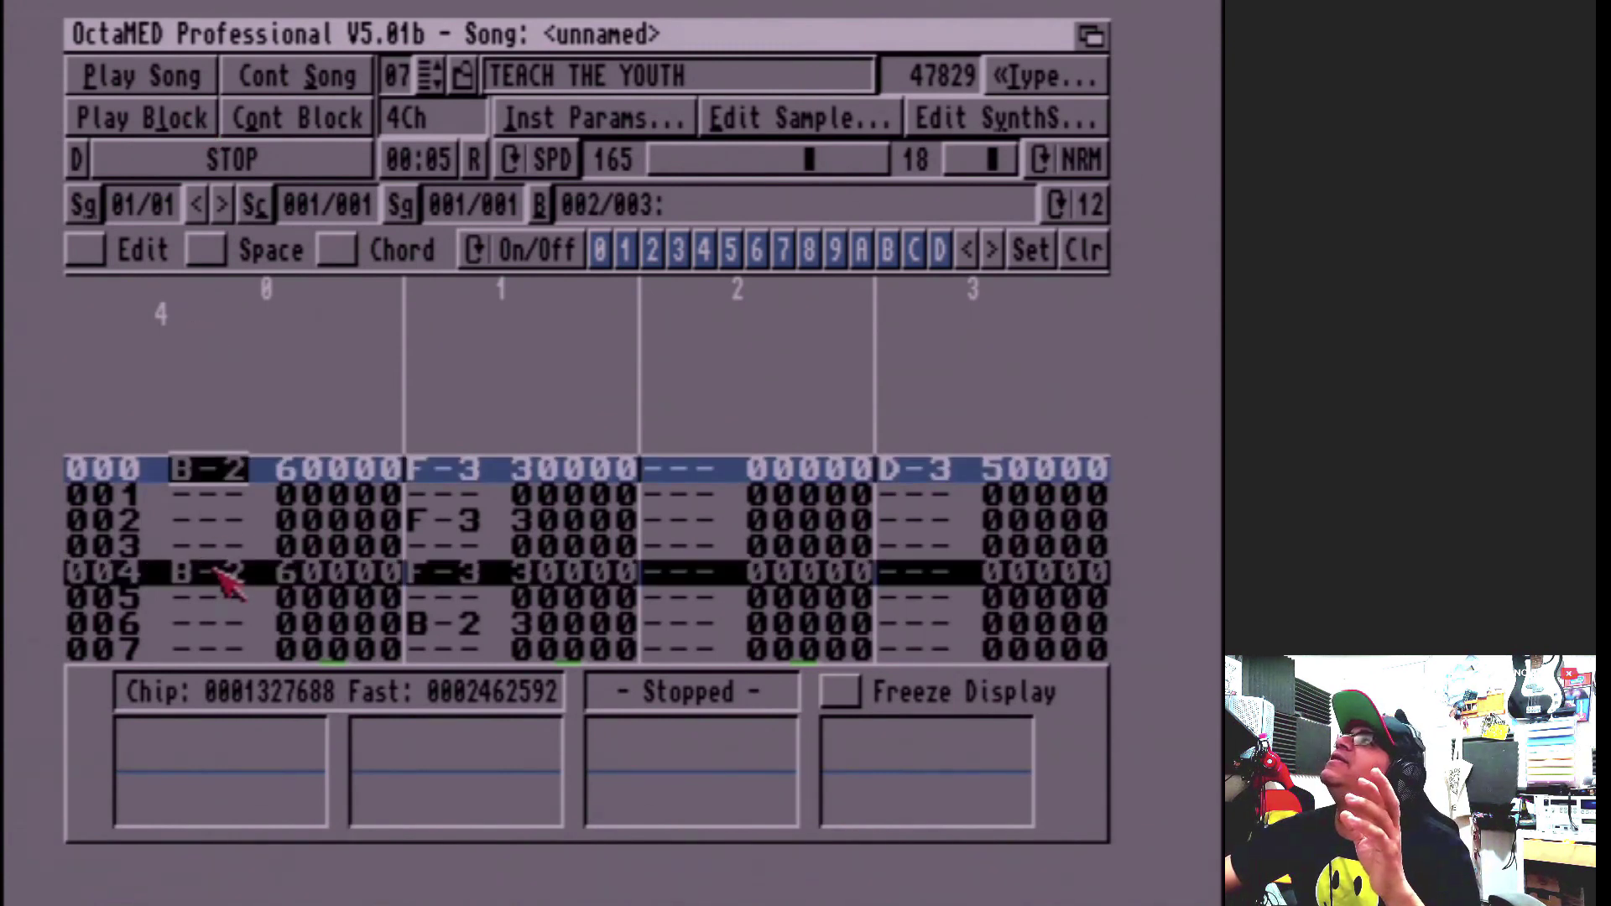
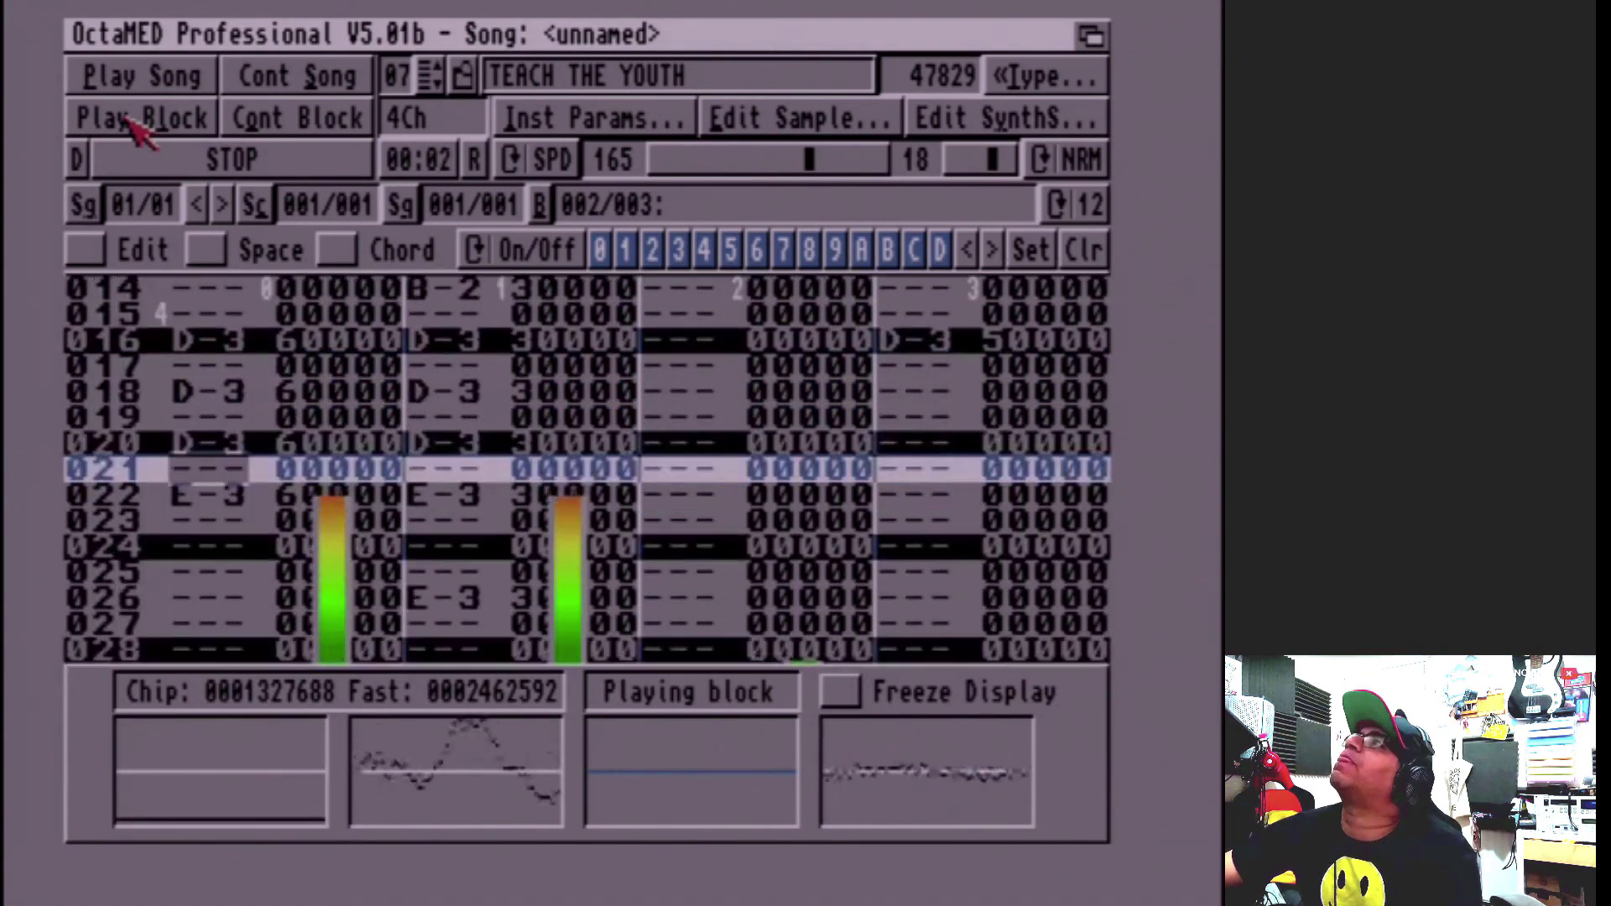
Step: Stop the block and go through the instruments from 07 down to 01 AMEN ORIGINAL, auditioning their samples
key(space)
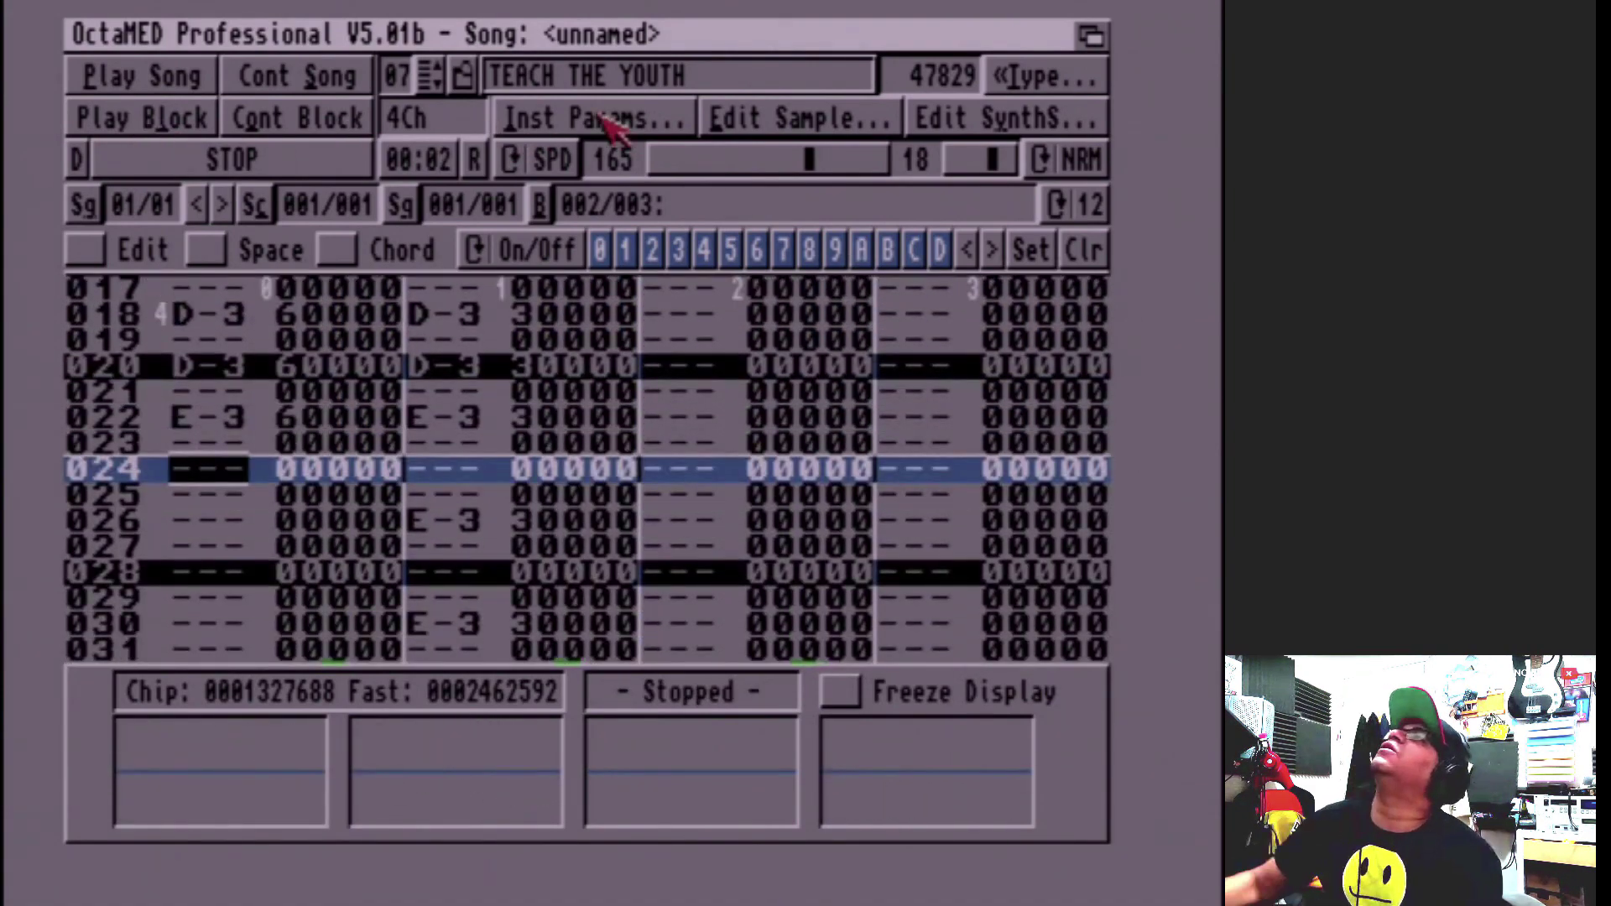
key(shift+Left)
key(q)
key(shift+Left)
key(q)
key(shift+Left)
key(q)
key(shift+Right)
key(shift+Right)
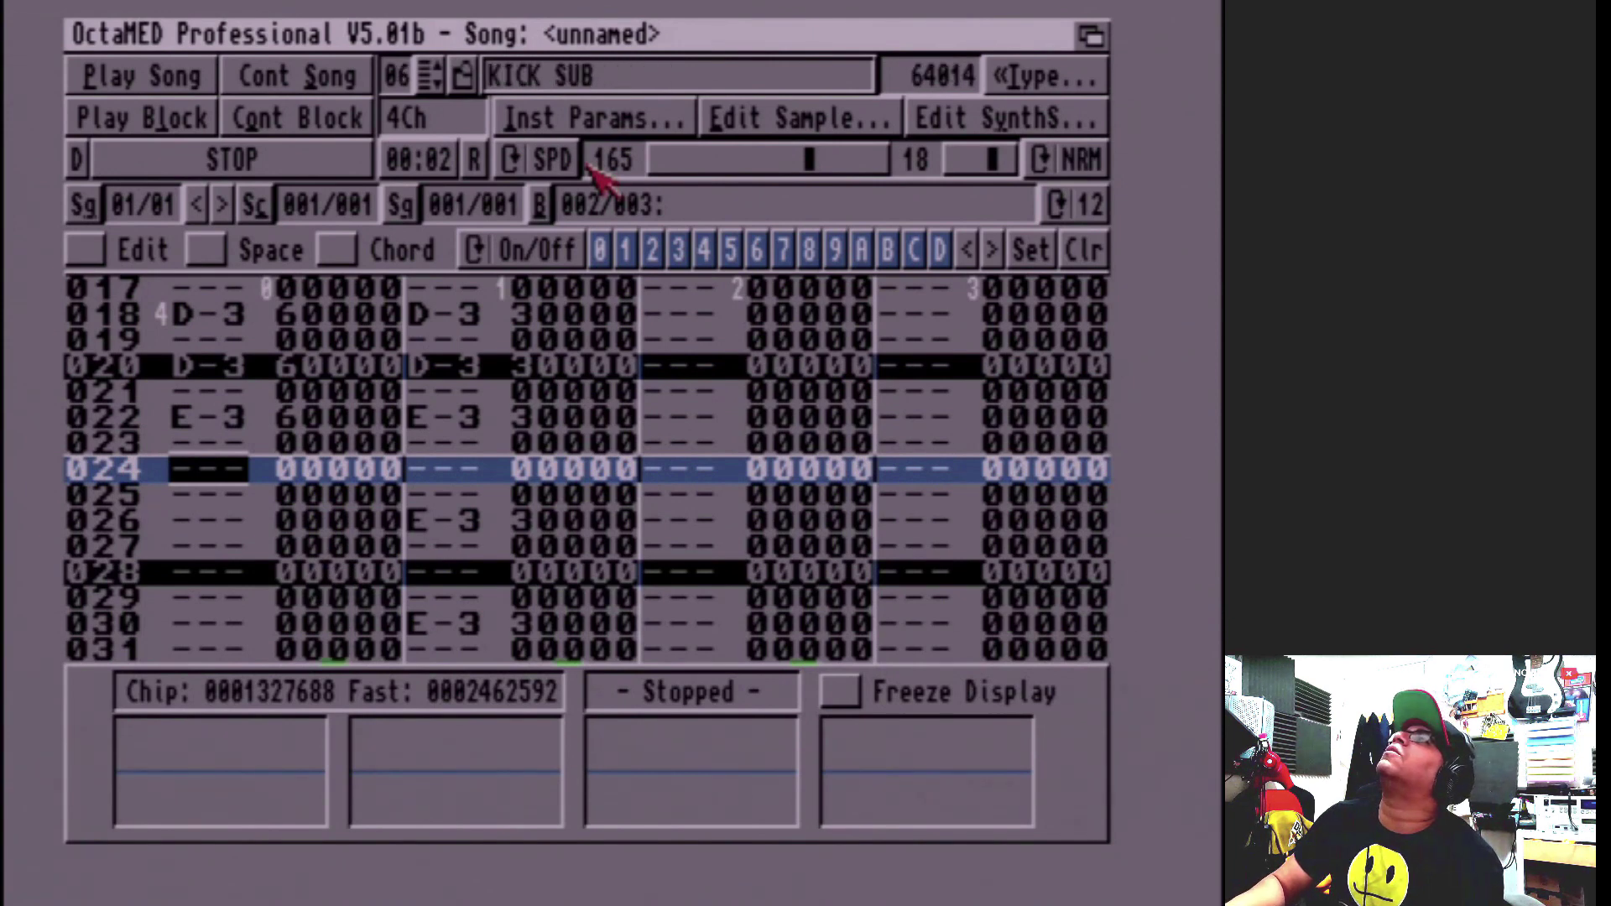
key(shift+Left)
key(shift+Left)
key(shift+Left)
key(shift+Left)
key(shift+Left)
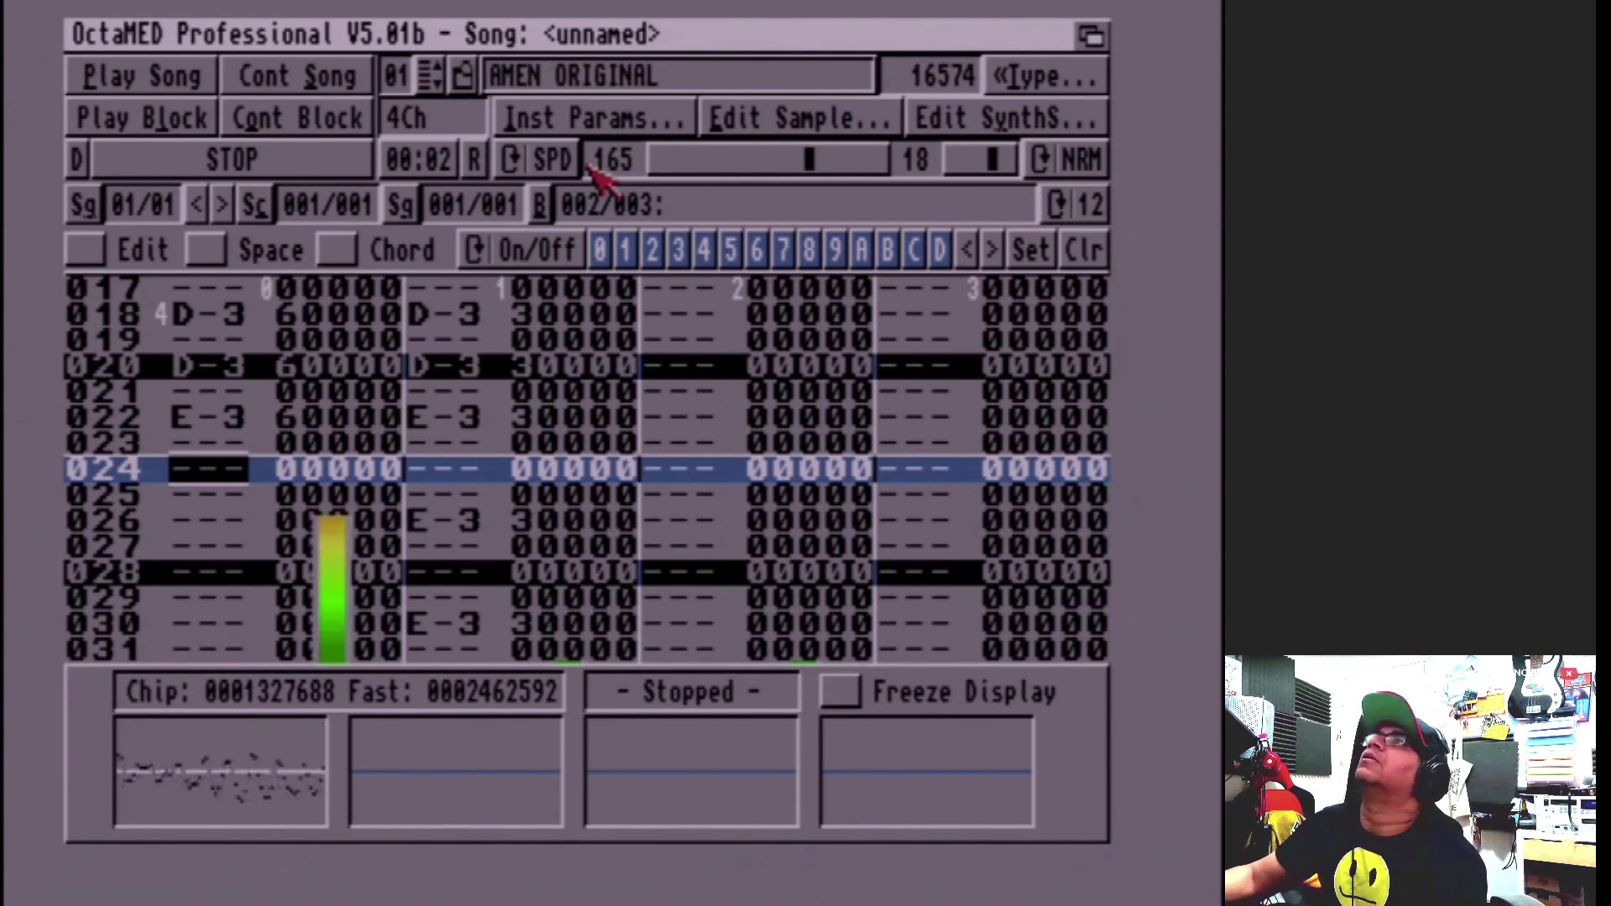
Step: Open AMEN ORIGINAL in the sample editor, turn off its loop and select the waveform from 0 to 16560
click(74, 132)
click(846, 131)
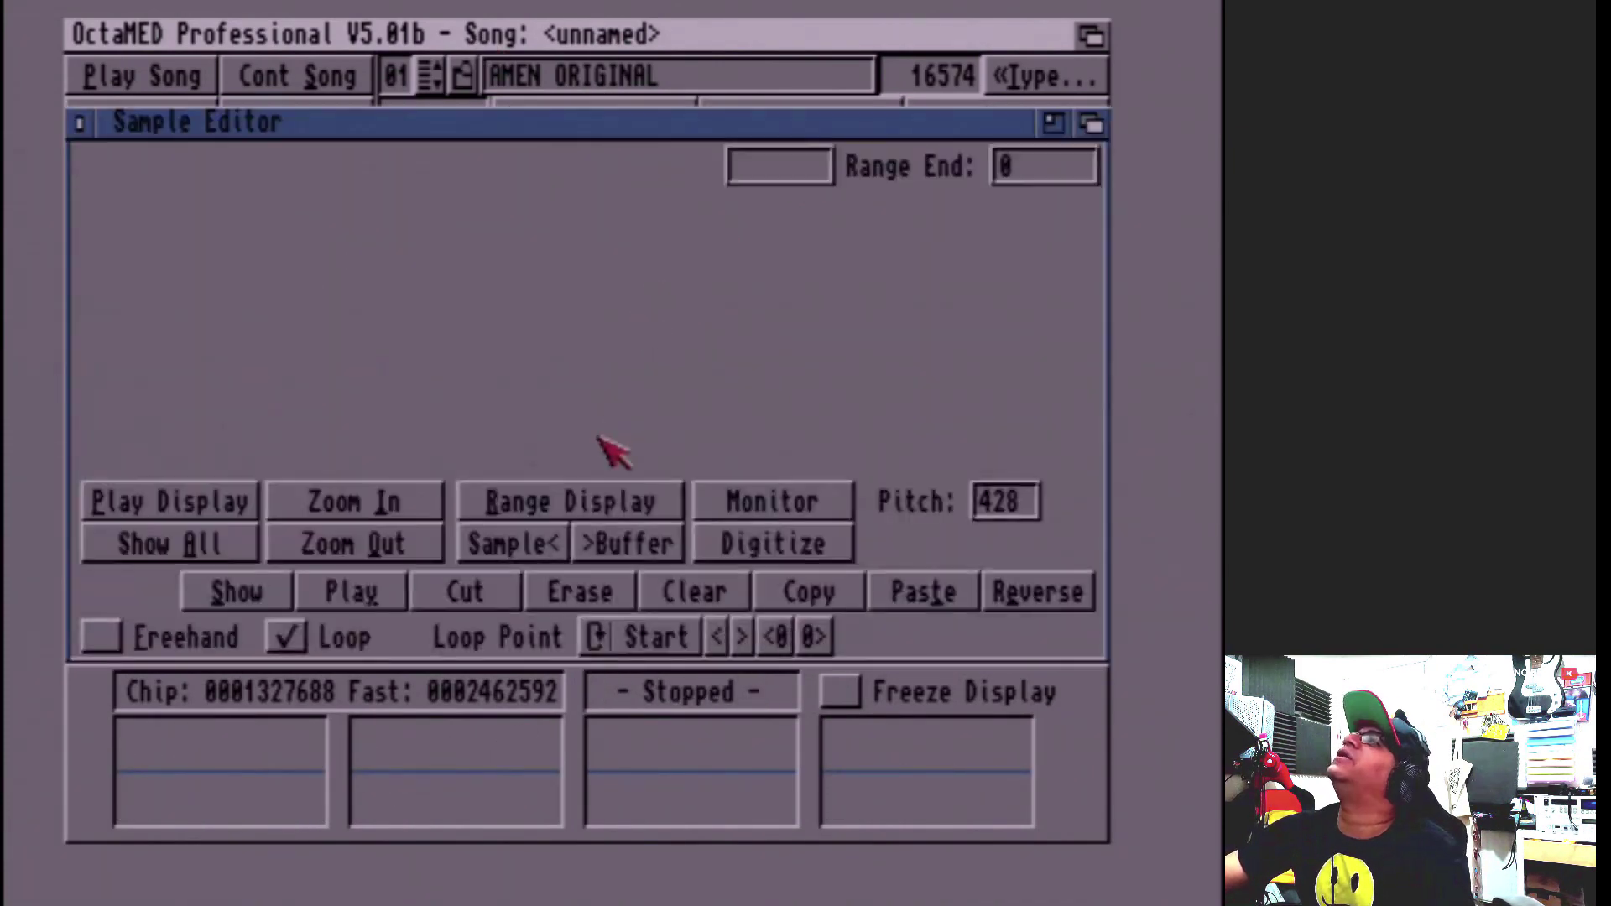
click(286, 637)
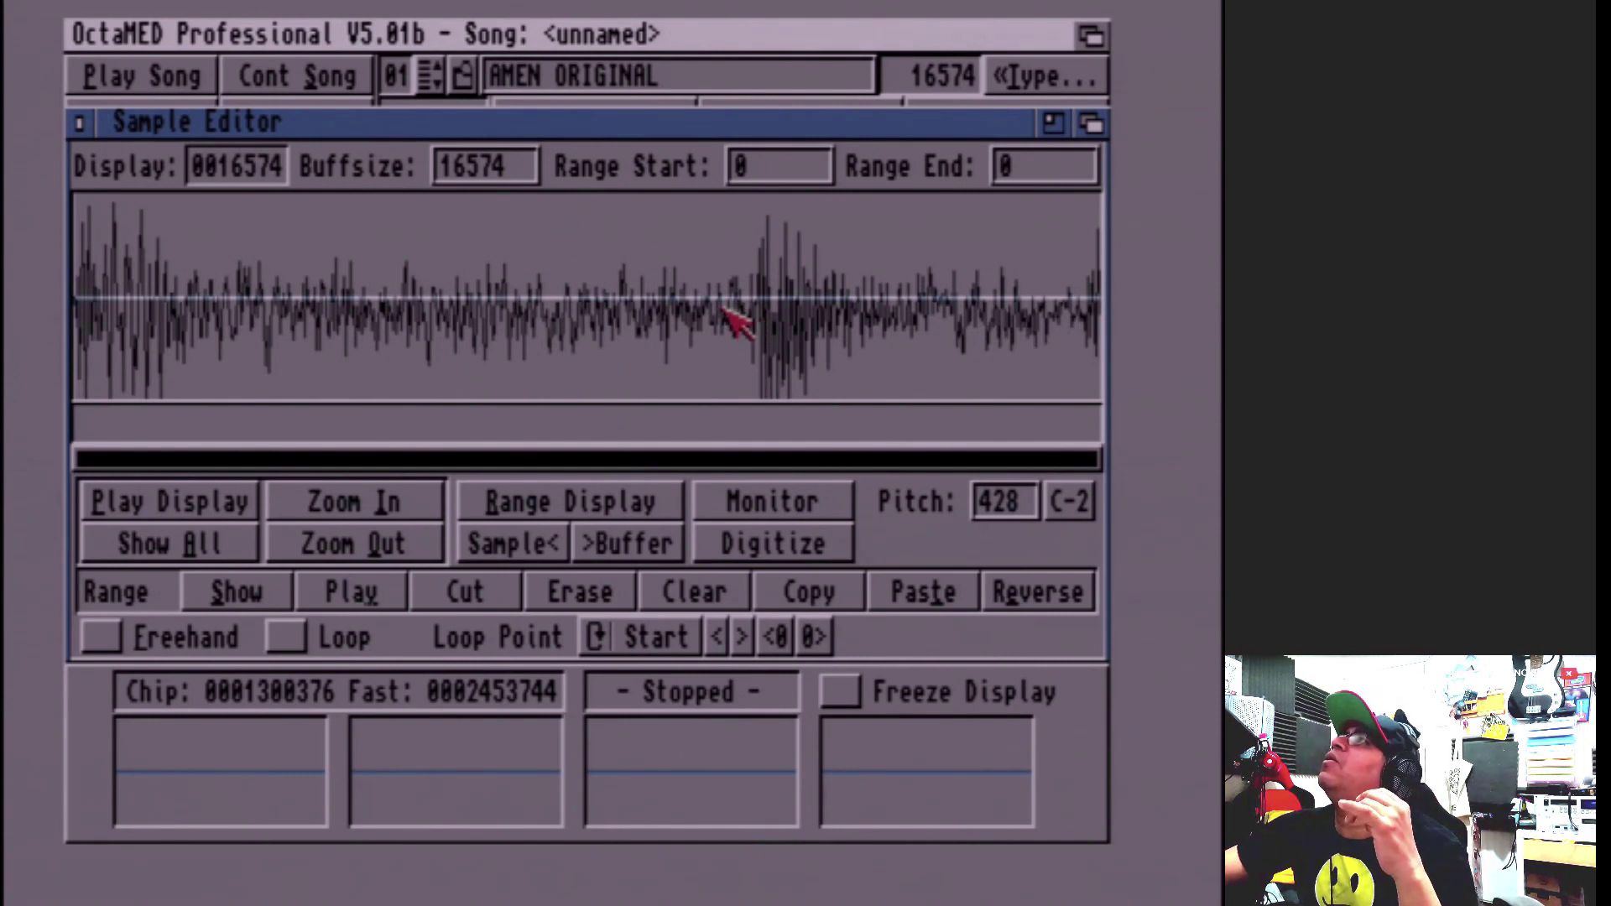
drag(739, 303, 80, 319)
click(1090, 316)
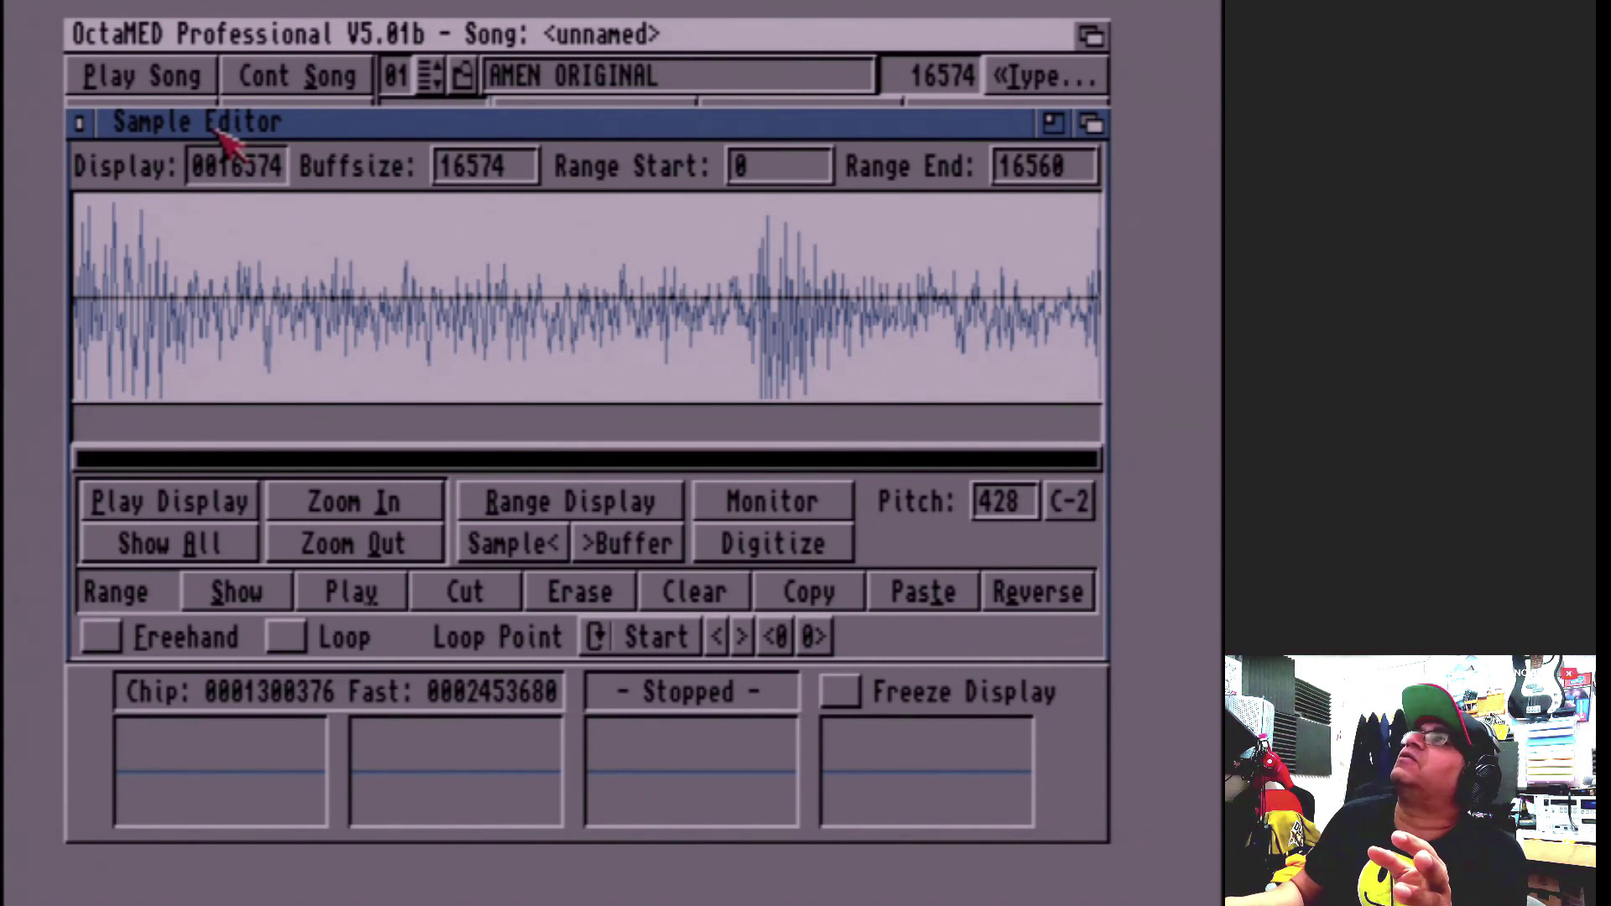
Step: Look through the neighbouring instruments' samples in the sample editor and return to instrument 01 AMEN ORIGINAL
key(shift+Right)
key(shift+Right)
key(shift+Right)
key(shift+Right)
key(shift+Left)
key(shift+Left)
key(shift+Left)
key(shift+Left)
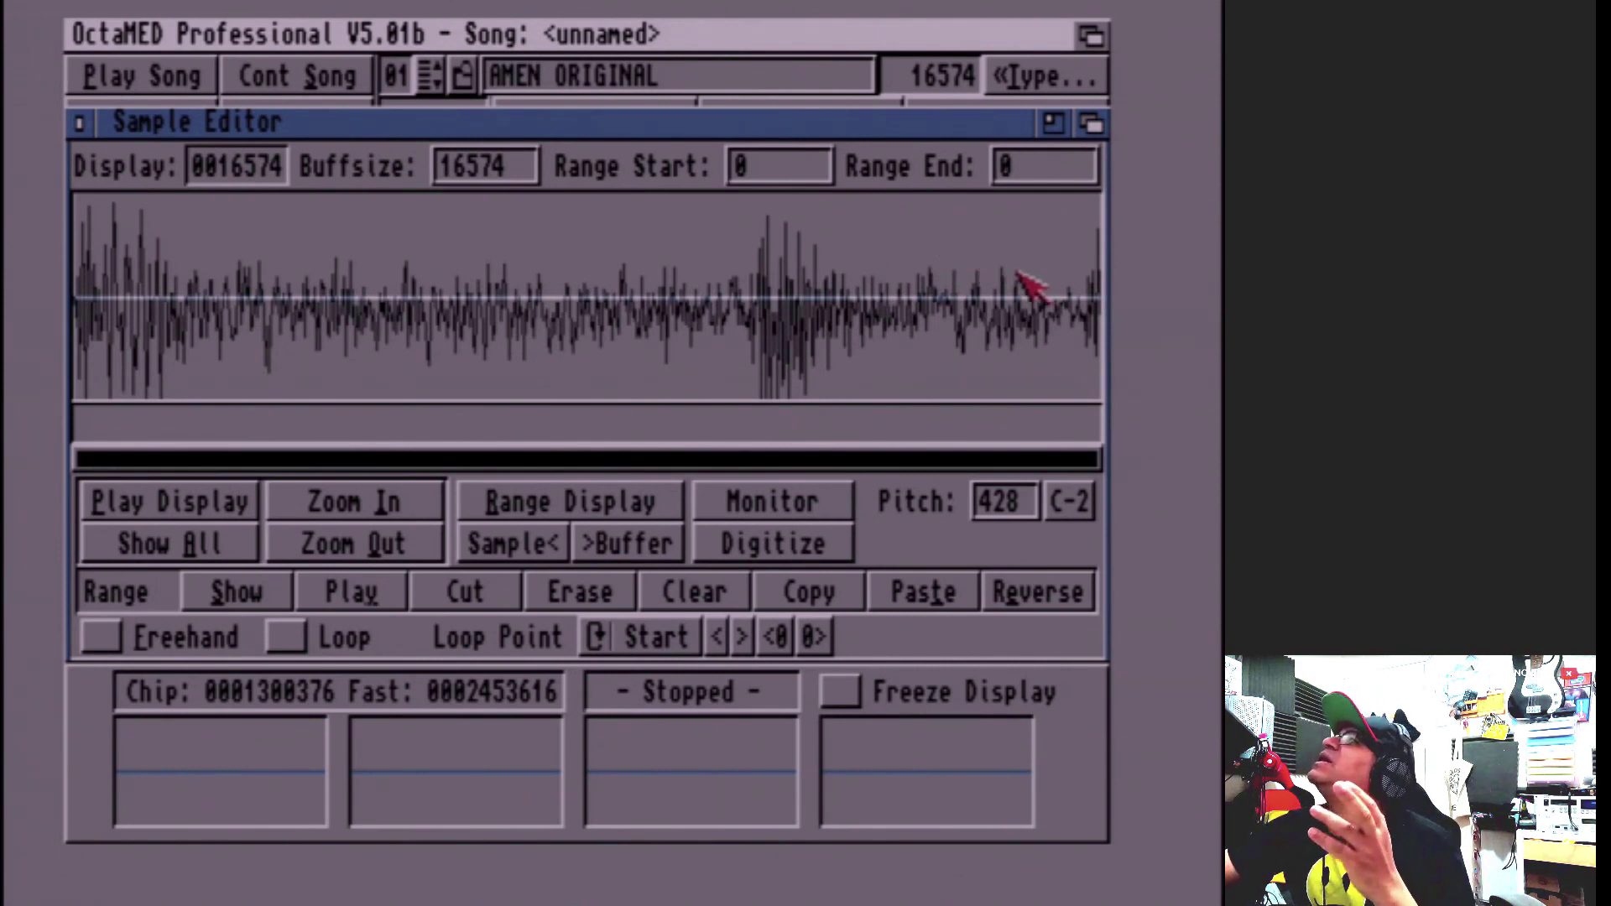
Step: Cut the end of the AMEN ORIGINAL sample, from 16270 to 16573
drag(1081, 298, 1099, 302)
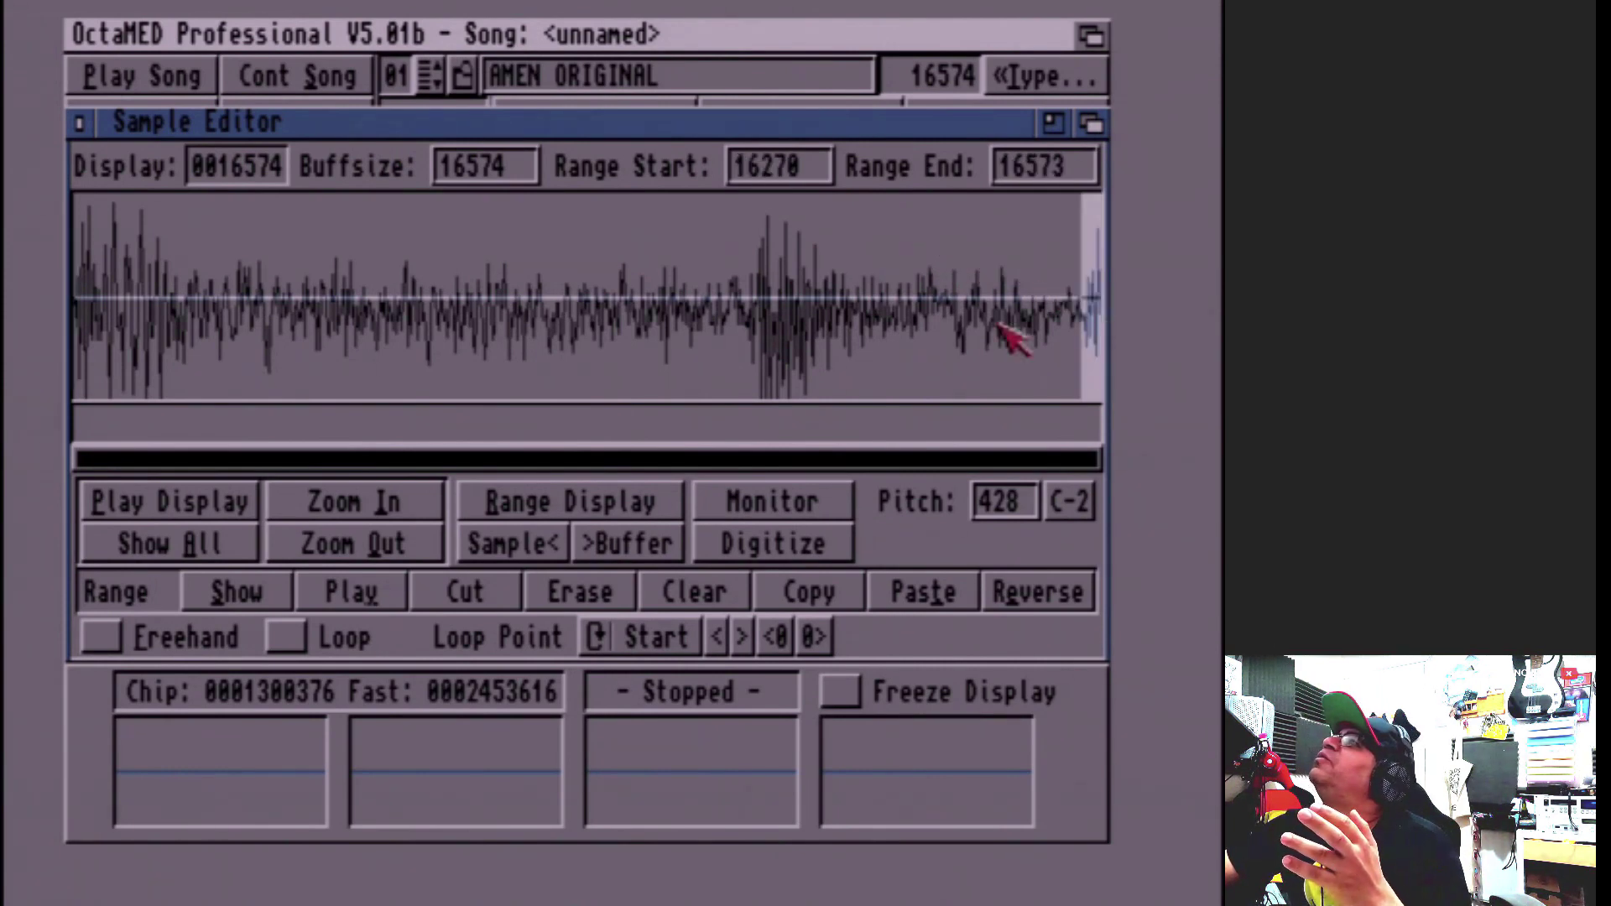
click(465, 596)
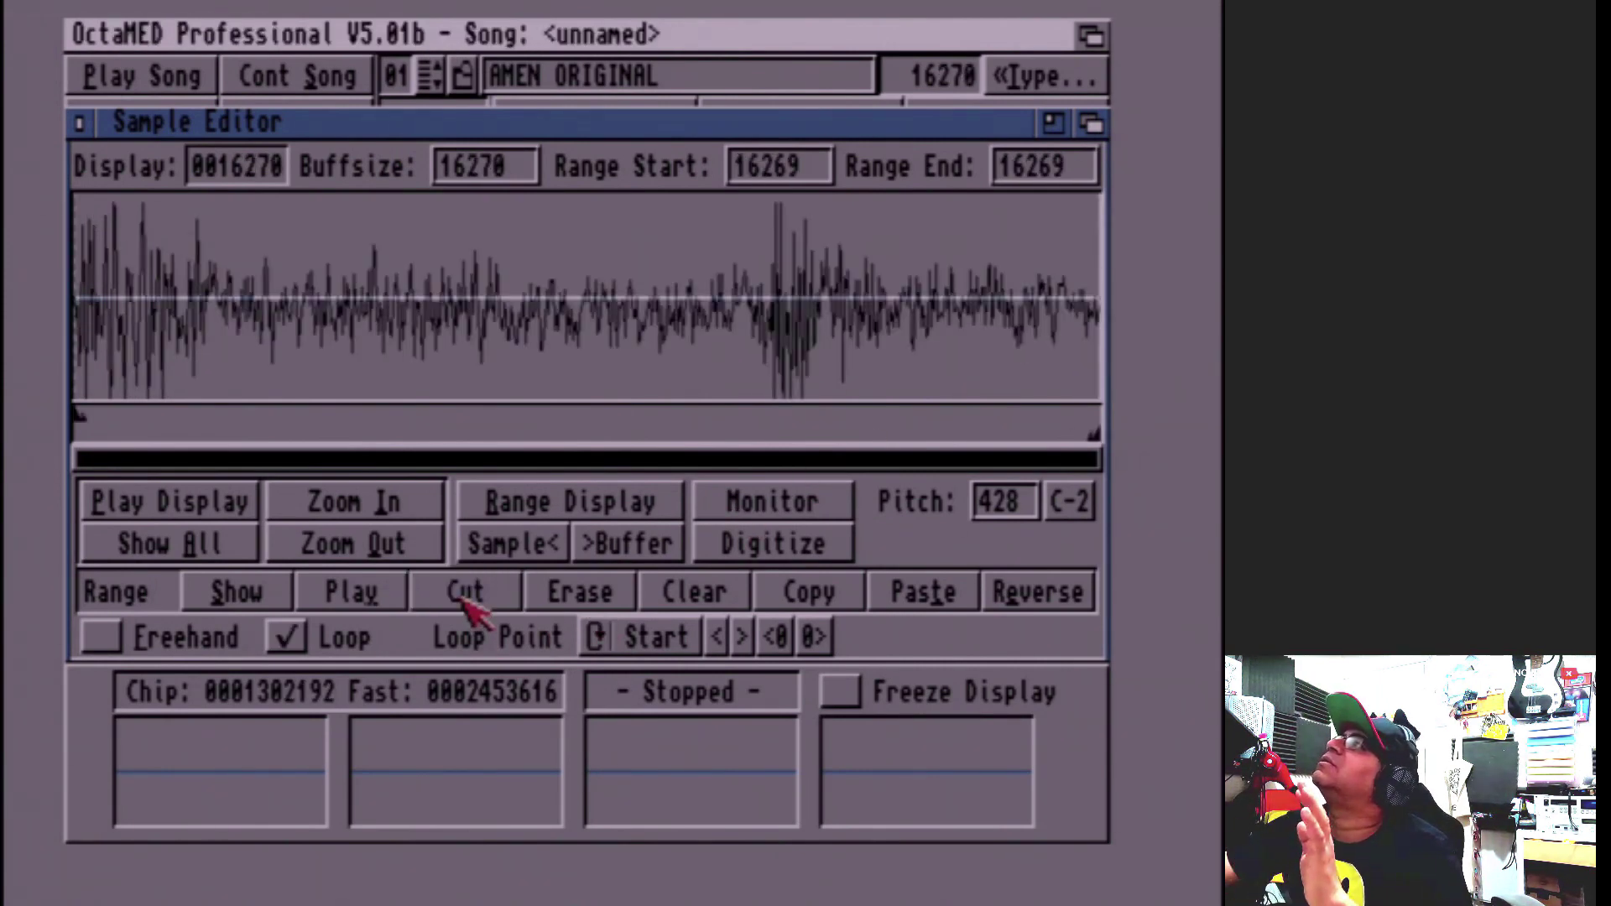
Step: Turn off the loop of AMEN ORIGINAL and replace its sample with the contents of the copy buffer
click(286, 634)
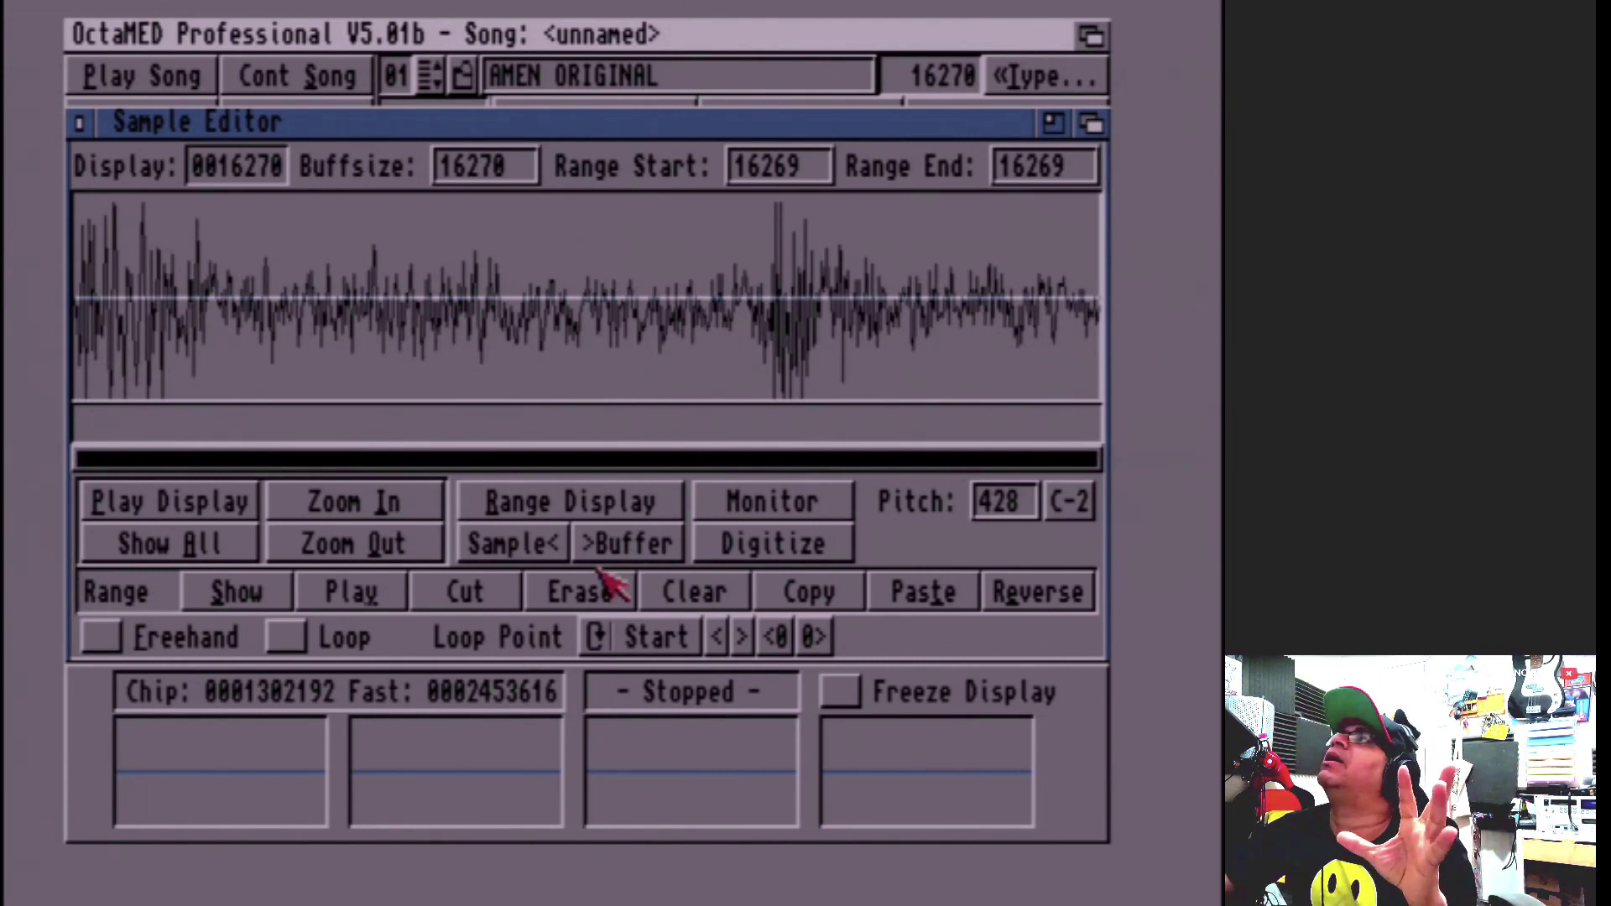
click(542, 557)
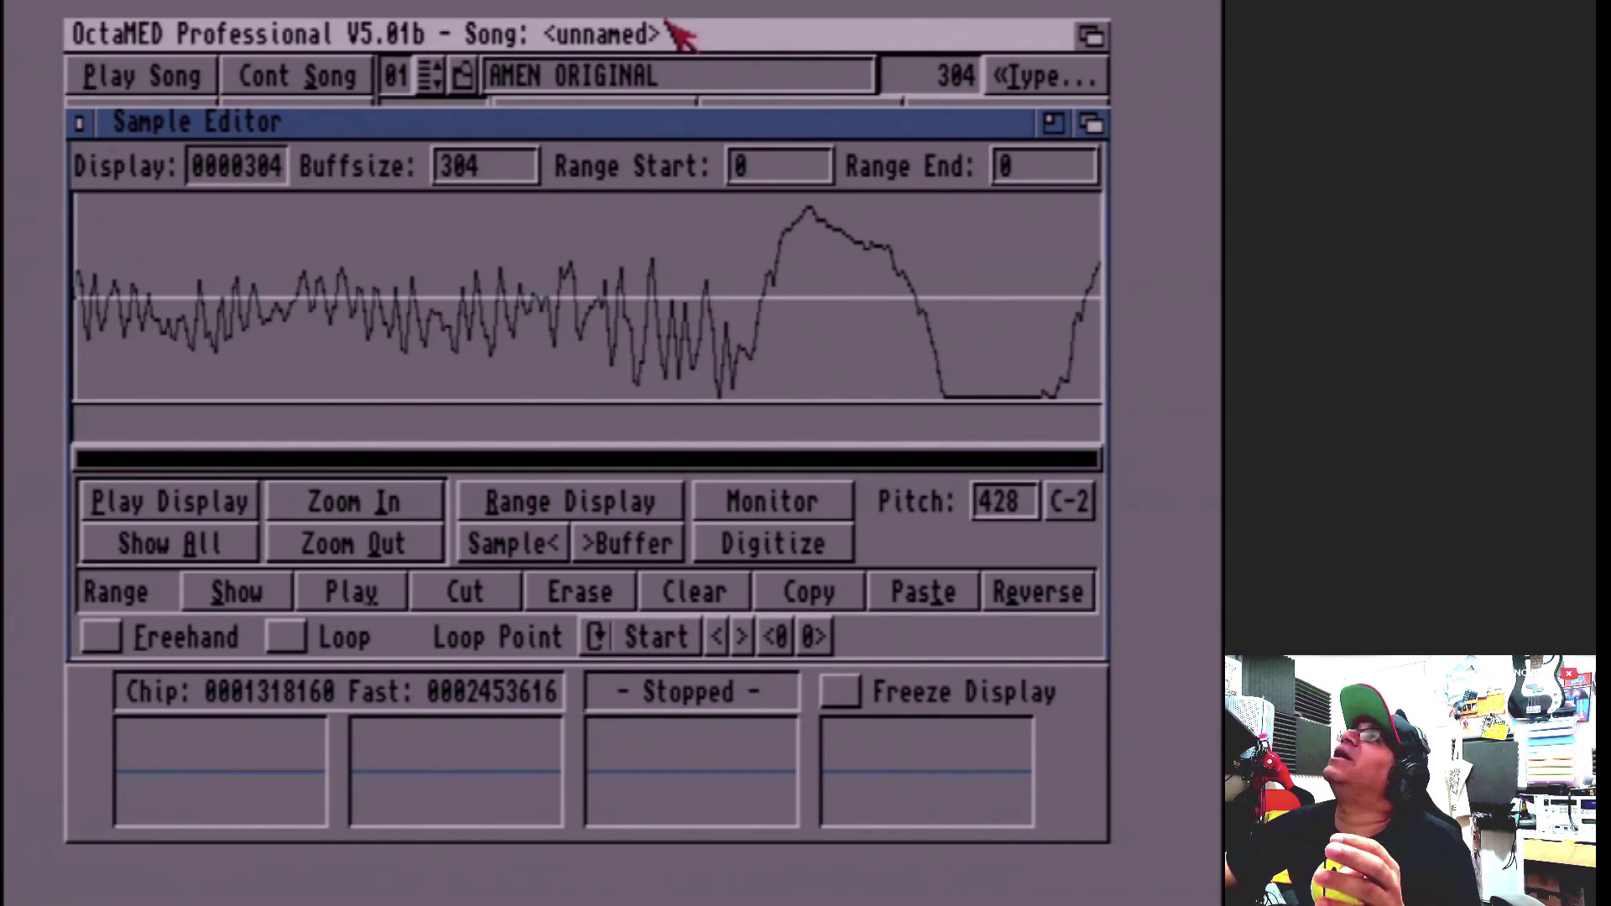
Step: Save the module as an MMD1 multi-module with its instruments in Games1:SONGS, overwriting the existing amiga demo file
right_click(557, 25)
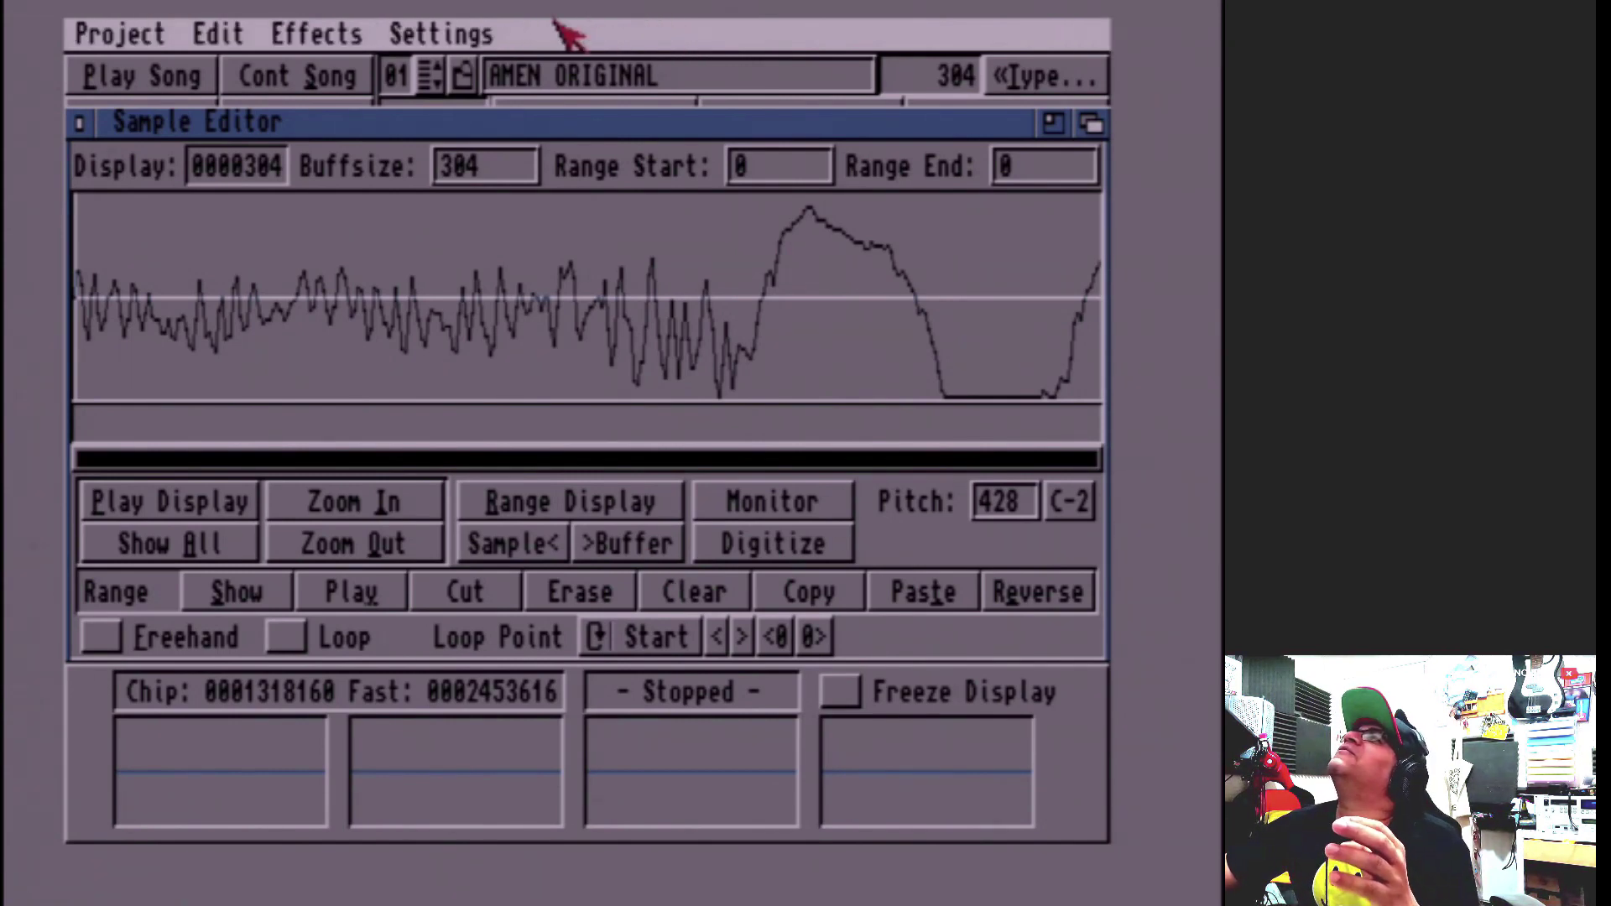
click(323, 99)
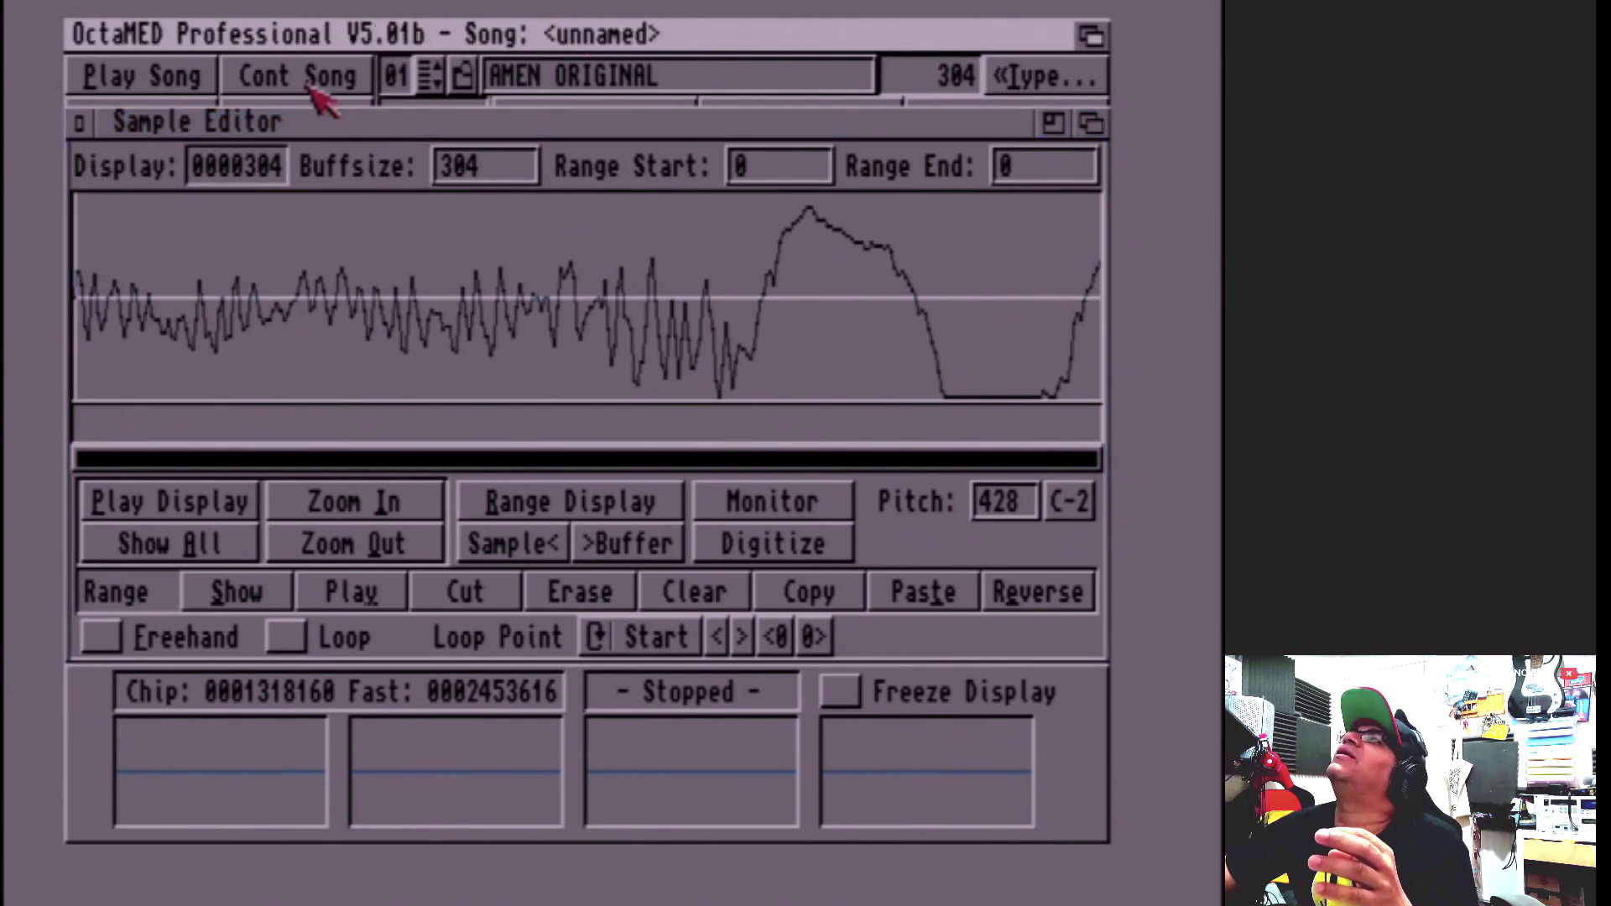
right_click(323, 99)
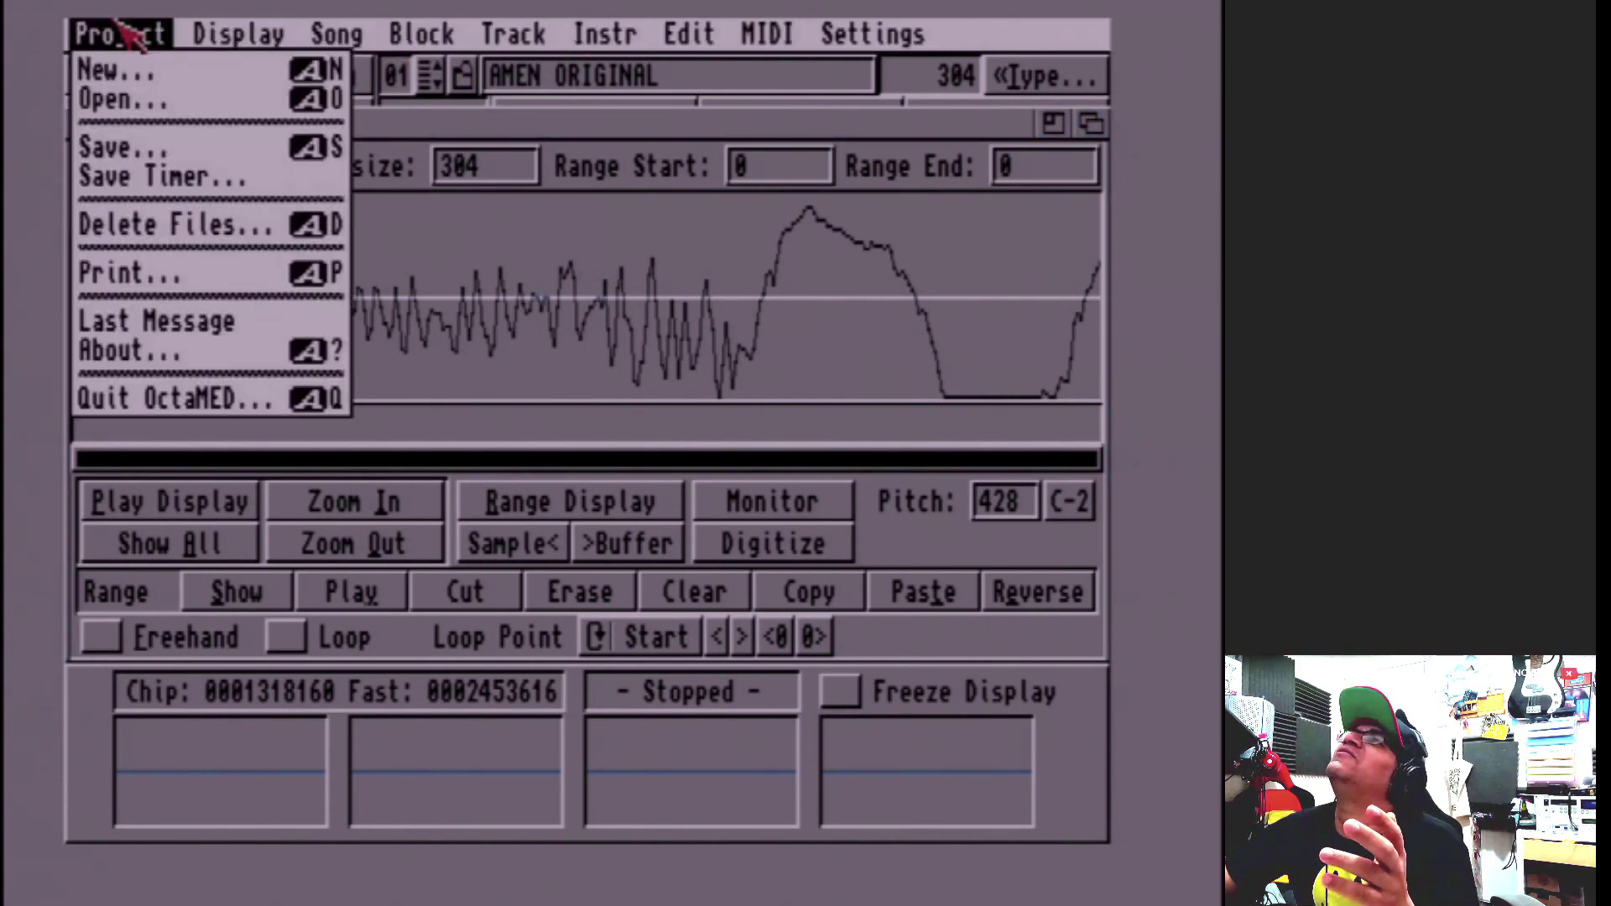
right_click(121, 151)
click(411, 514)
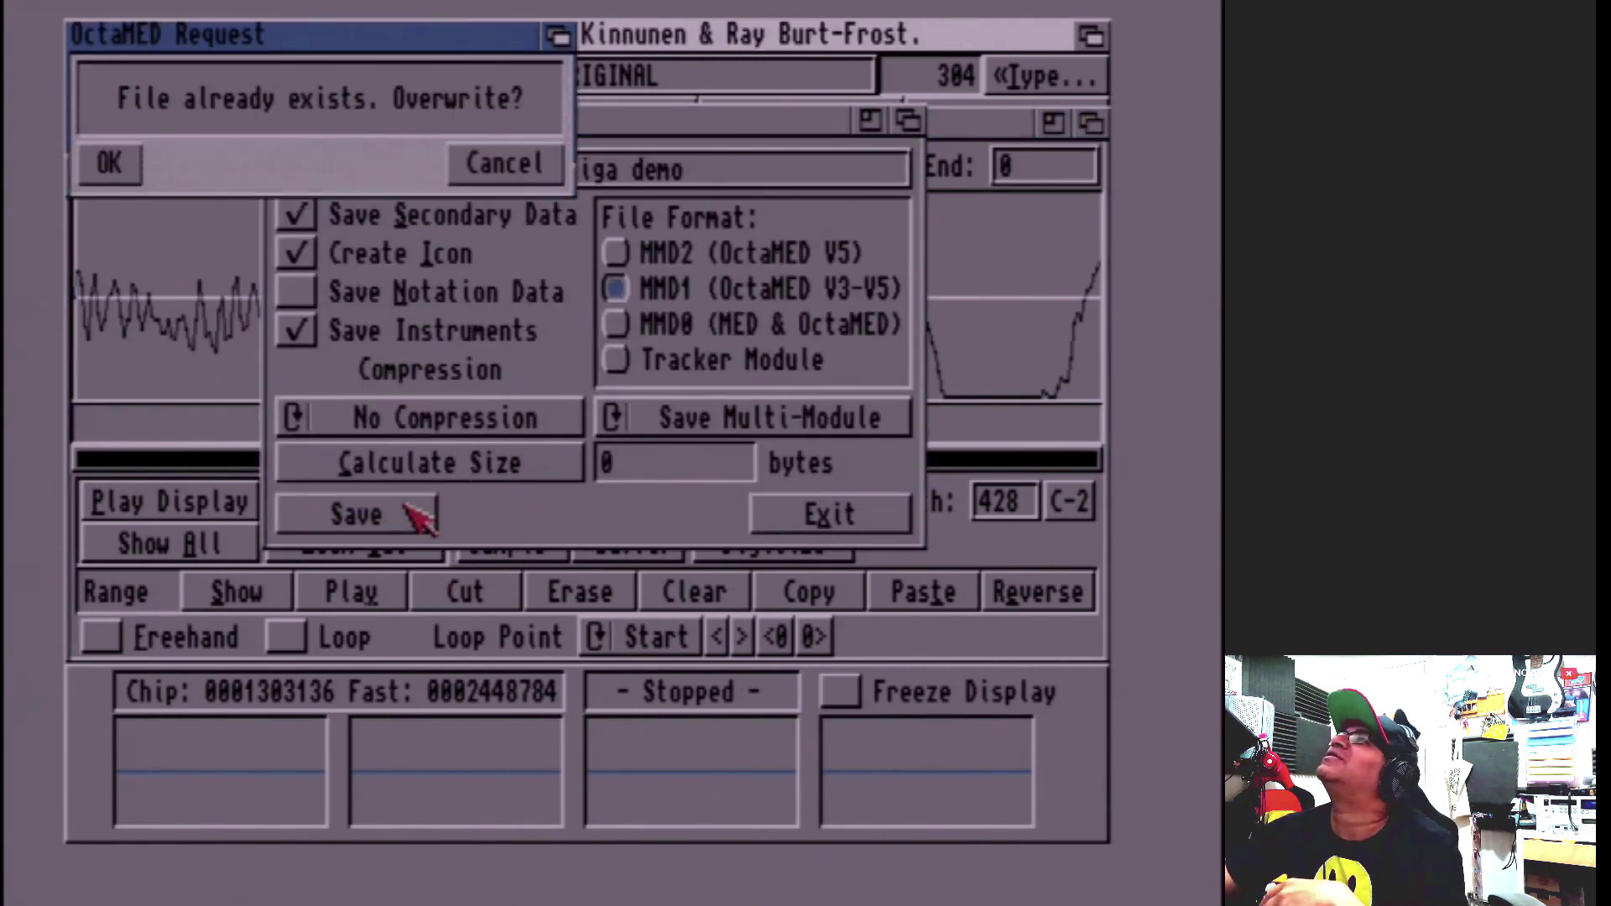
click(135, 163)
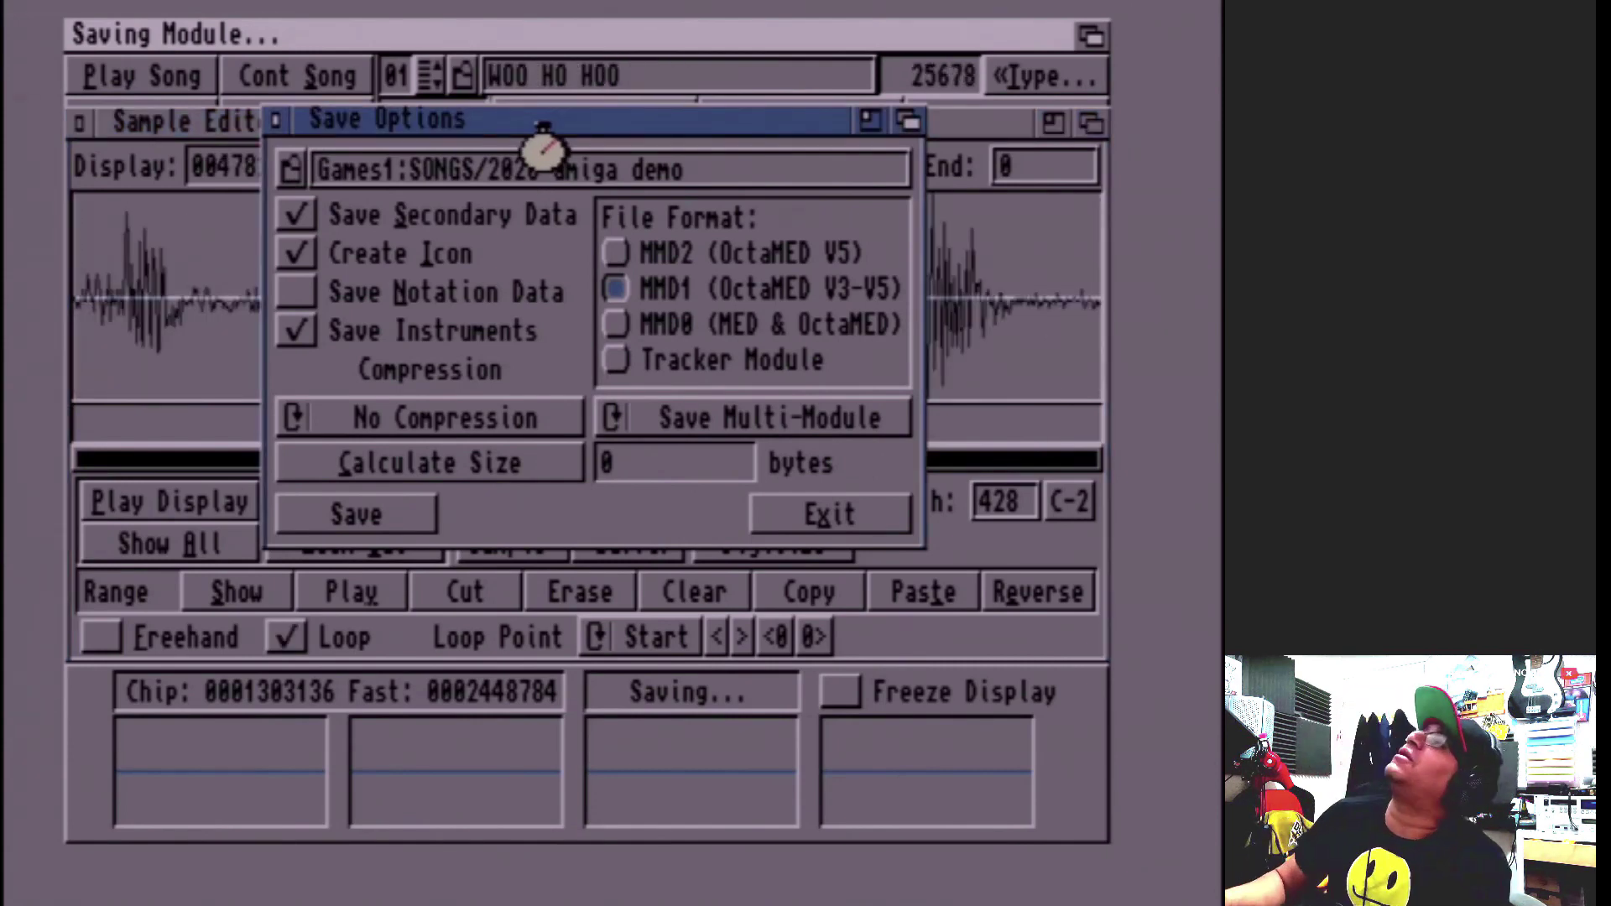
Step: Look through the samples of the first instruments up to JAM CROW in the sample editor
key(shift+Right)
key(shift+Right)
key(shift+Right)
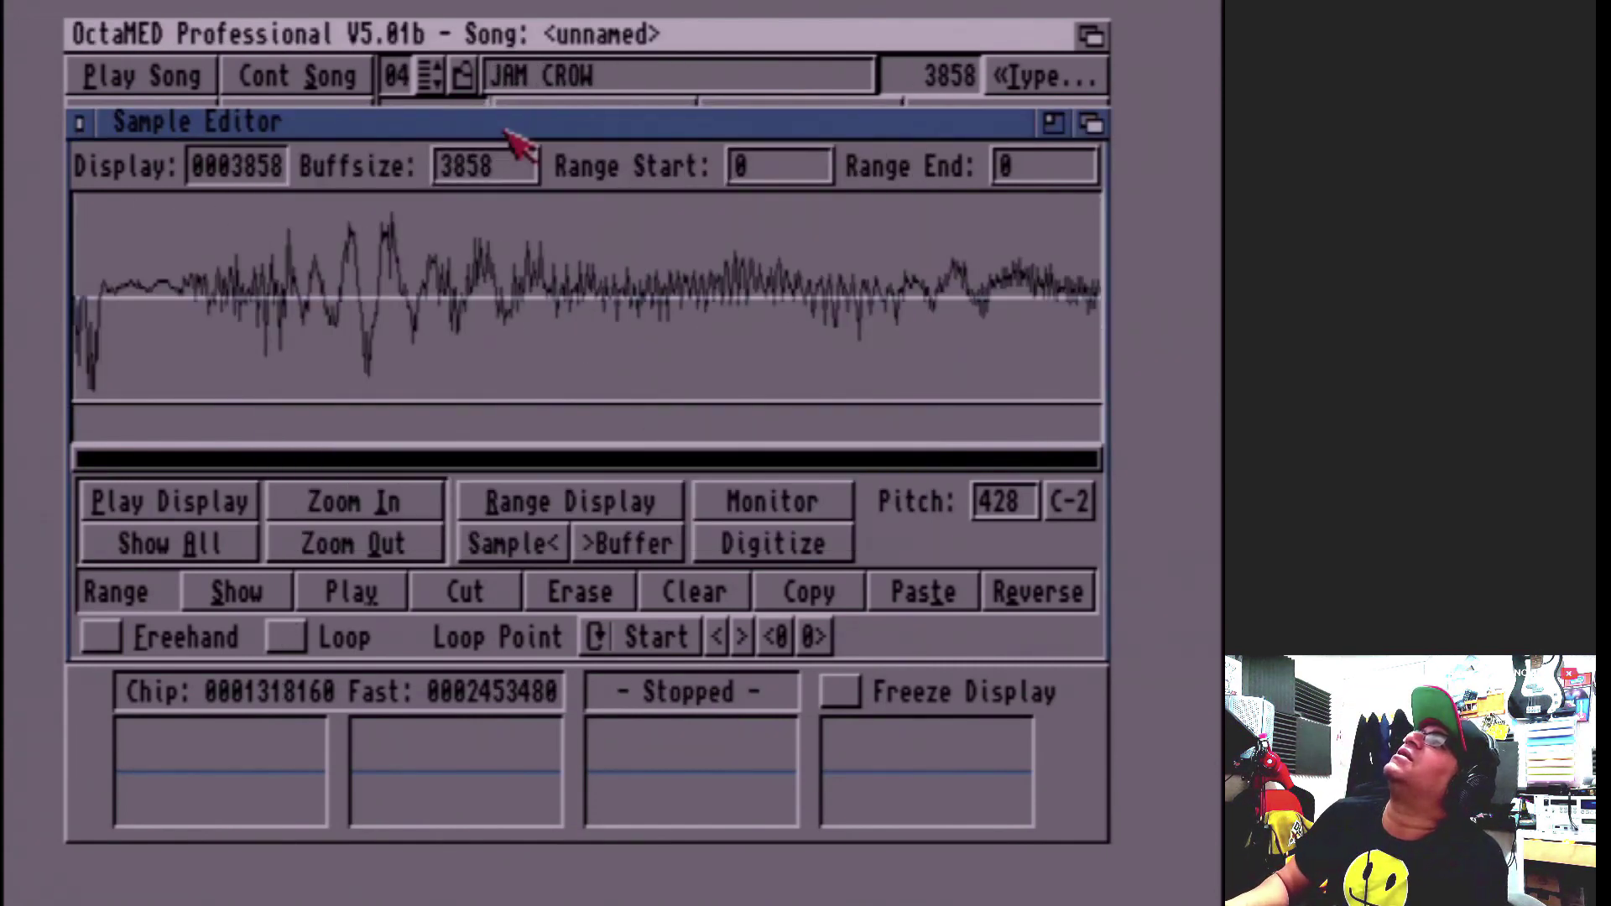
key(shift+Left)
key(shift+Left)
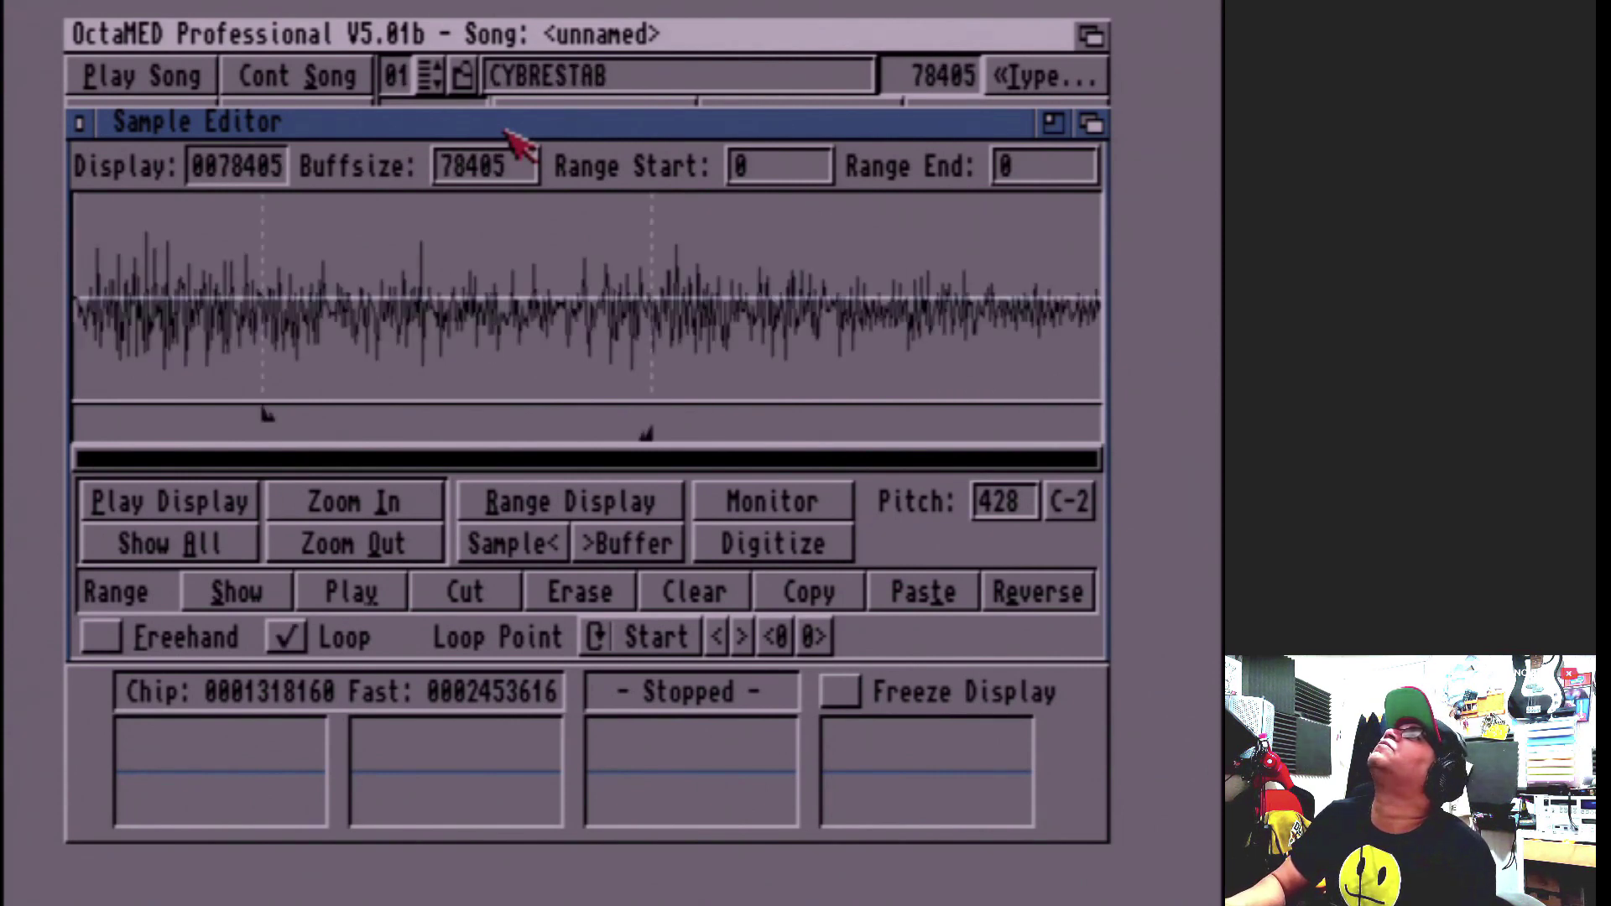
Step: Go to the empty instrument slot 09 and close the sample editor
key(6)
key(7)
key(8)
key(9)
key(Left)
key(Right)
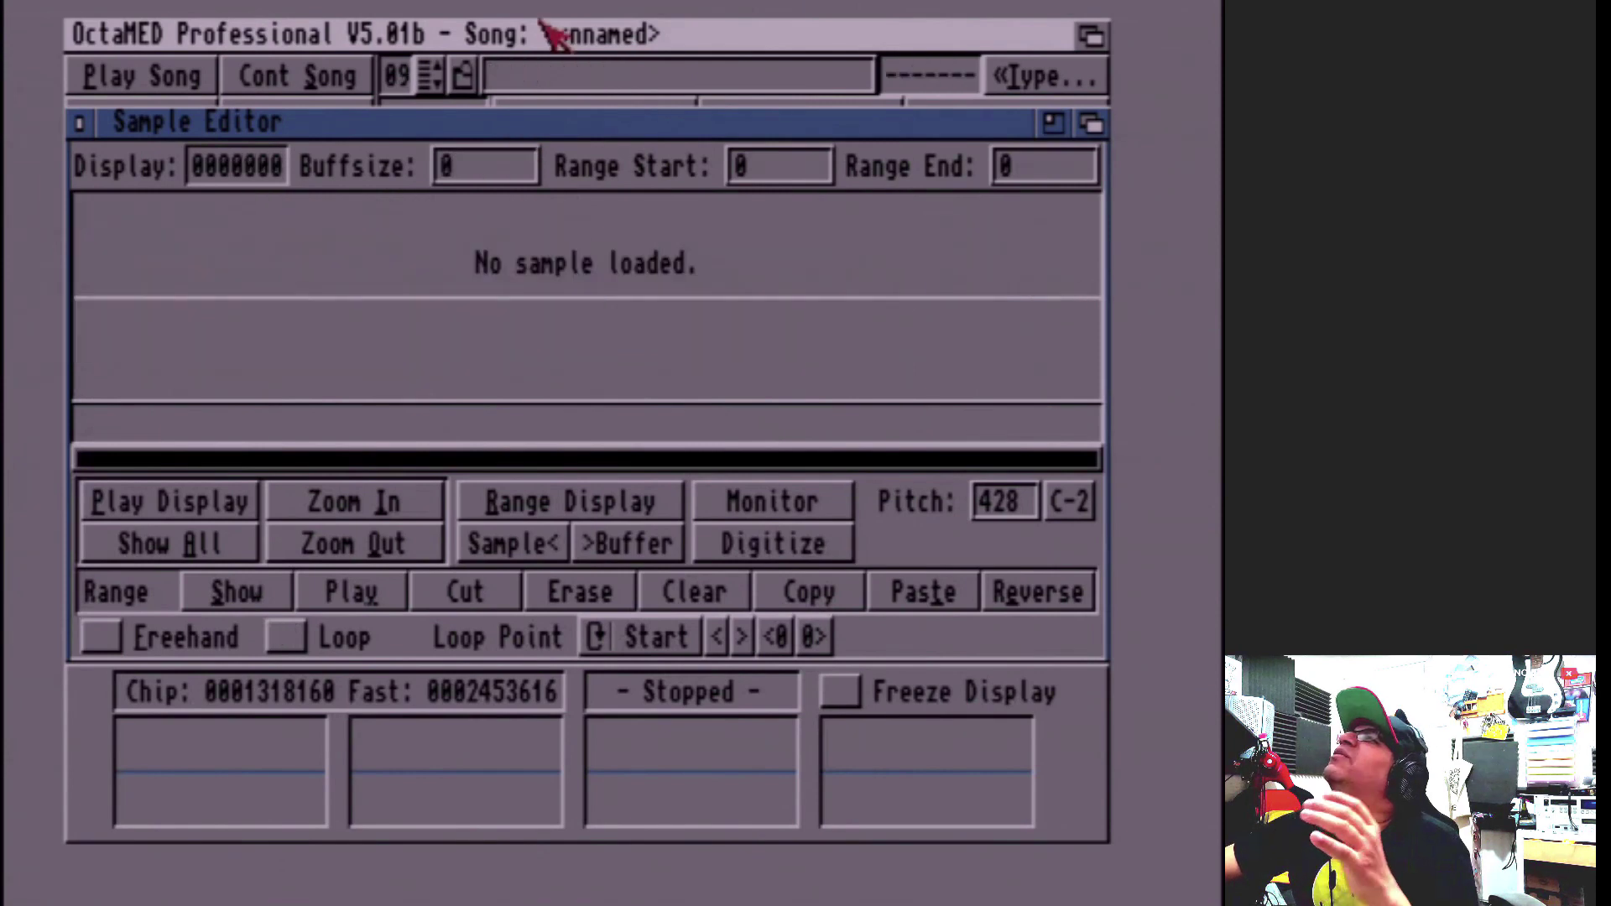
right_click(547, 32)
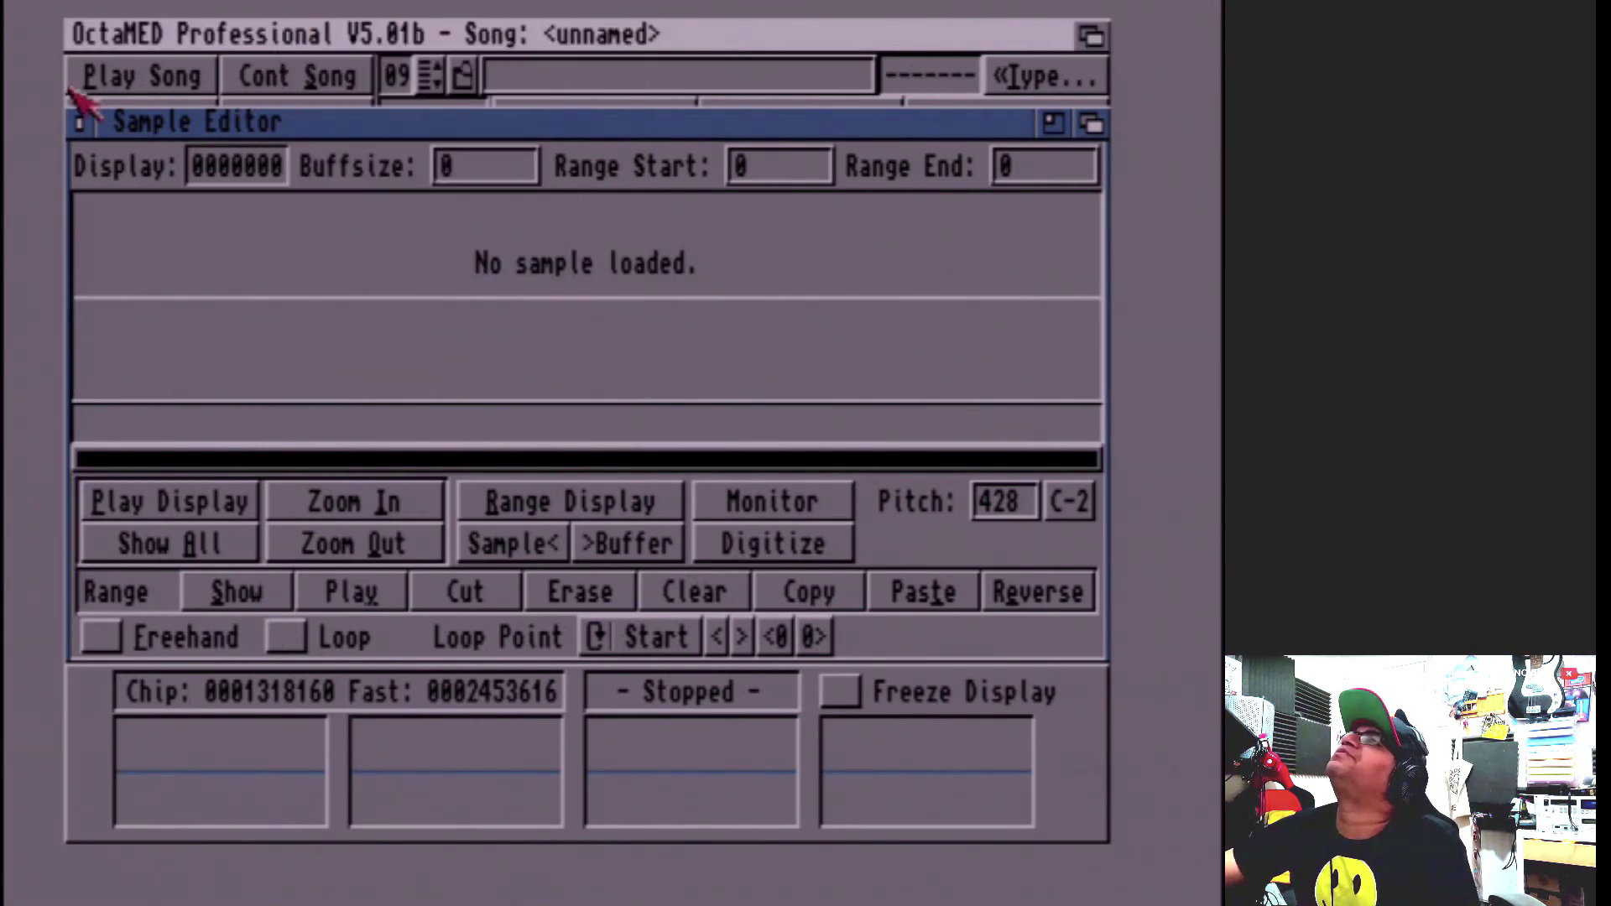
click(79, 123)
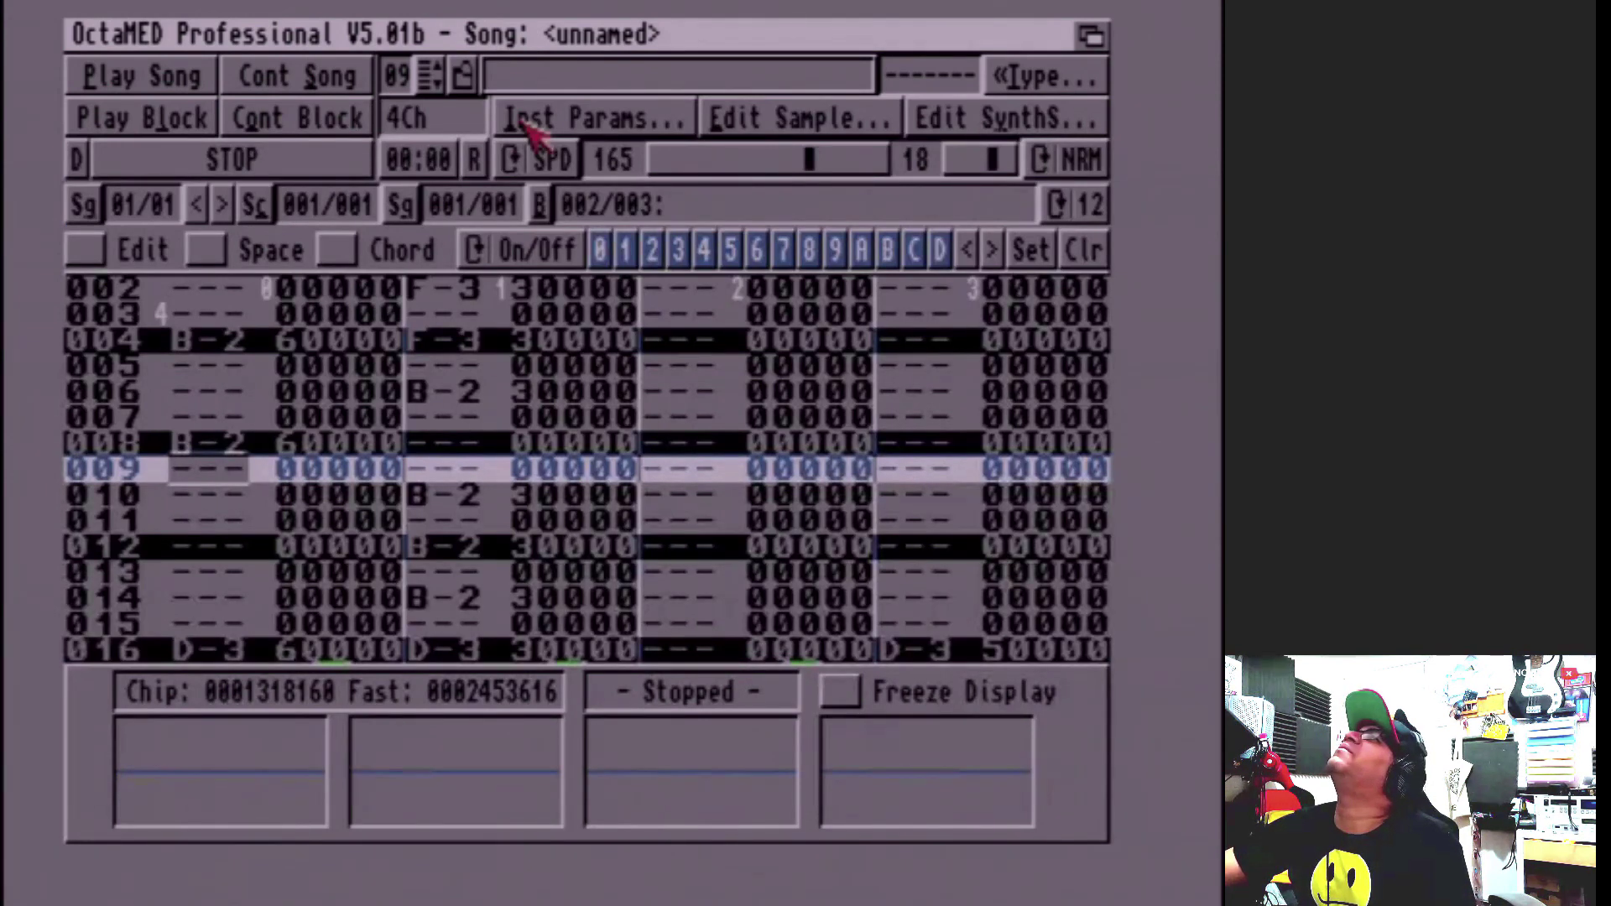
Step: Load AMEN ORIGINAL from the 1994 BREAKS drawer of Games1:SOUND LIBRARY into instrument 09 and audition it
right_click(528, 126)
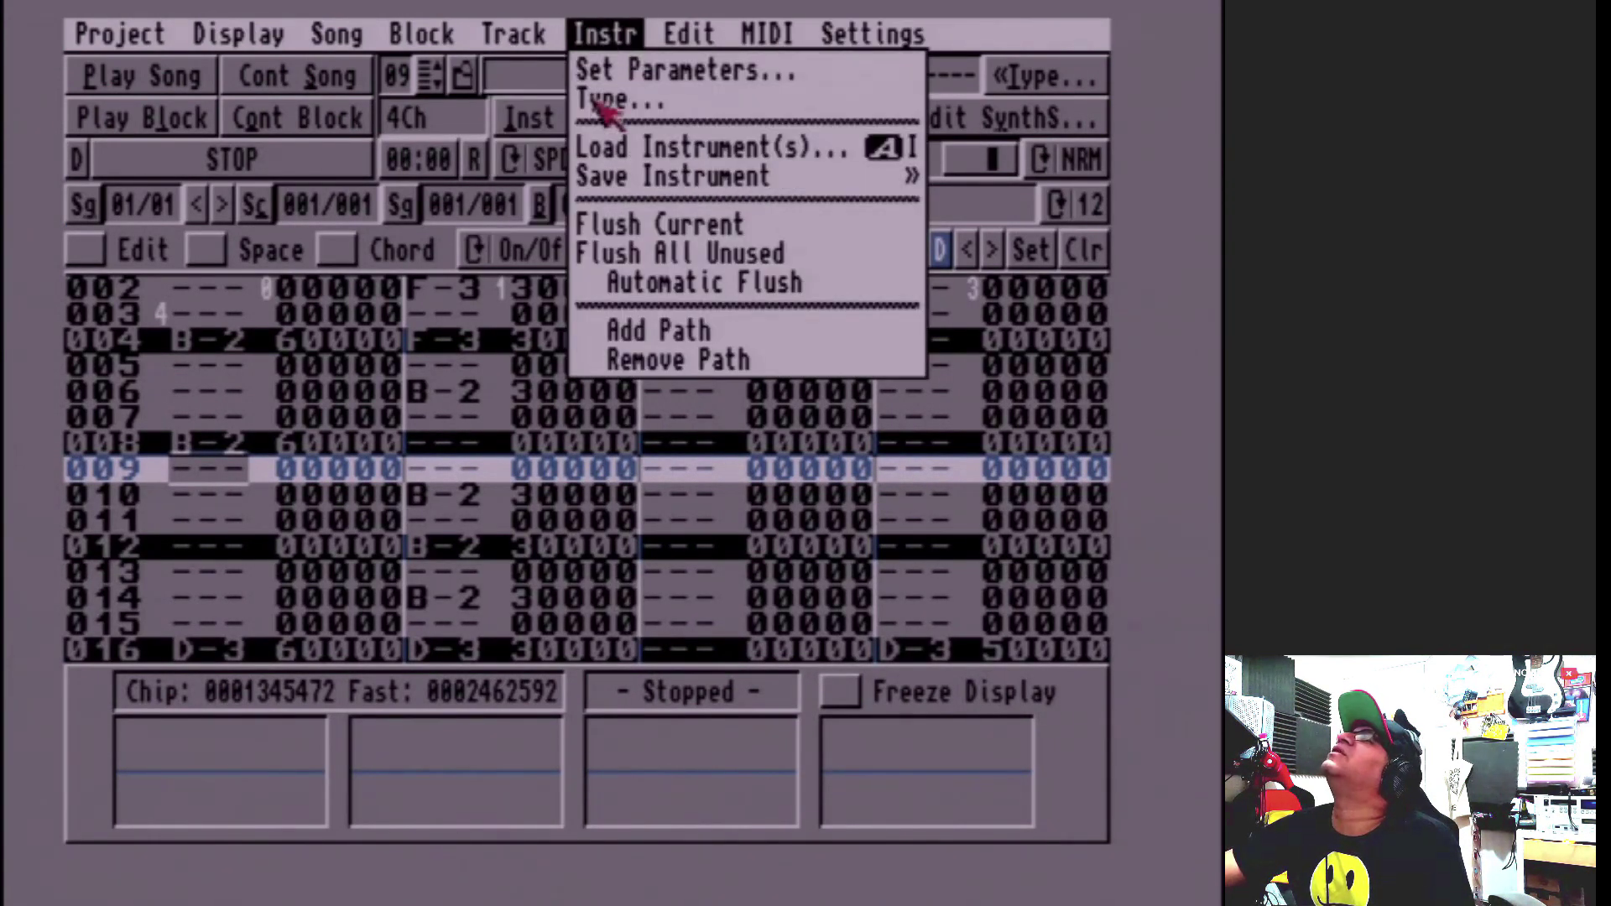
click(662, 147)
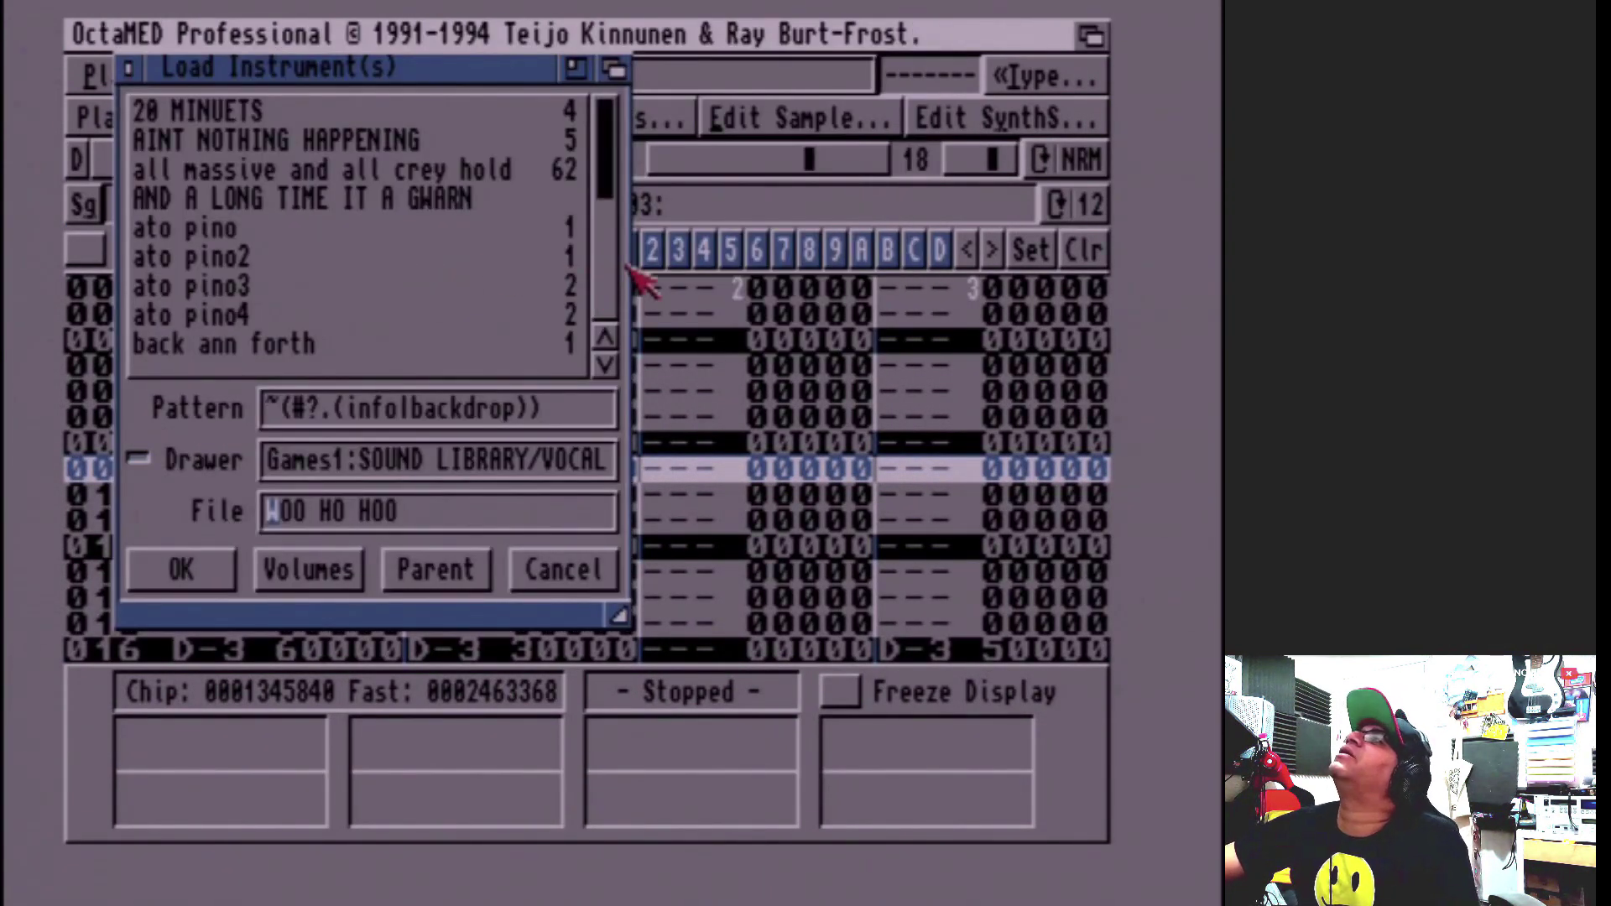
click(356, 571)
click(297, 140)
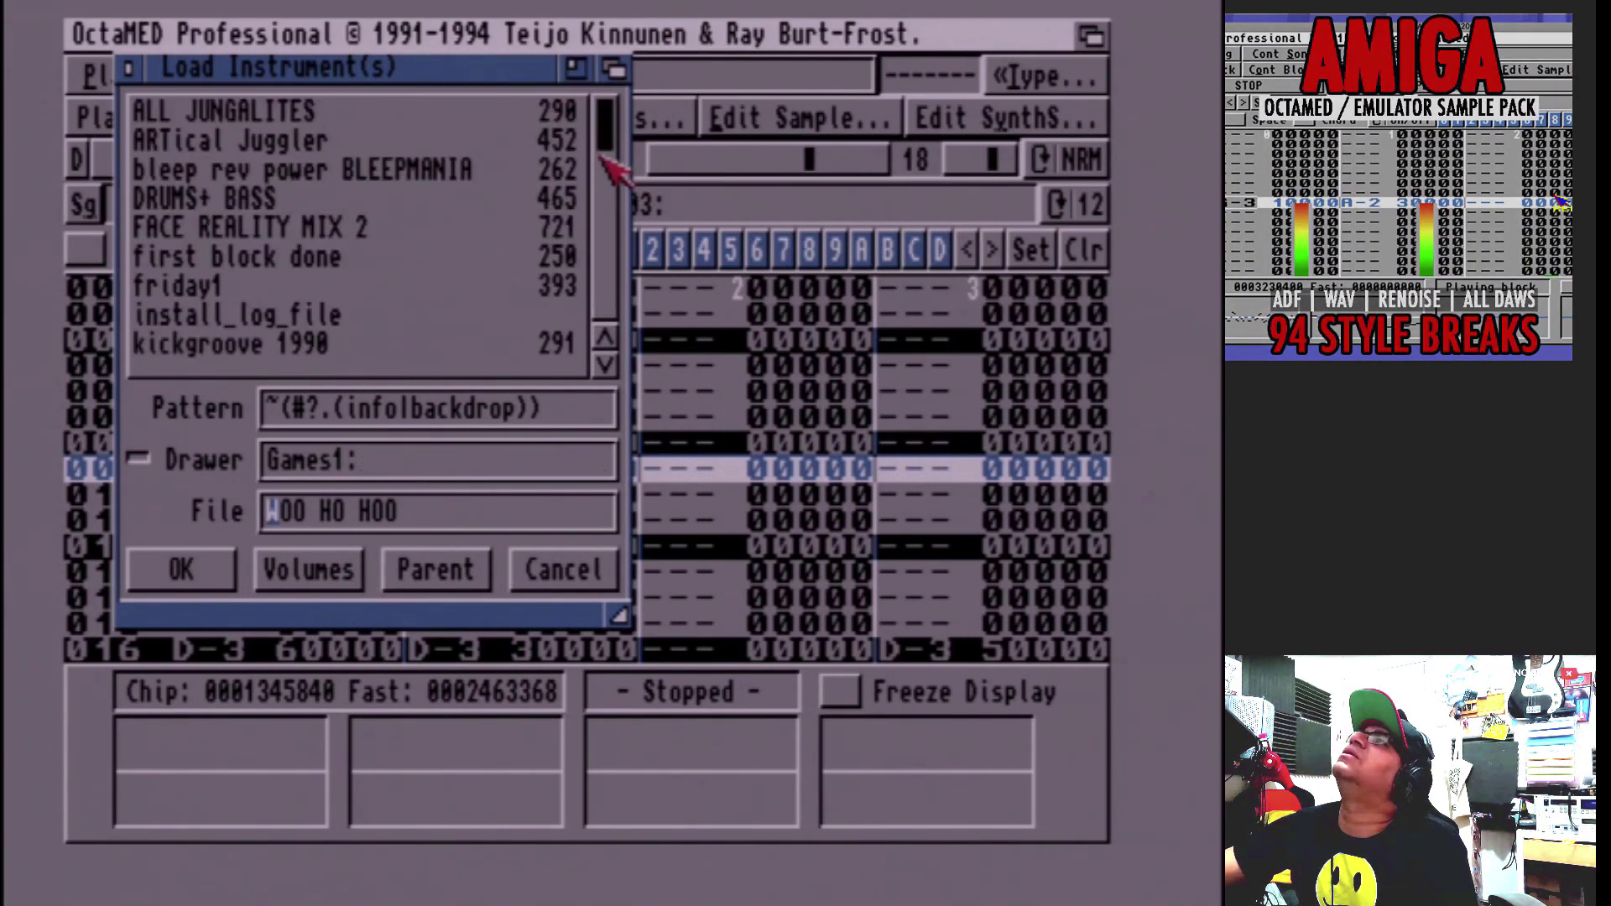
drag(606, 164, 520, 298)
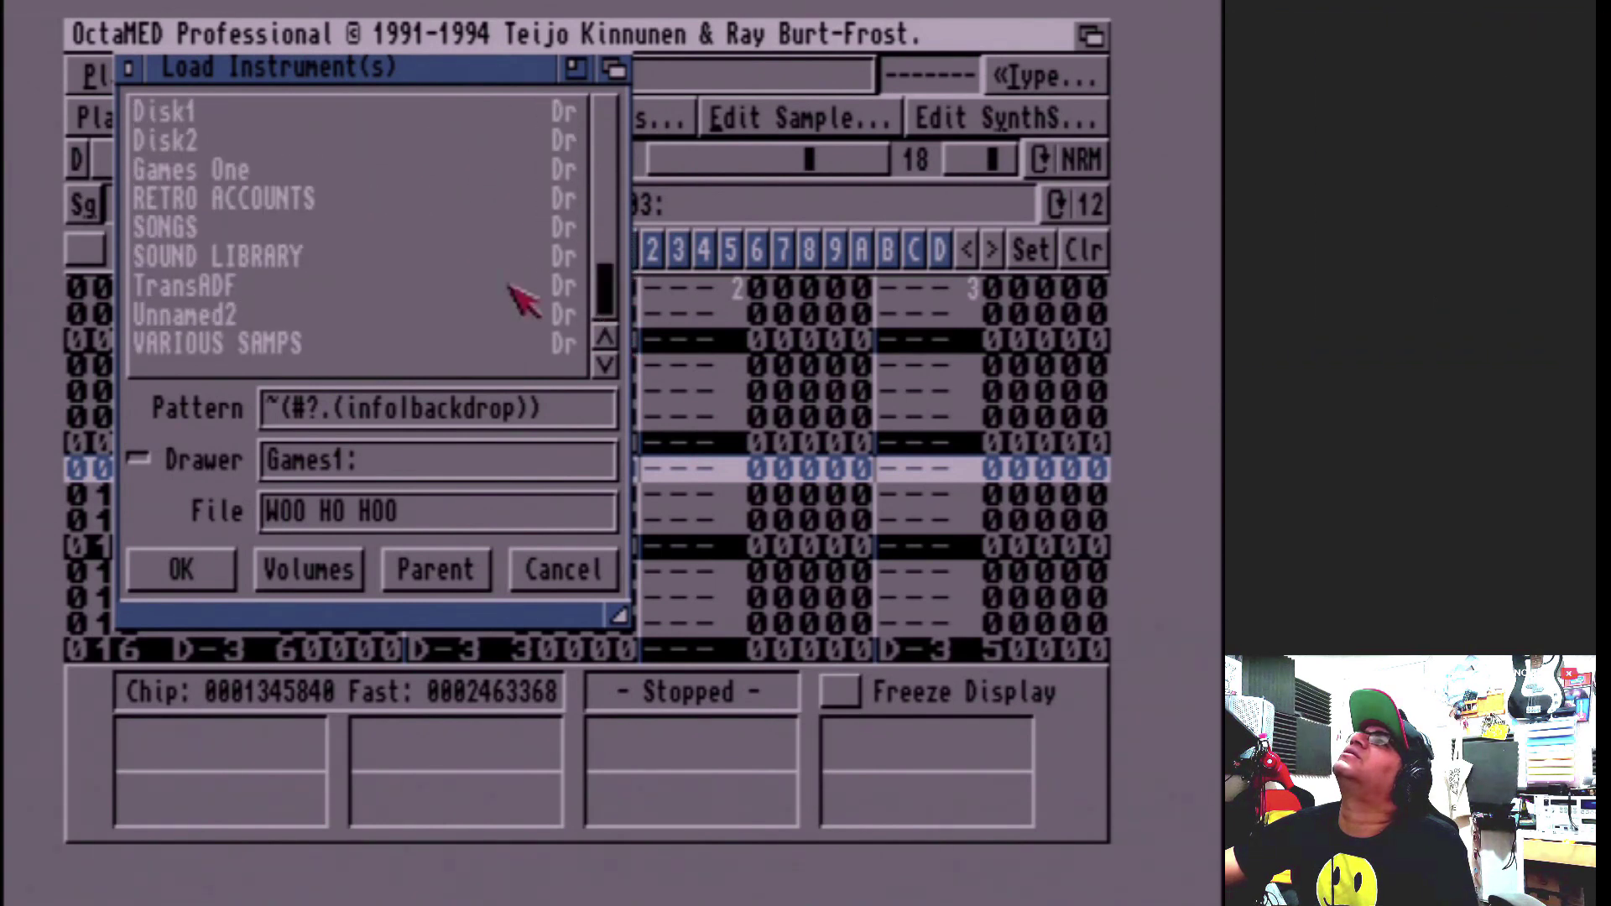
click(333, 256)
drag(612, 118, 605, 208)
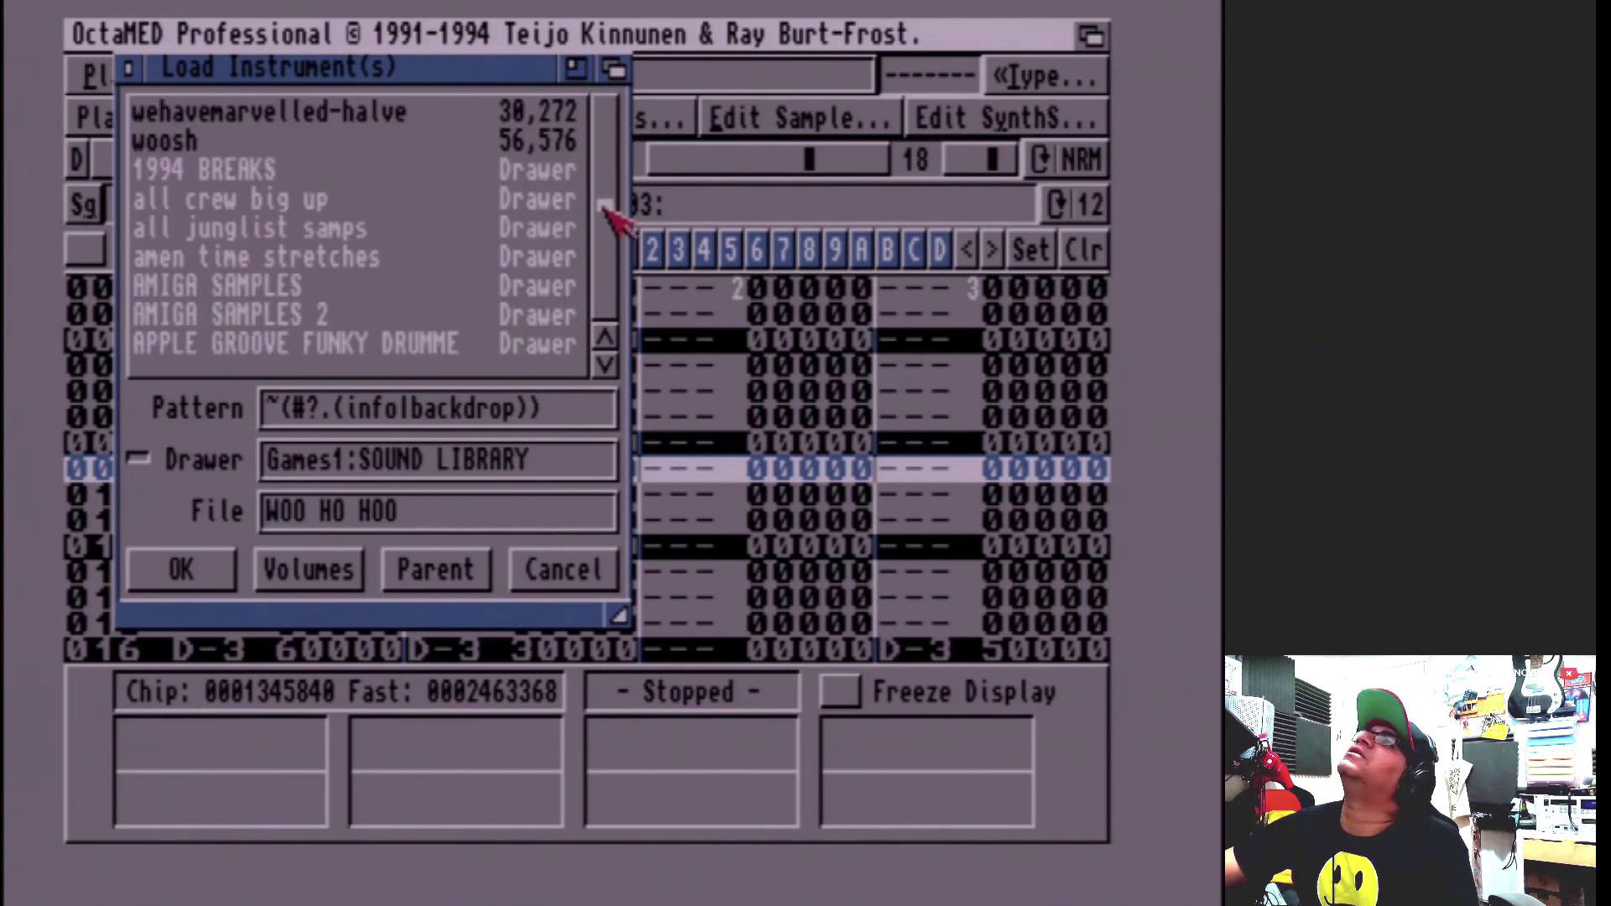
click(394, 172)
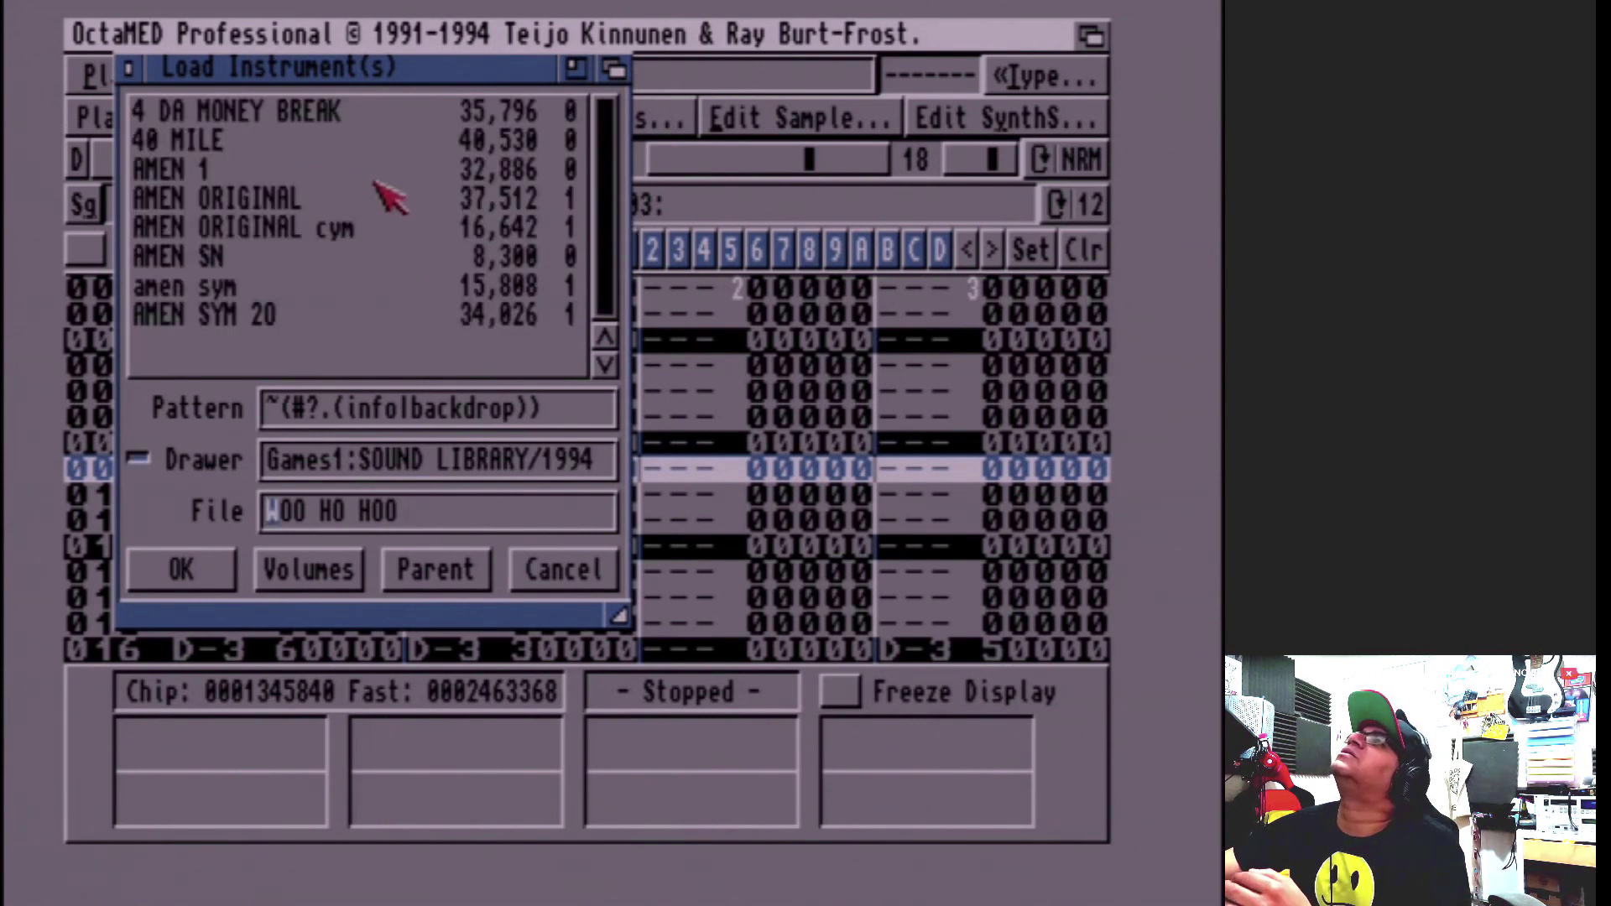
click(310, 199)
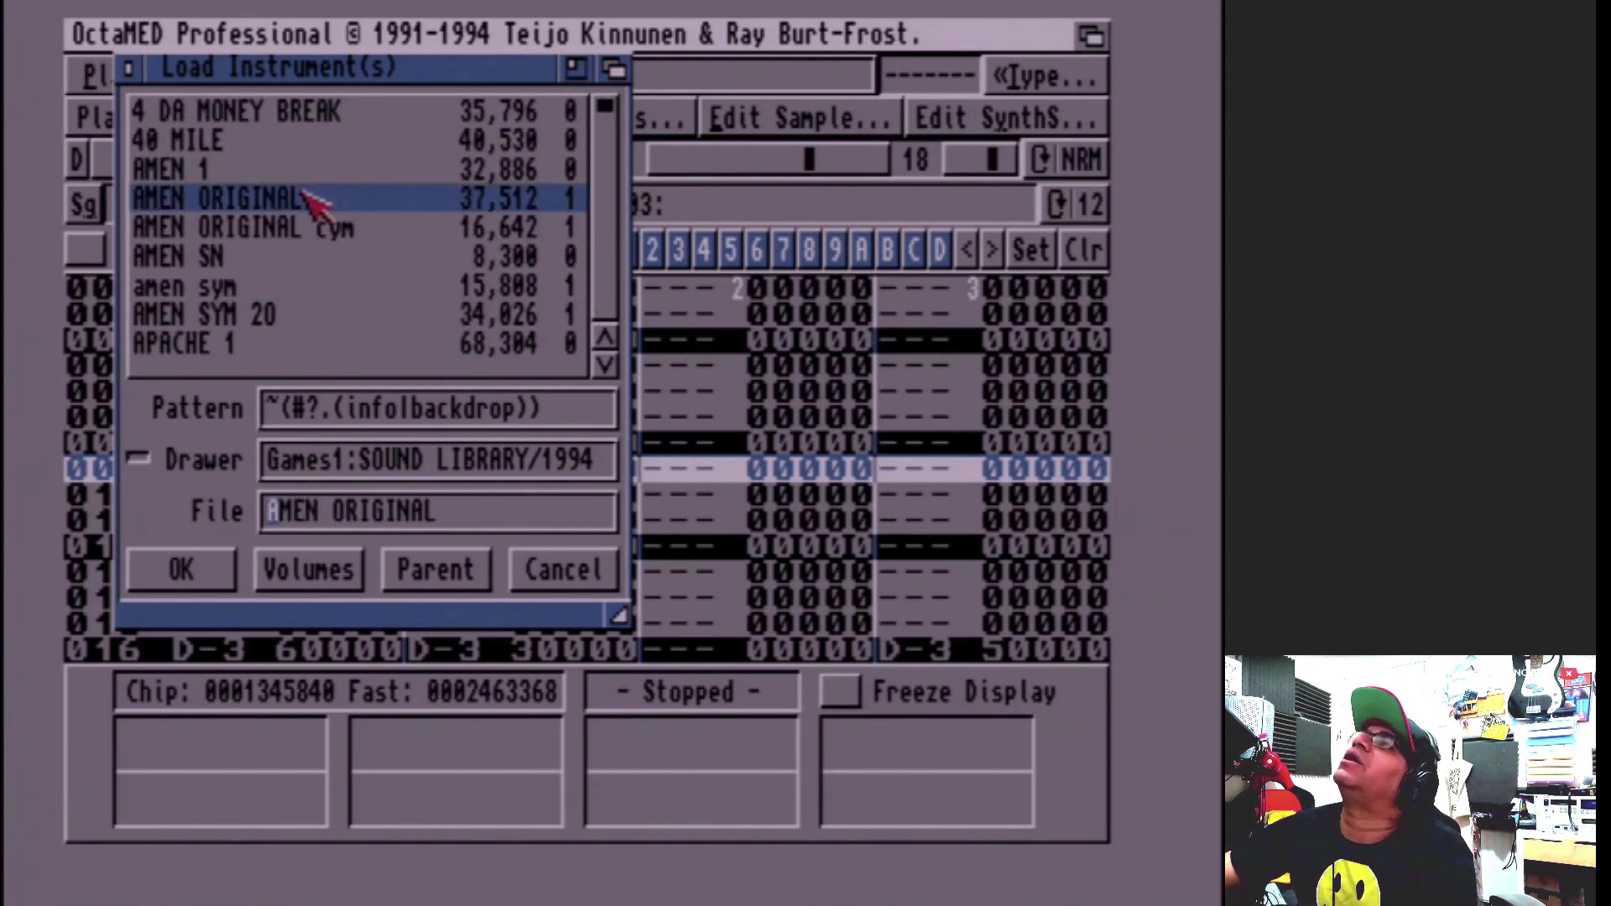
click(209, 579)
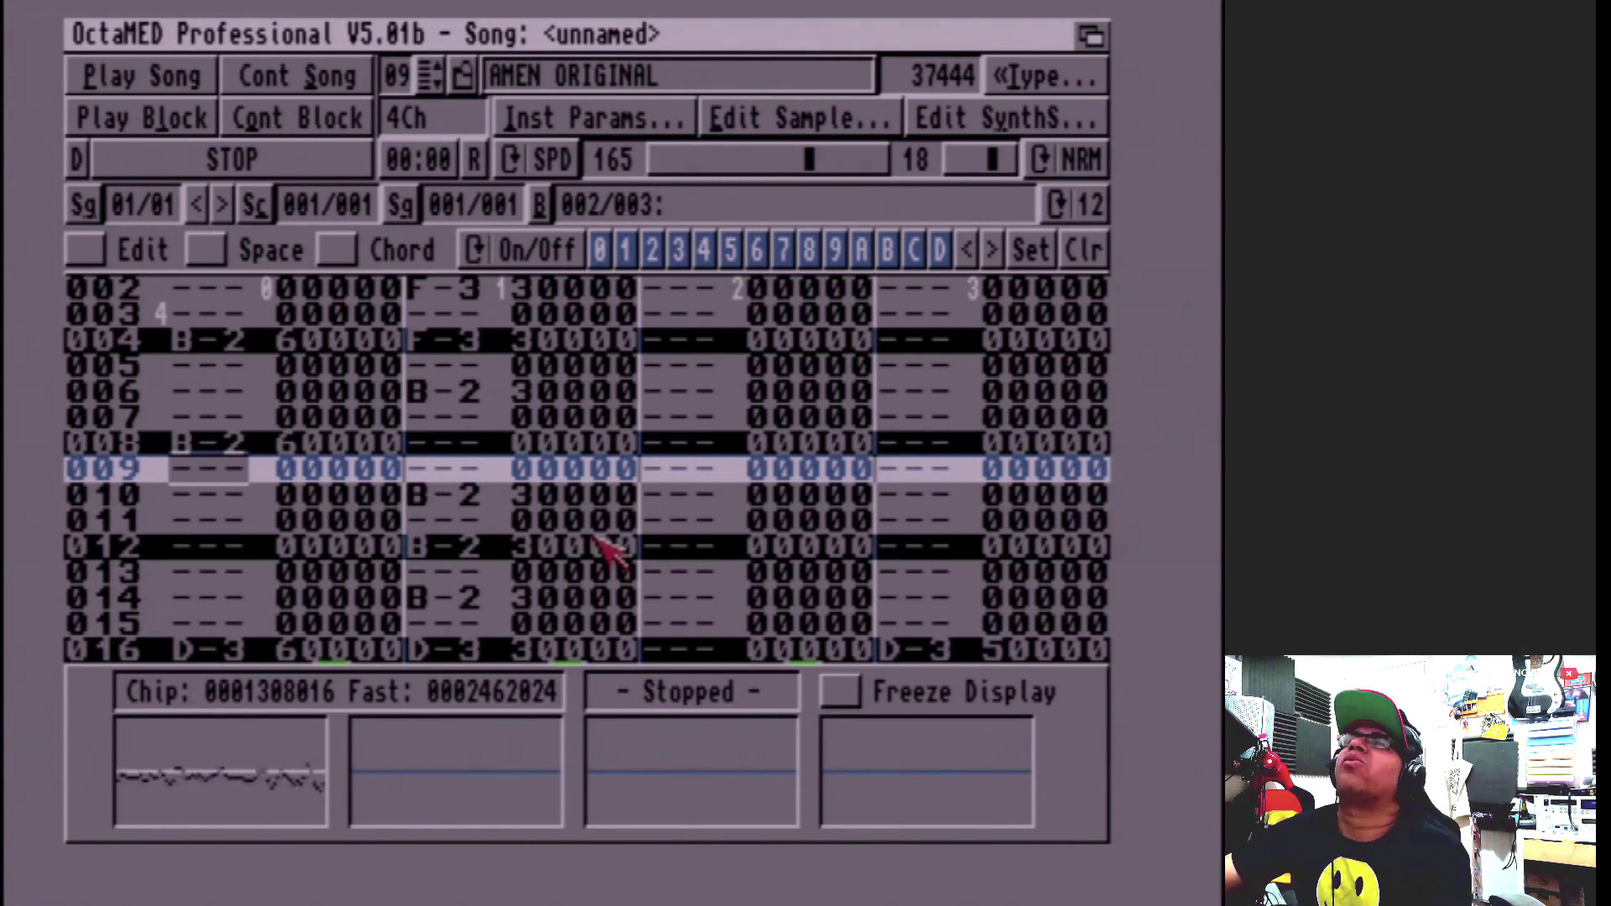
key(u)
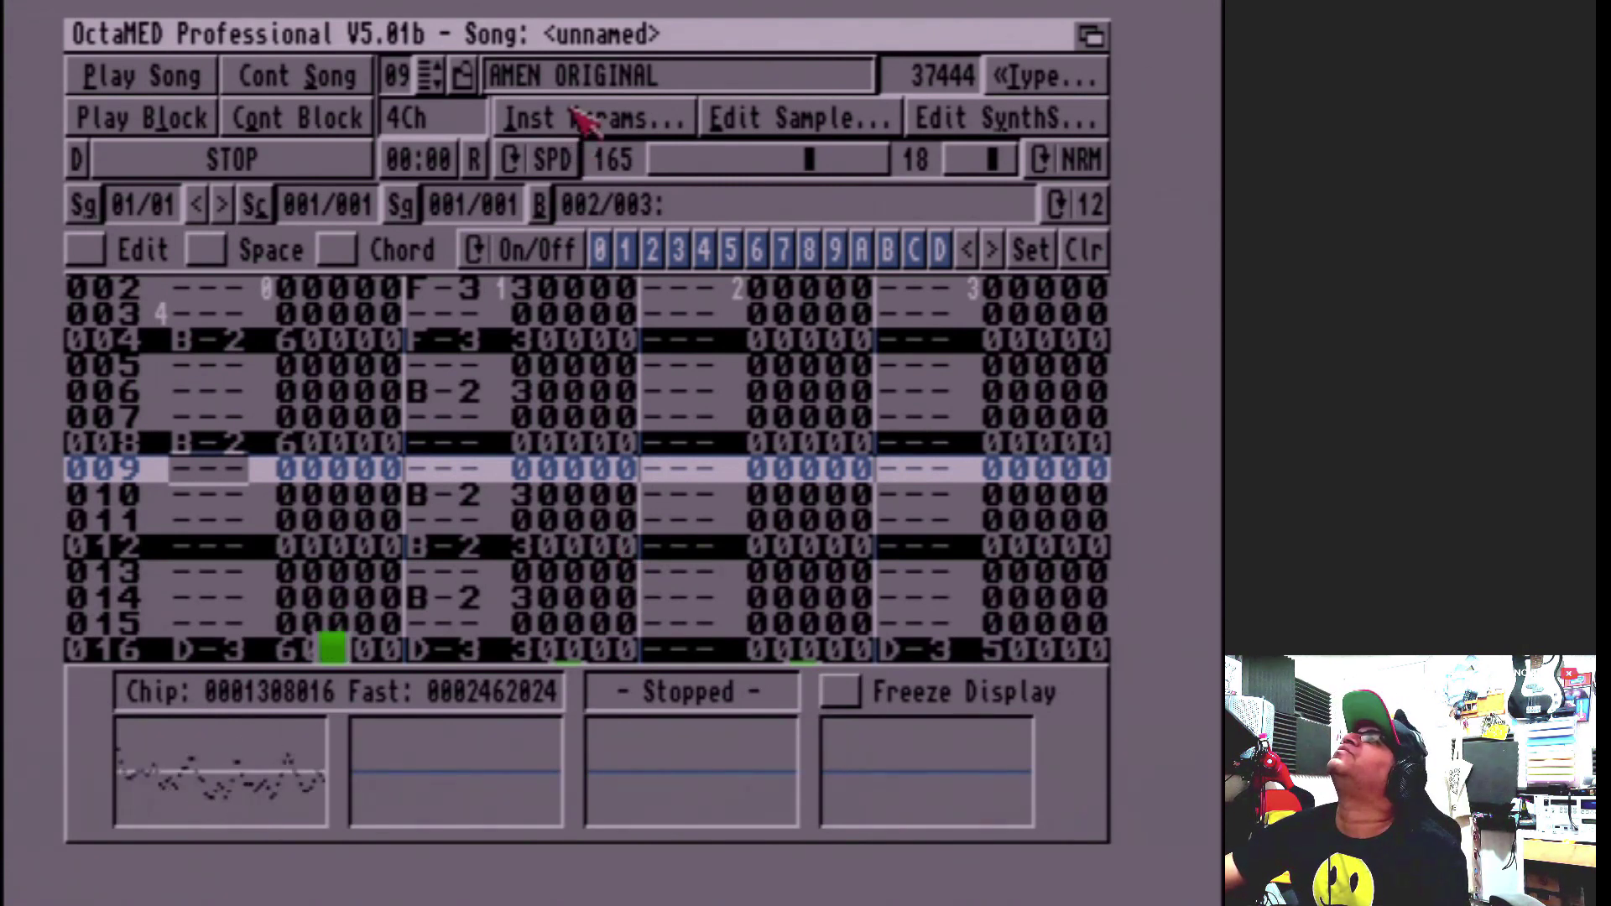
Step: Load AMEN ORIGINAL cym from the same drawer into instrument 0A and audition it
key(shift+Right)
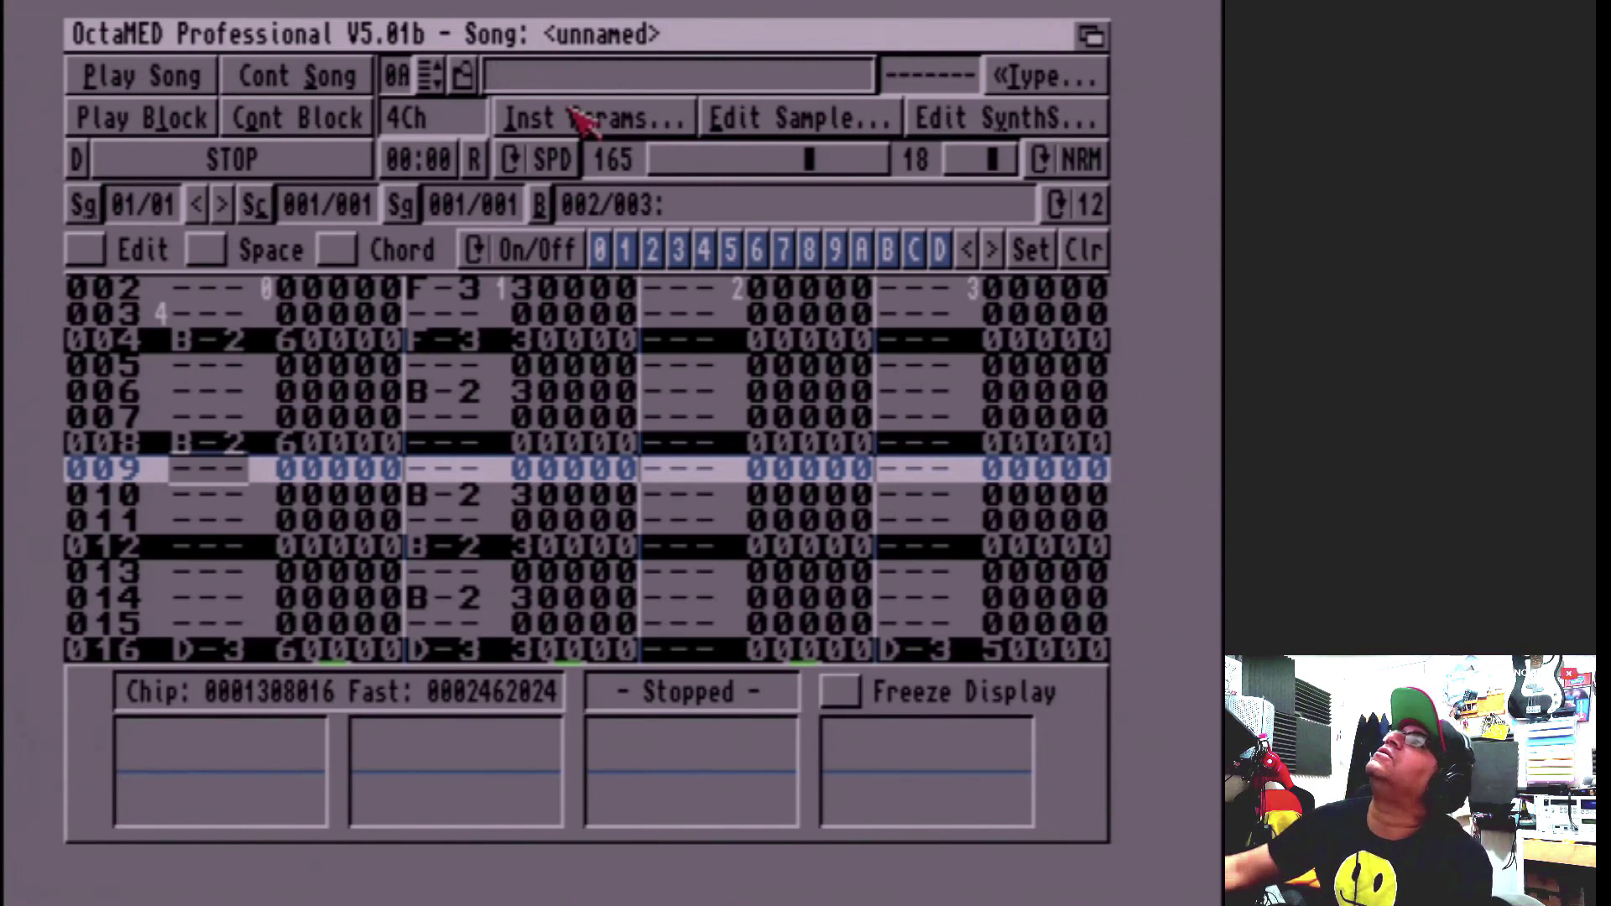
right_click(588, 38)
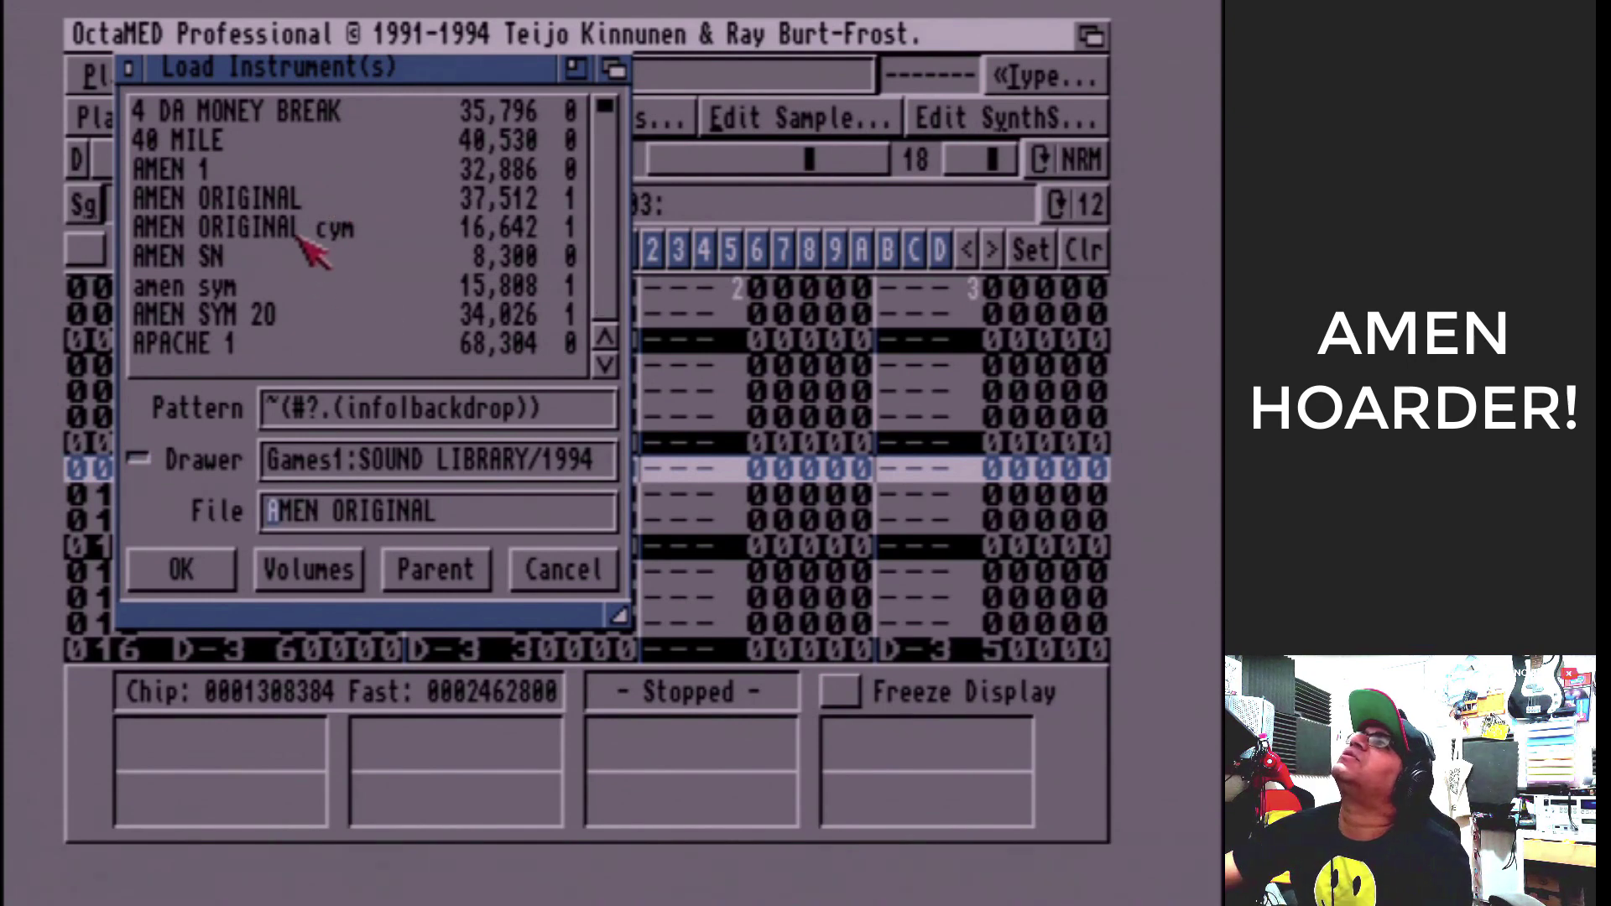
double_click(327, 228)
key(u)
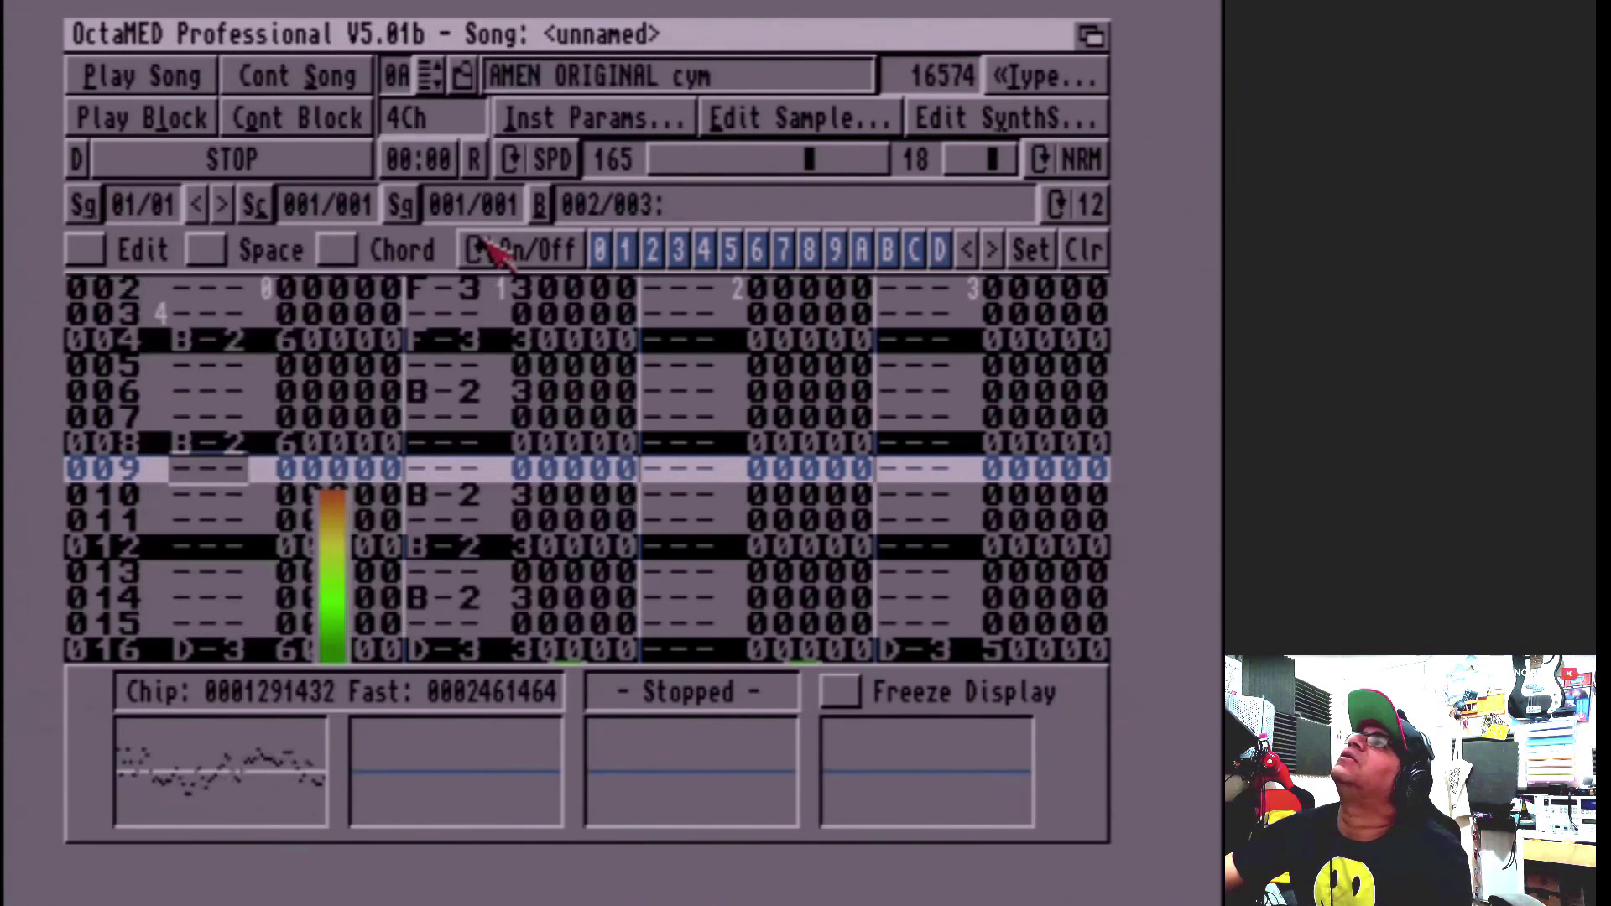
Step: Open AMEN ORIGINAL cym in the sample editor, turn off its loop and cut its end from 16138 to 16573
click(737, 125)
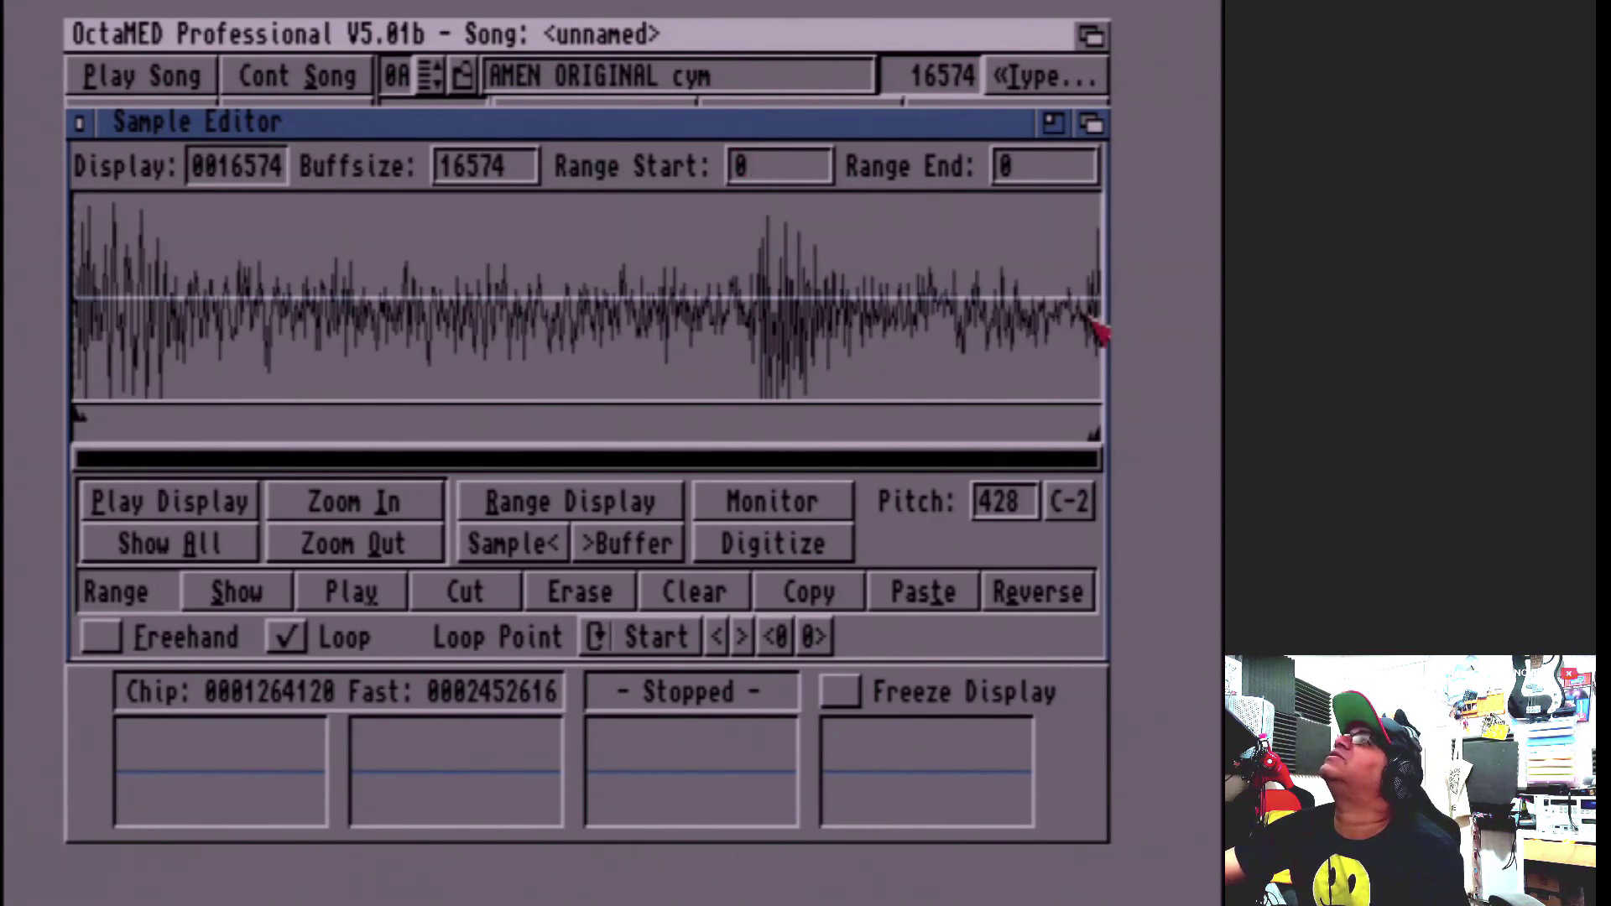
click(286, 637)
drag(1070, 337, 1102, 338)
click(1075, 334)
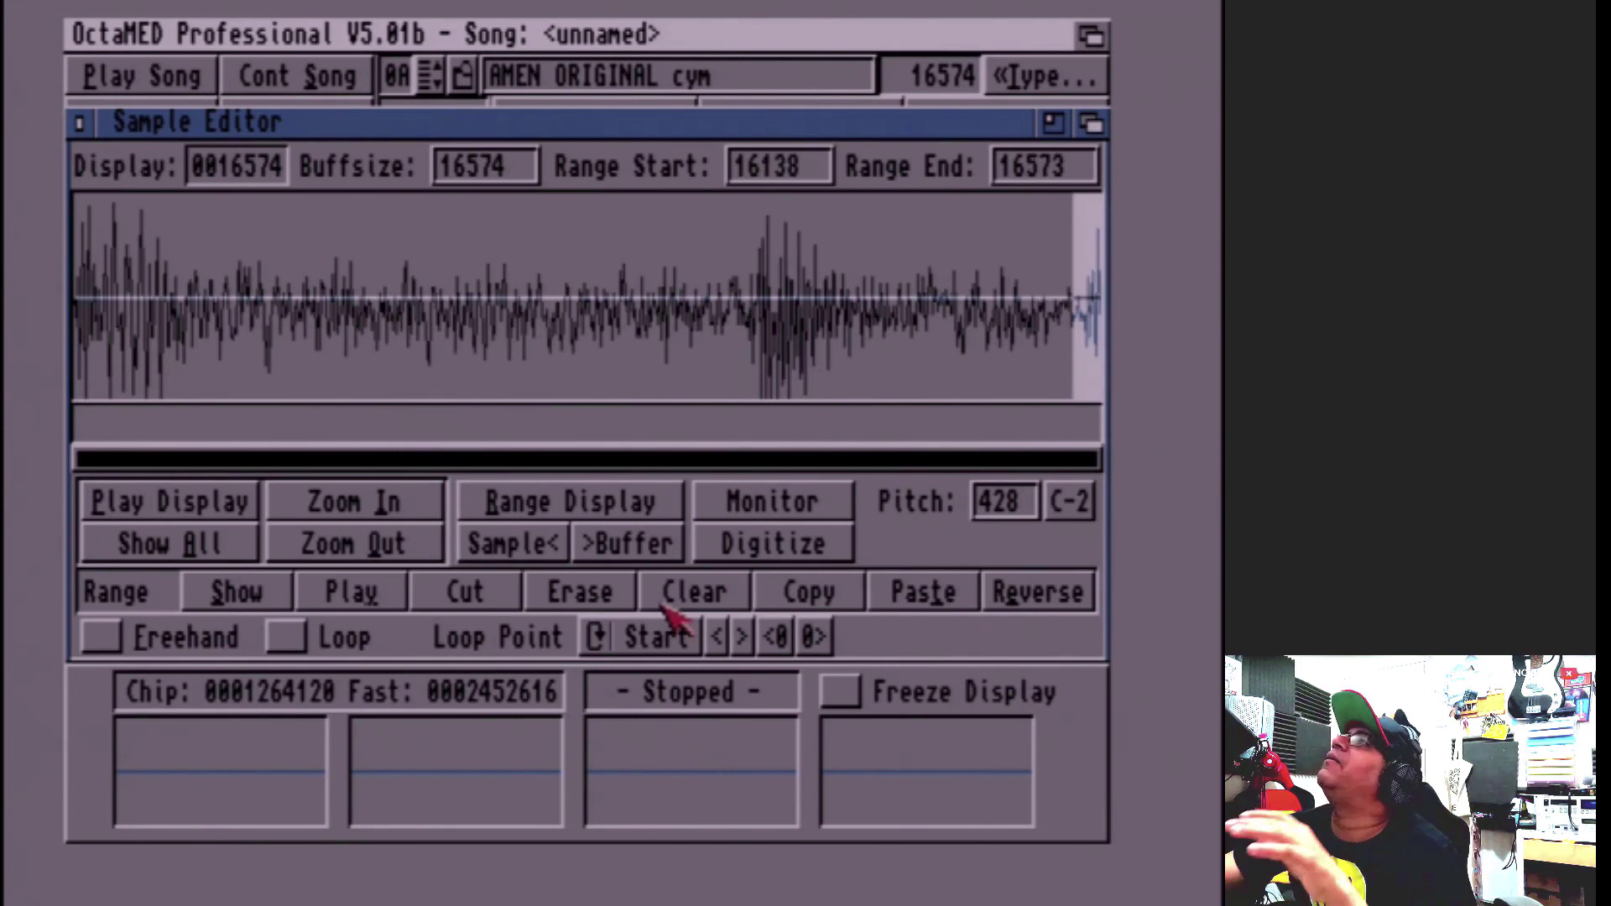
click(467, 594)
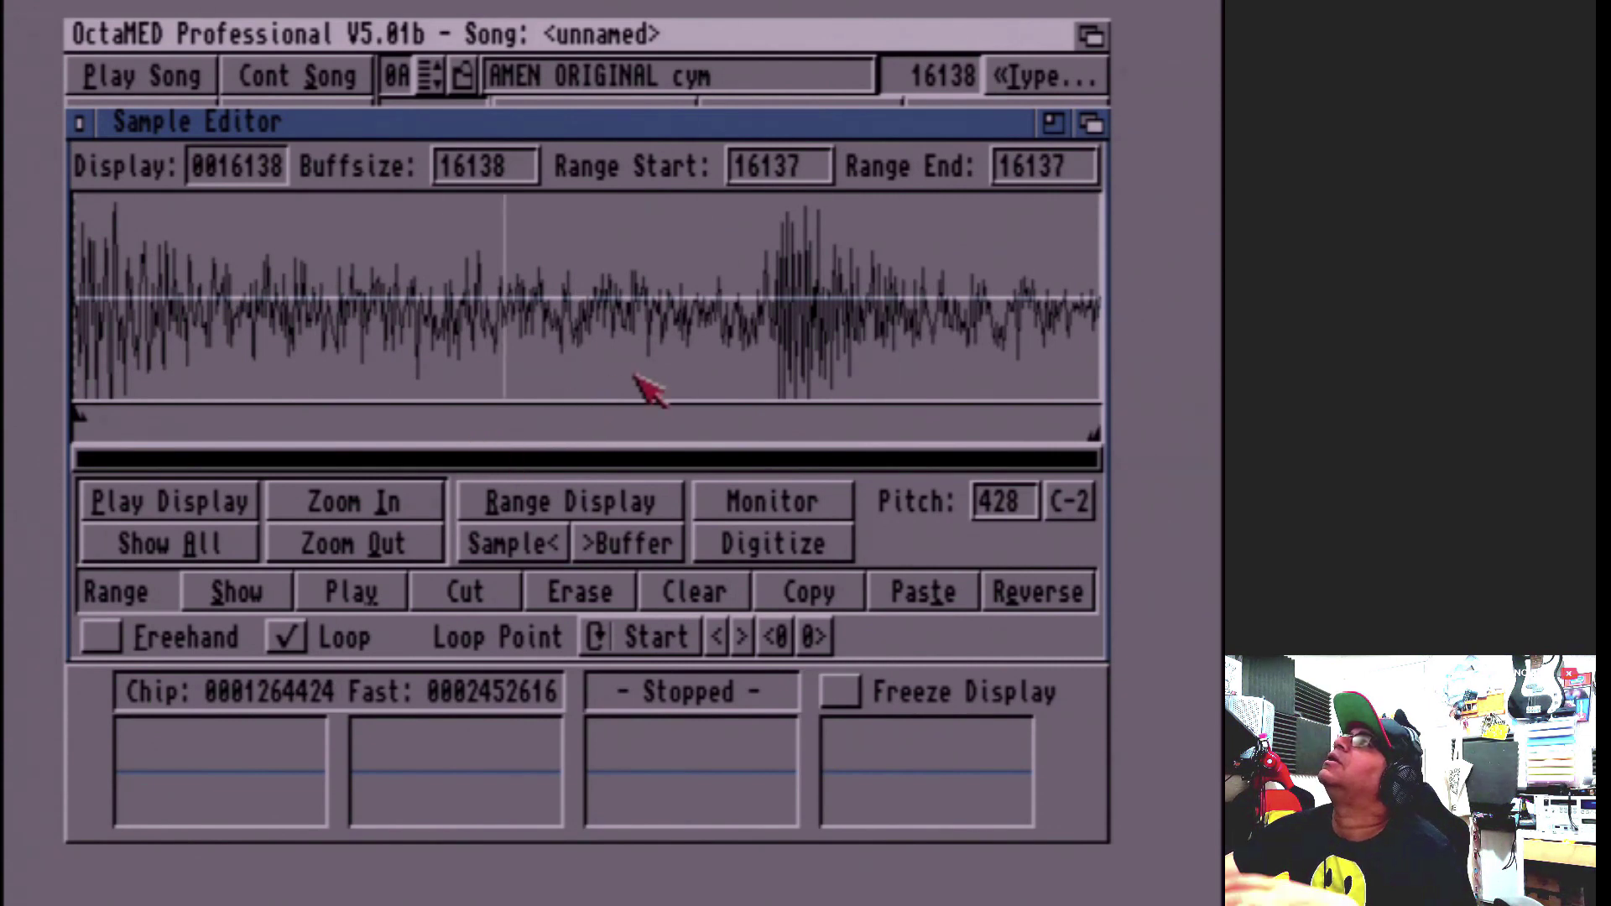
Step: Cut the second hit of AMEN ORIGINAL cym, from 10727 to 16137, into the buffer
drag(761, 324, 1100, 336)
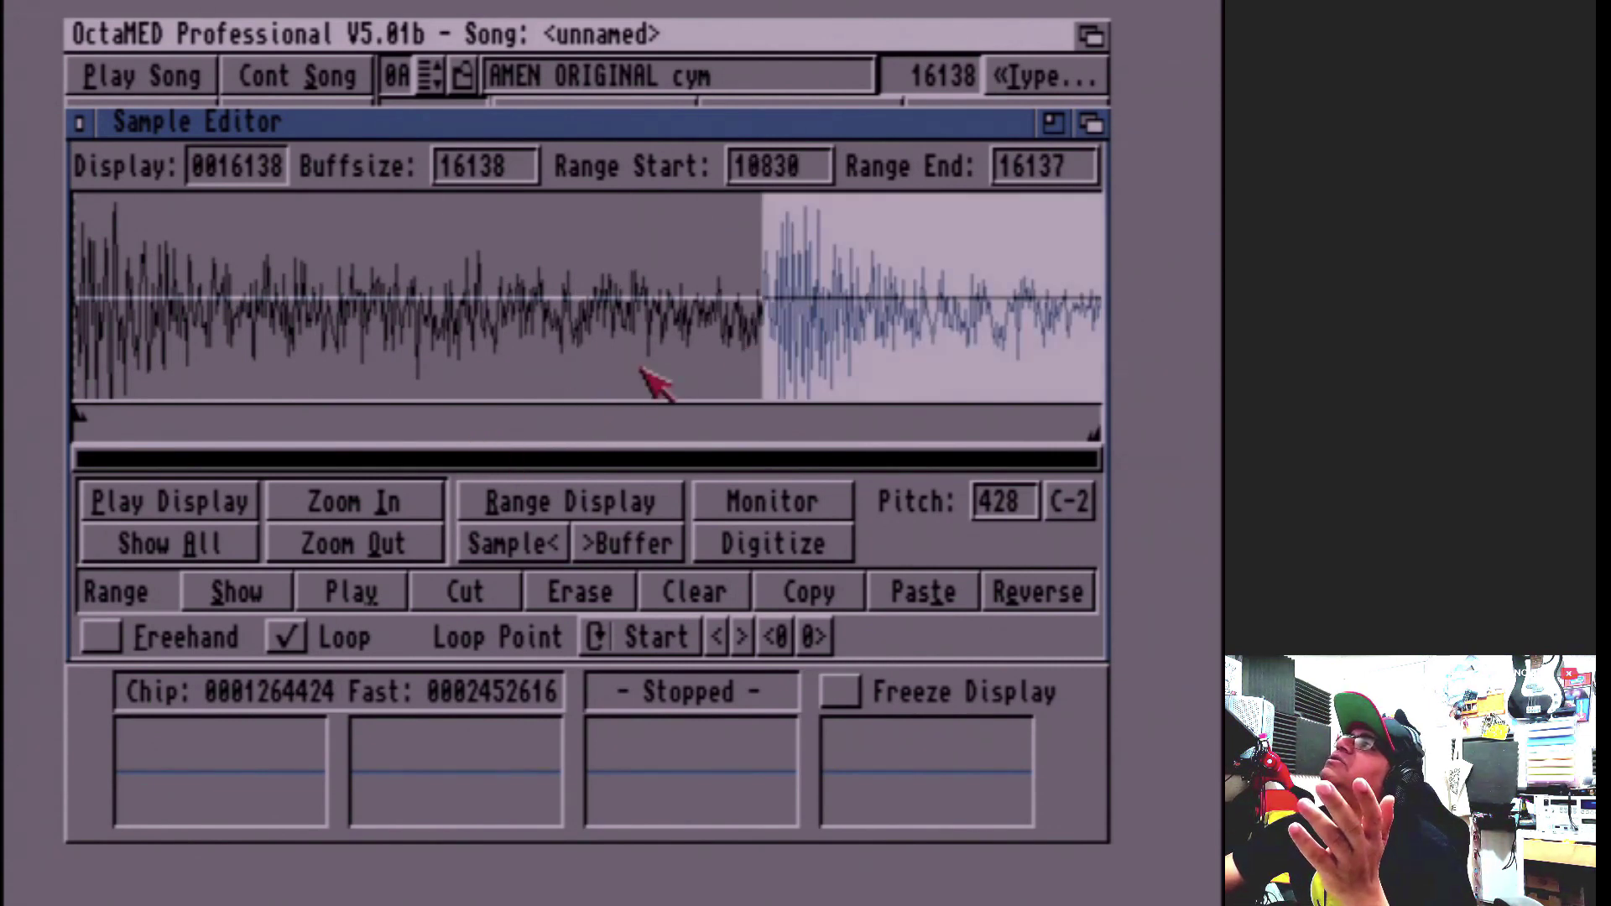
drag(756, 315, 1100, 319)
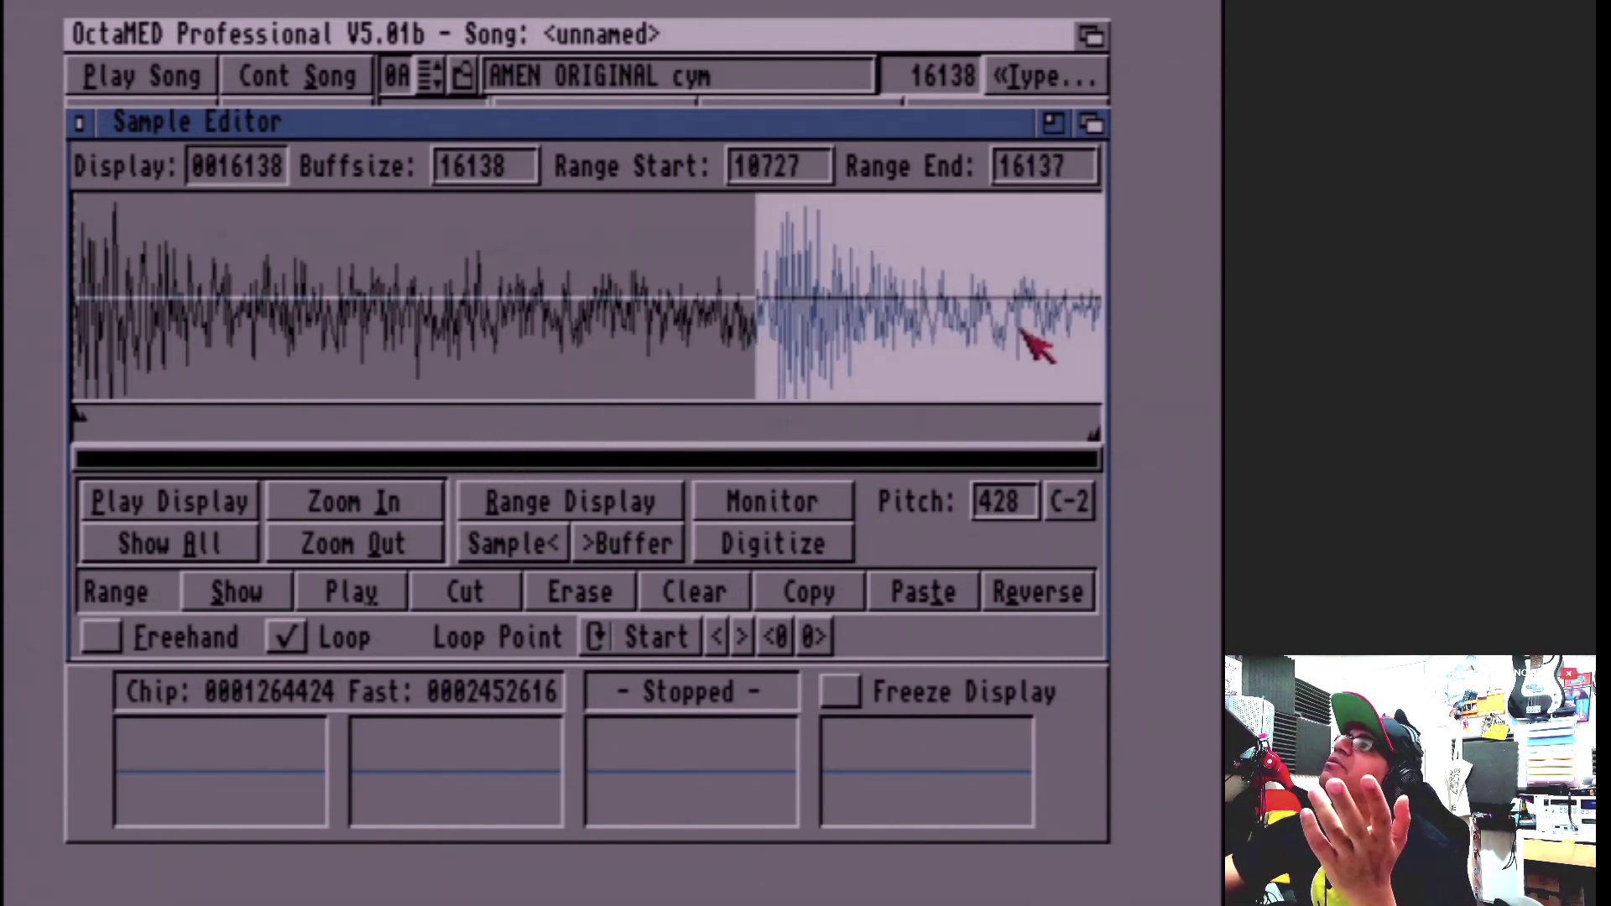
click(468, 594)
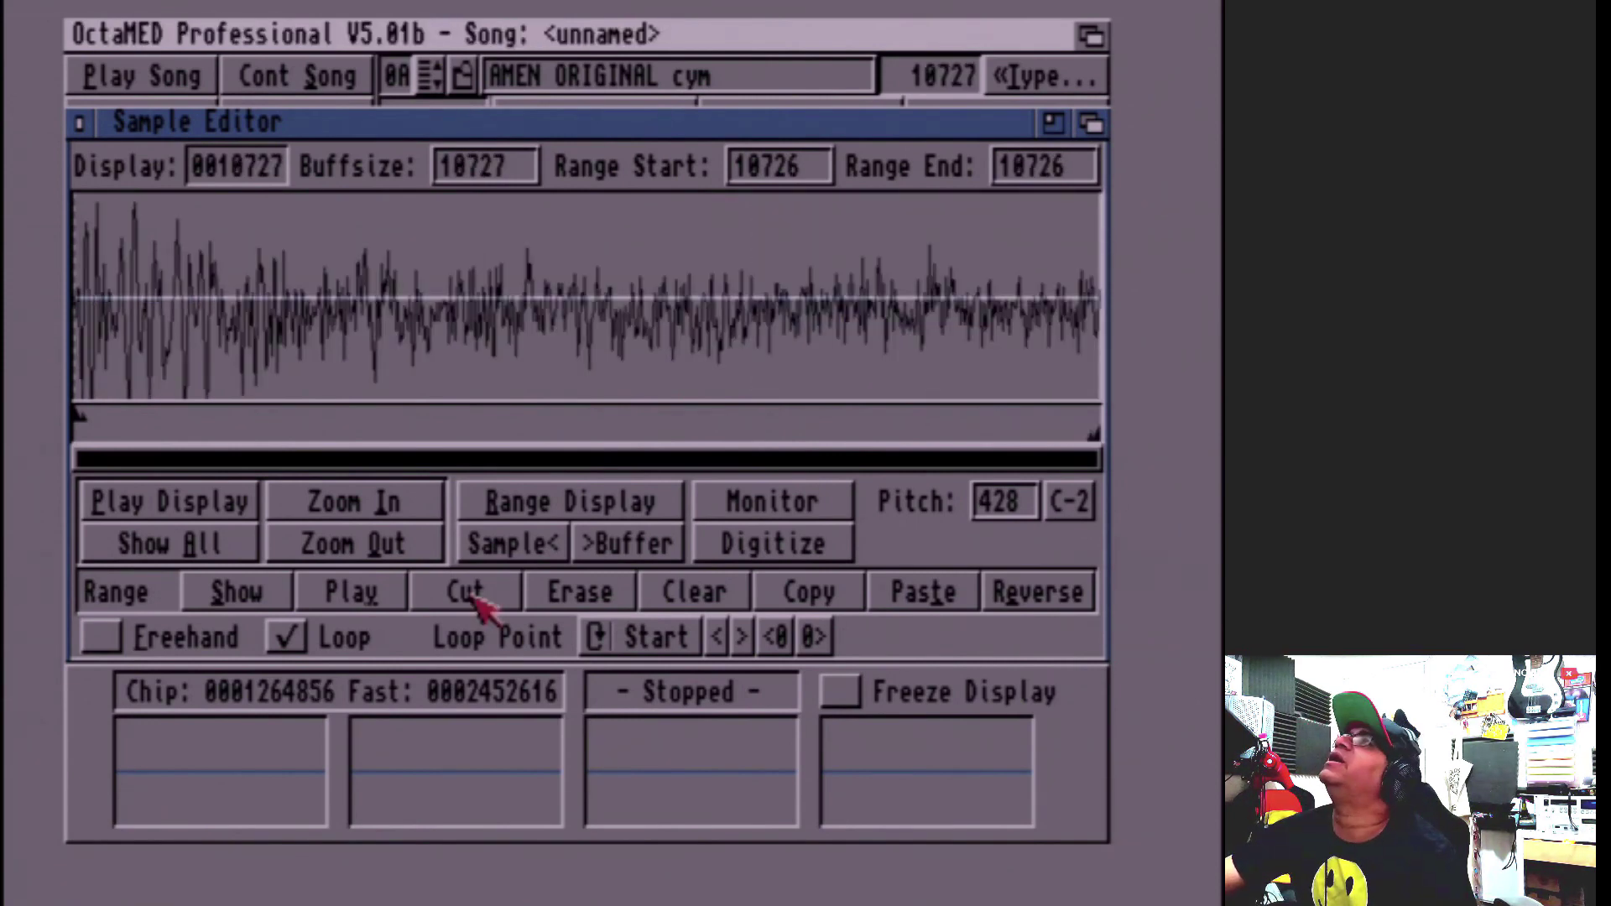
Step: Place the cut hit from the buffer as the sample of the empty instrument 0B
key(shift+Right)
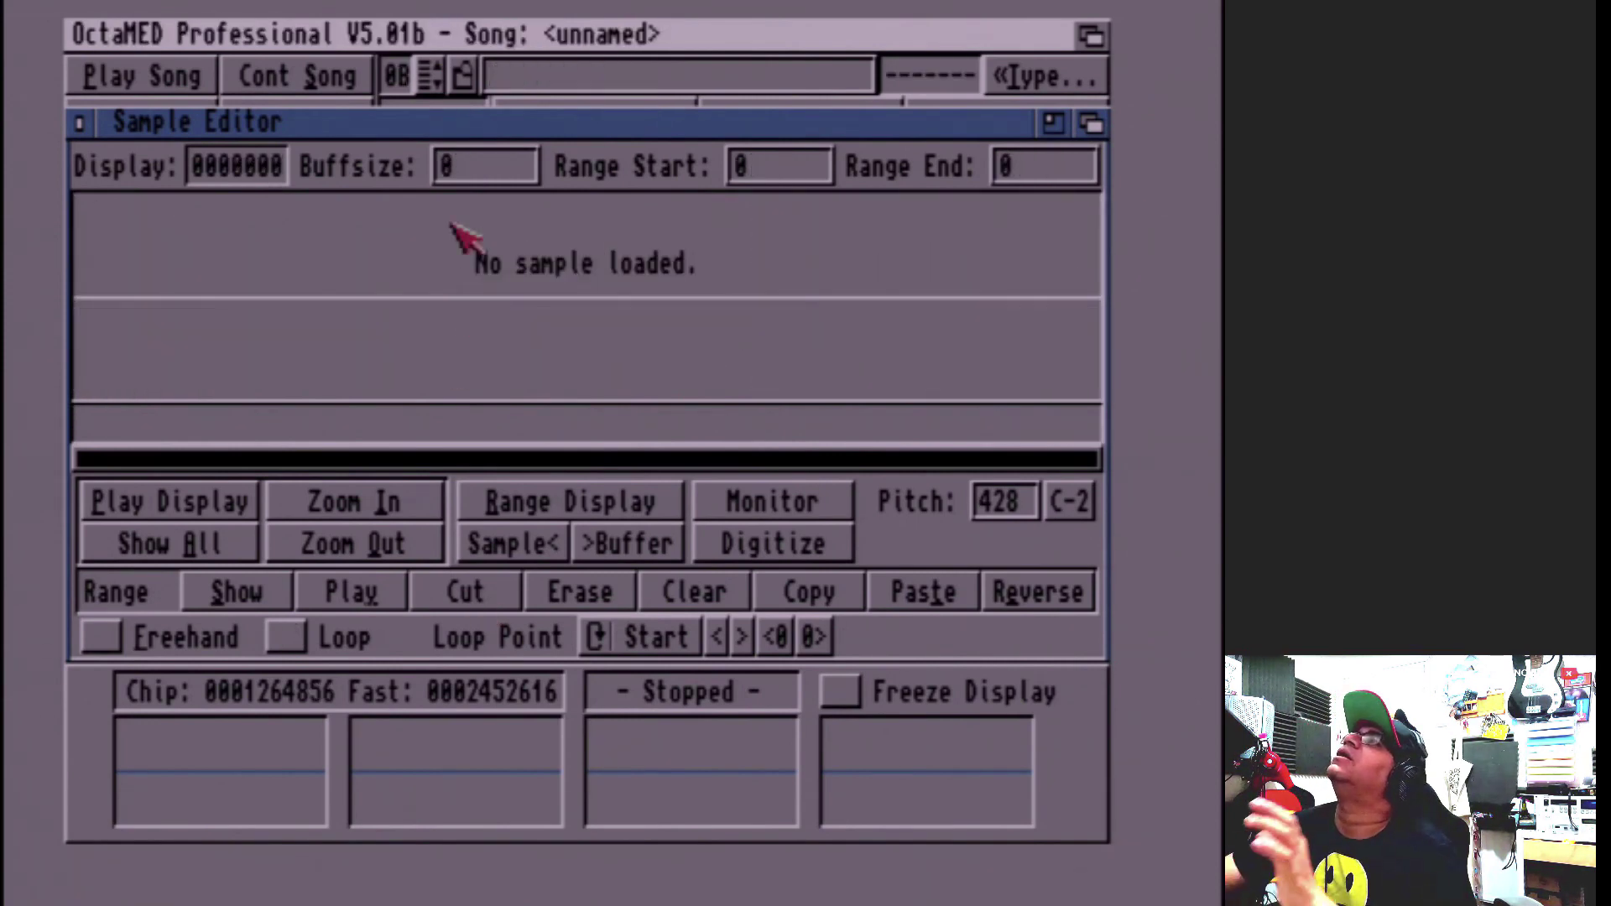
click(553, 557)
click(547, 559)
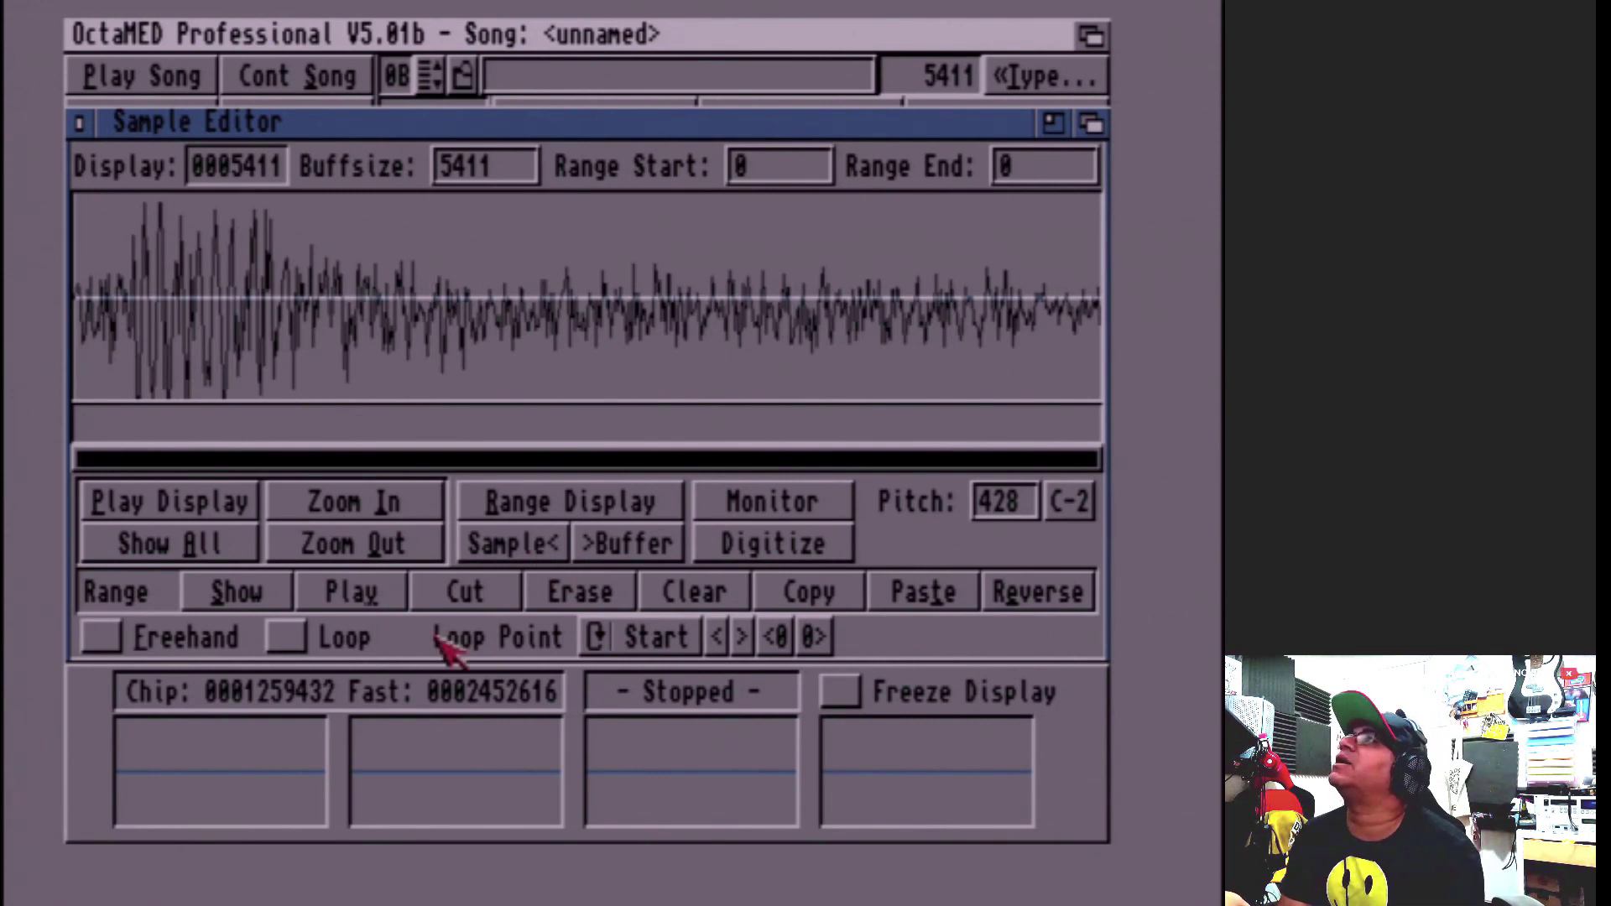
Step: Return to AMEN ORIGINAL cym in instrument 0A, move its loop start to about four fifths along the waveform and audition it
key(alt+Left)
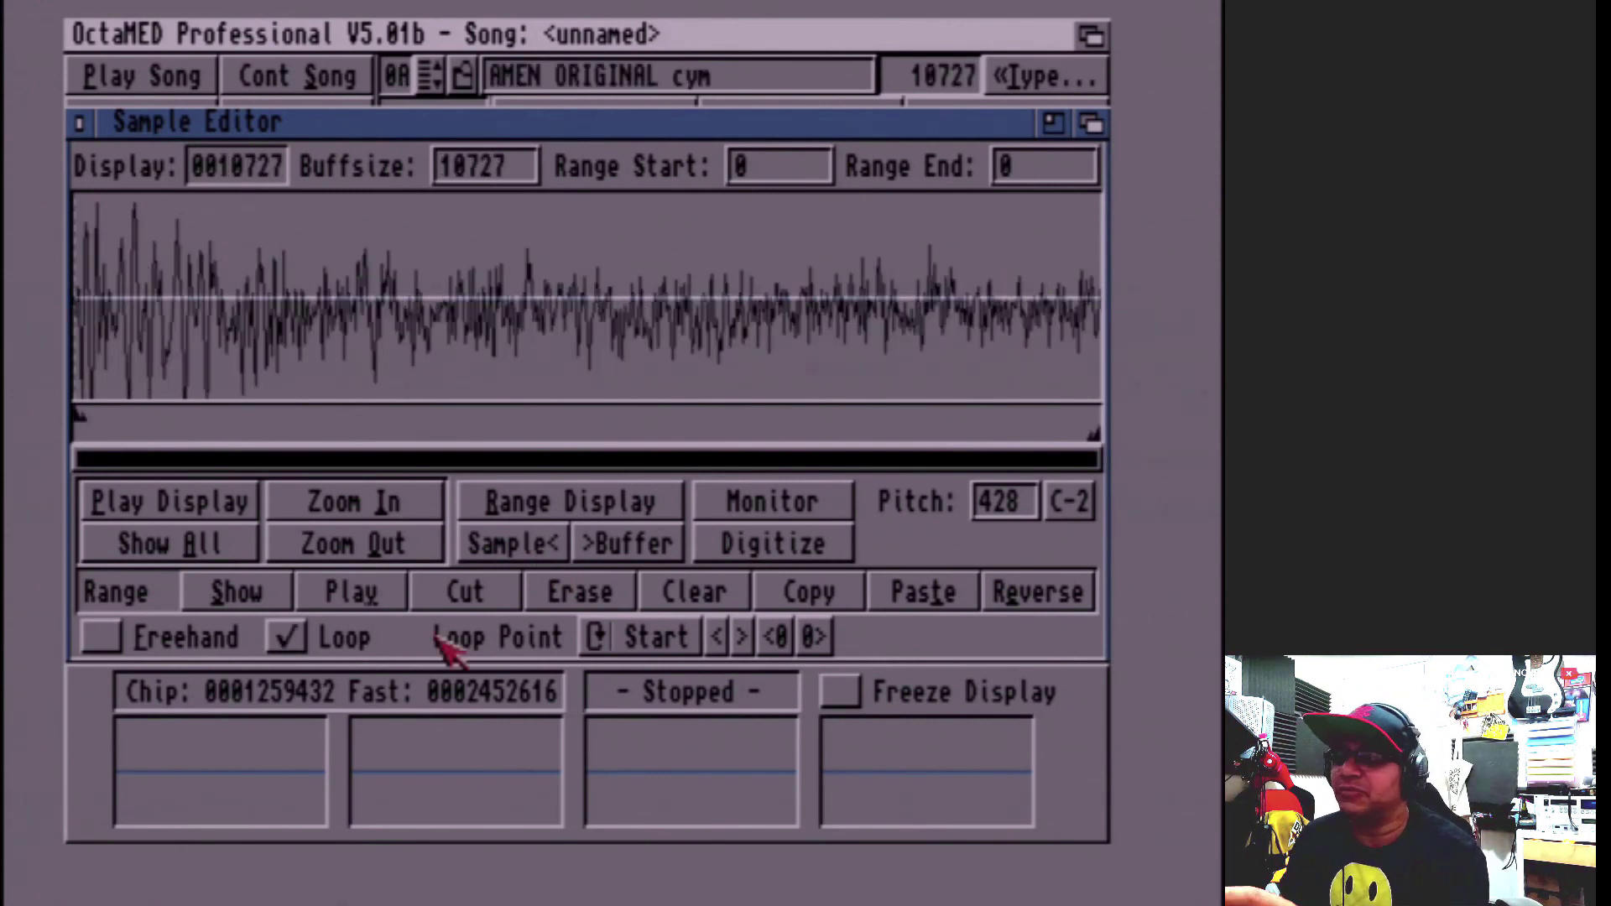
key(alt+Right)
key(alt+Left)
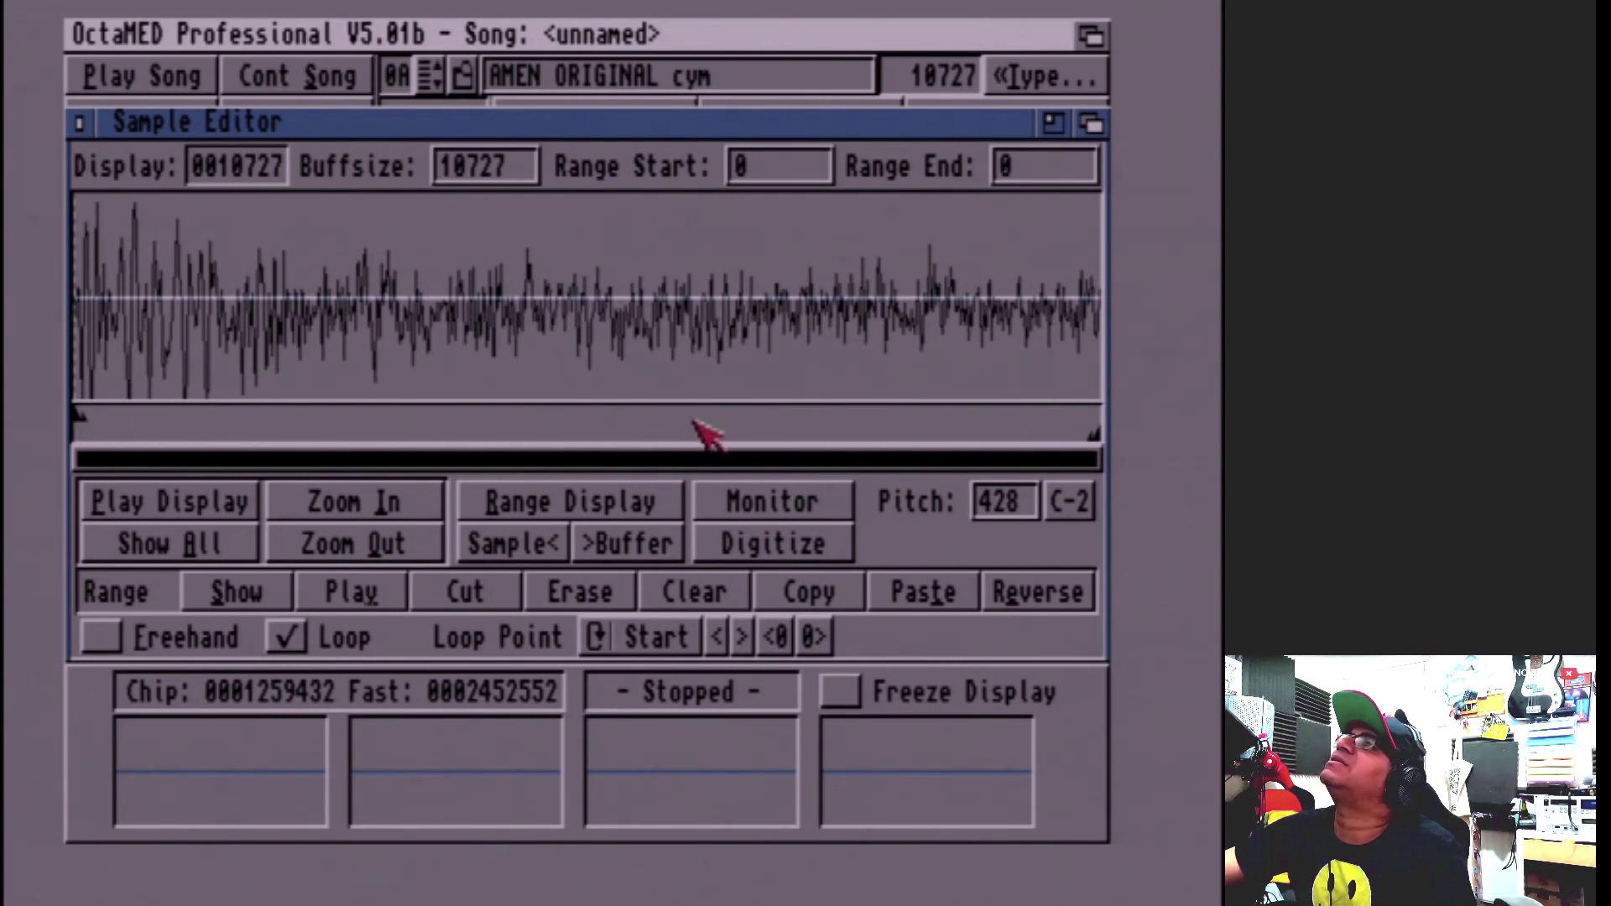
drag(77, 415, 879, 412)
key(q)
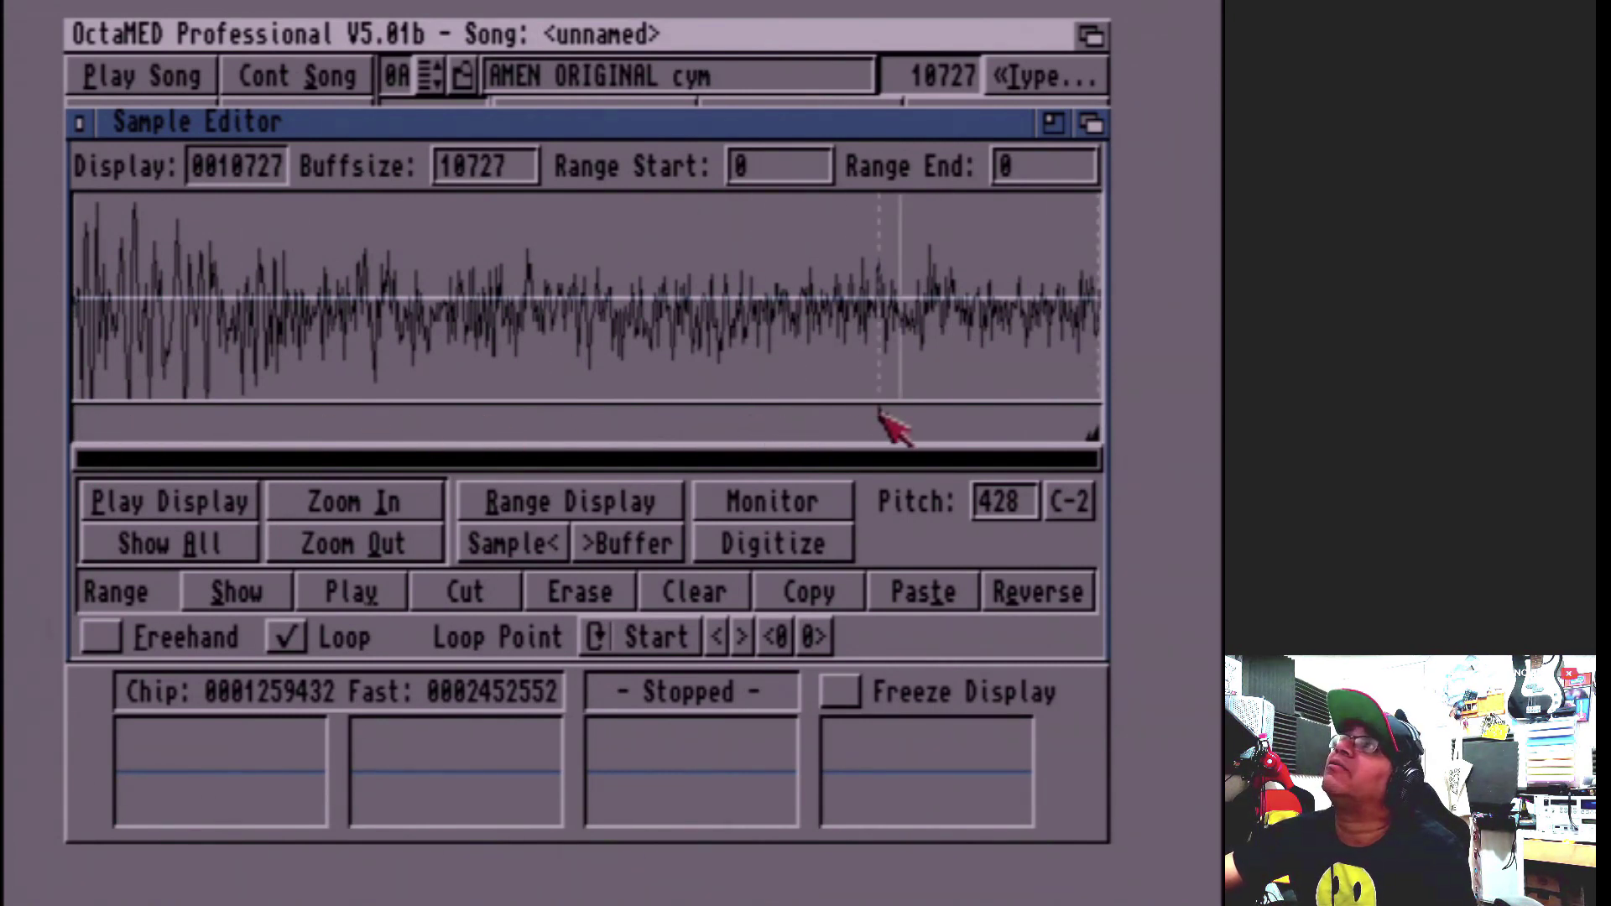